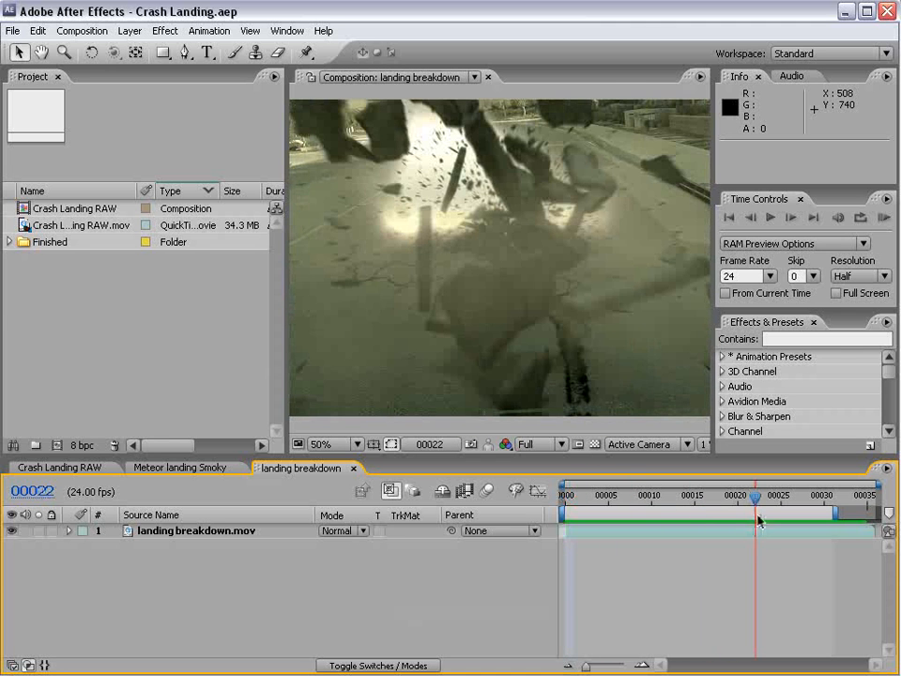
Step: Review the landing breakdown composition back to its first frame, and preview the Meteor landing Smoky composition
left_click(712, 495)
left_click_drag(657, 504, 561, 503)
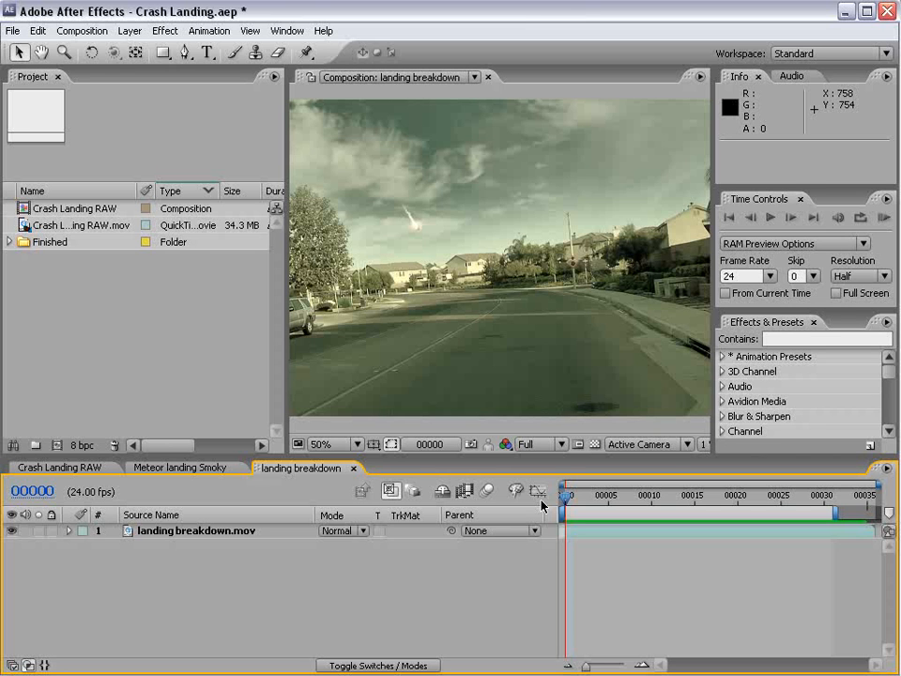
left_click_drag(565, 497, 486, 526)
left_click_drag(597, 504, 514, 507)
left_click(163, 468)
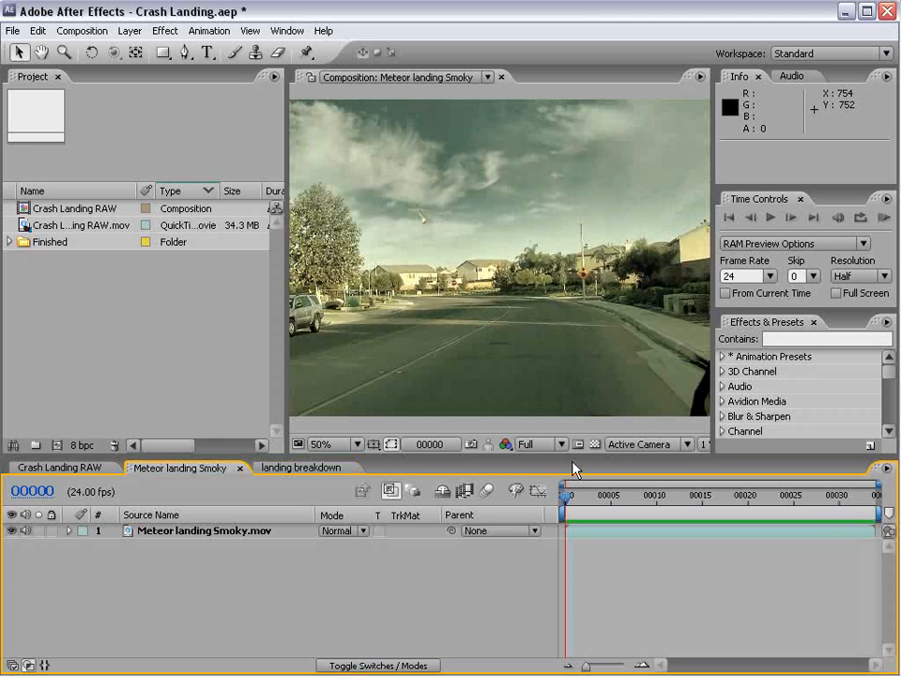
key("KP_0")
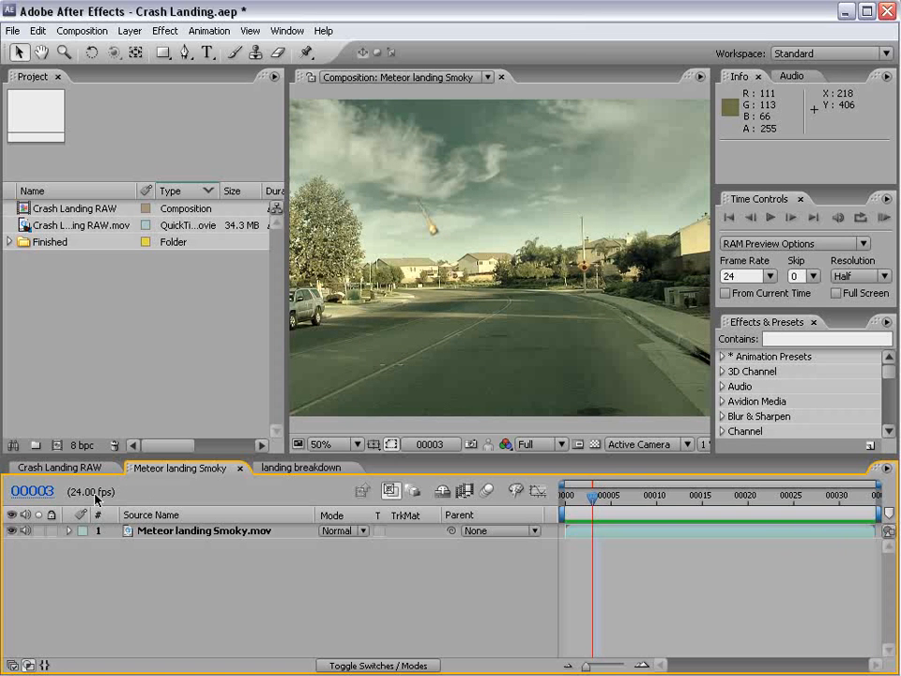
Step: Queue frame 40 of the Crash Landing RAW composition for rendering as a still image file
left_click(59, 467)
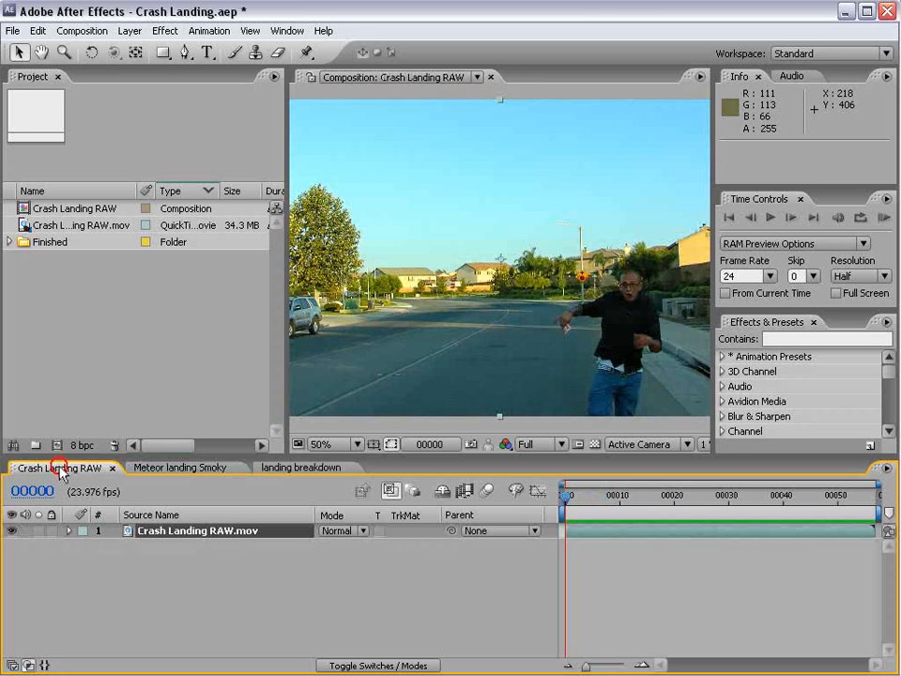
left_click_drag(579, 495, 783, 497)
key("grave")
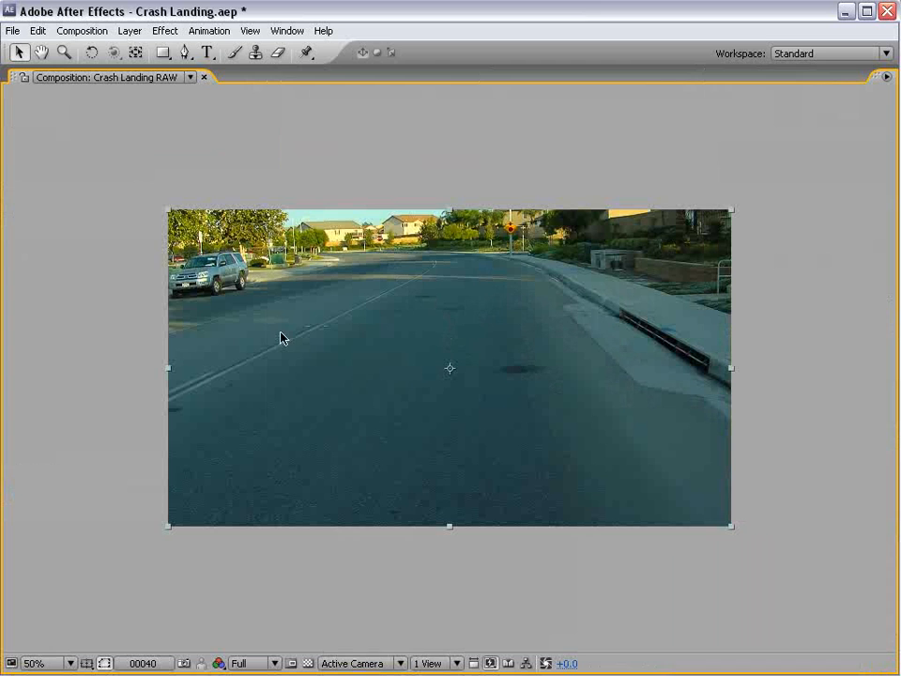
left_click(82, 30)
mouse_move(121, 207)
left_click(342, 207)
key("grave")
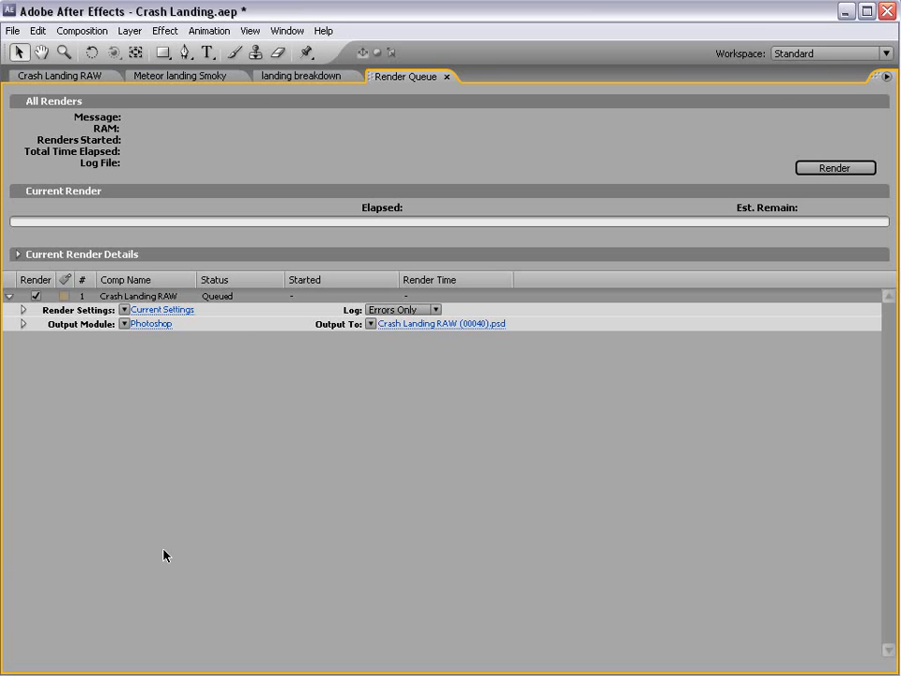
Step: Set the queued frame's output module format to JPEG Sequence and accept the JPEG options and module settings
left_click(123, 310)
left_click(158, 324)
left_click(153, 324)
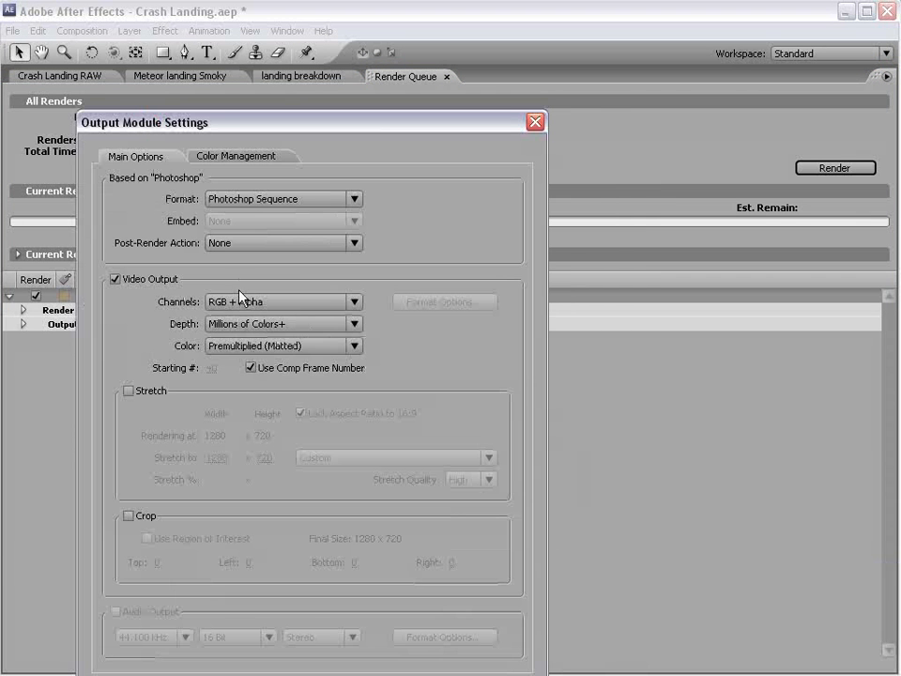
left_click(246, 199)
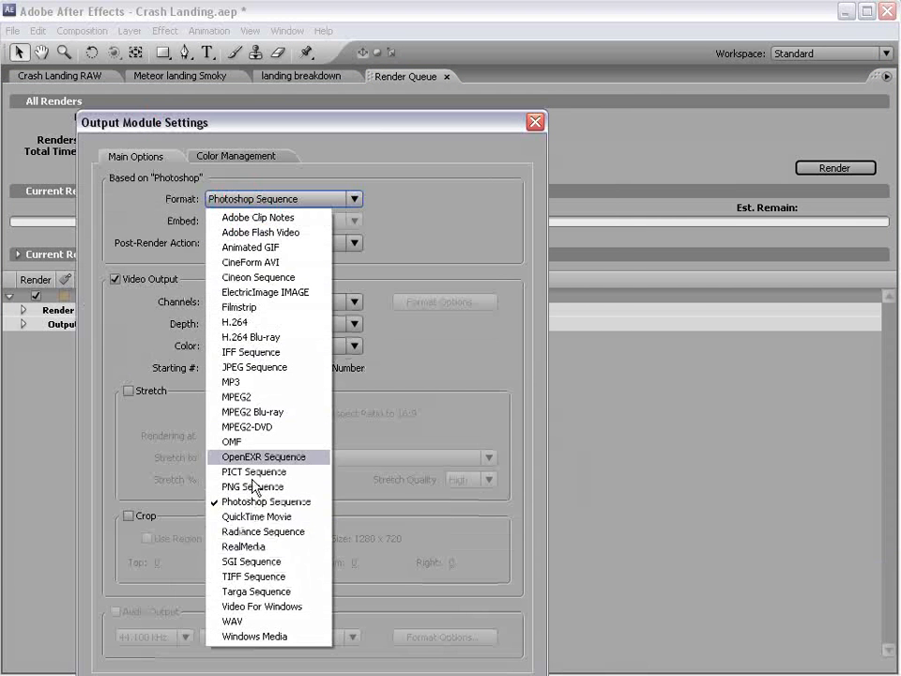
left_click(241, 367)
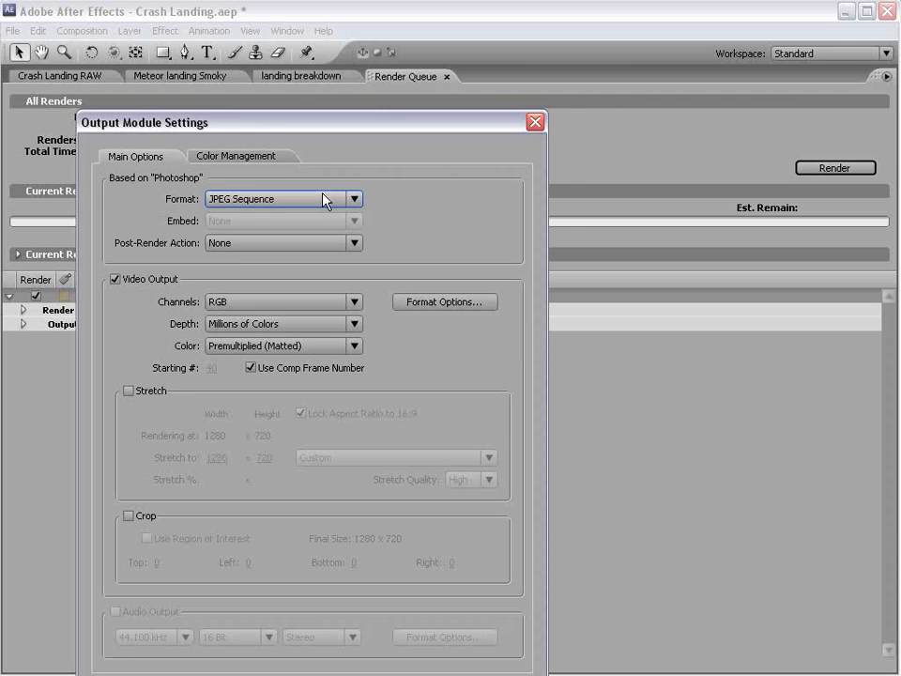
left_click(449, 257)
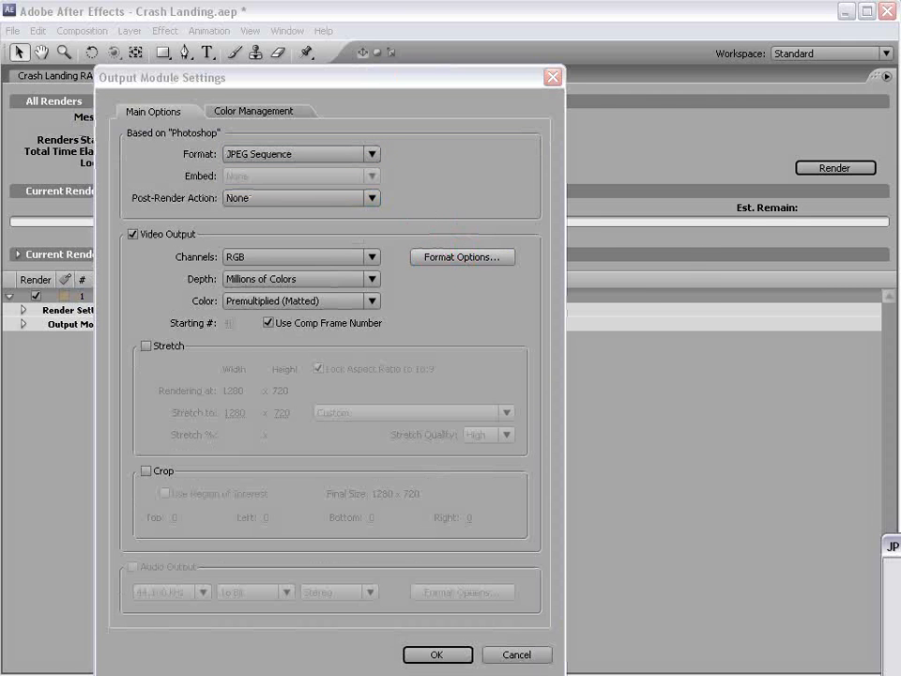
left_click(643, 297)
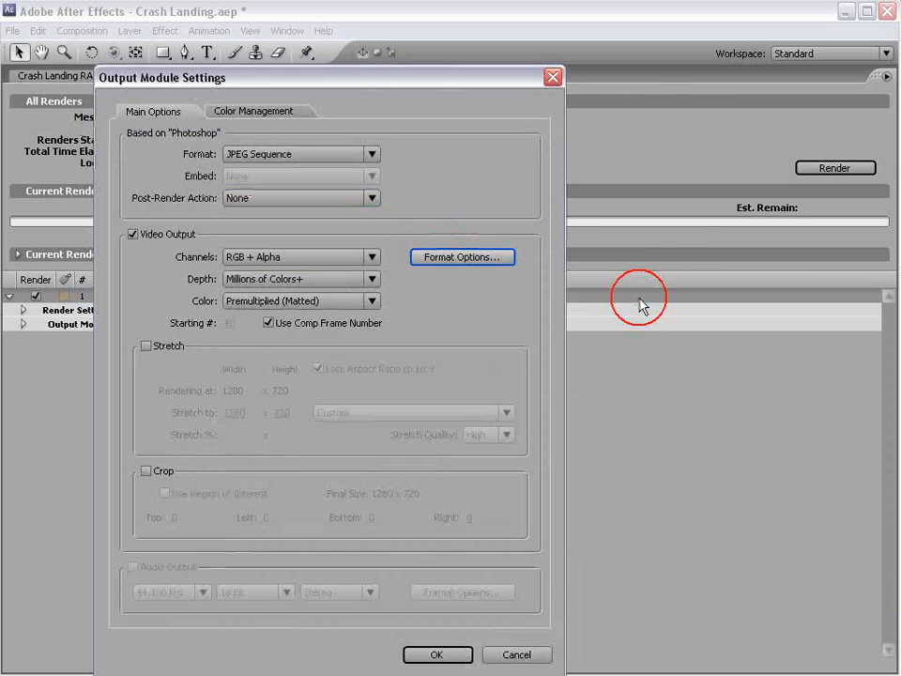
left_click(444, 654)
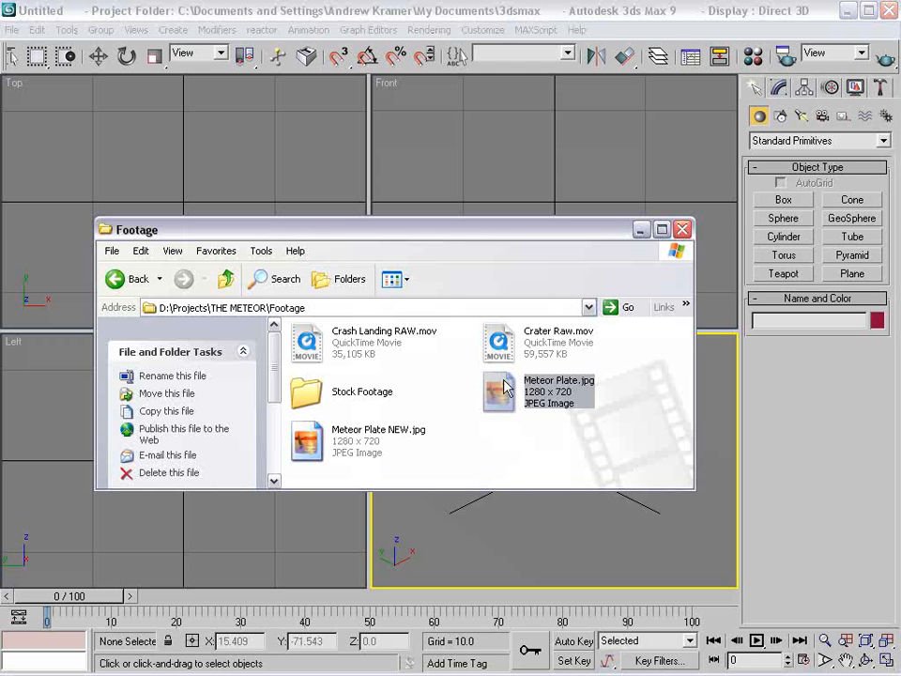
Step: Apply Meteor Plate NEW.jpg to the Perspective viewport in 3ds Max as both a viewport background and an environment map
left_click(512, 437)
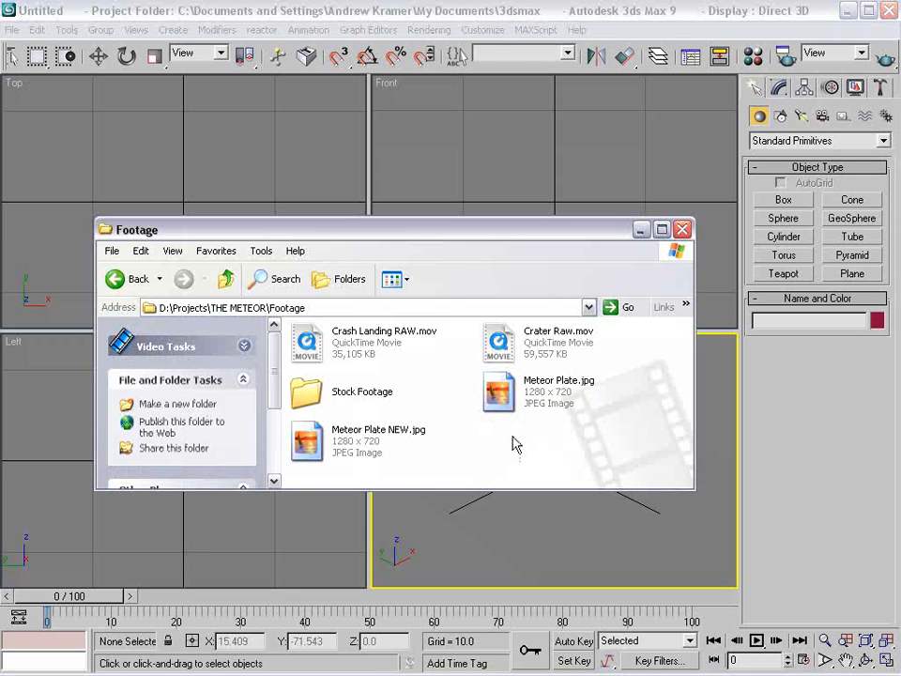
left_click_drag(322, 451, 542, 519)
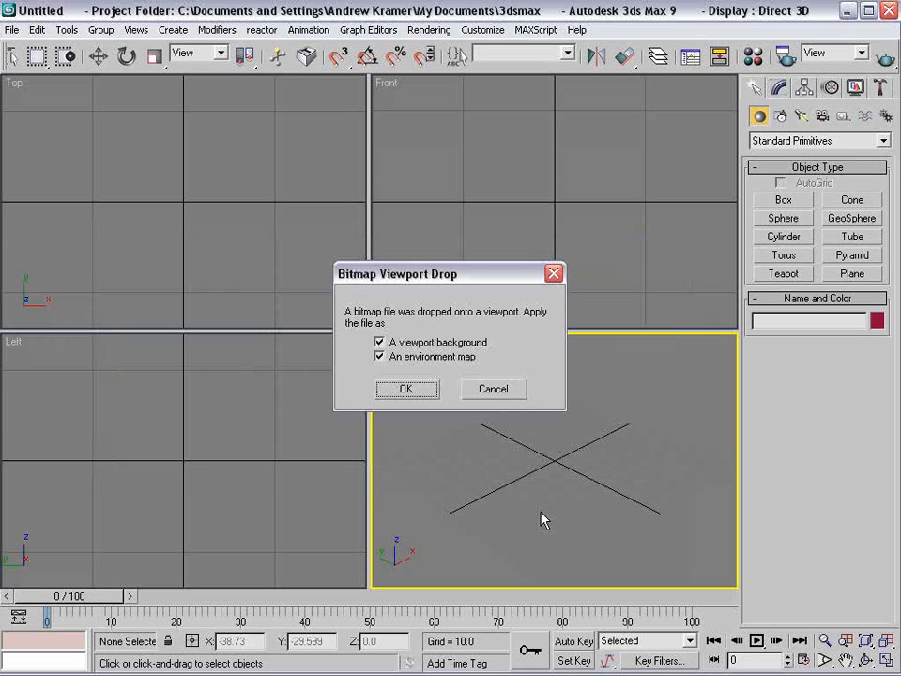
left_click(406, 391)
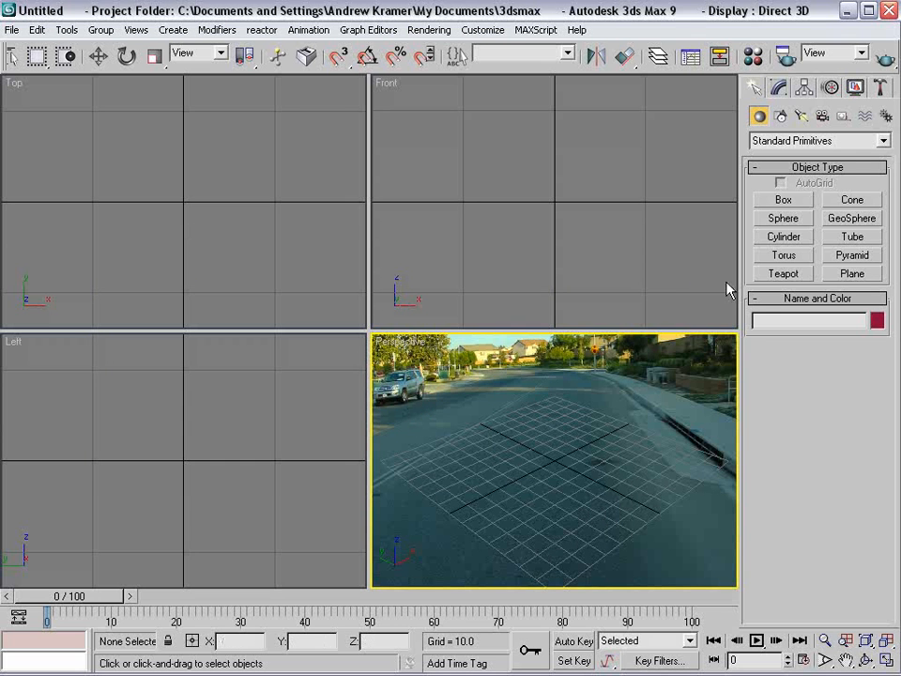
Step: Create a ground plane about 145 long and 152 wide, and align the Perspective view with the road in the background
left_click(848, 274)
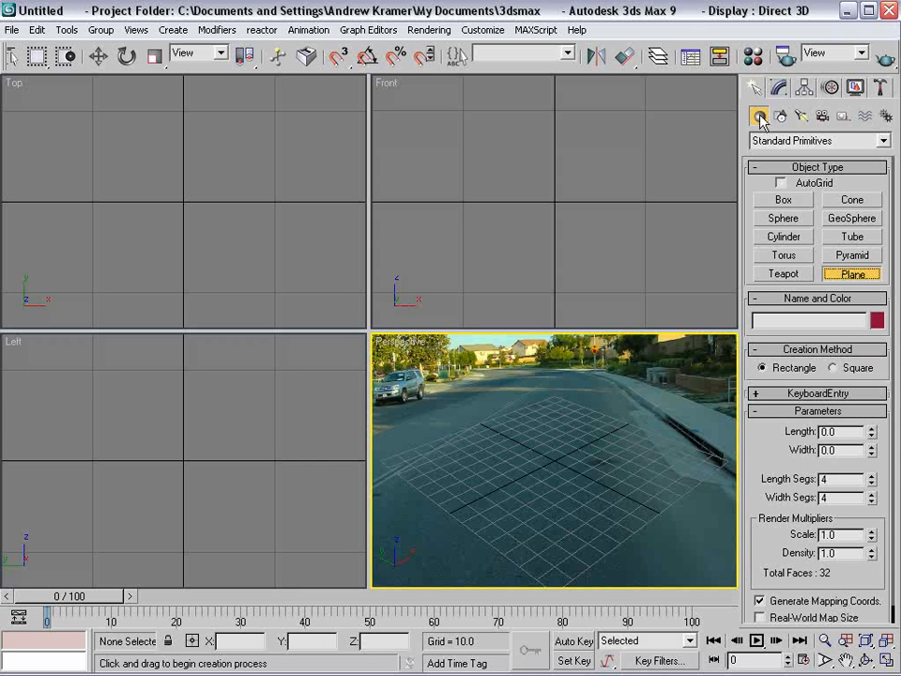
left_click_drag(558, 390, 547, 603)
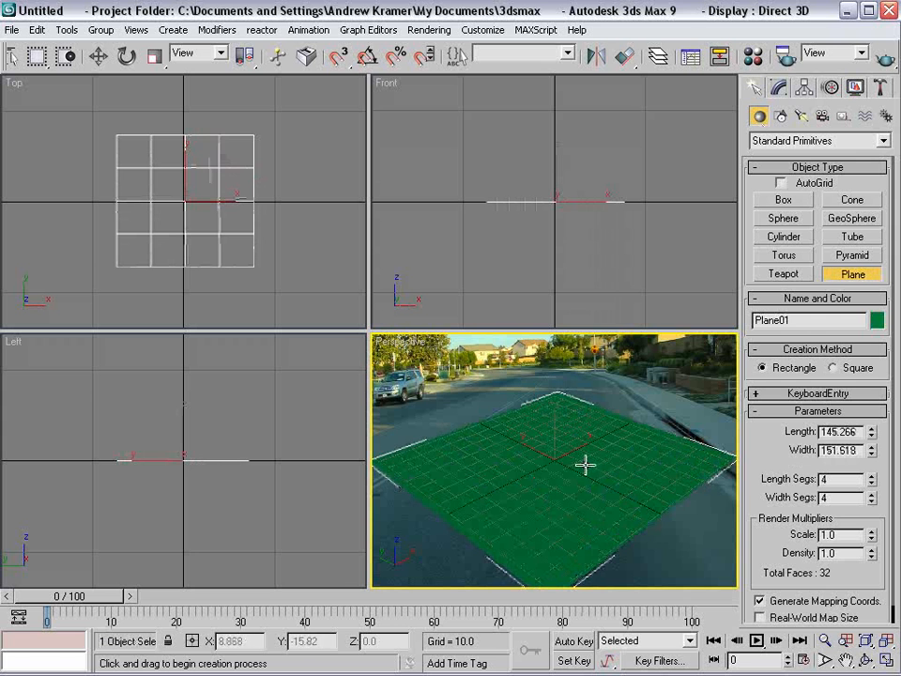
middle_click_drag(675, 533, 550, 466, "alt")
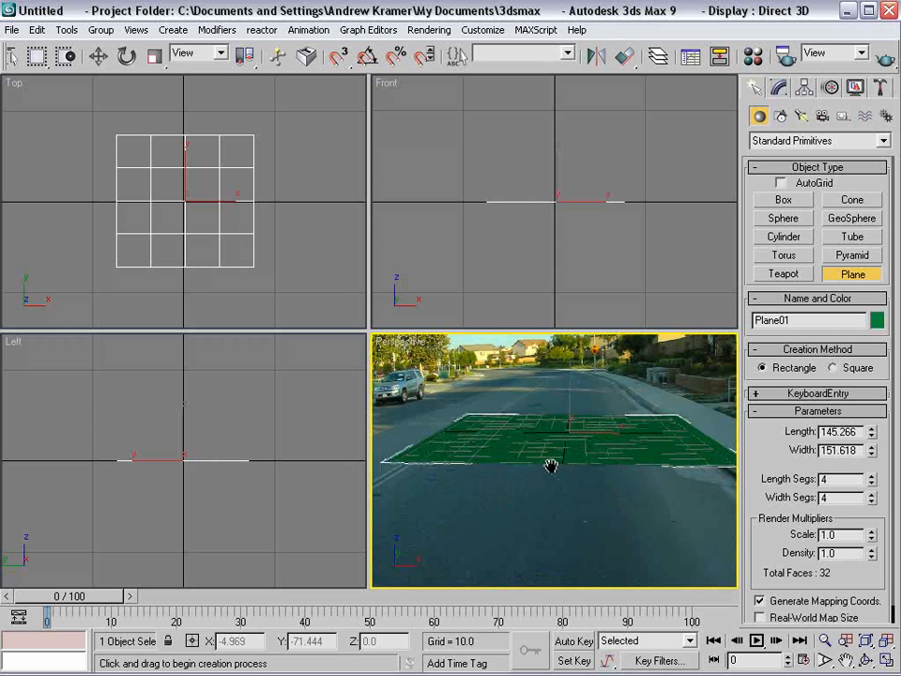
Step: Finish plane creation, activate the Move tool, and hide the grid in the Perspective viewport with the plane selected
right_click(504, 538)
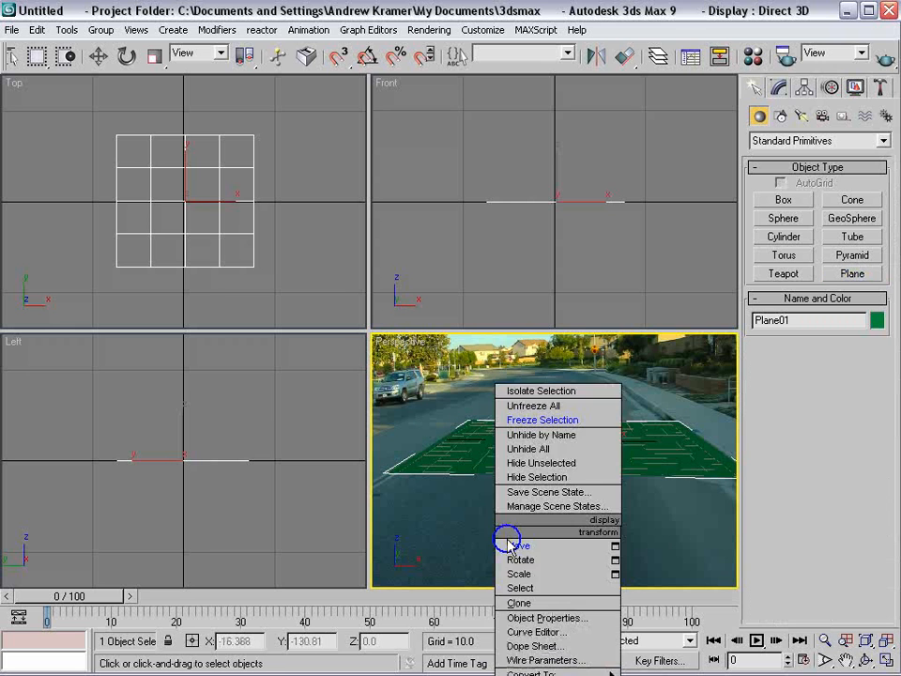
left_click(505, 545)
left_click(494, 531)
left_click(535, 464)
right_click(394, 344)
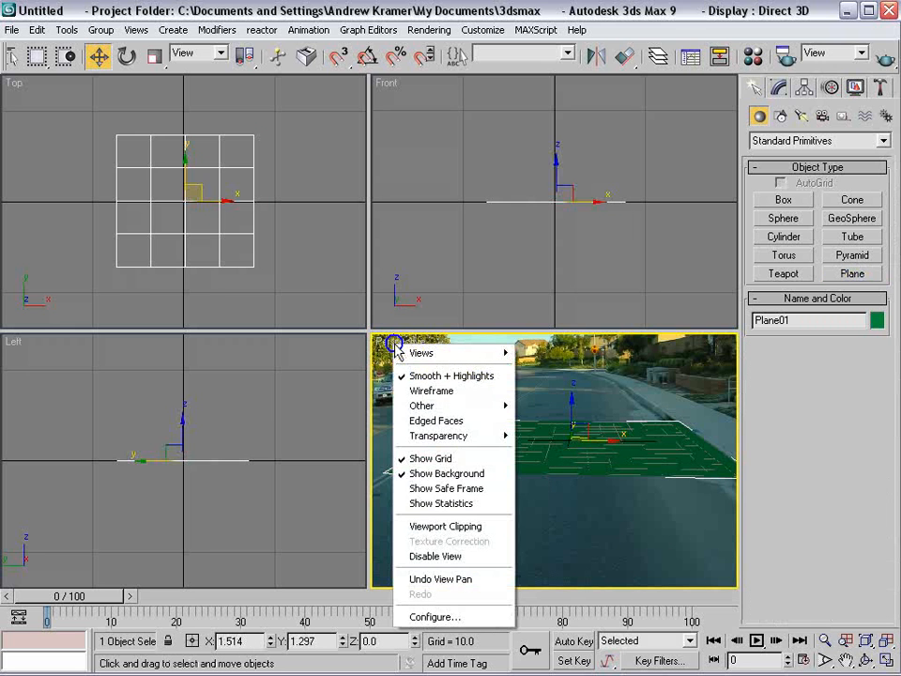
left_click(430, 458)
left_click(574, 535)
left_click(544, 453)
Step: Enlarge the plane to about 410 long and 243 wide, and move it along X to about -48.8 to cover the road
left_click(777, 87)
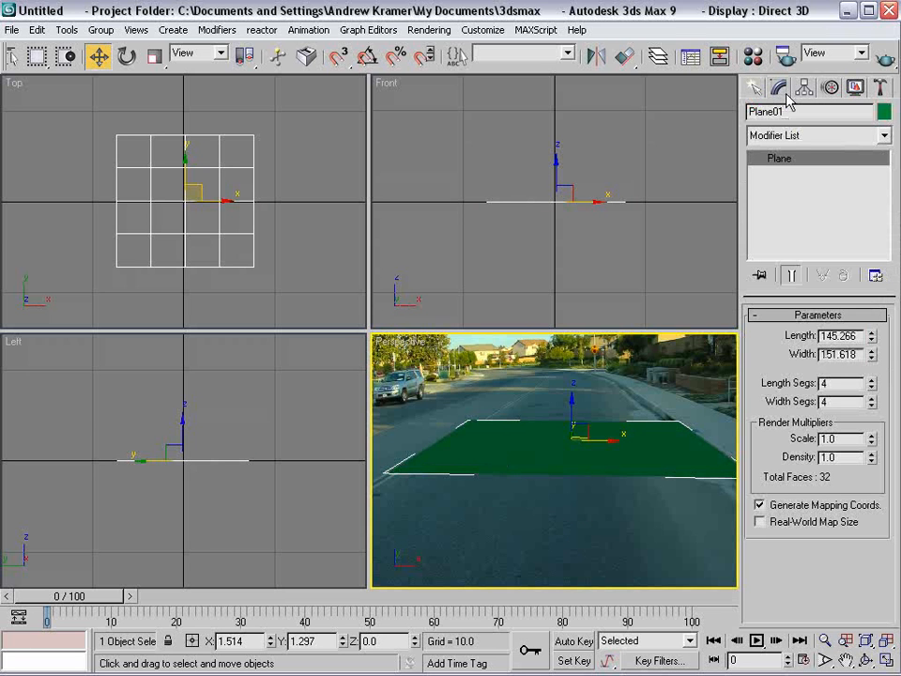
mouse_move(871, 335)
left_mouse_down()
mouse_move(868, 176)
mouse_move(871, 348)
mouse_move(872, 312)
left_mouse_up()
left_click_drag(617, 438, 529, 440)
left_click(548, 368)
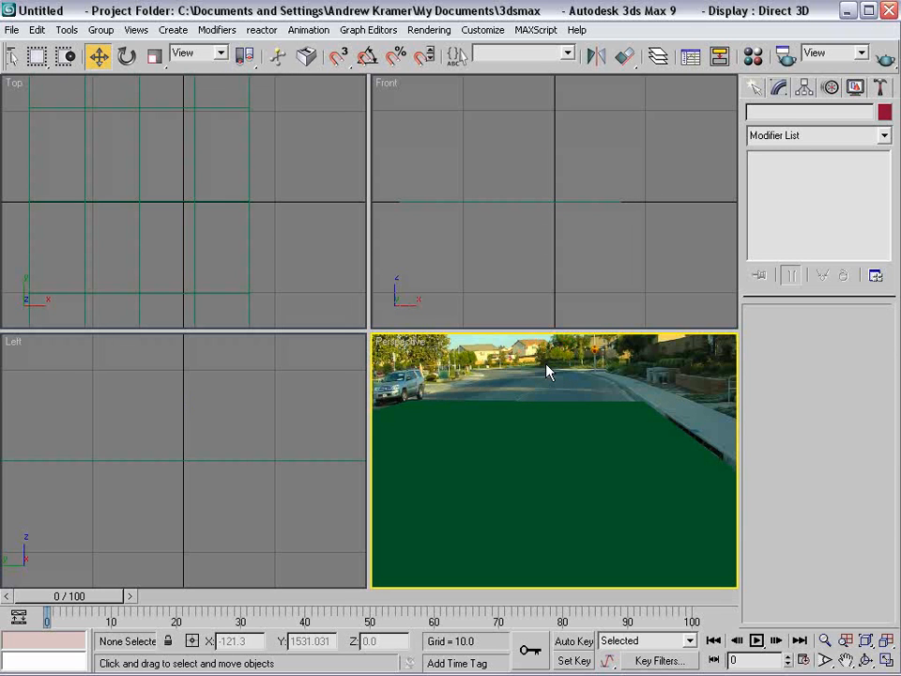
left_click(513, 408)
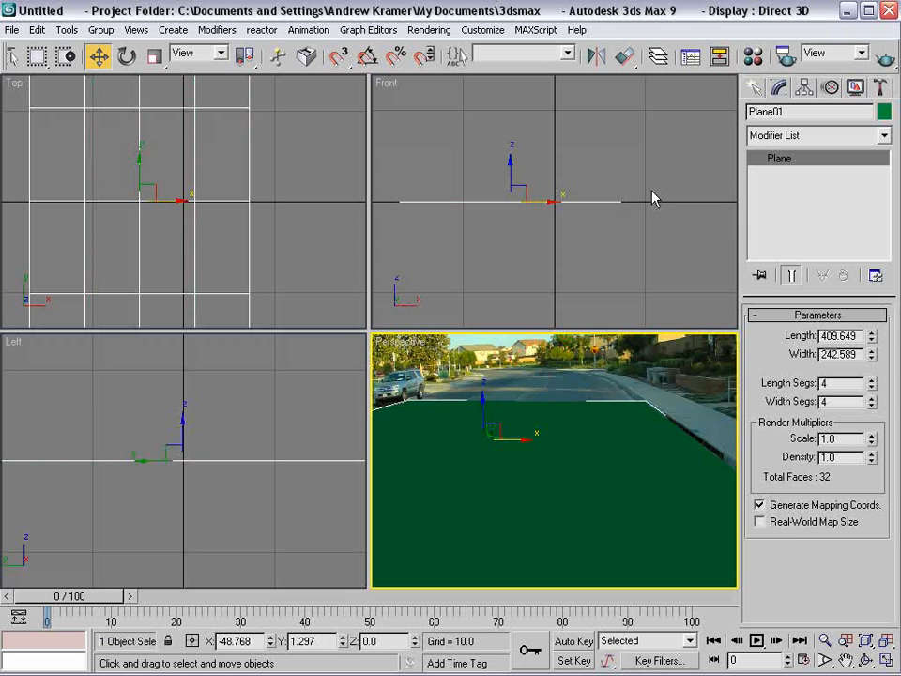
Step: Create a test box with a base about 33 long and 24 wide standing on the ground plane
left_click(754, 88)
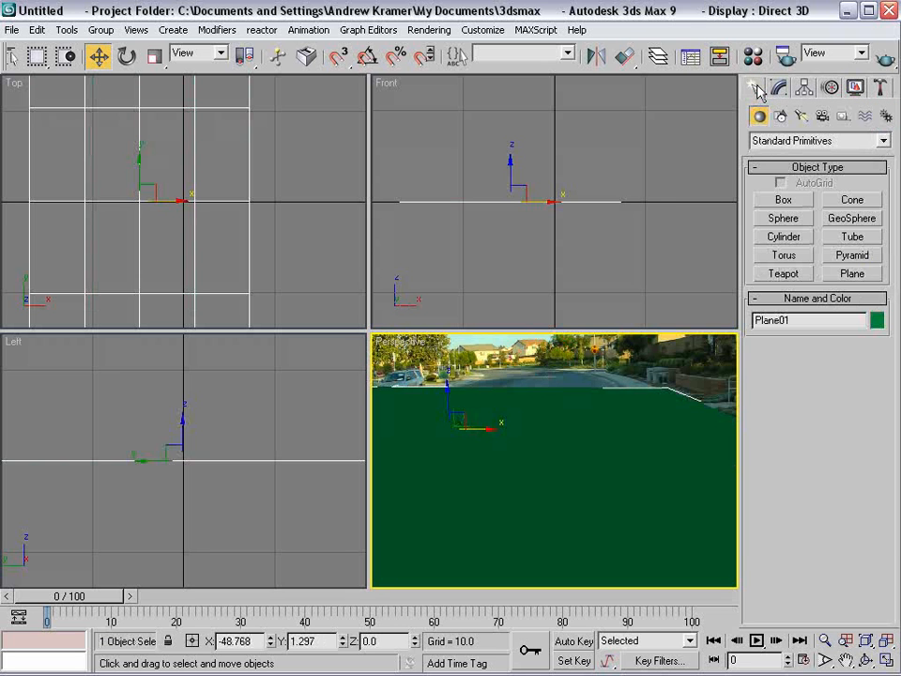
left_click(784, 200)
left_click_drag(511, 453, 596, 543)
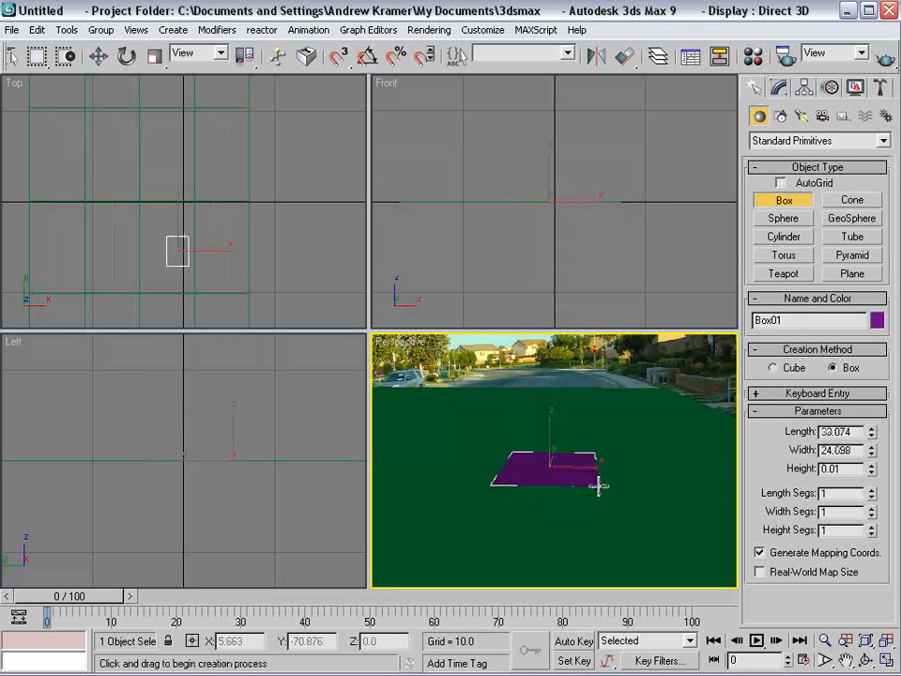
left_click(577, 433)
Step: Create a sphere to the right of the box and raise it to about Z 8.2 so it rests on the ground plane
left_click(852, 200)
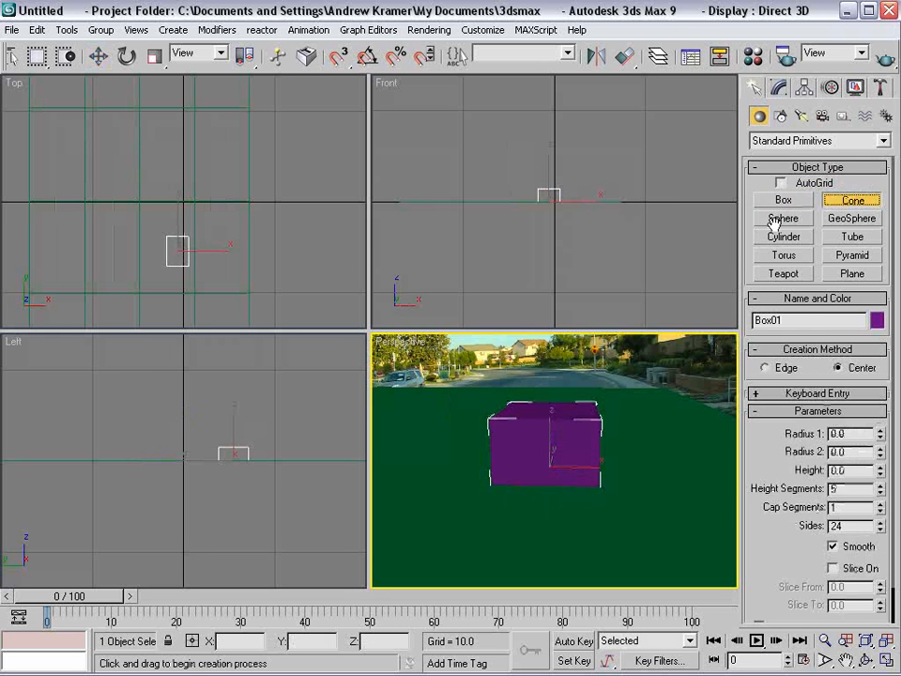
left_click(784, 218)
left_click_drag(655, 452, 657, 410)
key("w")
scroll(589, 209, "up", 3)
middle_click_drag(589, 201, 570, 225)
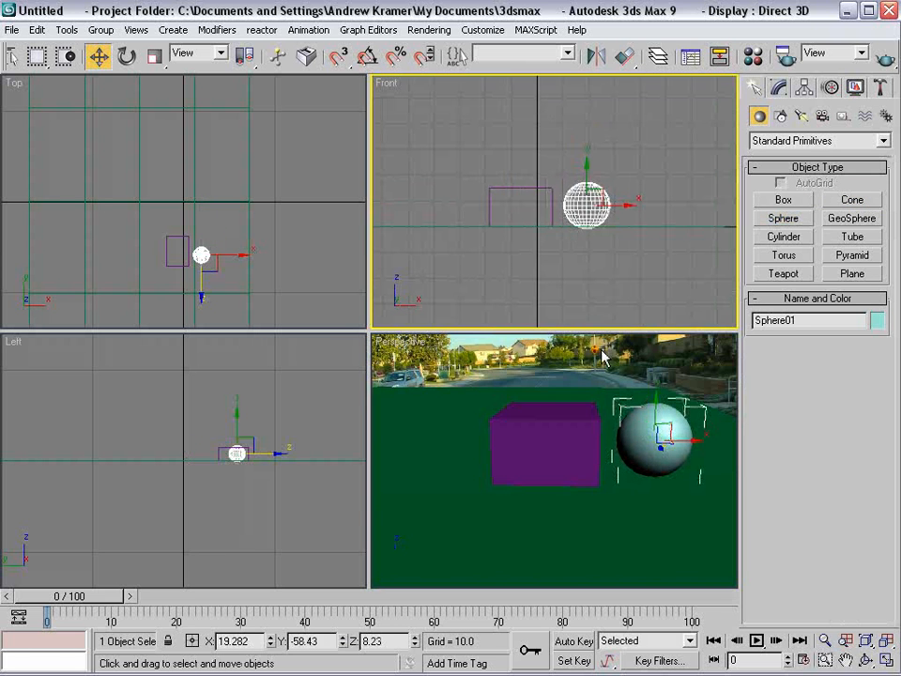
left_click(605, 341)
Step: Change the first material slot to a Matte/Shadow material and assign it to the ground plane
key("m")
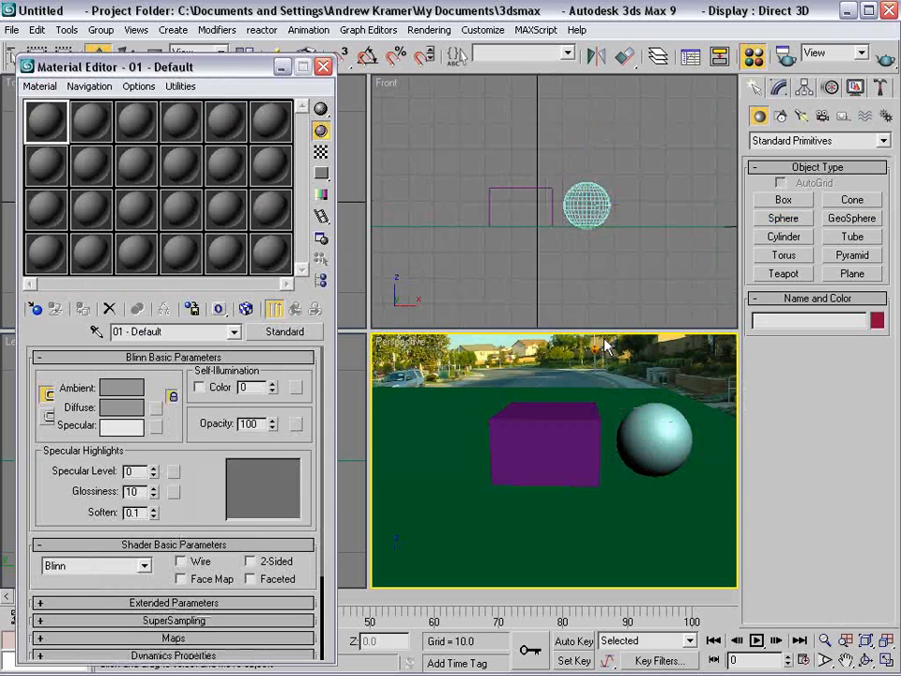
left_click_drag(138, 73, 141, 68)
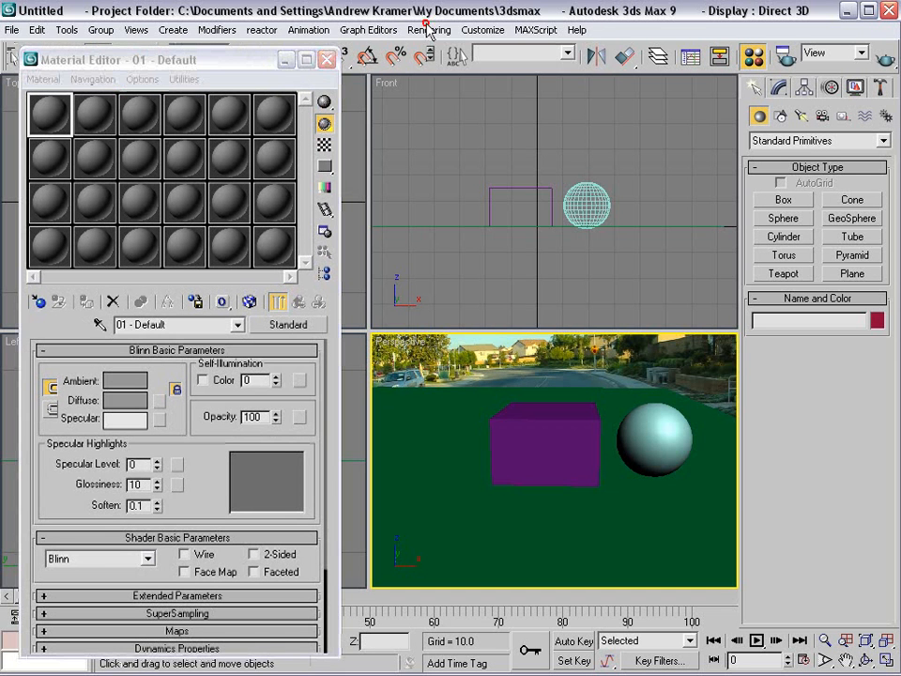
left_click(428, 29)
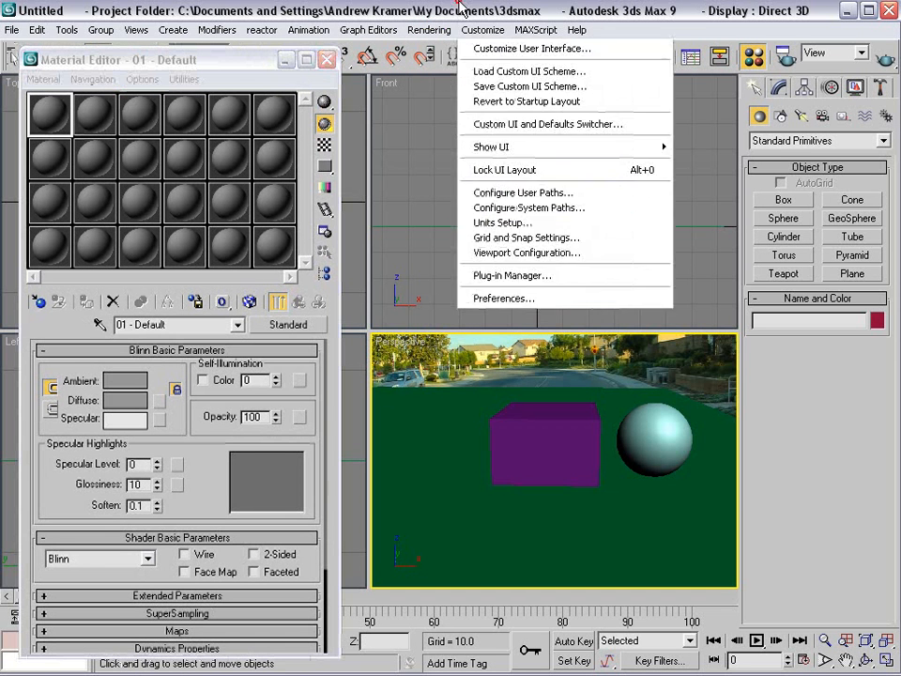
left_click(460, 6)
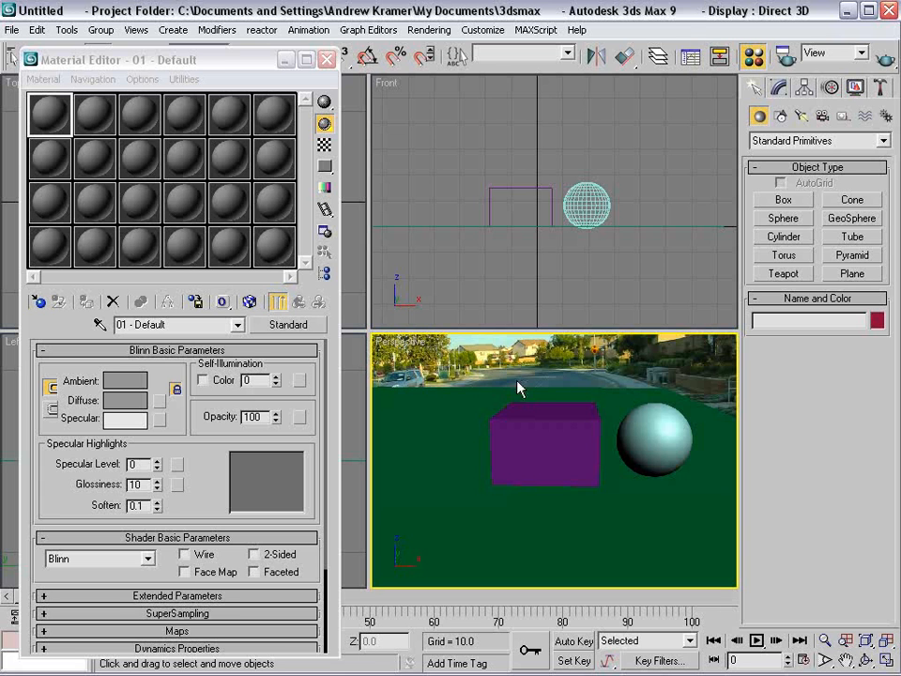
left_click(467, 406)
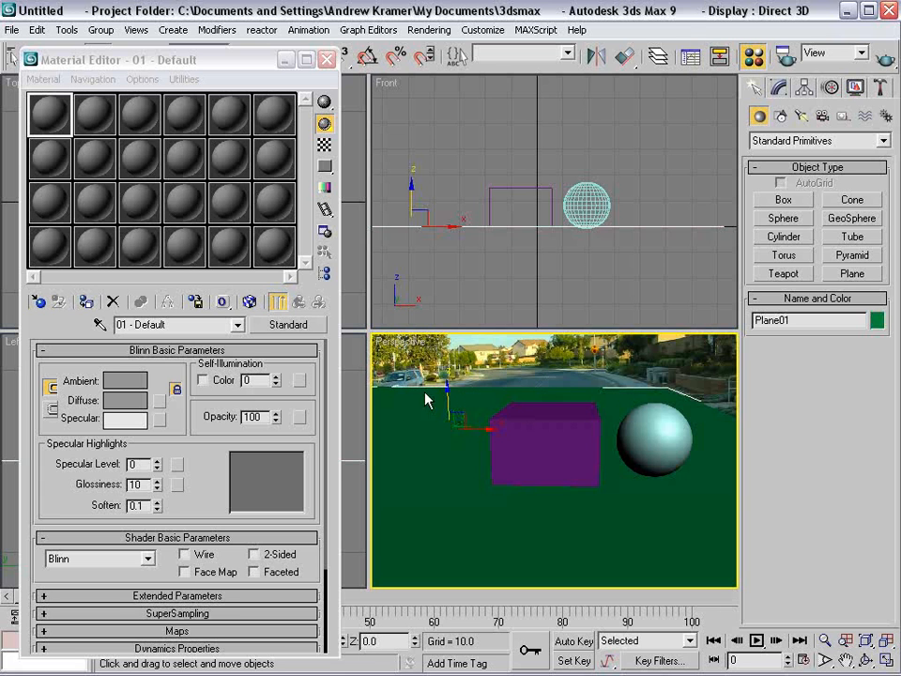
left_click(288, 323)
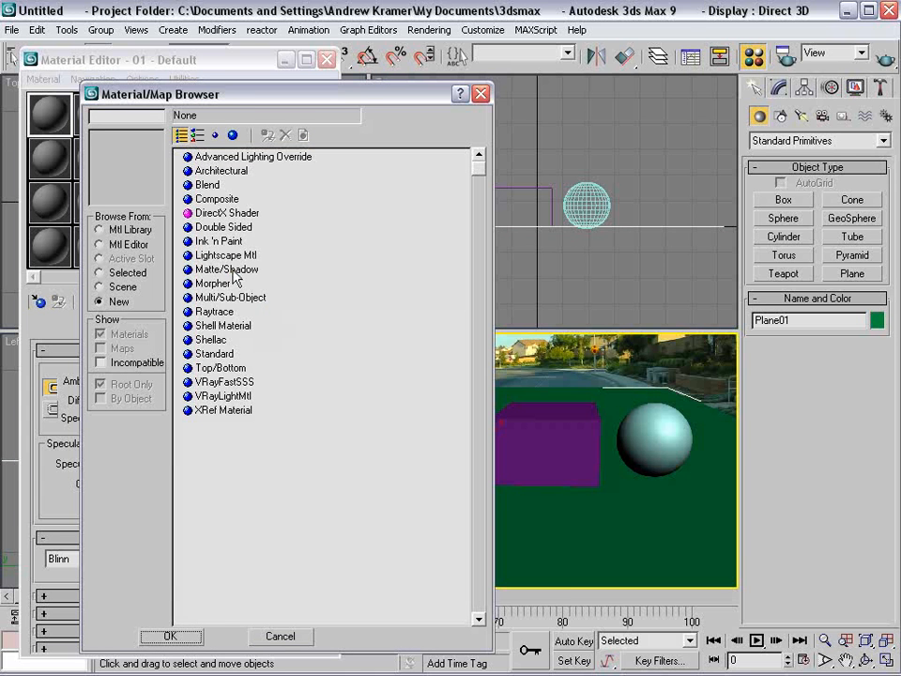
left_click(226, 269)
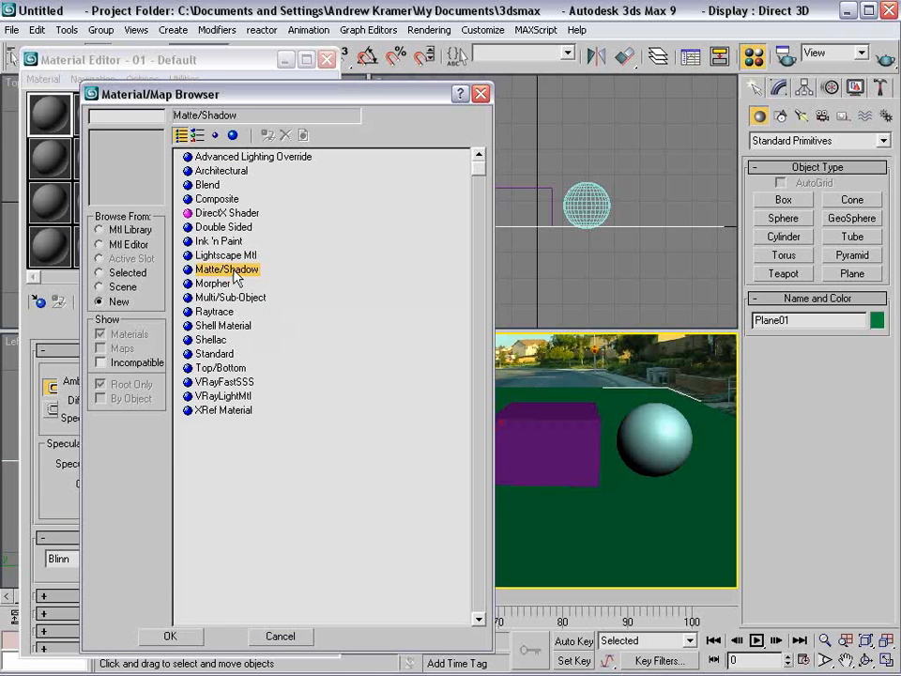
left_click(170, 636)
left_click_drag(49, 110, 402, 397)
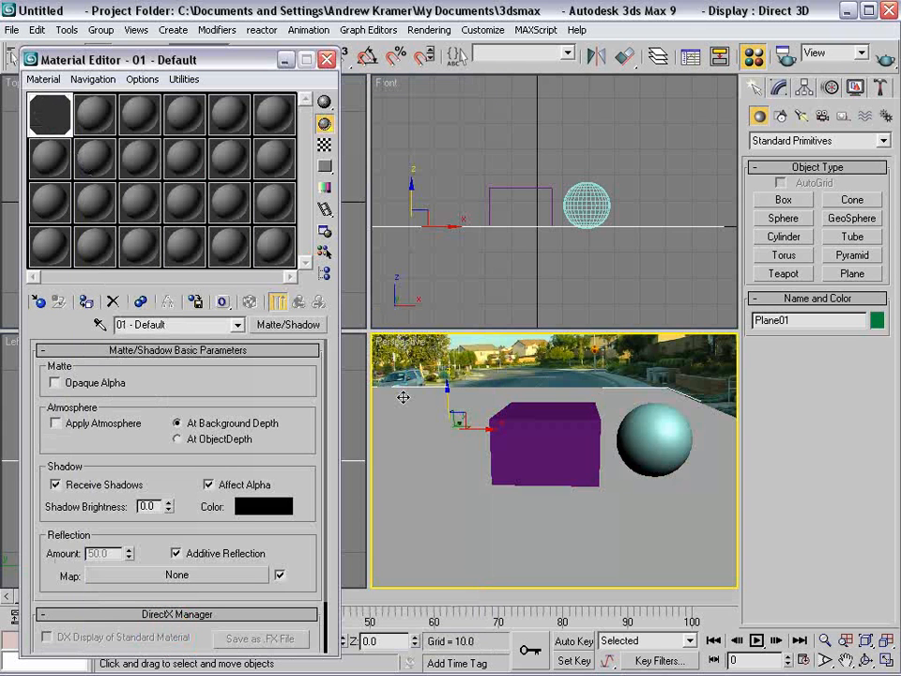
Step: Turn on See-Through in the ground plane's object properties and deselect the plane
right_click(402, 397)
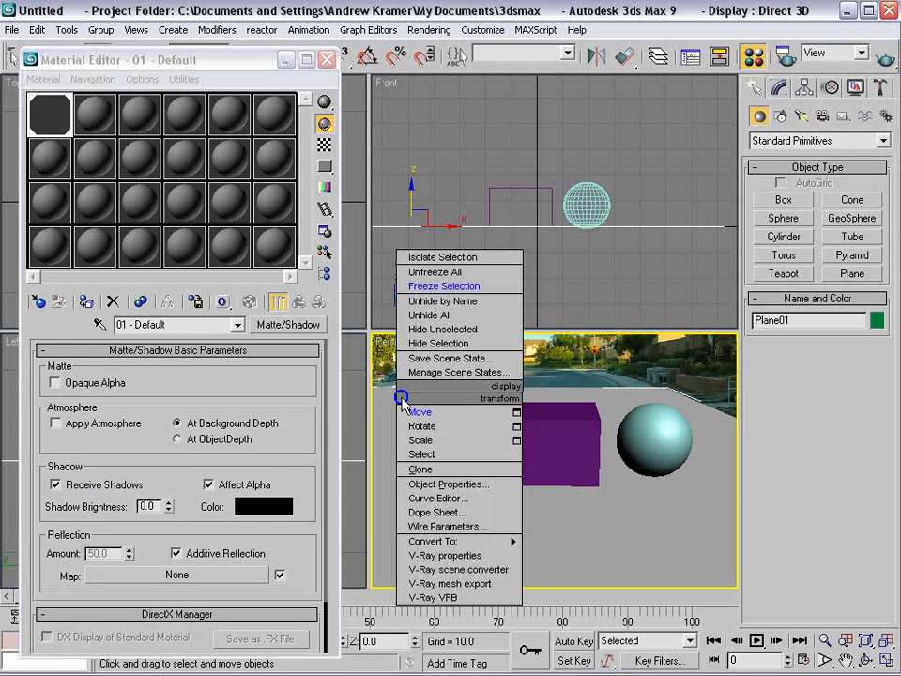
left_click(422, 484)
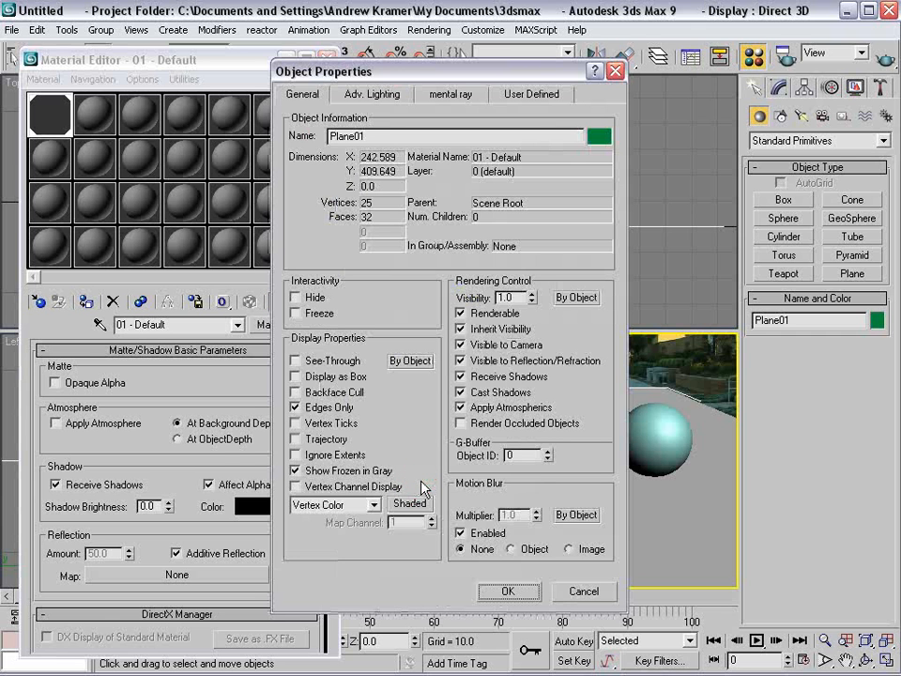
left_click(295, 360)
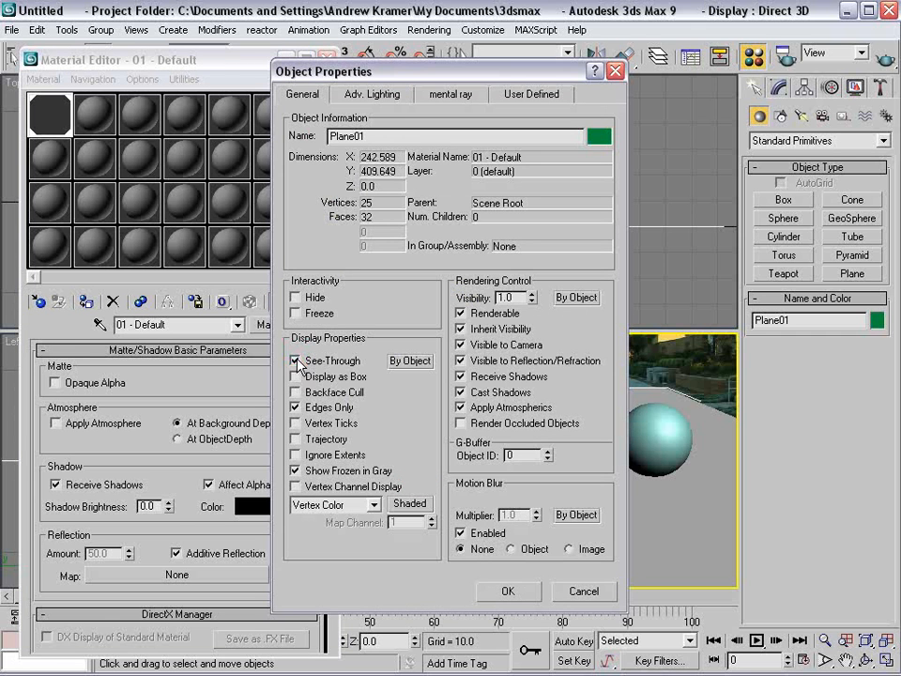
left_click(507, 590)
left_click(506, 387)
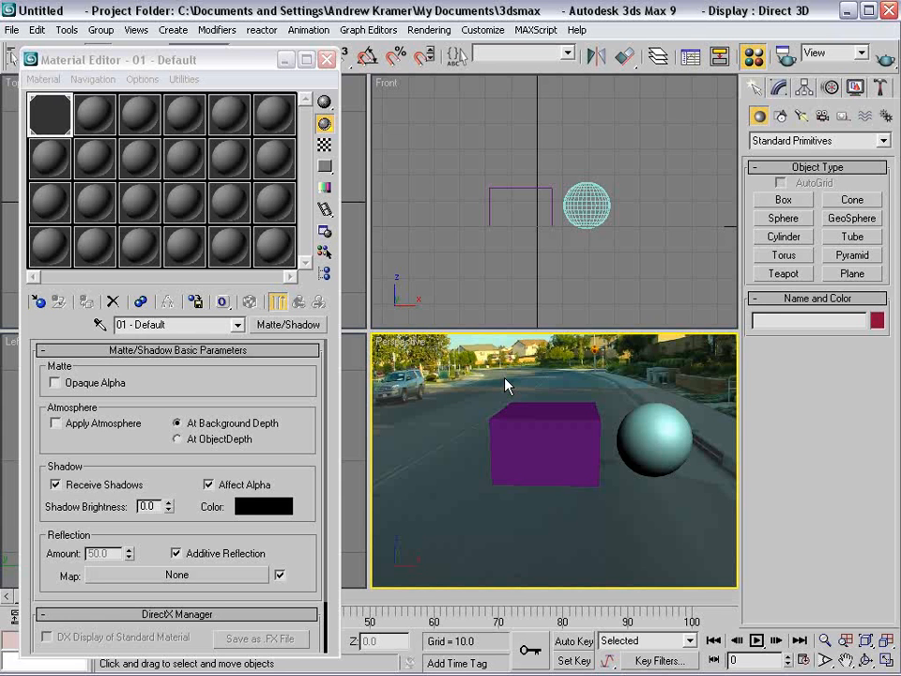
Step: Create a standard Skylight on the road in the Perspective view, in front of the sphere
left_click(800, 115)
left_click(791, 141)
left_click(791, 140)
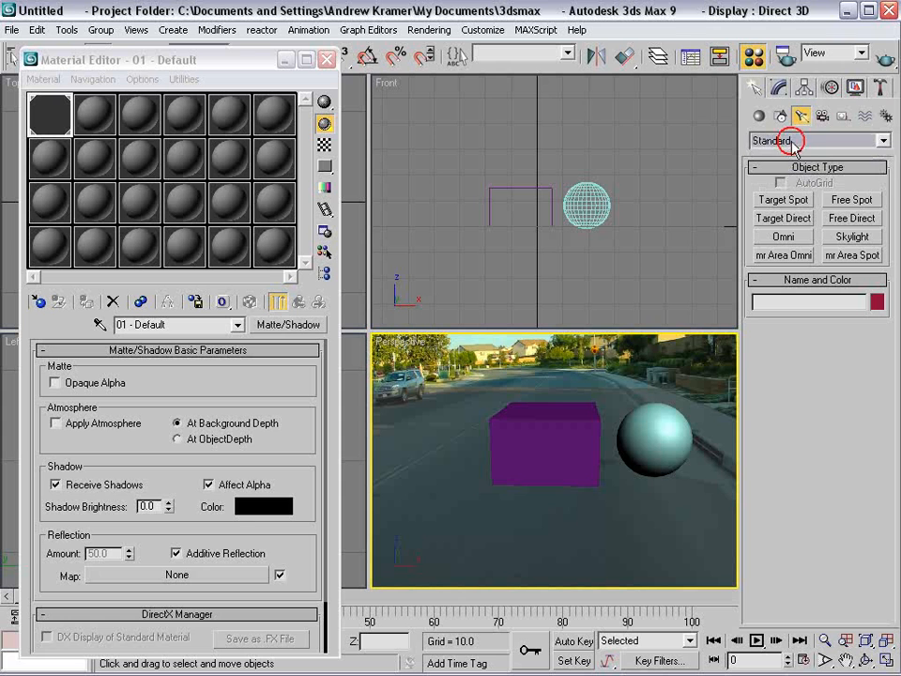
left_click(843, 246)
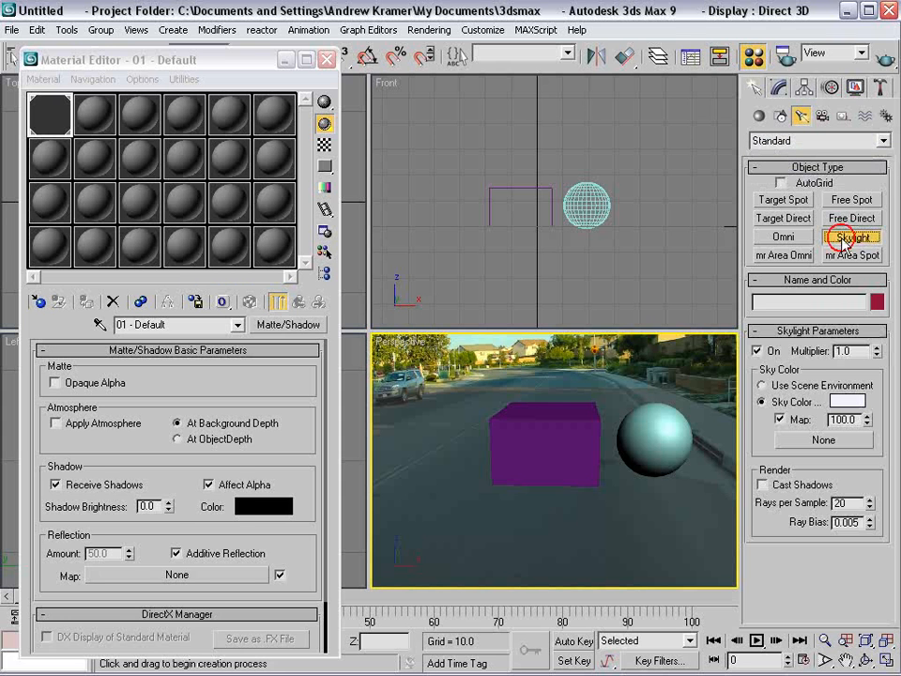
left_click(659, 541)
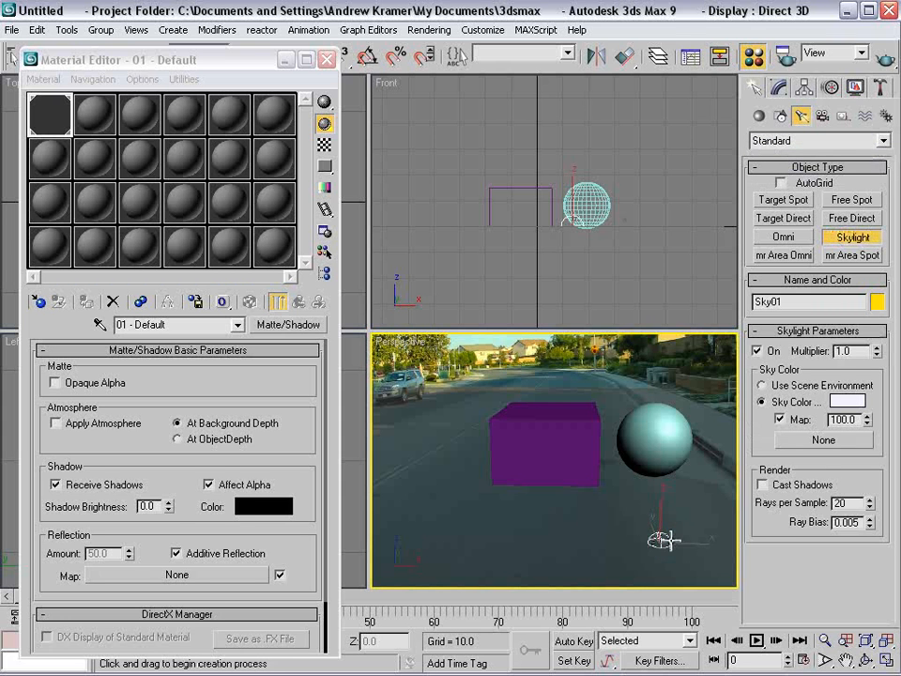
Step: Turn on Cast Shadows for the skylight and set its rays per sample to 4
left_click(777, 87)
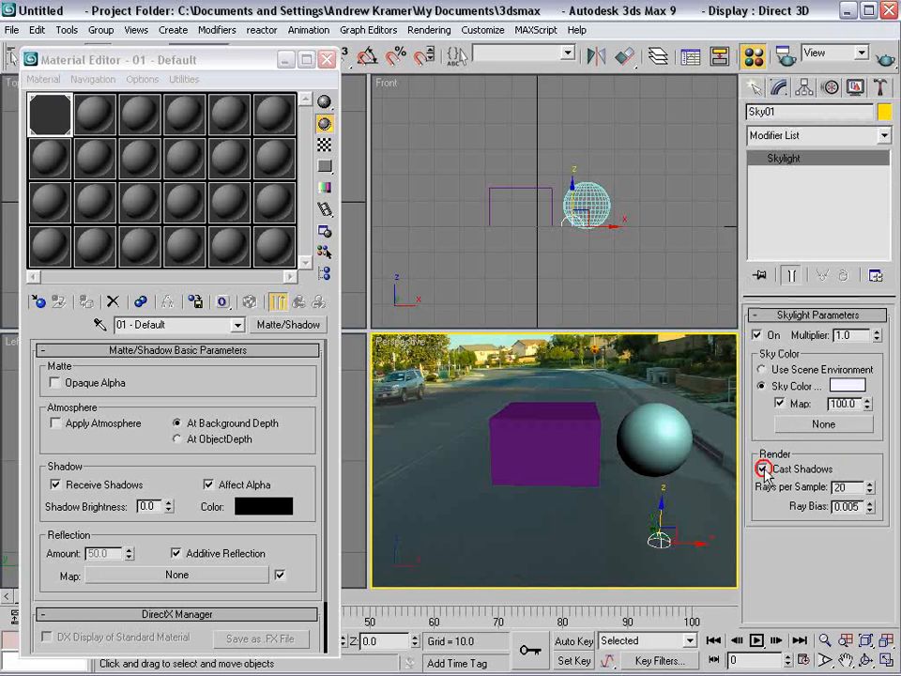
left_click_drag(850, 487, 791, 487)
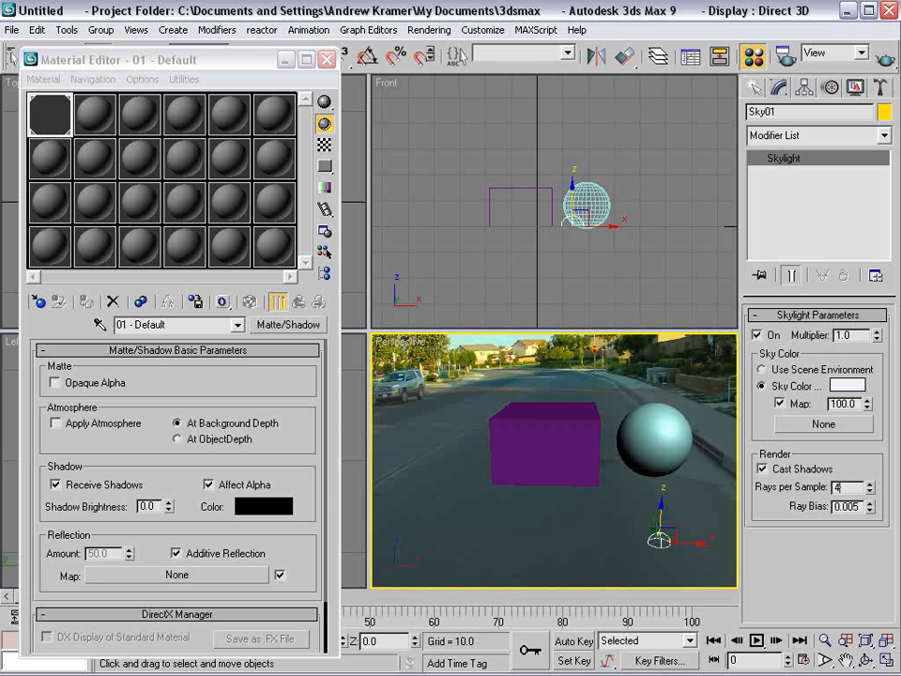
right_click(583, 340)
Step: Set the render output size to the HDTV (video) format at 864 by 486, and close the render settings
left_click(786, 58)
left_click_drag(838, 66, 218, 57)
left_click(188, 285)
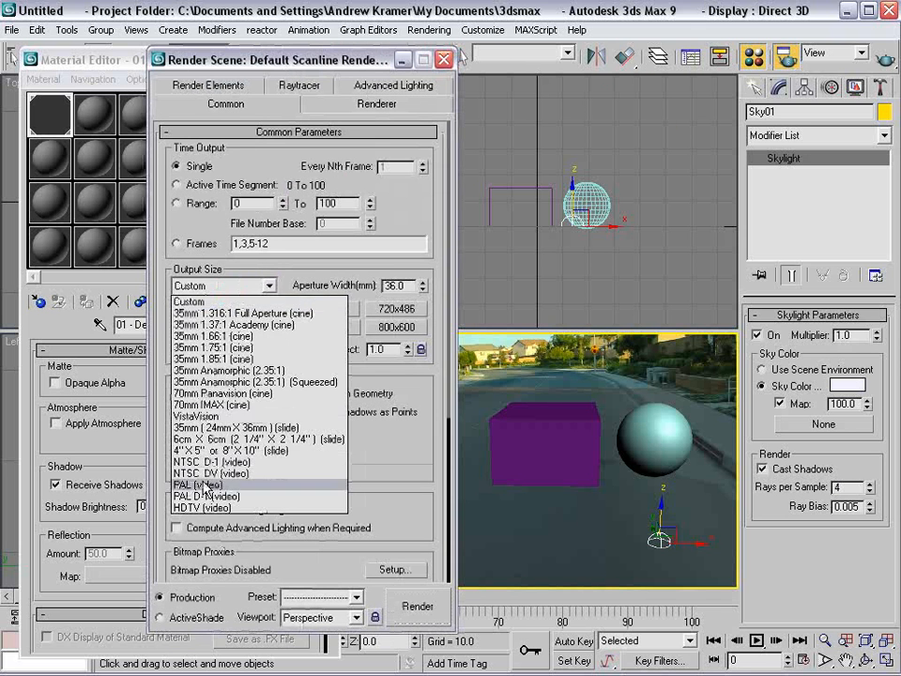
left_click(183, 506)
left_click(349, 327)
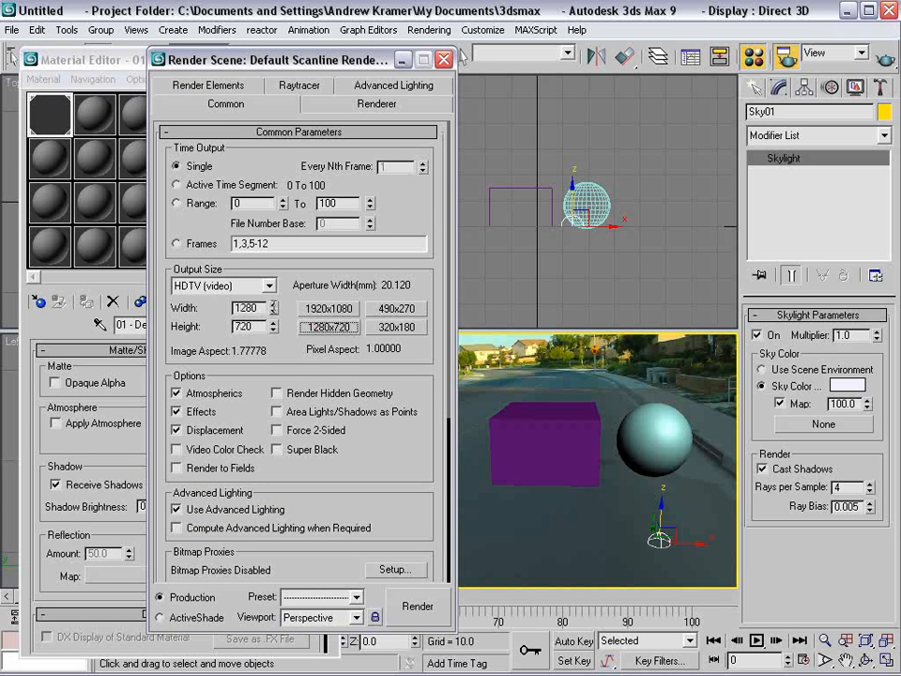
left_click_drag(257, 308, 147, 311)
type("864")
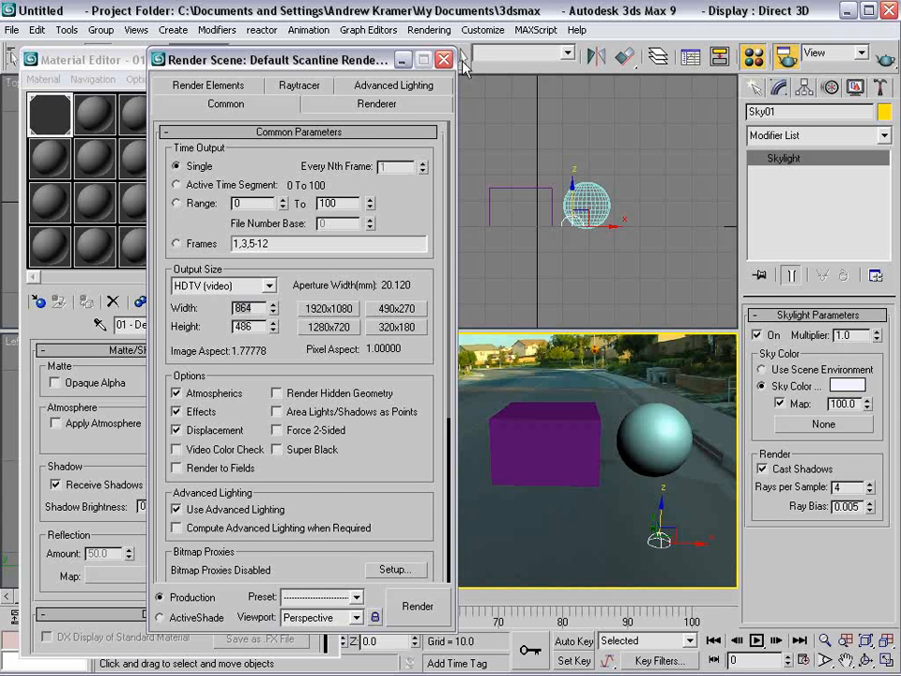
left_click(444, 59)
Step: Show the safe frame in the Perspective view and clear the selection
left_click(394, 344)
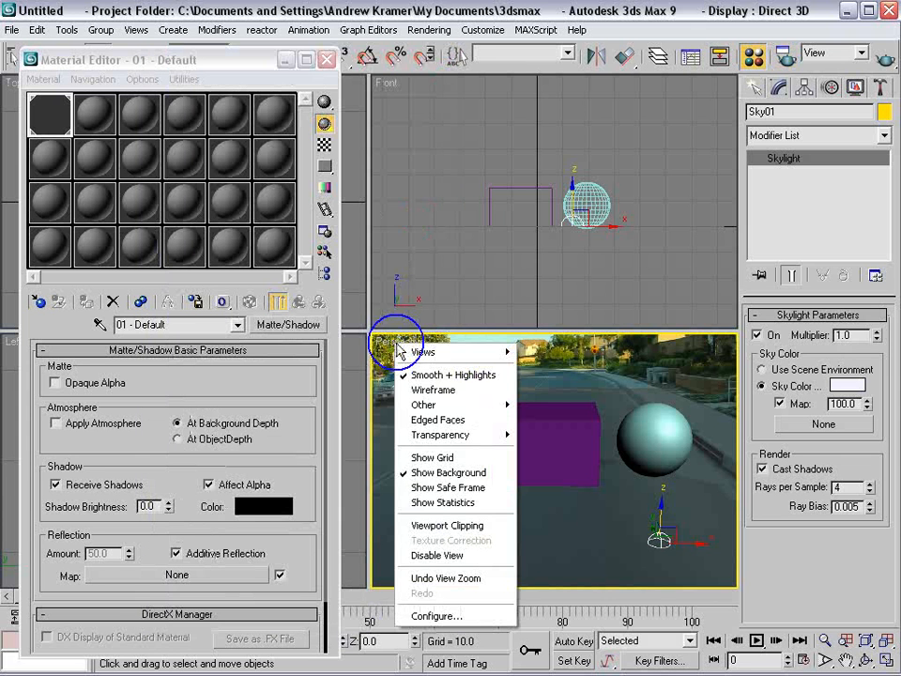
left_click(423, 488)
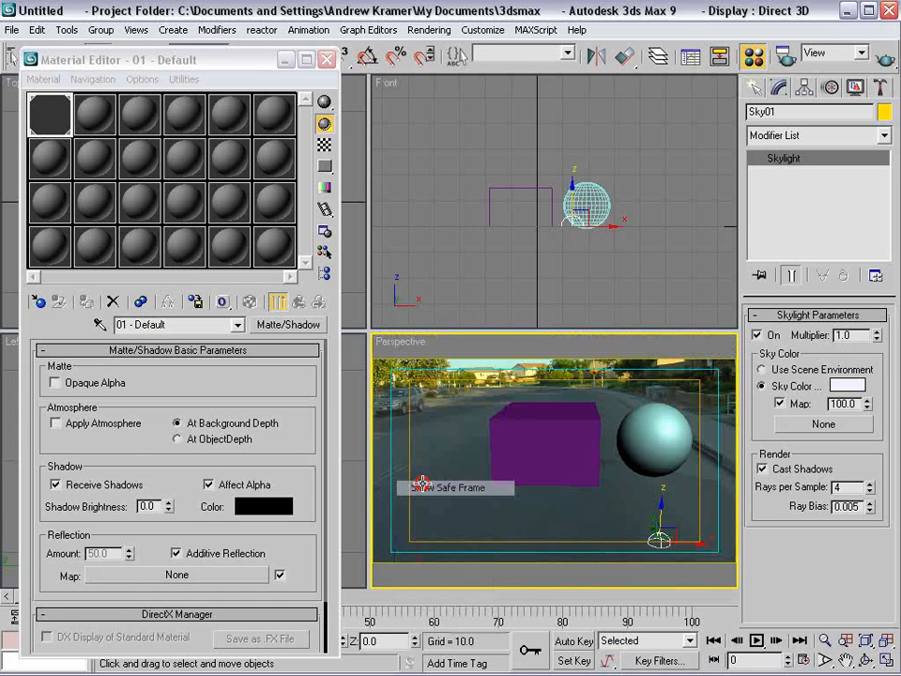
left_click(473, 386)
left_click(529, 350)
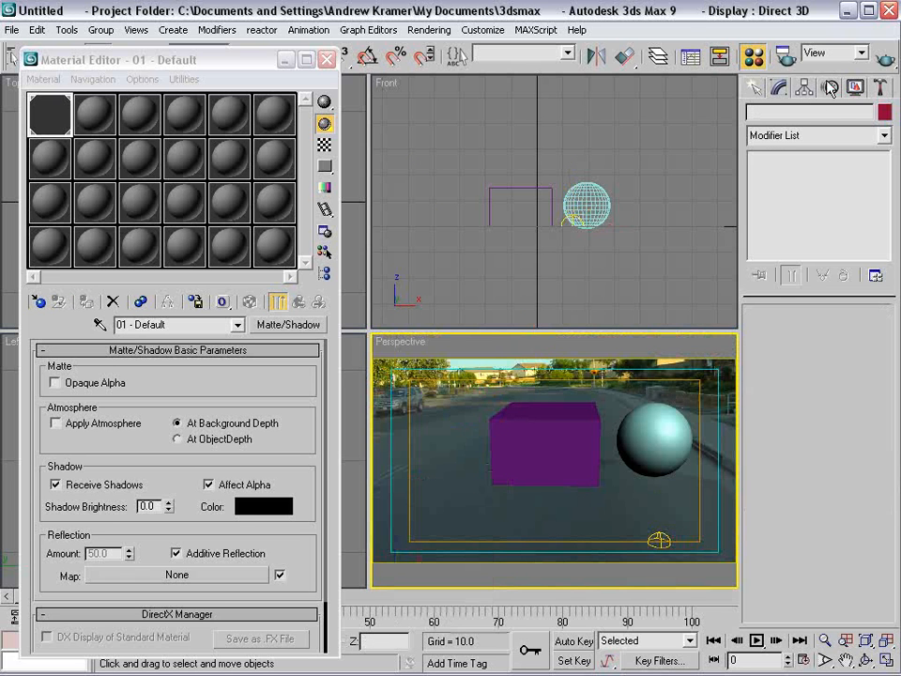
Step: Render the Perspective view, examine the shadows on the road, and close the rendered frame
left_click(885, 59)
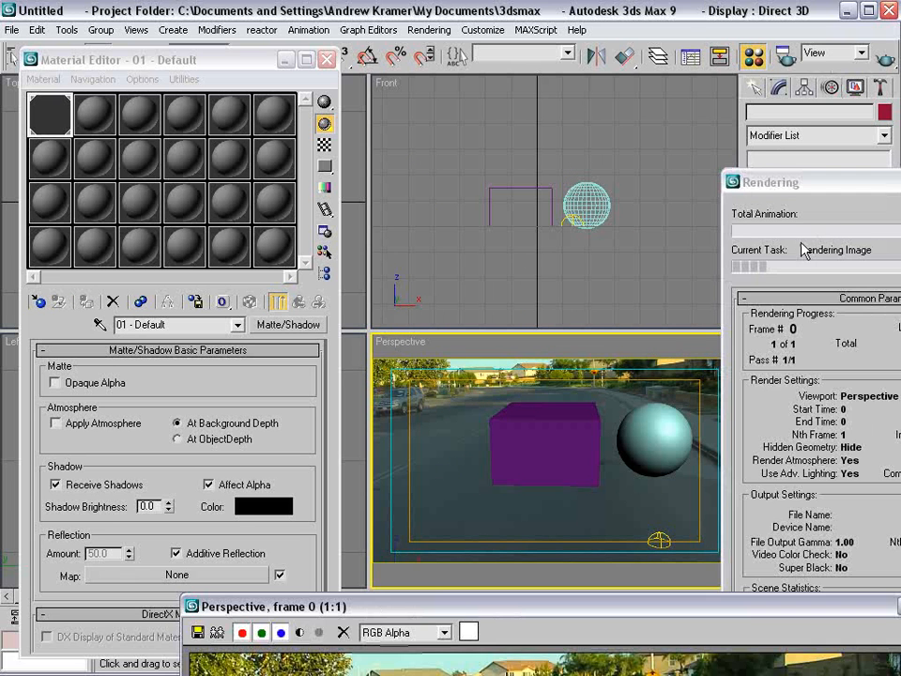
left_click_drag(533, 613, 383, 176)
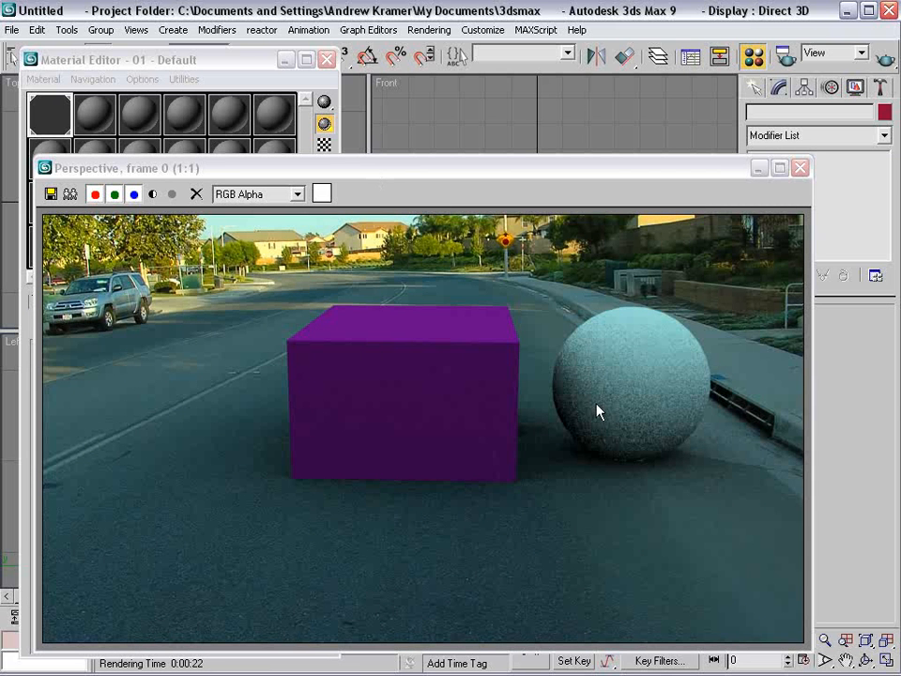
left_click(799, 167)
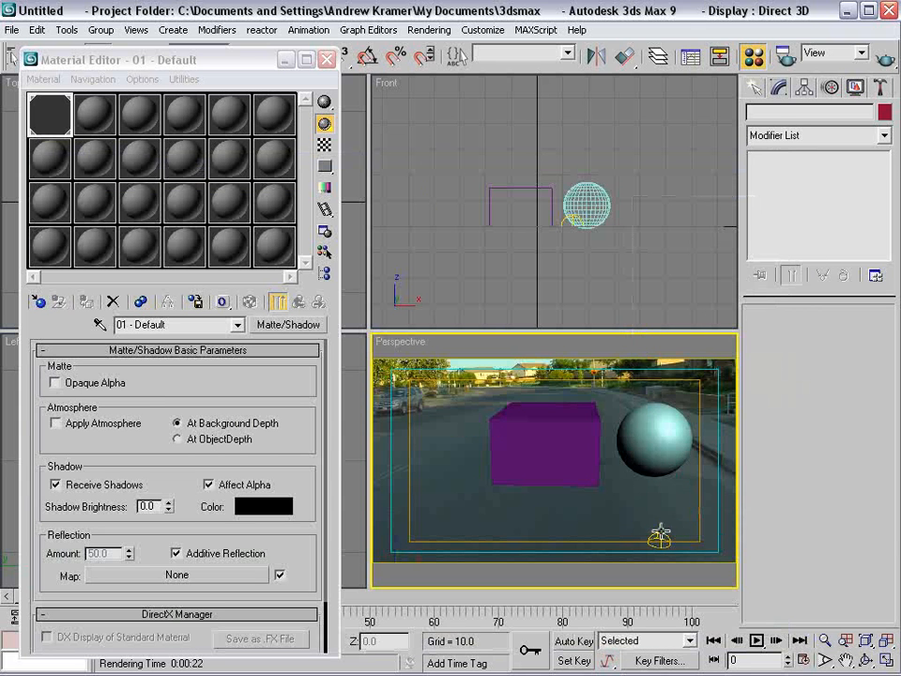
Step: Turn off Cast Shadows for the skylight and render the Perspective view again for comparison
left_click(662, 530)
left_click(660, 534)
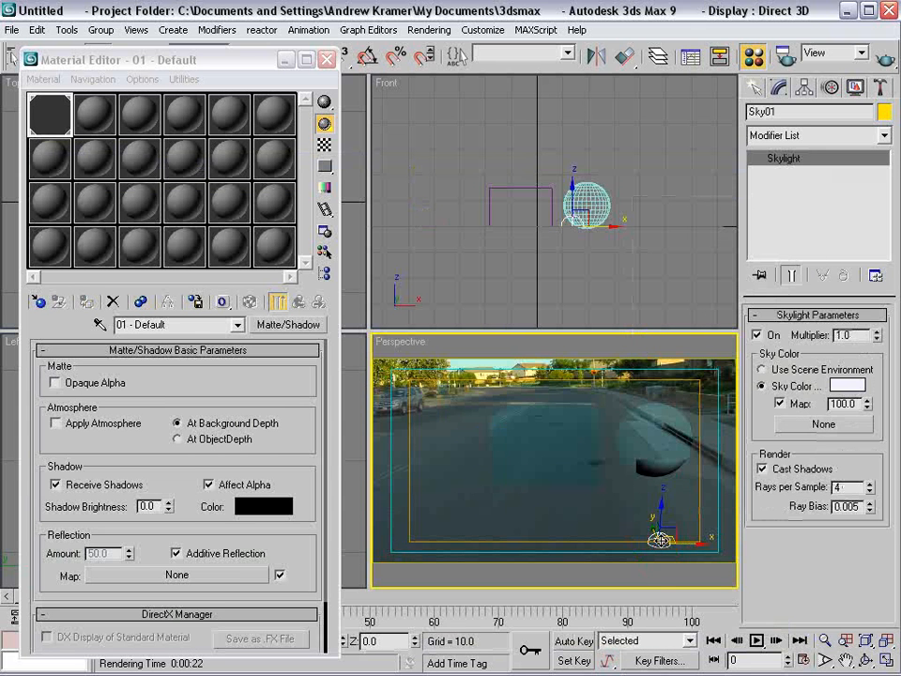
left_click(762, 470)
left_click(629, 375)
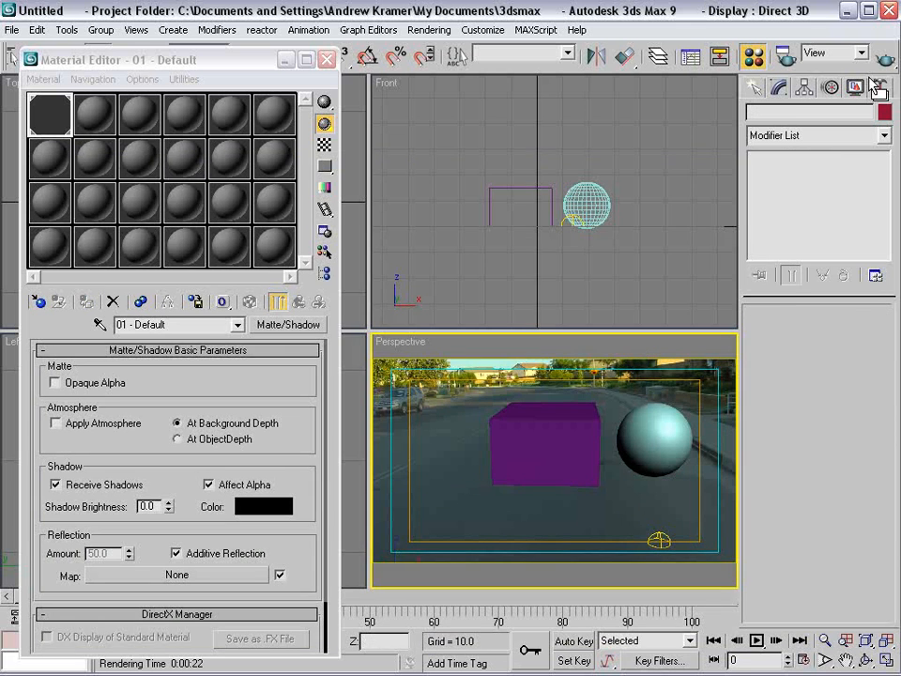
key("shift+q")
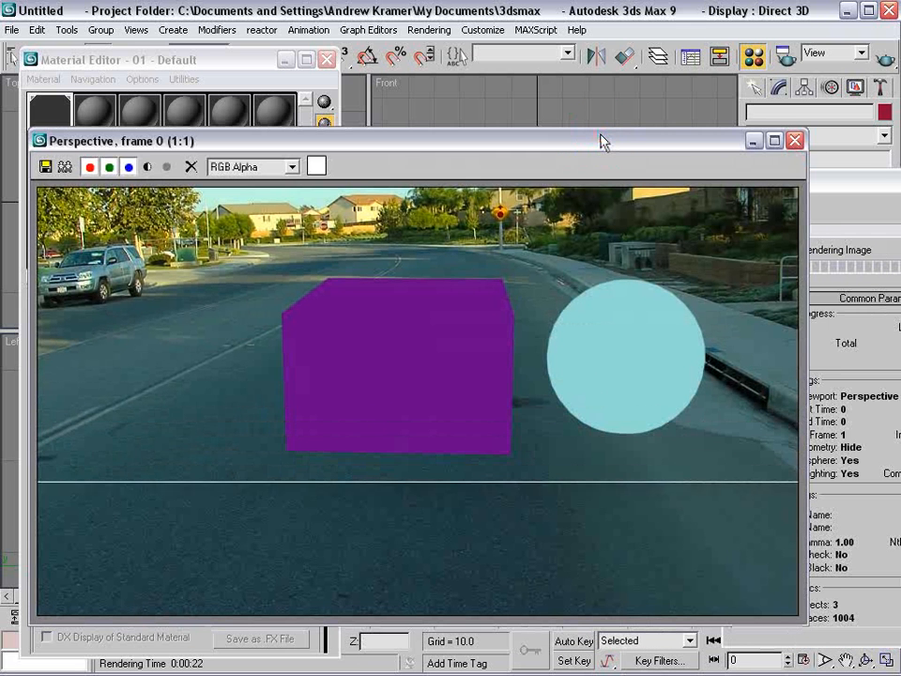
left_click(795, 140)
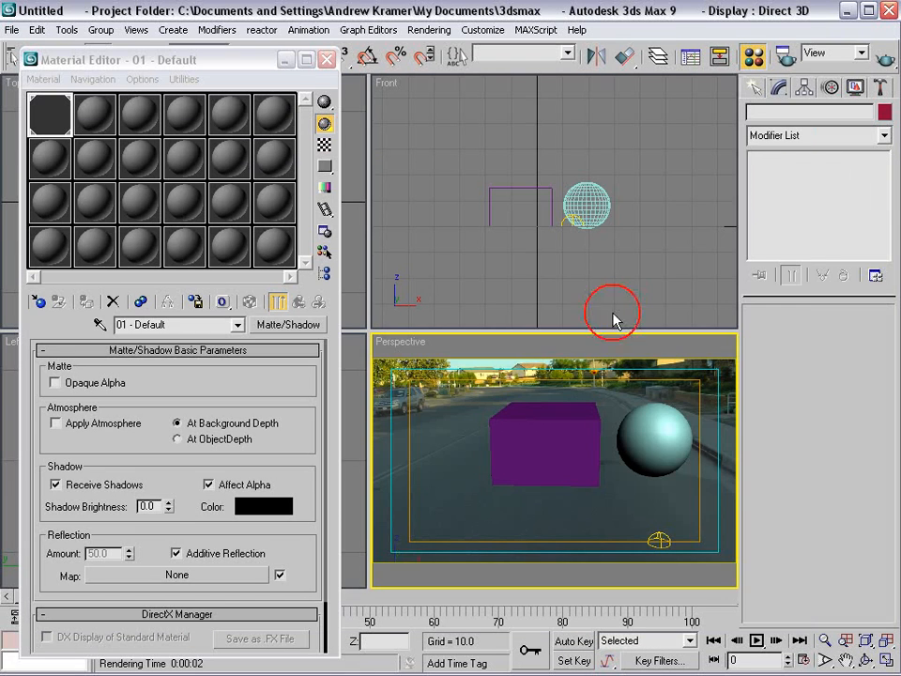
Step: Close the Material Editor and delete the test box and sphere
right_click(599, 365)
left_click(616, 380)
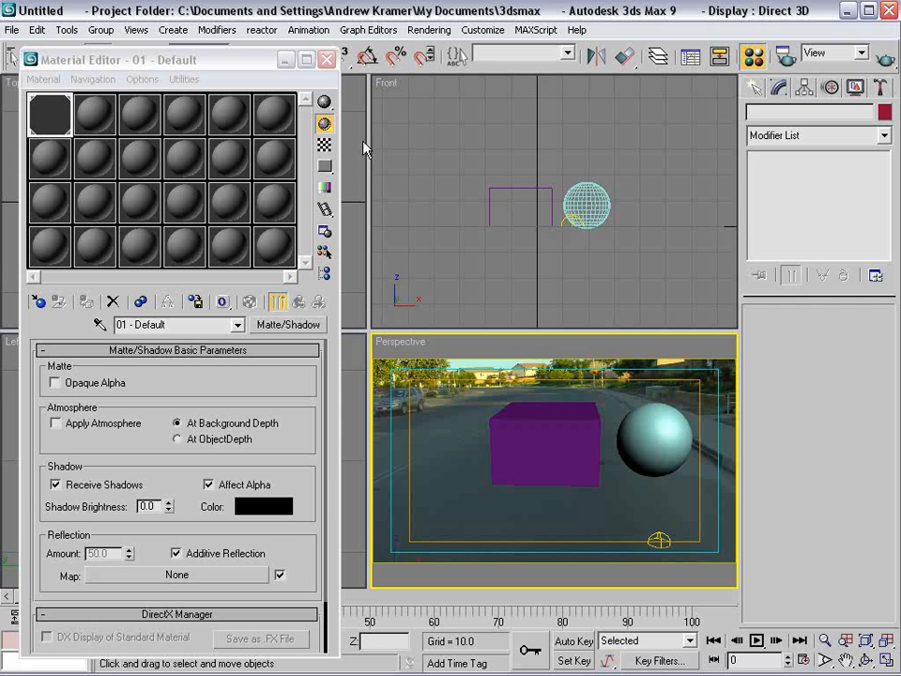
left_click(326, 59)
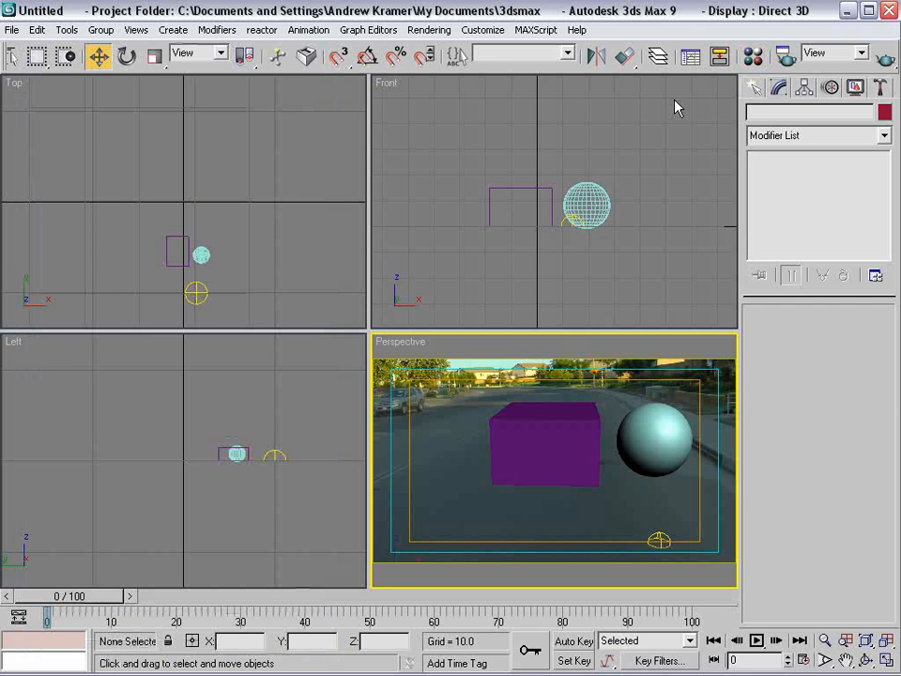
left_click_drag(605, 169, 470, 197)
key("Delete")
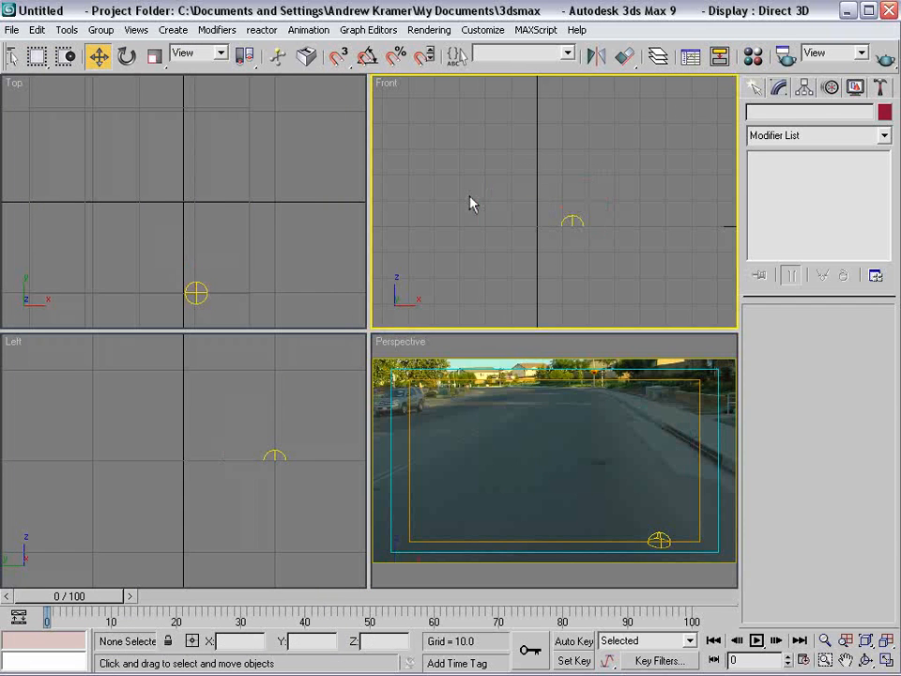
Step: Create a PF Source particle system about 54 long and 39 wide on the road in the Perspective view
left_click(490, 448)
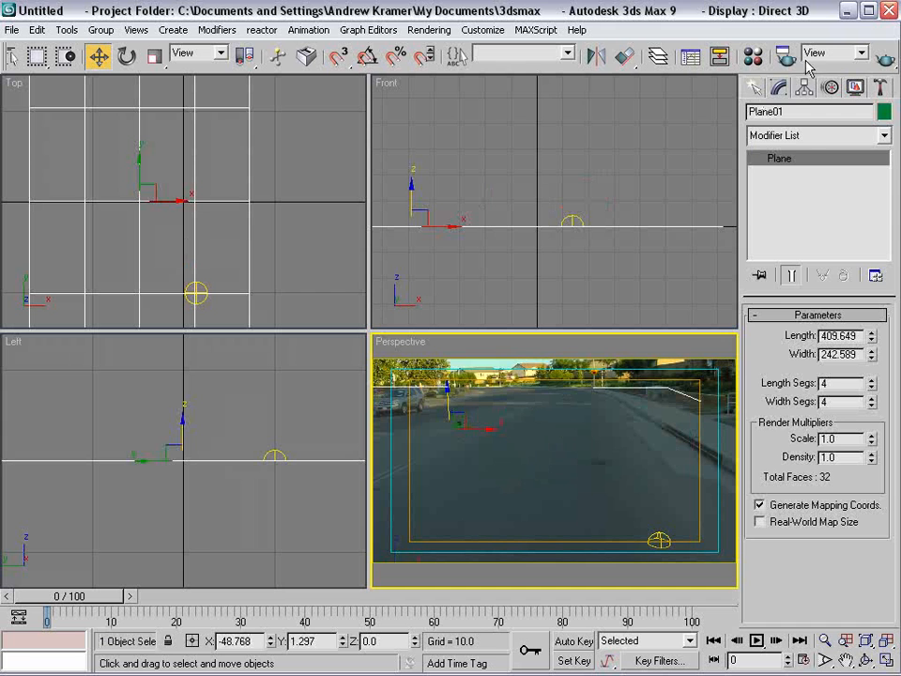
left_click(755, 87)
left_click(758, 115)
left_click(778, 141)
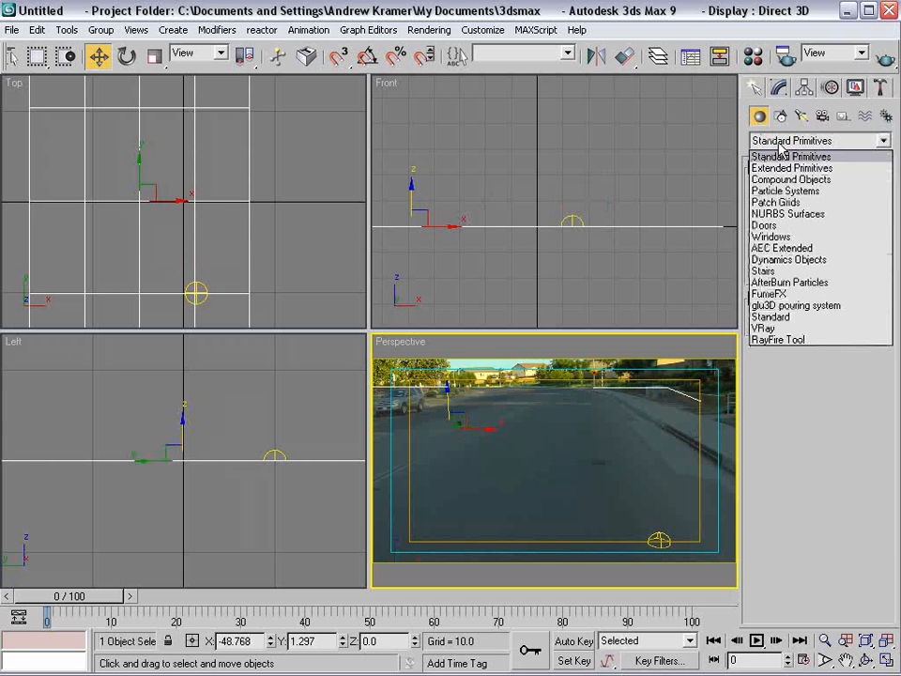
left_click(794, 190)
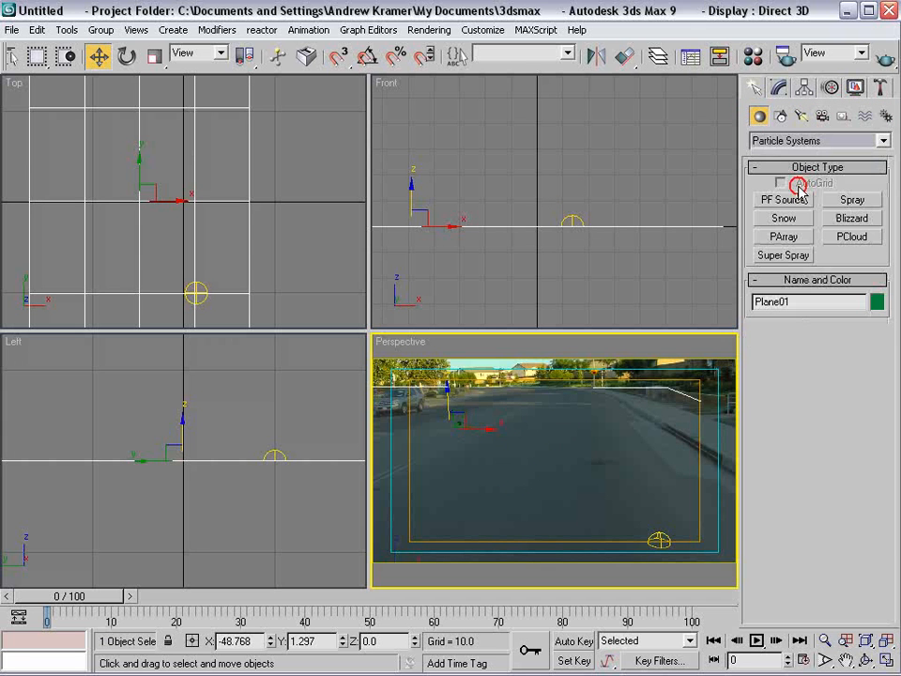
left_click(776, 201)
left_click_drag(488, 434, 621, 480)
key("w")
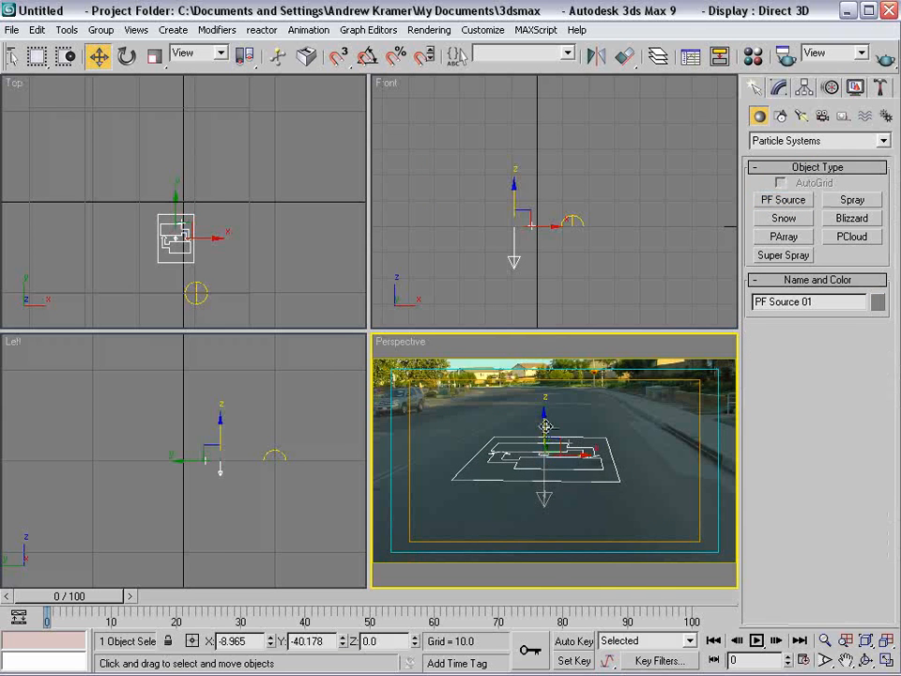
Step: Raise the PF Source along Z to about 52.9 and preview its falling particles at frame 13
right_click(548, 428)
left_click(567, 496)
left_click_drag(544, 427, 535, 224)
left_click_drag(98, 615, 174, 619)
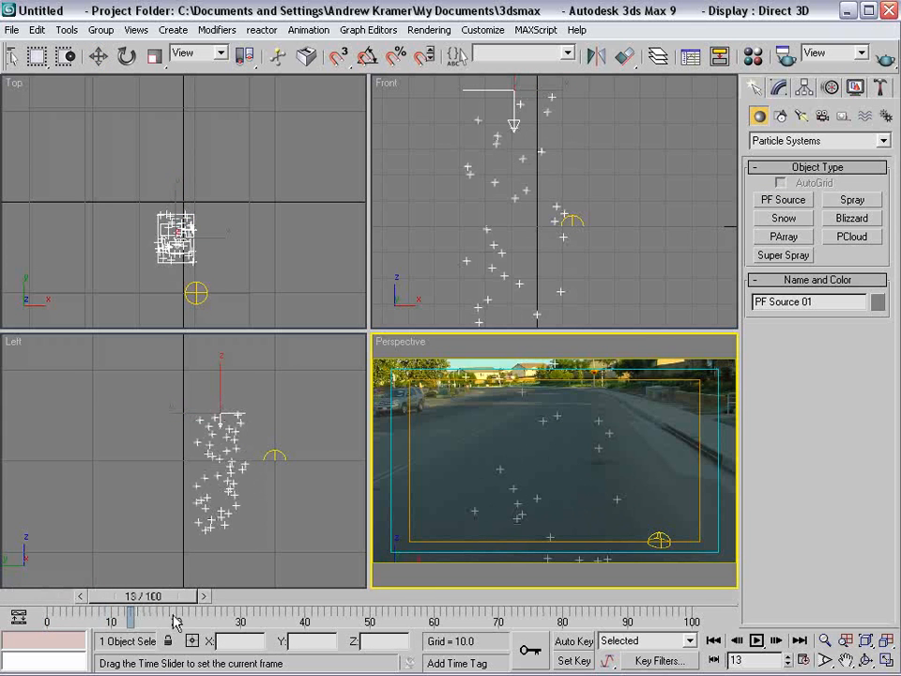
key("w")
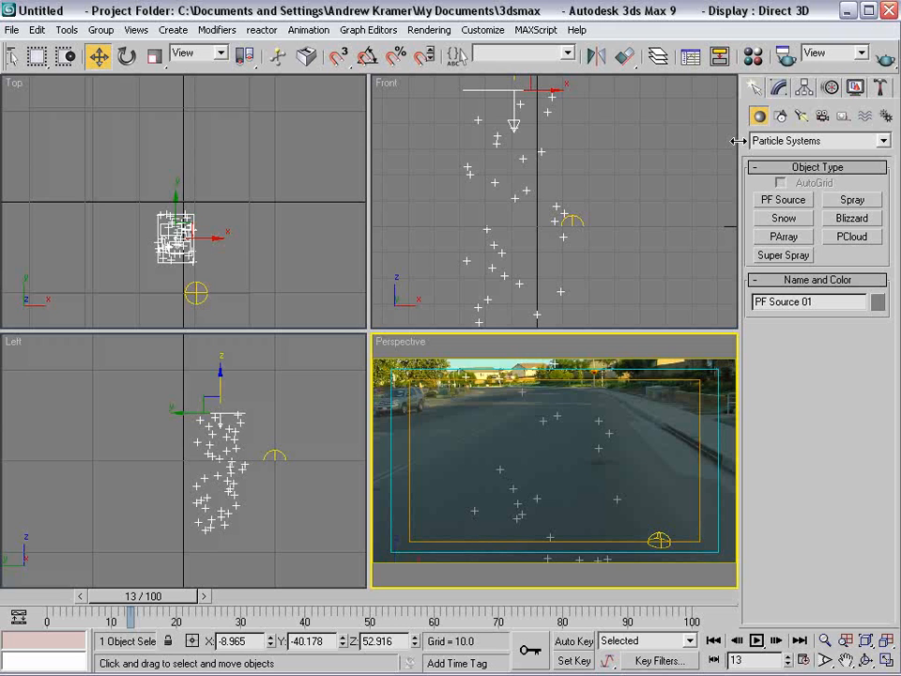
Step: Open Particle View for the PF Source, enlarge its window and event area, and select the Position Icon operator
key("6")
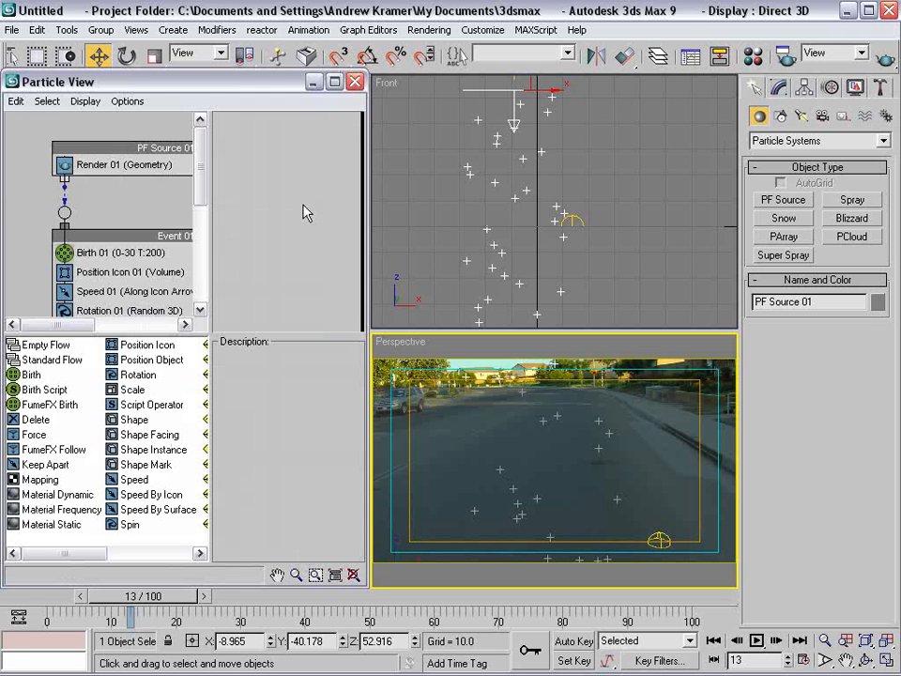
left_click(779, 88)
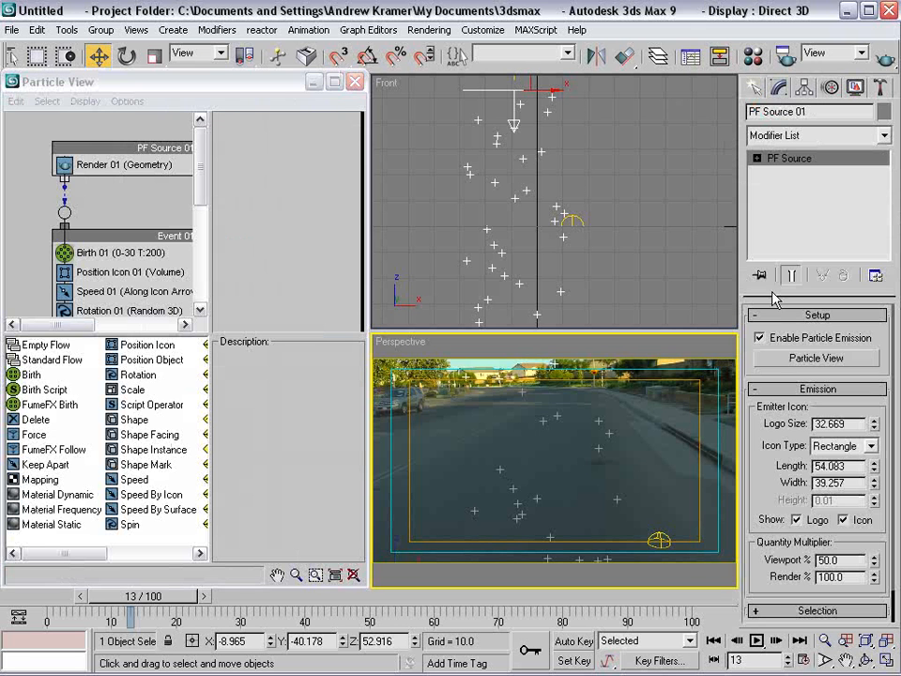
left_click(826, 368)
left_click_drag(258, 86, 269, 52)
left_click_drag(382, 553, 441, 569)
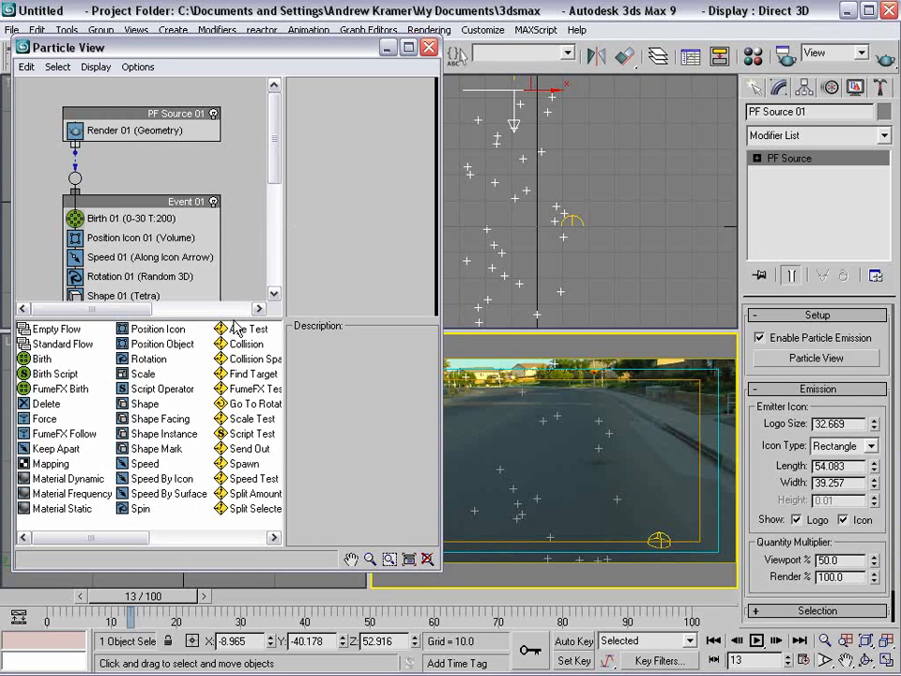
left_click_drag(227, 319, 226, 399)
left_click(127, 238)
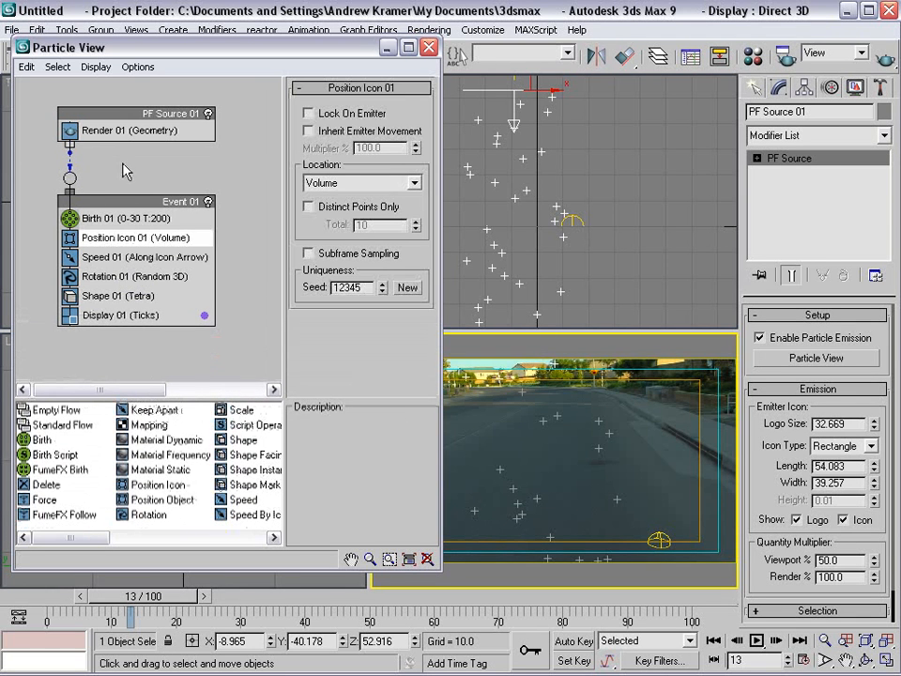
Step: Delete the Rotation and Shape operators from Event 01
left_click_drag(114, 203, 116, 209)
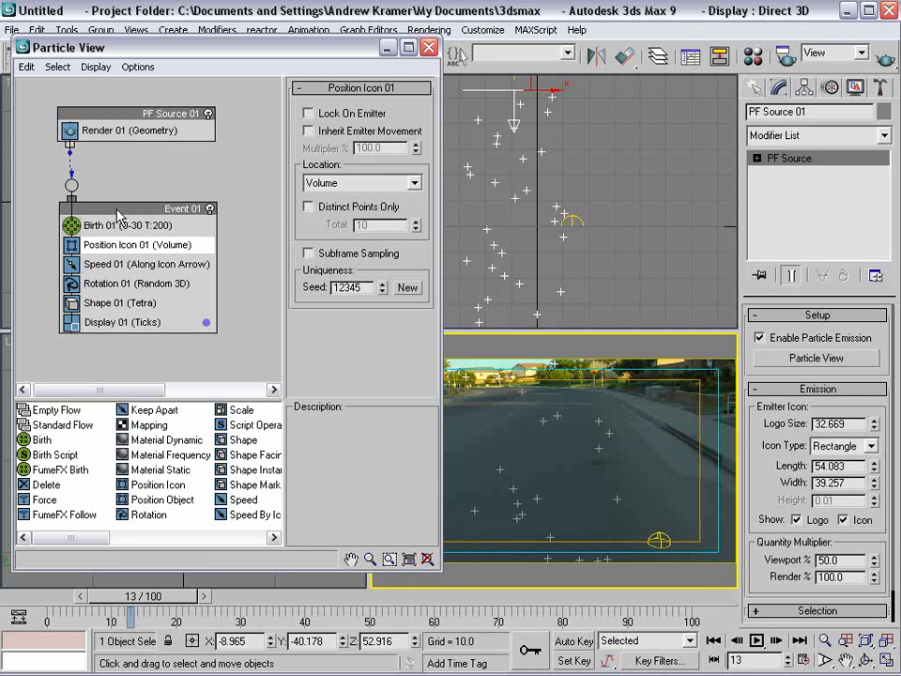
left_click(105, 285)
key("Delete")
left_click(99, 283)
key("Delete")
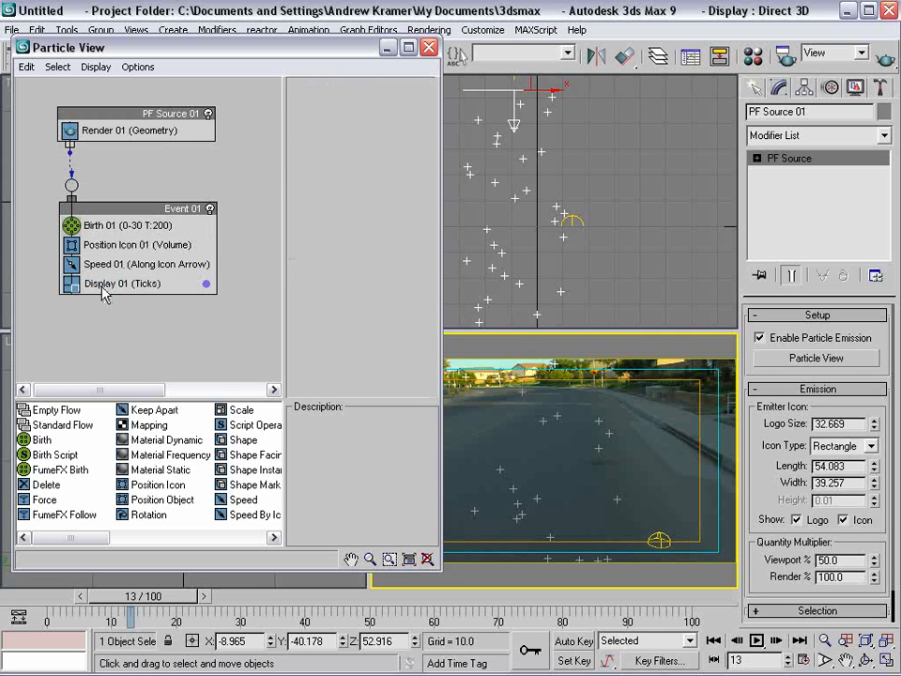
Step: Set Birth 01 to Emit Stop 0 and Amount 1, and preview the single particle at frame 3
left_click(103, 230)
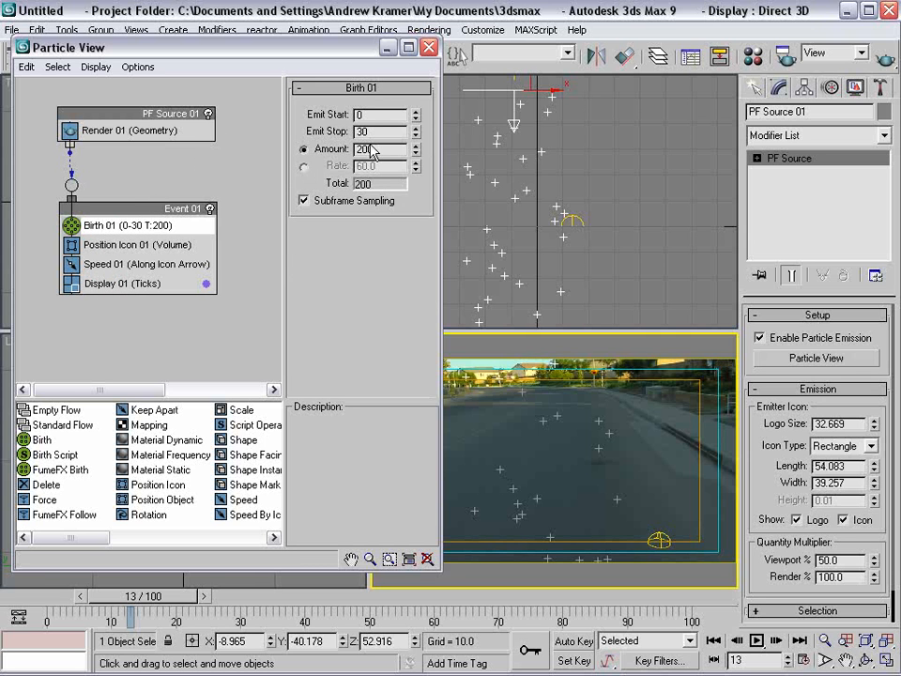
left_click_drag(378, 131, 286, 126)
type("0")
key("Return")
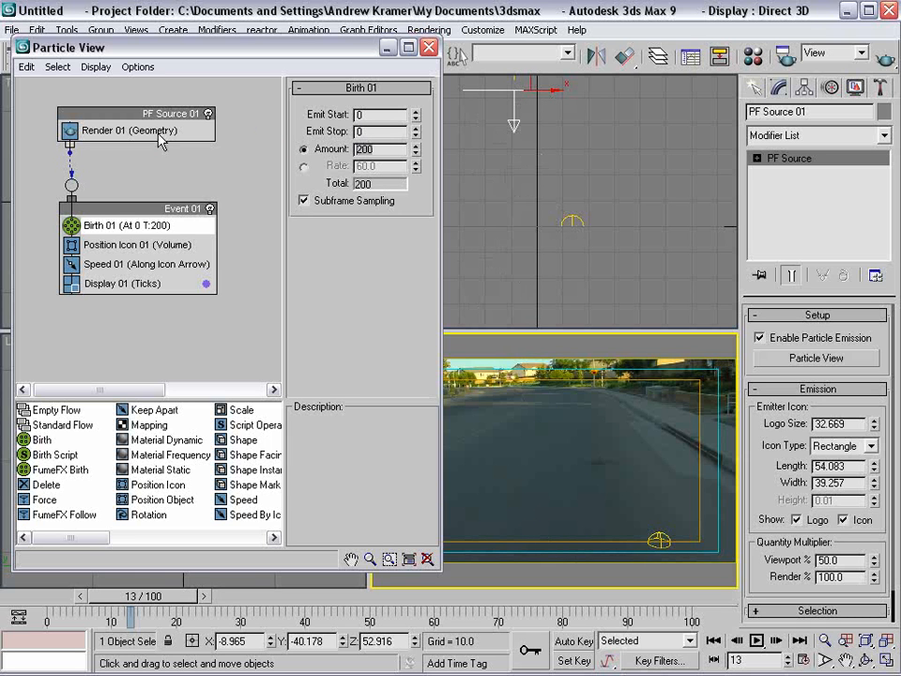
type("1")
key("Return")
left_click_drag(125, 597, 97, 563)
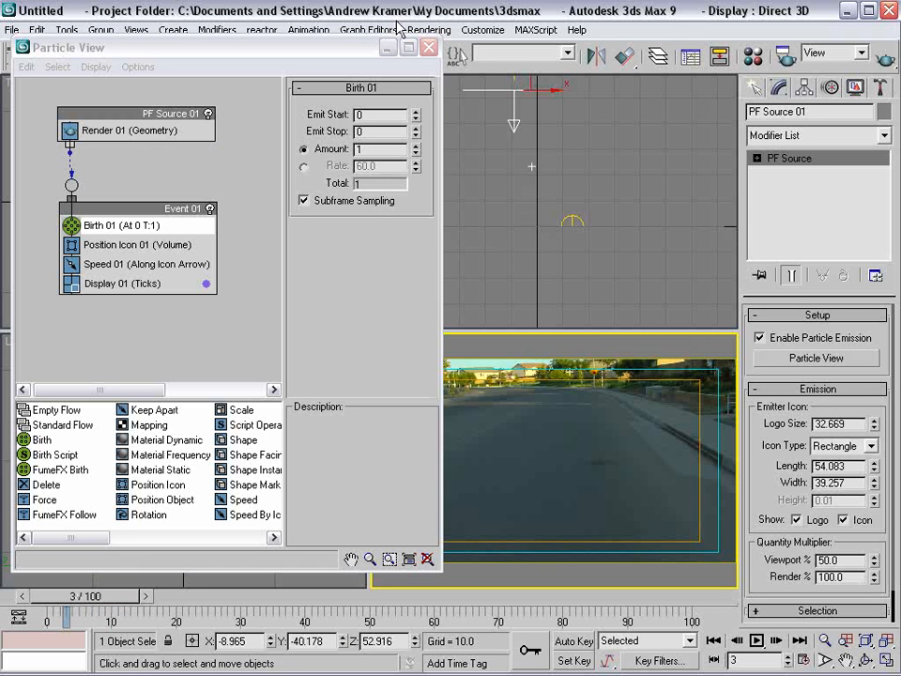
Step: Close Particle View and create a Deflector about 119 wide and 193 long on the road in the Perspective view
left_click(428, 47)
right_click(464, 388)
left_click(559, 368)
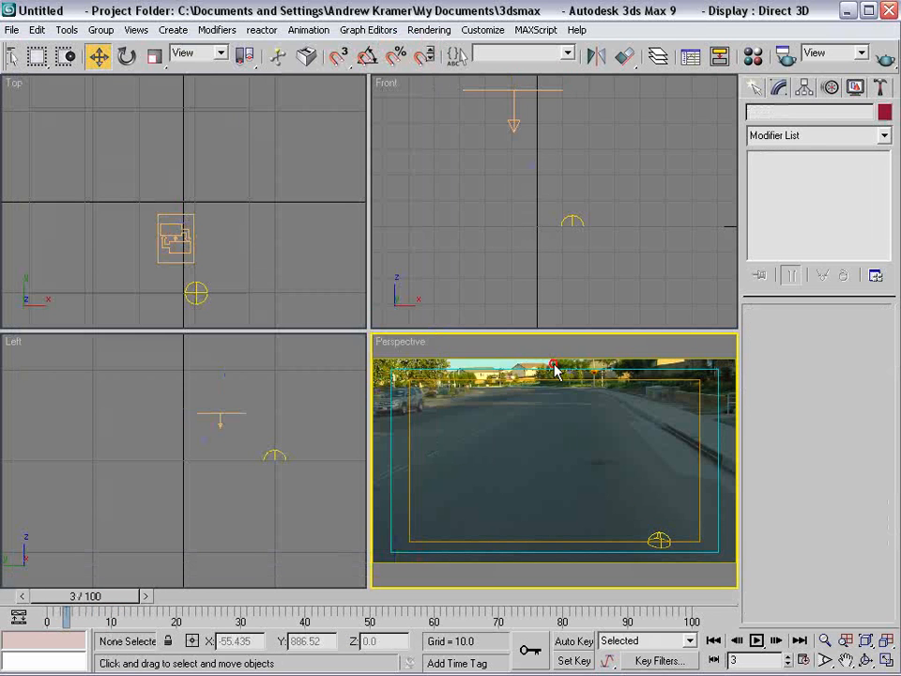
left_click(750, 87)
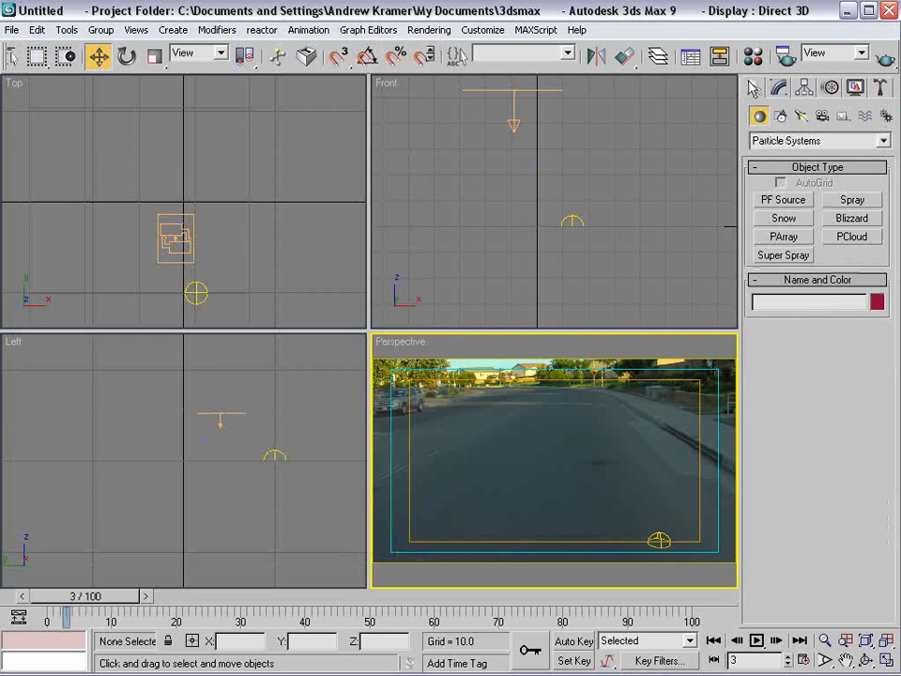
left_click(864, 116)
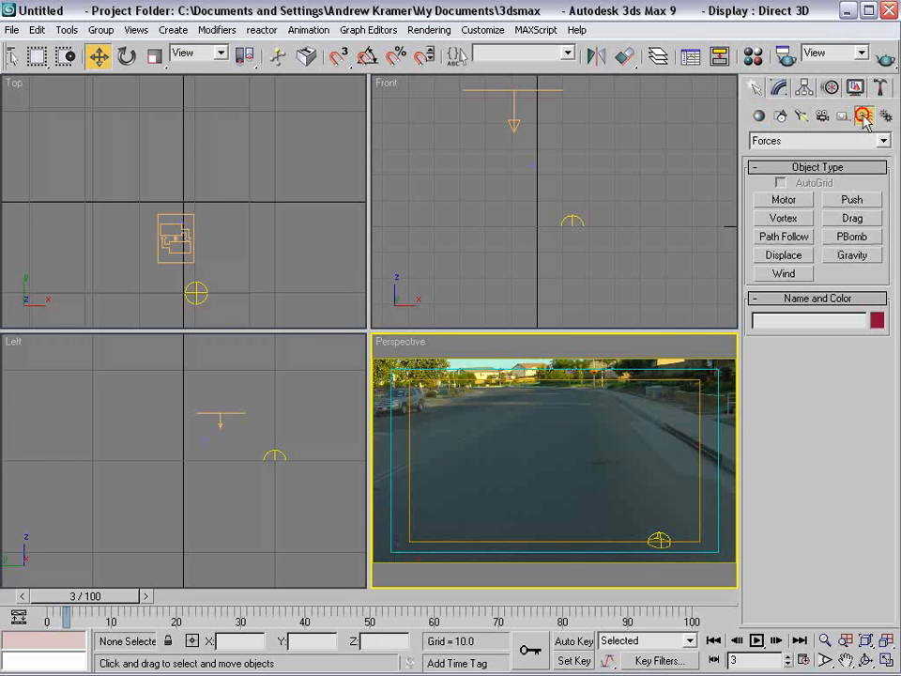
left_click(772, 140)
left_click(771, 168)
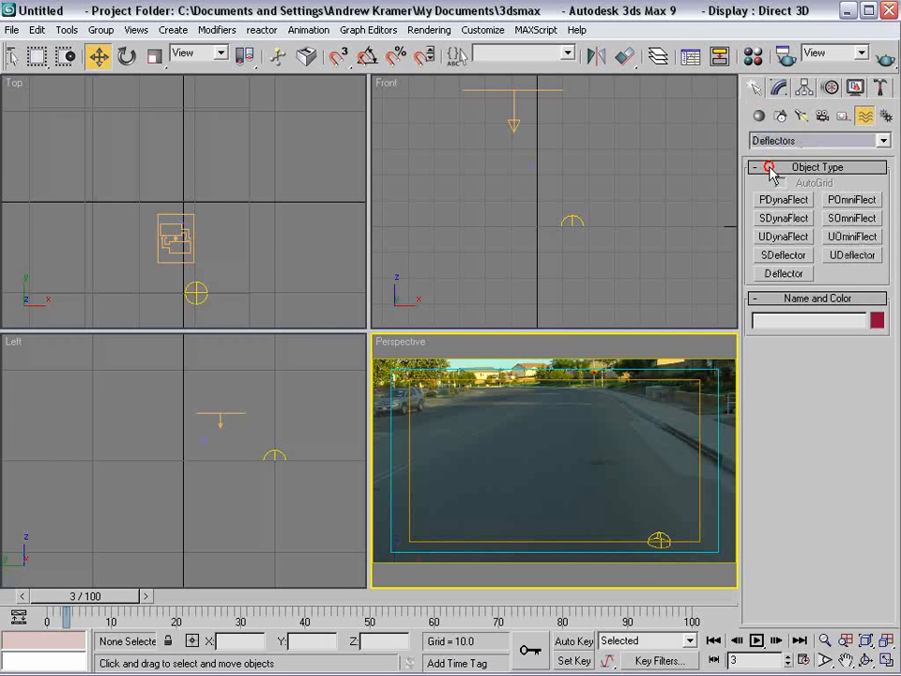
left_click(785, 273)
left_click_drag(422, 417, 799, 656)
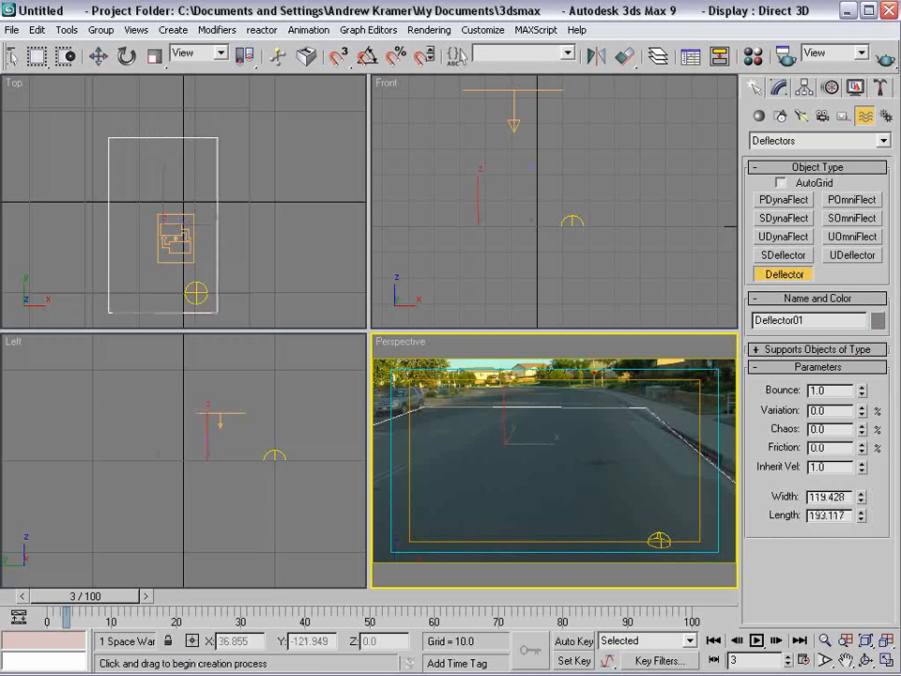
Step: Move the deflector in the Top view to about X -26.5, Y -51.2 beneath the PF Source, and deselect it
scroll(167, 191, "down", 4)
key("w")
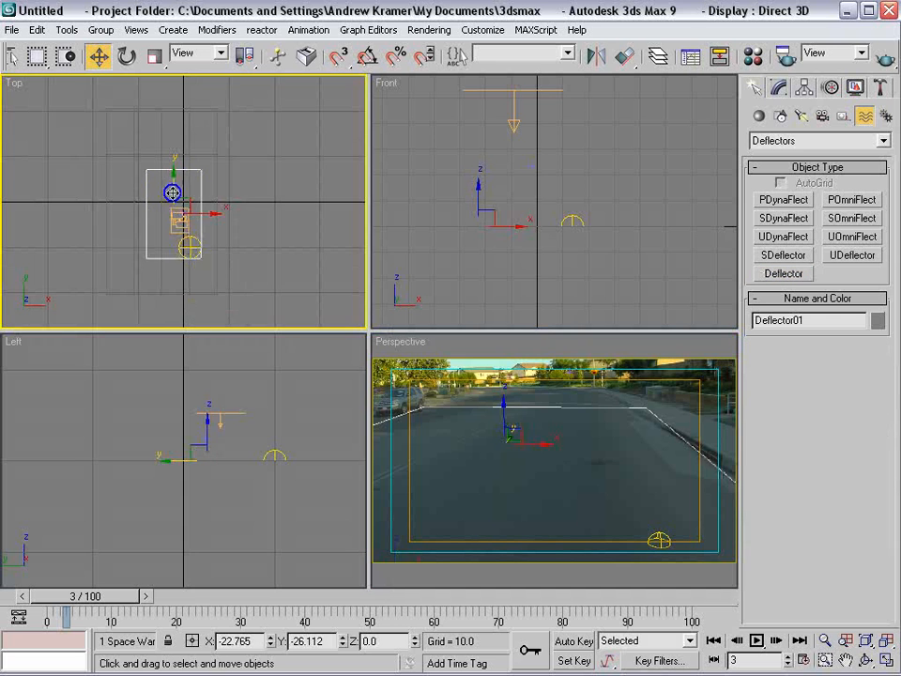
left_click_drag(167, 191, 219, 240)
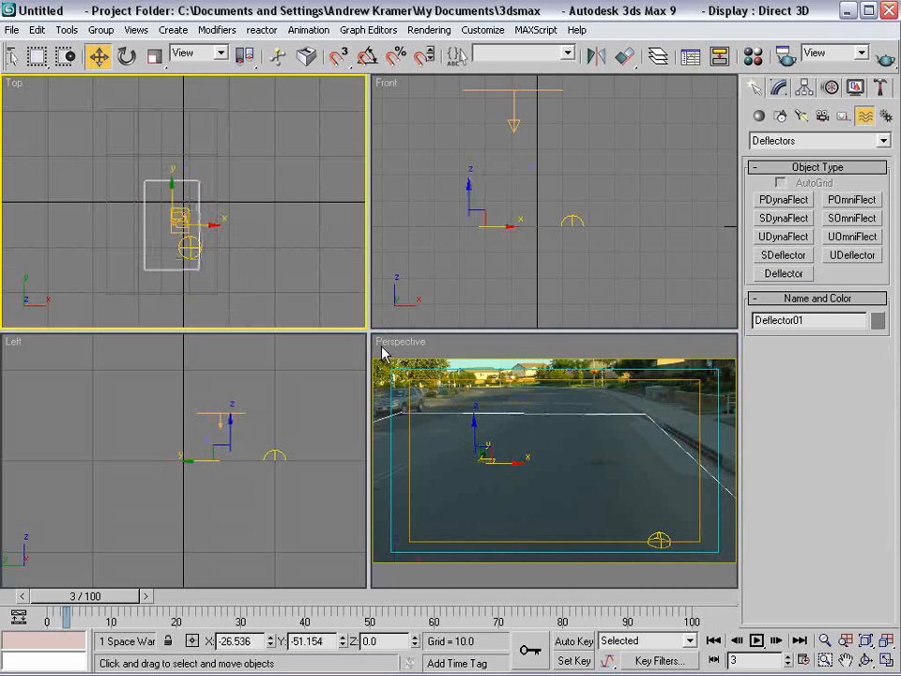
left_click(548, 381)
Step: Create a Wind force in the Front view, beside the skylight
left_click(810, 138)
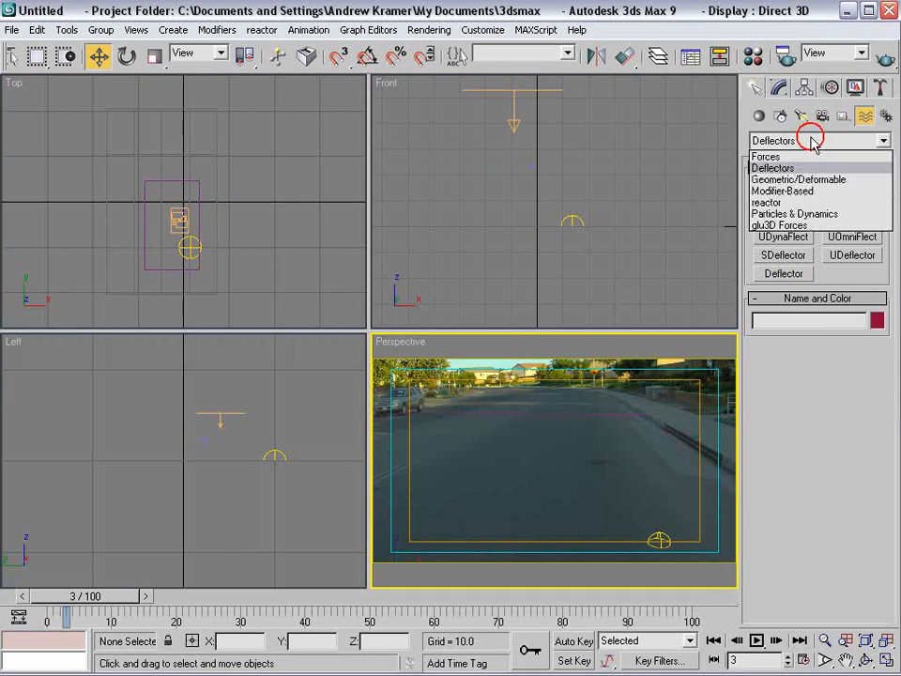
left_click(773, 158)
middle_click_drag(596, 201, 457, 224)
middle_click_drag(519, 231, 576, 192)
left_click(784, 273)
left_click_drag(549, 203, 568, 212)
scroll(173, 454, "up", 5)
middle_click(174, 455)
scroll(181, 458, "up", 10)
scroll(589, 242, "down", 4)
Step: Add a Gravity force with an icon size of about 4.5 in the Perspective view and a Drag force in the Front view
left_click(852, 255)
mouse_move(663, 474)
left_mouse_down()
mouse_move(657, 442)
mouse_move(660, 456)
left_mouse_up()
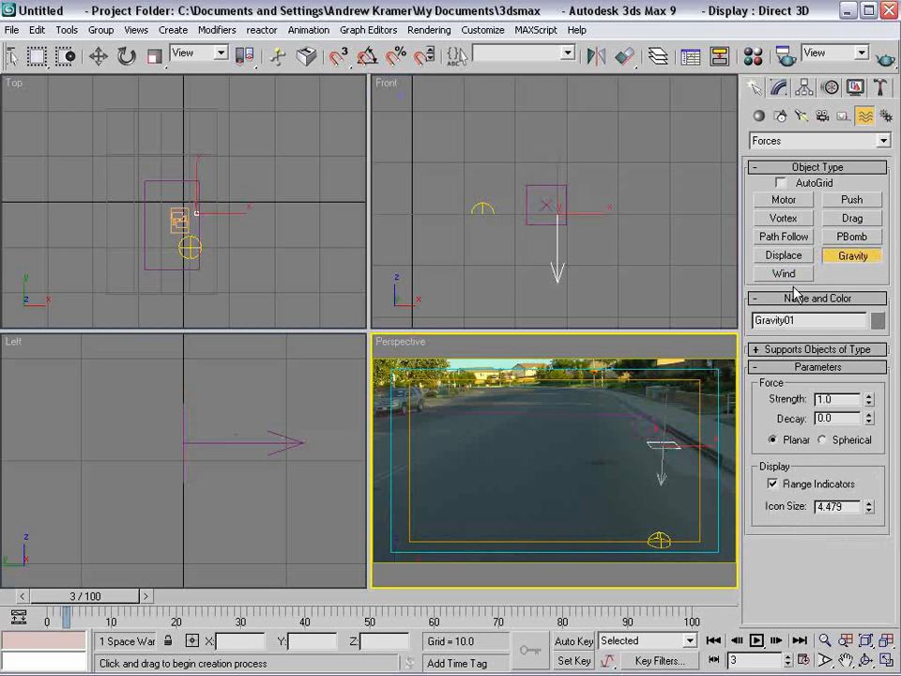
left_click(858, 218)
left_click_drag(633, 208, 662, 237)
Step: Select the Gravity force and move it along X in the Front view toward the Drag icon
right_click(563, 238)
left_click(560, 251)
left_click(560, 250)
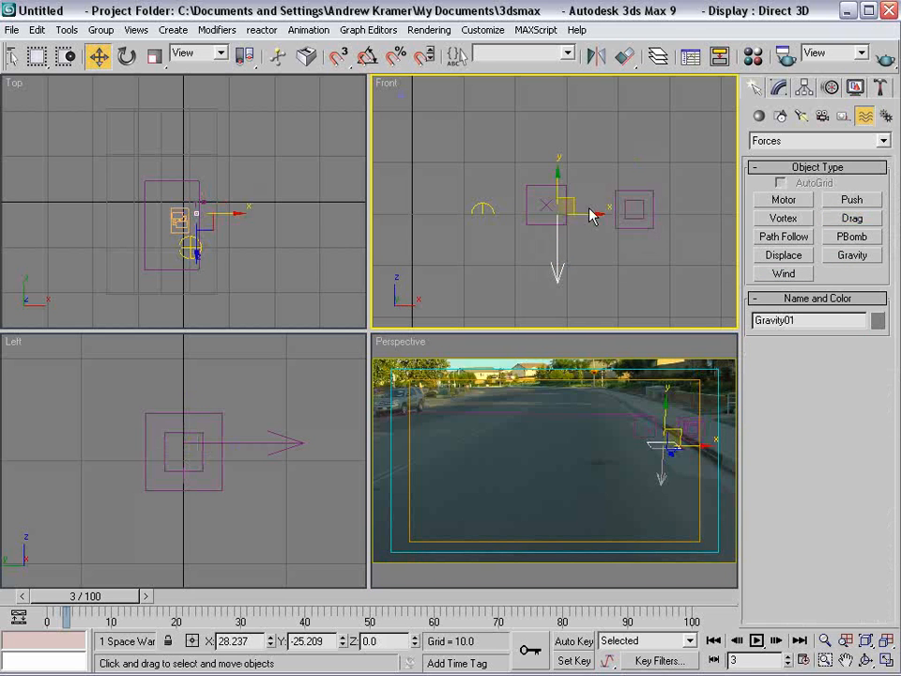
left_click_drag(585, 213, 616, 215)
left_click_drag(675, 273, 508, 198)
left_click(650, 263)
left_click(680, 170)
left_click_drag(482, 153, 647, 213)
left_click(677, 159)
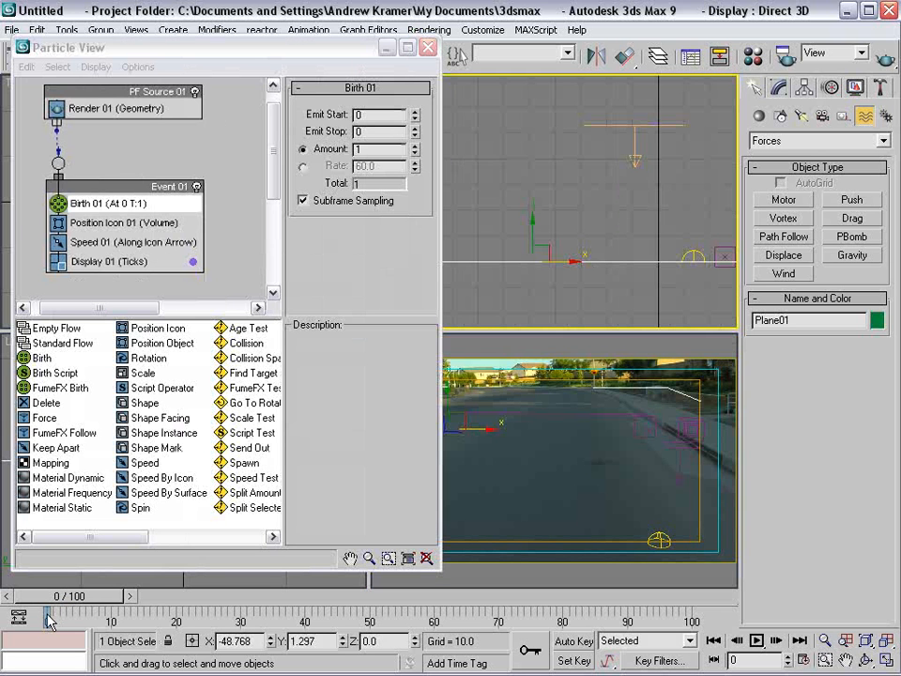
Step: Preview the particle at frame 4, deselect the ground plane, and change the Display 01 particle color to pale orange
left_click_drag(70, 605, 91, 600)
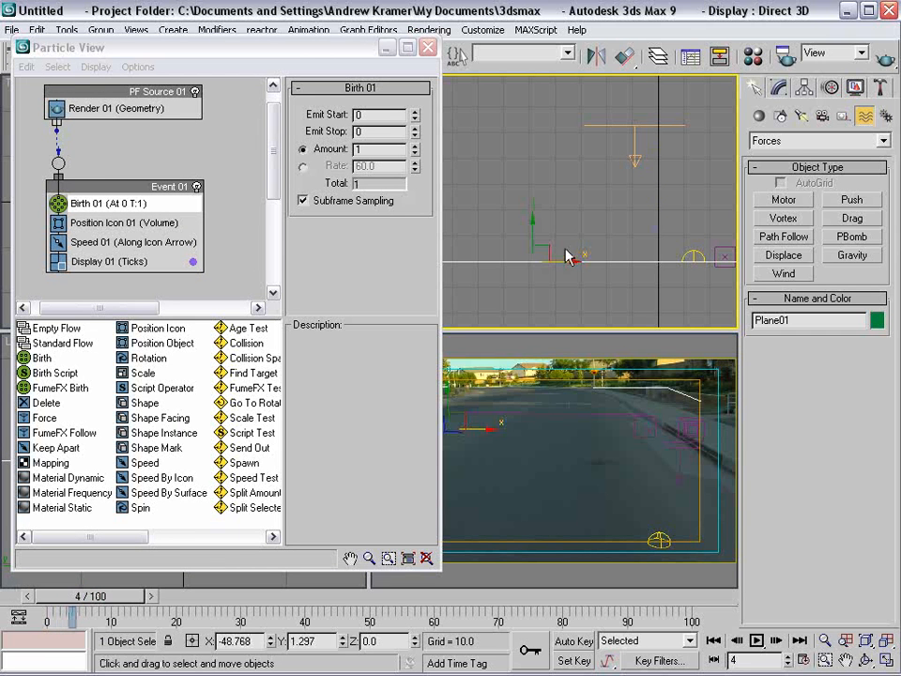
left_click(663, 246)
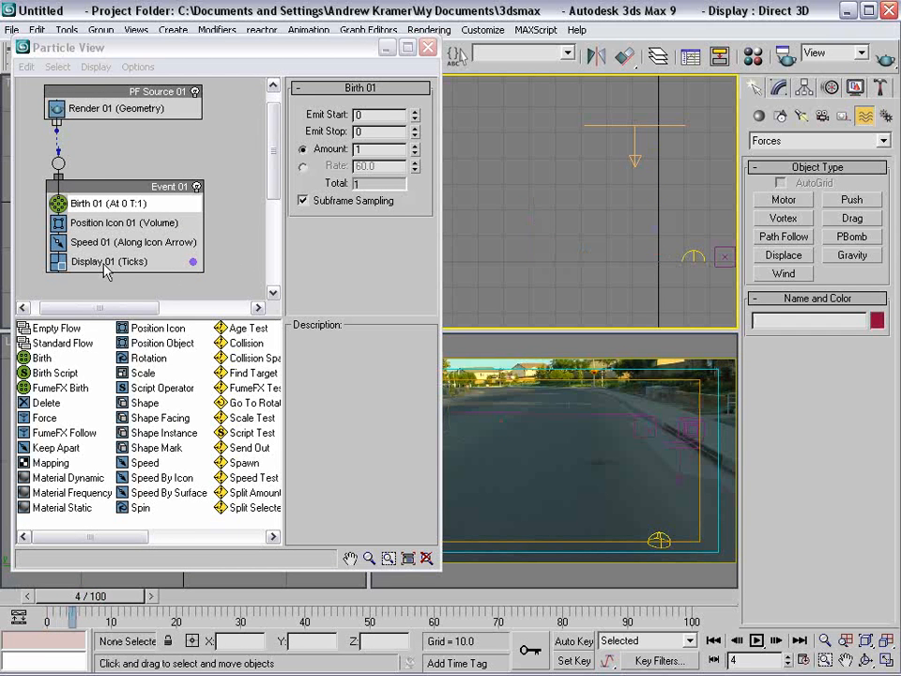
left_click(187, 262)
left_click(412, 151)
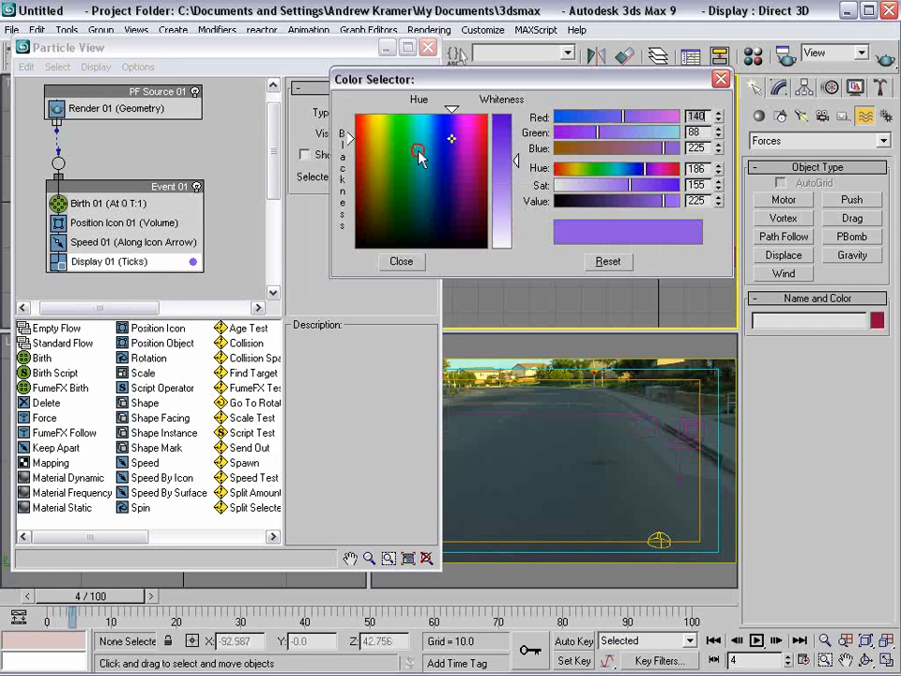
left_click(371, 116)
left_click(510, 214)
left_click(416, 264)
left_click(554, 361)
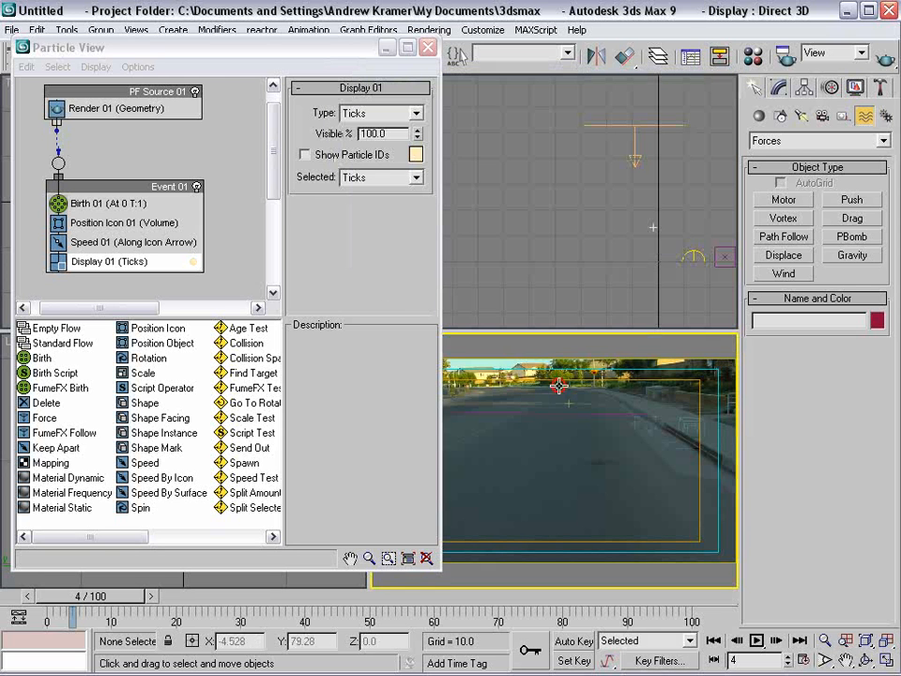
Step: Set the Display 01 type to Circles and preview the particle at frame 6
left_click(356, 114)
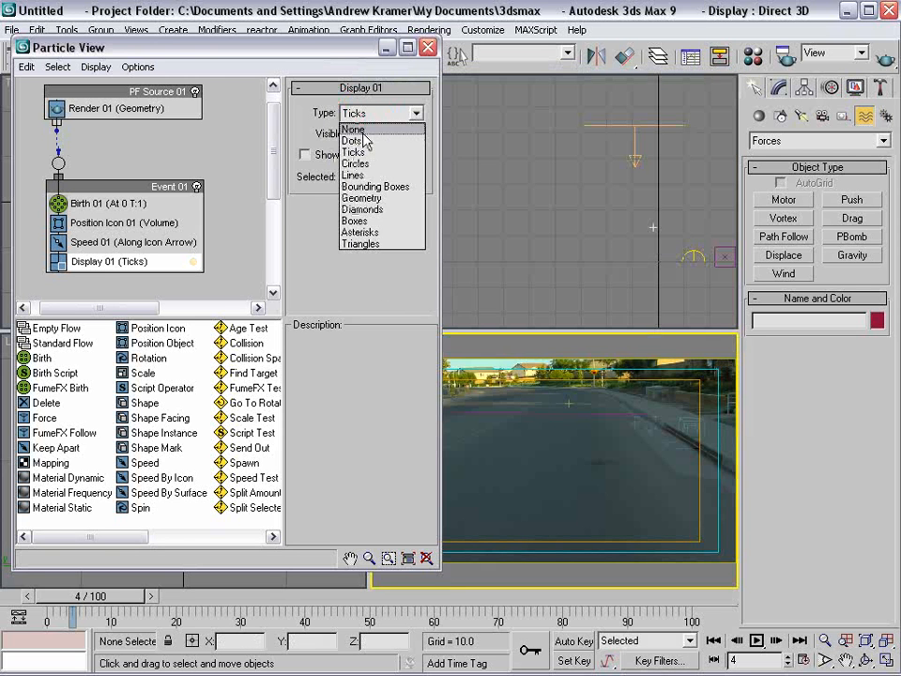
left_click(358, 164)
left_click(91, 598)
mouse_move(91, 598)
left_mouse_down()
mouse_move(111, 598)
mouse_move(97, 598)
left_mouse_up()
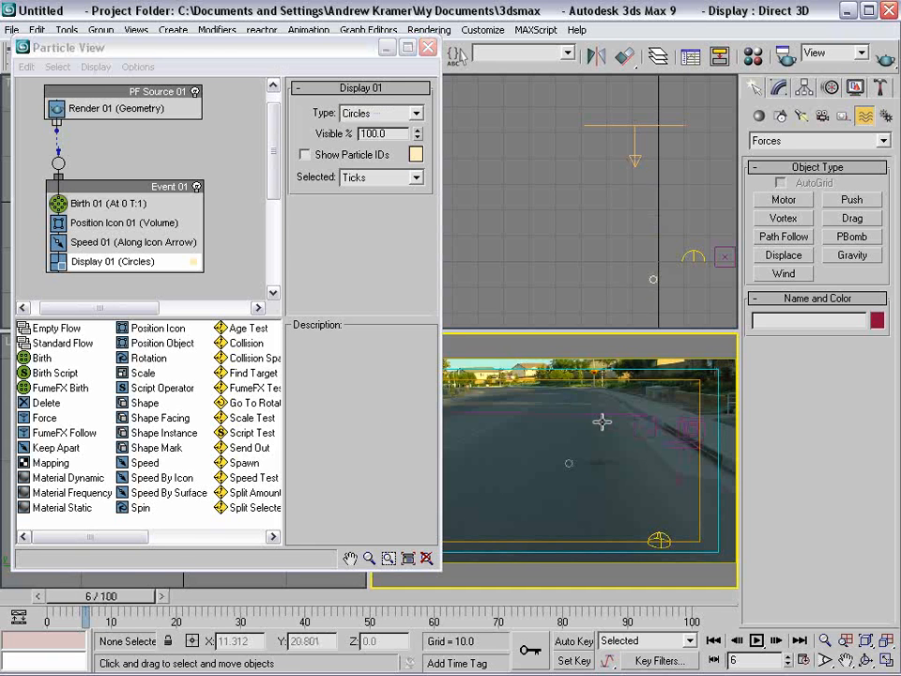
Step: Insert a Collision test between Speed 01 and Display 01 in Event 01, and select it
middle_click_drag(172, 219, 155, 216)
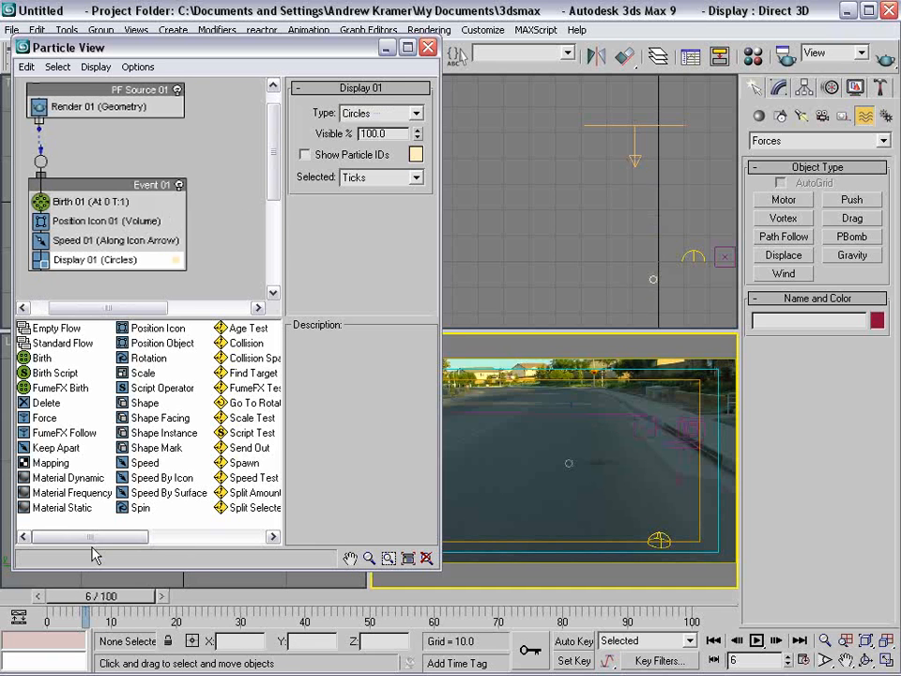
left_click_drag(104, 537, 129, 536)
left_click(147, 345)
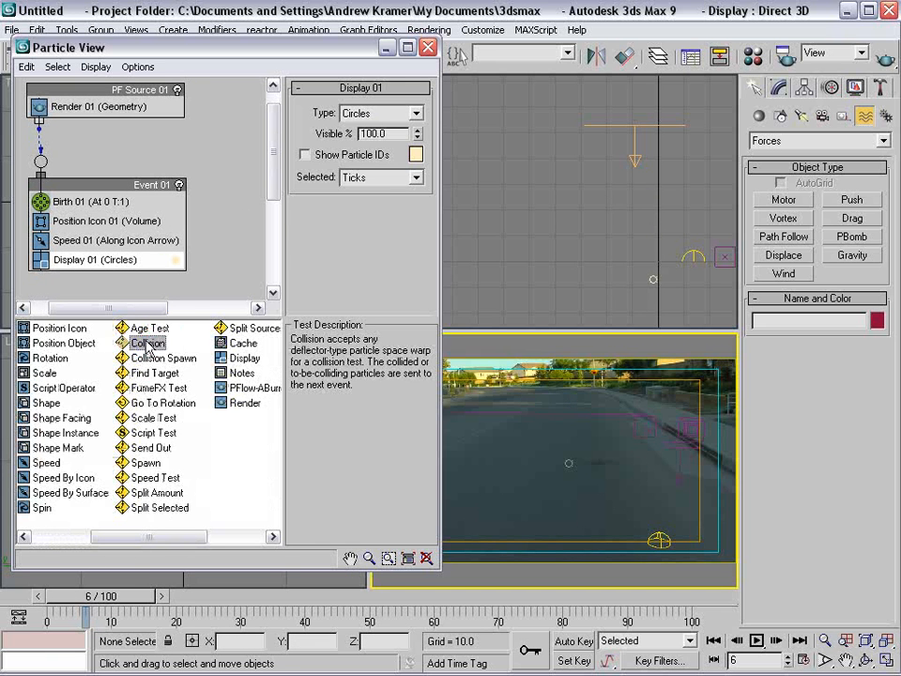
left_click_drag(142, 345, 83, 261)
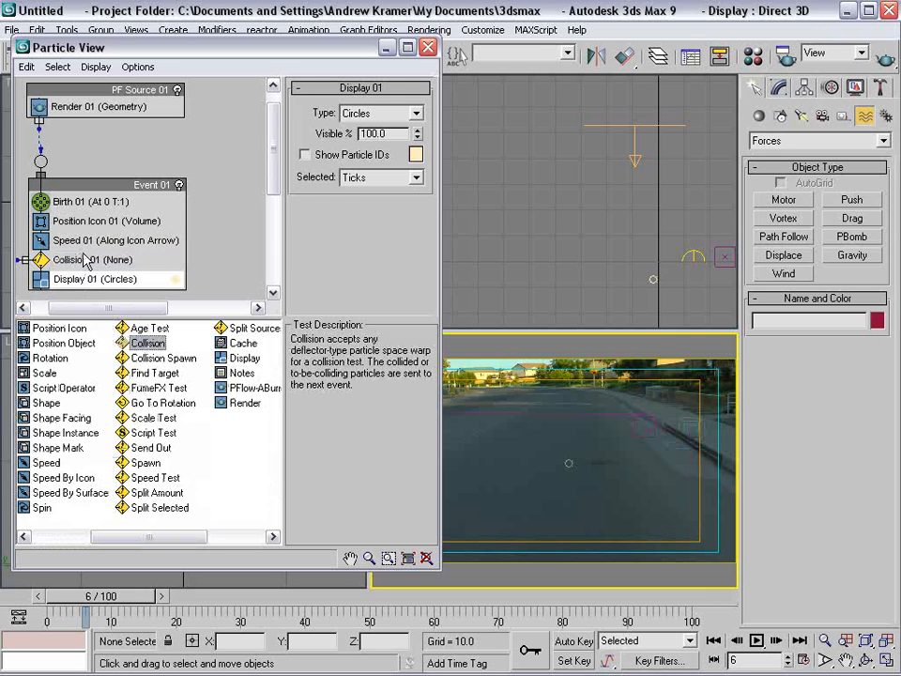
left_click(77, 262)
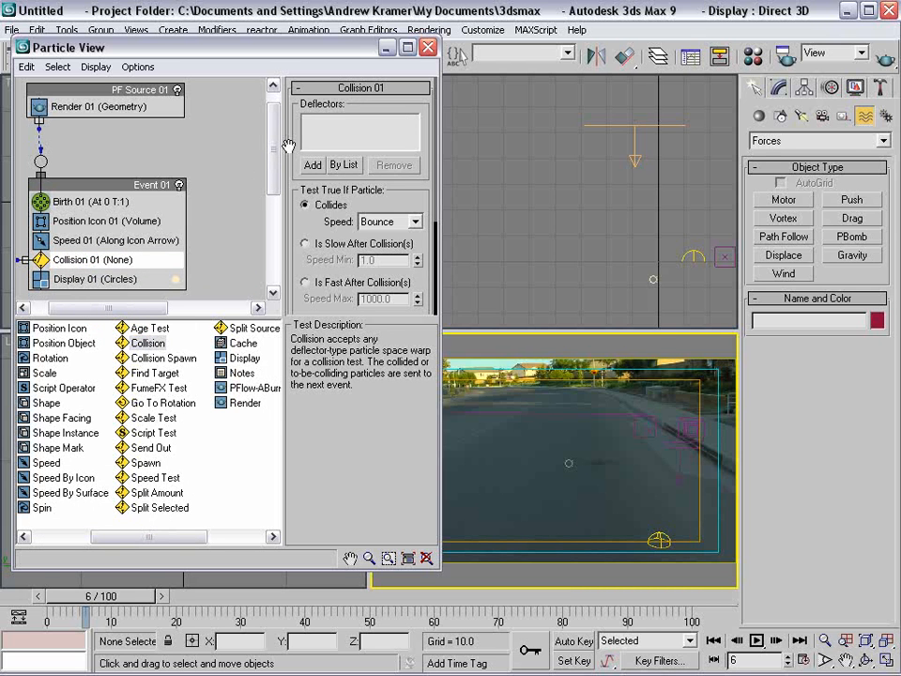
Step: Assign Deflector01 to the Collision 01 test and preview the particle's bounce at frame 7
left_click(343, 166)
left_click(308, 186)
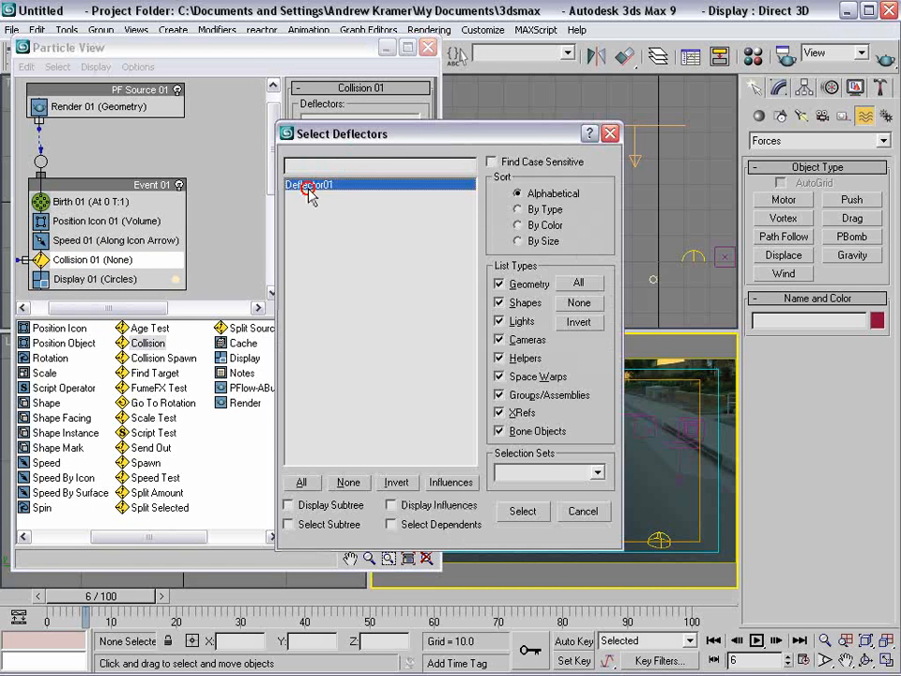
left_click(528, 510)
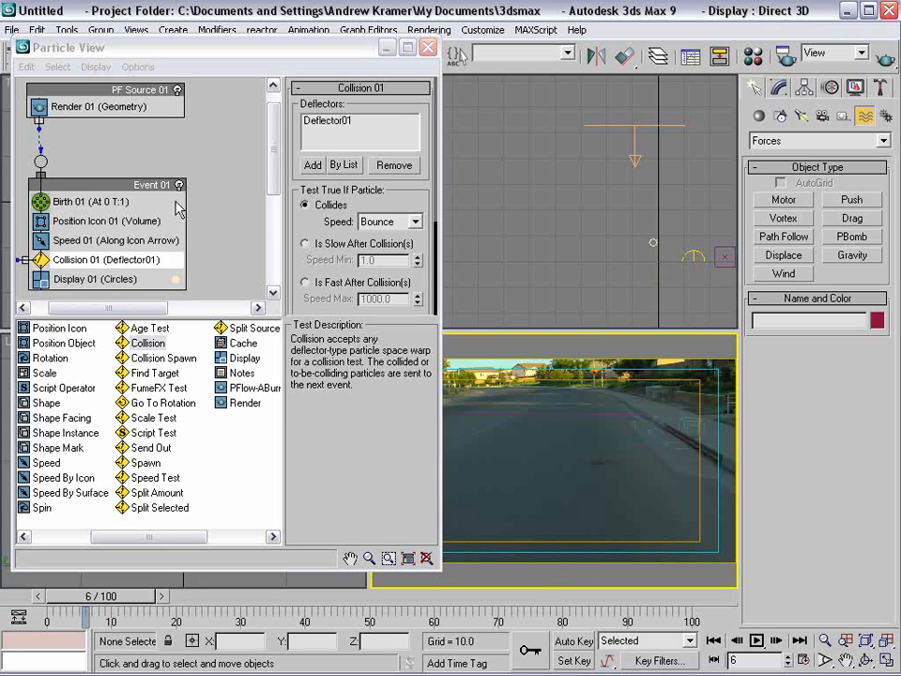
middle_click_drag(197, 181, 211, 162)
mouse_move(132, 594)
left_mouse_down()
mouse_move(105, 593)
mouse_move(155, 593)
mouse_move(99, 592)
mouse_move(134, 588)
left_mouse_up()
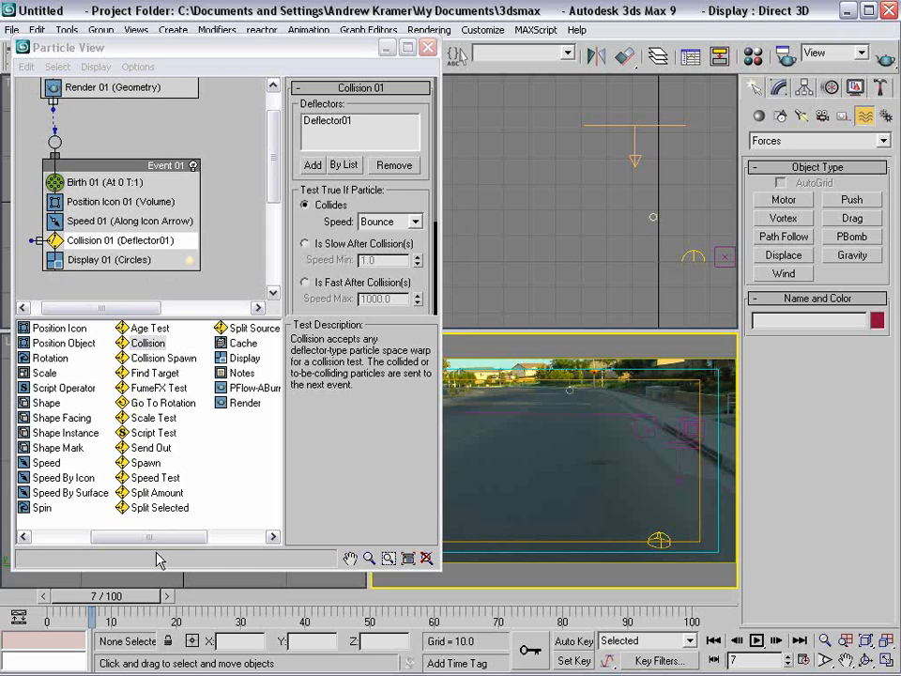
Step: Add a Spawn test as a new event below Event 01 and wire the Collision 01 output to it
left_click(206, 320)
left_click_drag(202, 318, 228, 429)
middle_click_drag(160, 272, 181, 246)
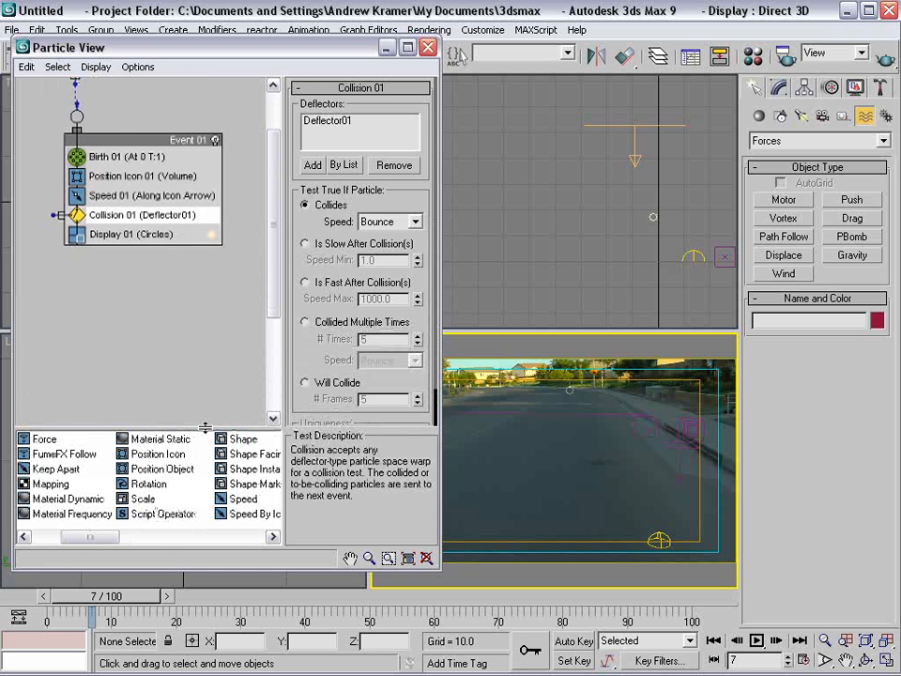
left_click_drag(206, 427, 205, 364)
left_click_drag(114, 537, 151, 536)
left_click_drag(144, 454, 95, 304)
left_click_drag(32, 212, 65, 279)
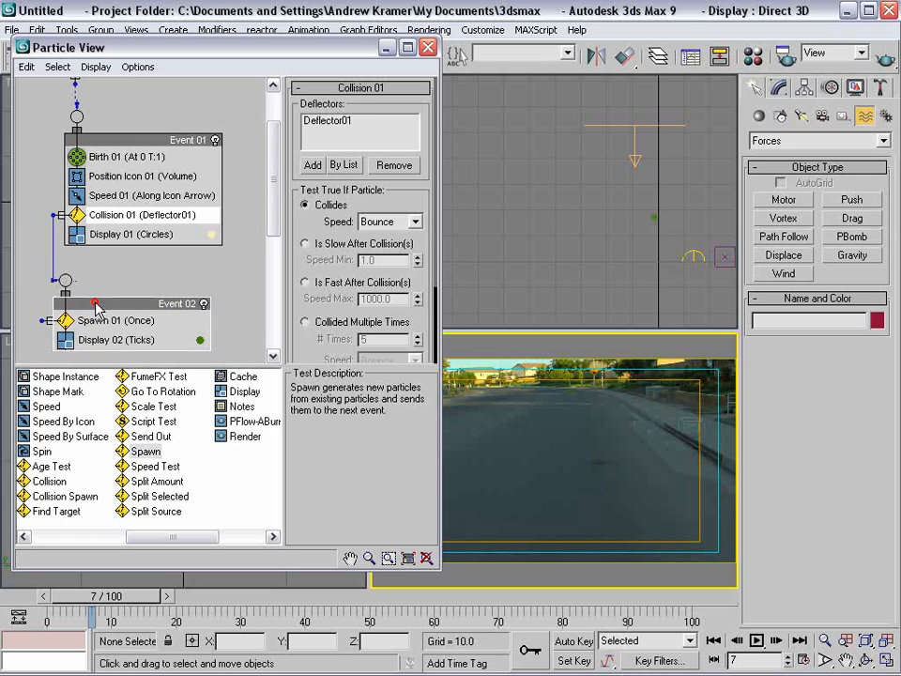
Step: Review the settings of Speed 01, Collision 01 and Spawn 01, and scrub the timeline to check the particle's bounce
scroll(101, 270, "up", 3)
scroll(94, 174, "down", 4)
left_click(108, 178)
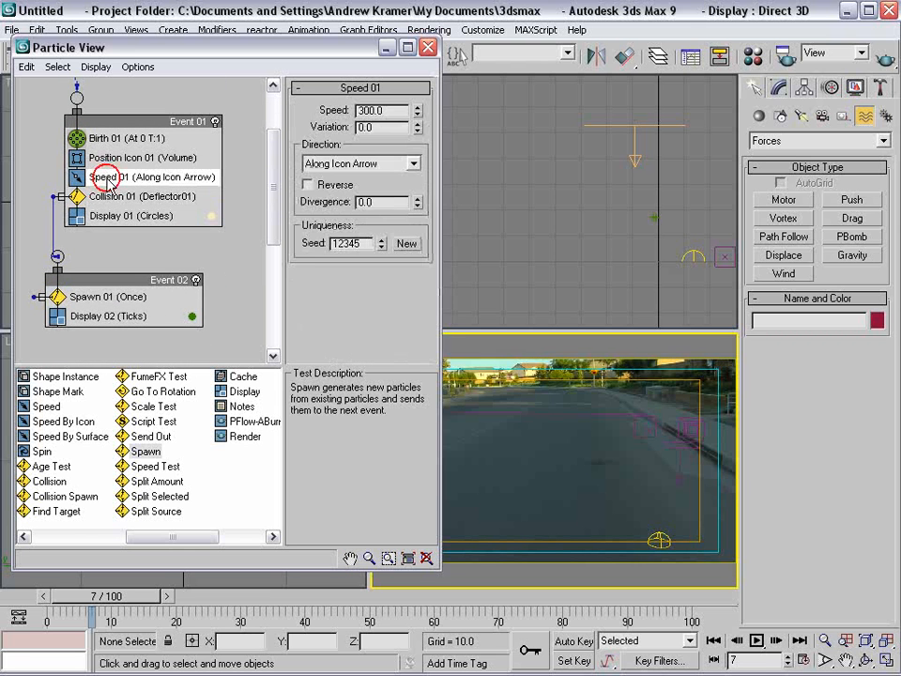
left_click(106, 198)
scroll(94, 199, "down", 3)
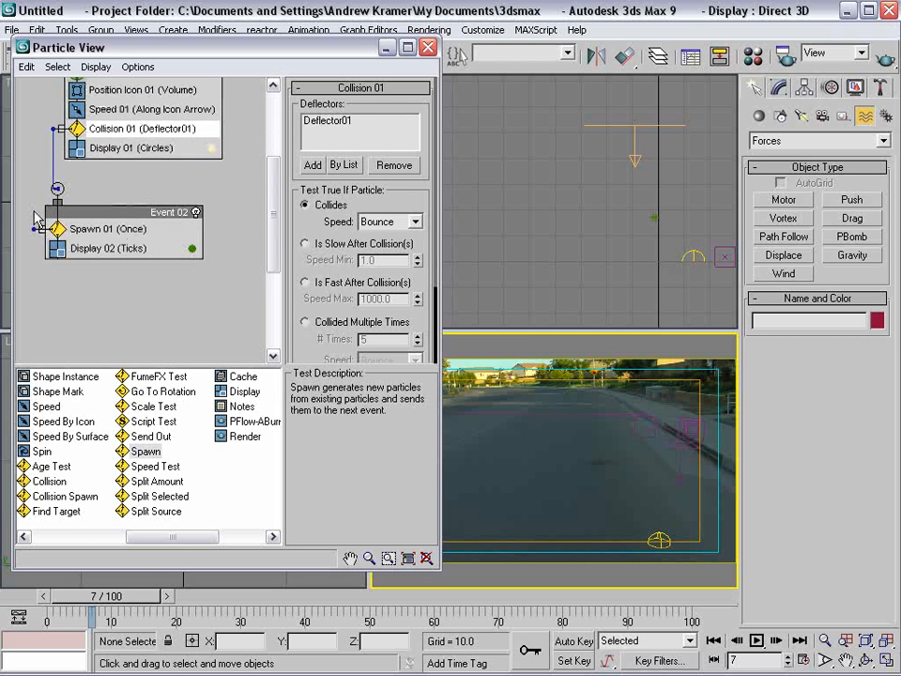
left_click(89, 230)
left_click_drag(141, 597, 158, 600)
left_click_drag(85, 601, 90, 601)
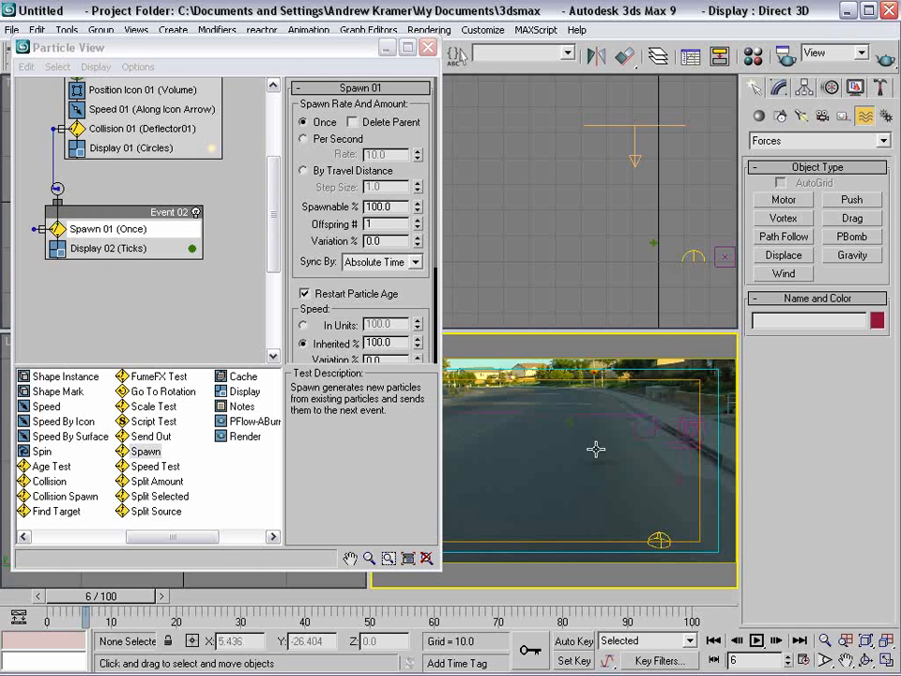
Step: Set the Display 02 type in Event 02 to Circles
left_click(103, 250)
left_click(399, 113)
left_click(405, 166)
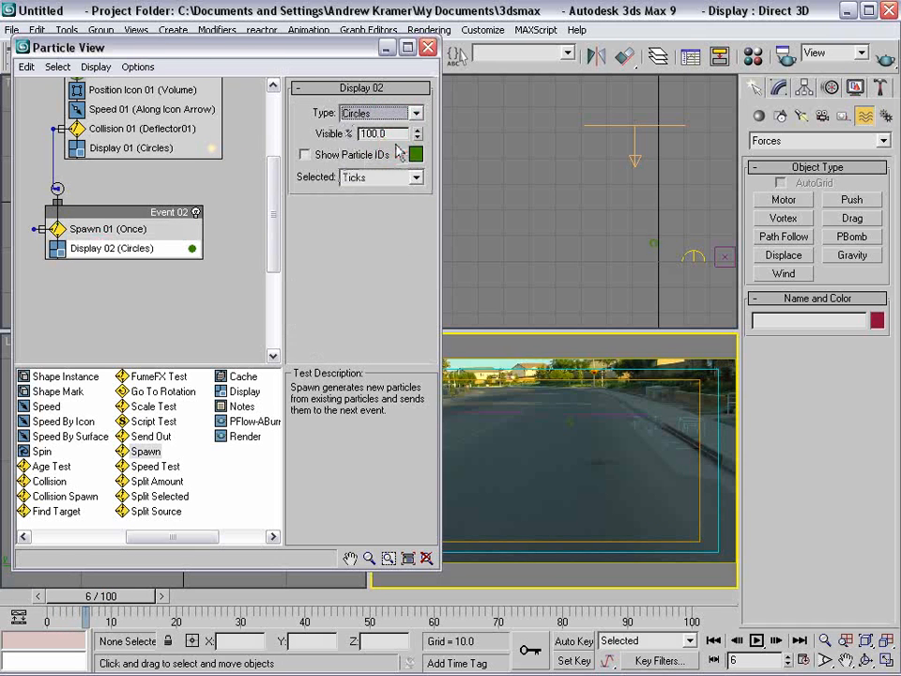
Step: Set the Display 02 particle colour to red (255, 6, 6) and check it at frame 7
left_click(416, 154)
left_click_drag(404, 145, 355, 113)
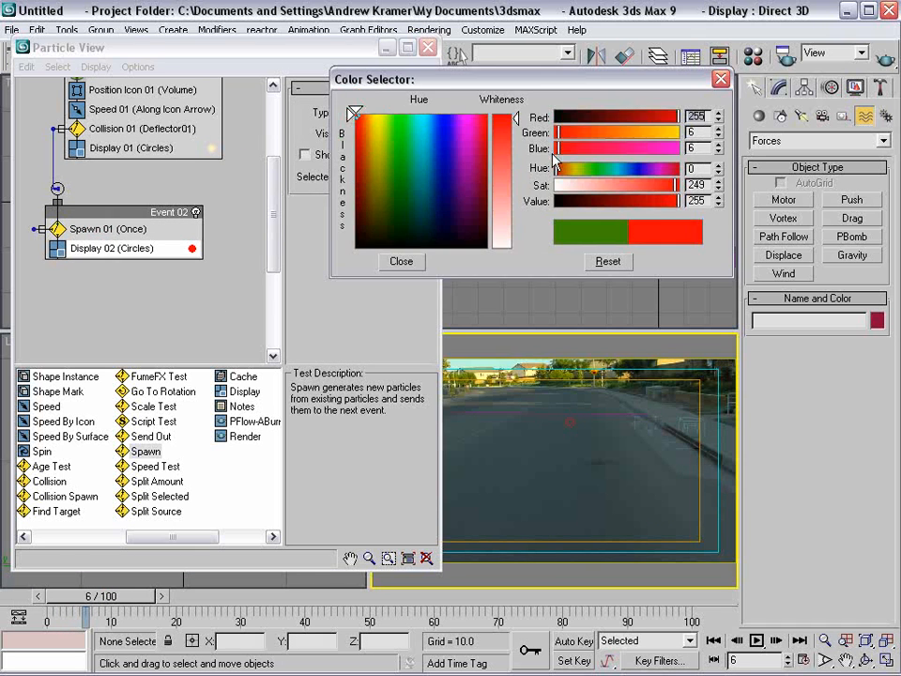
left_click(419, 262)
mouse_move(132, 593)
left_mouse_down()
mouse_move(105, 596)
mouse_move(145, 596)
left_mouse_up()
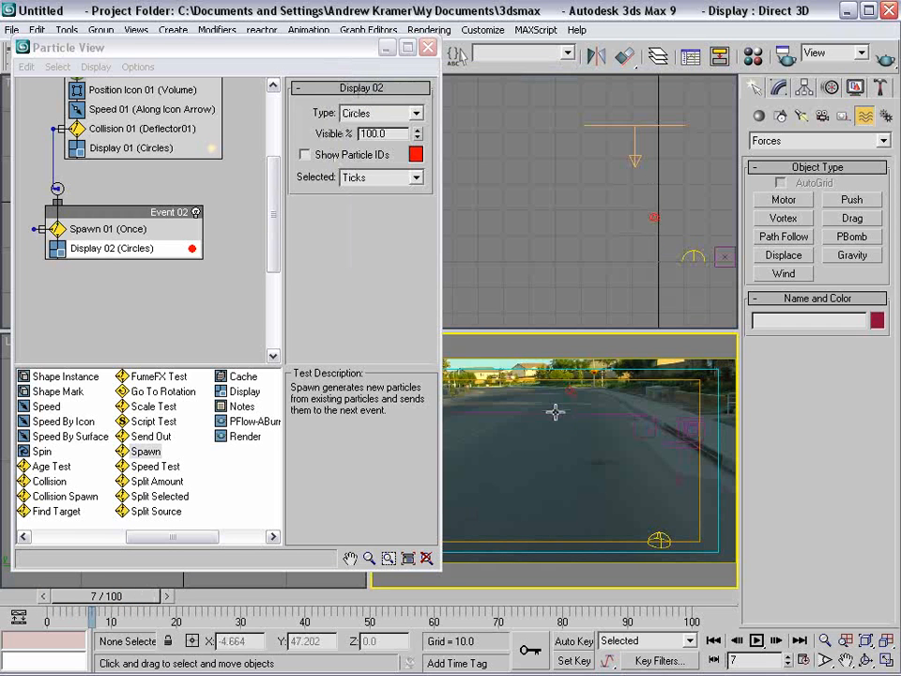
Step: Set the Spawn 01 offspring number to 200
left_click(94, 230)
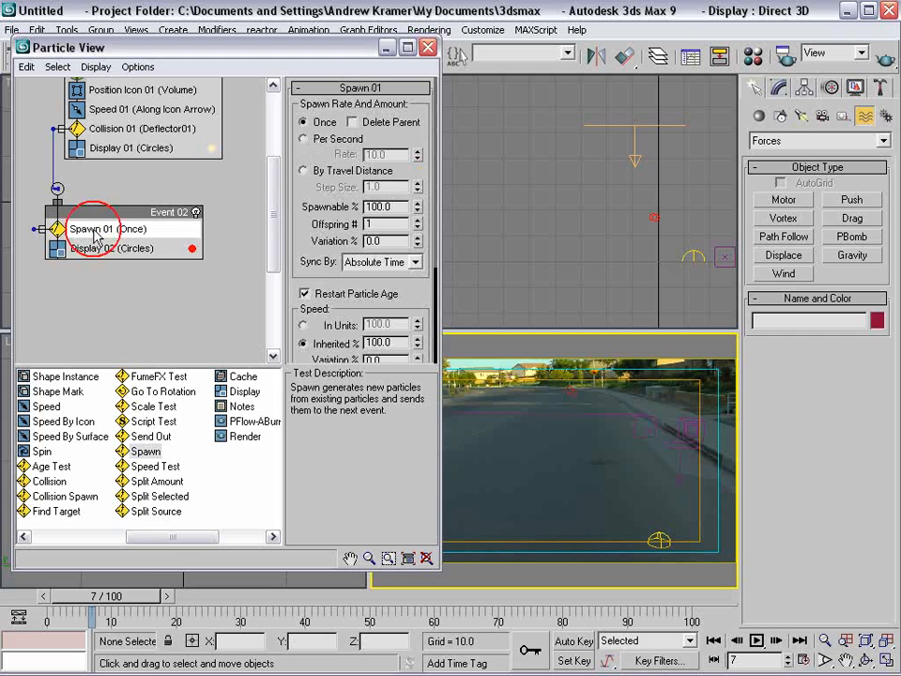
left_click_drag(399, 225, 252, 219)
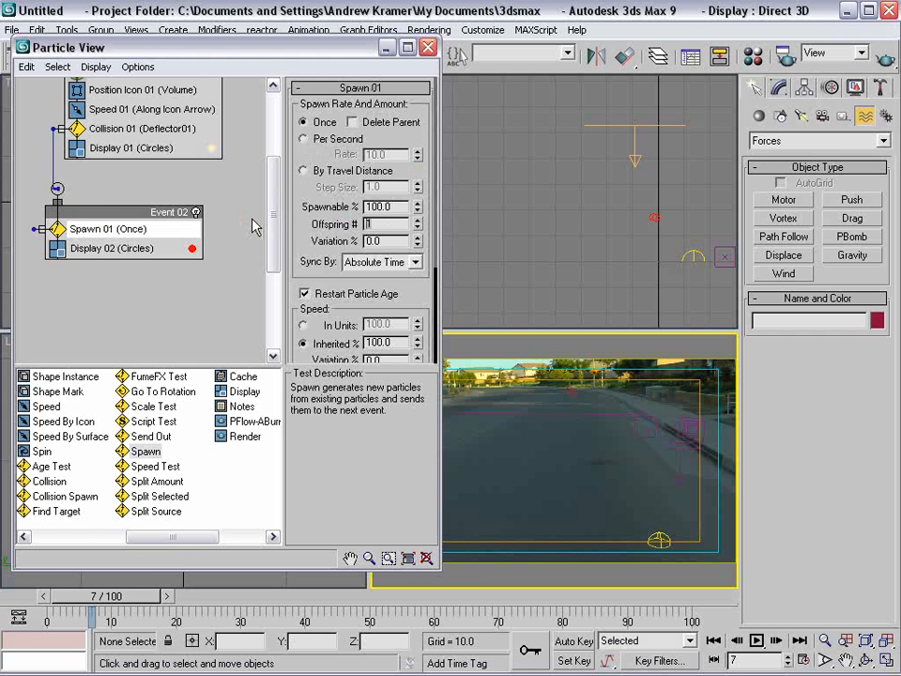
type("200")
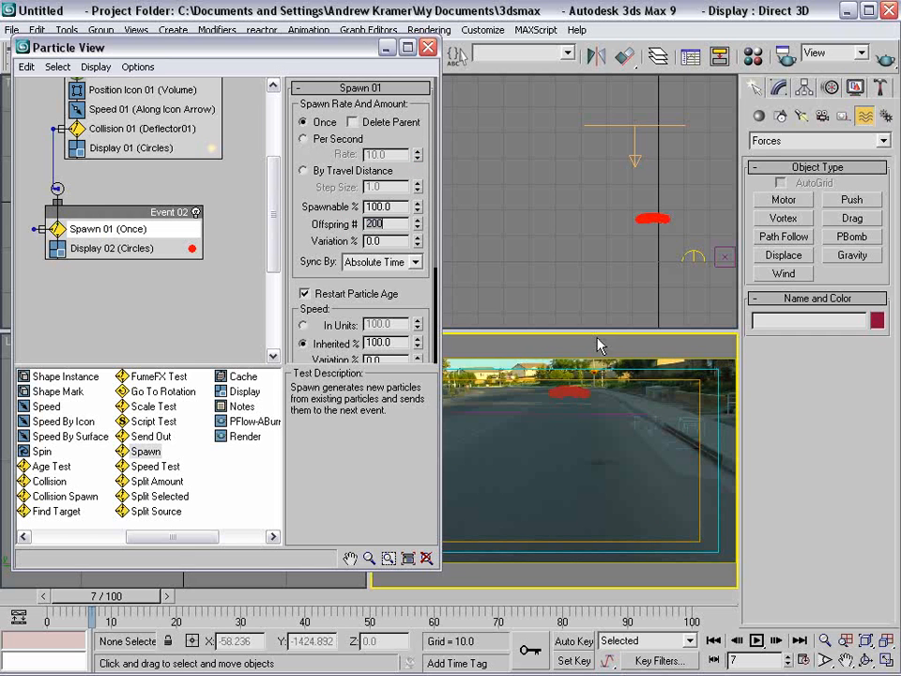
mouse_move(148, 595)
left_mouse_down()
mouse_move(172, 595)
mouse_move(147, 595)
left_mouse_up()
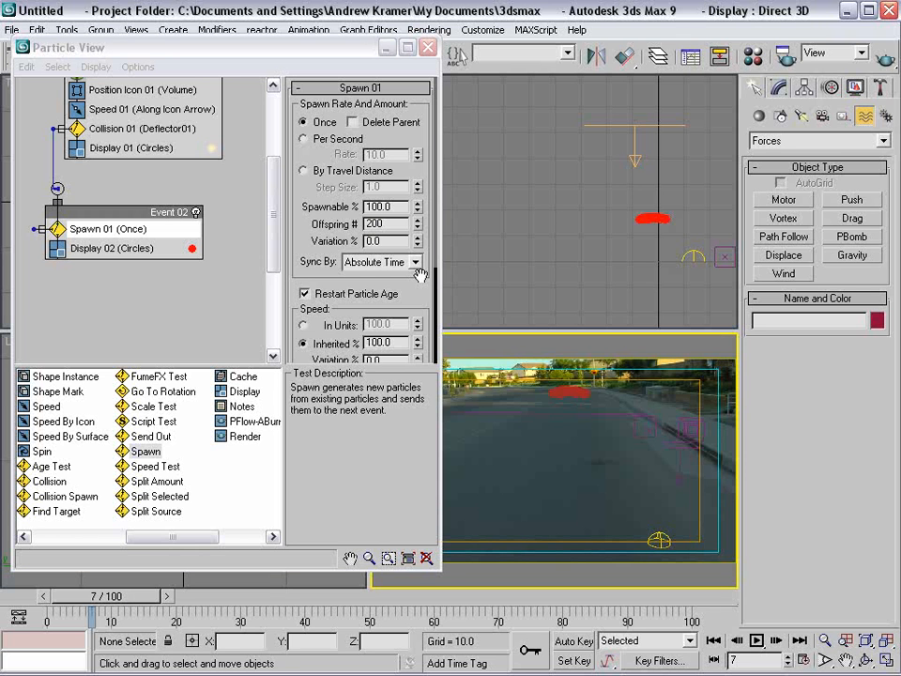
Step: Set the Spawn 01 speed to 178 % inherited with 53 % variation and 84 divergence, and preview the spread at frame 8
left_click_drag(420, 274, 398, 151)
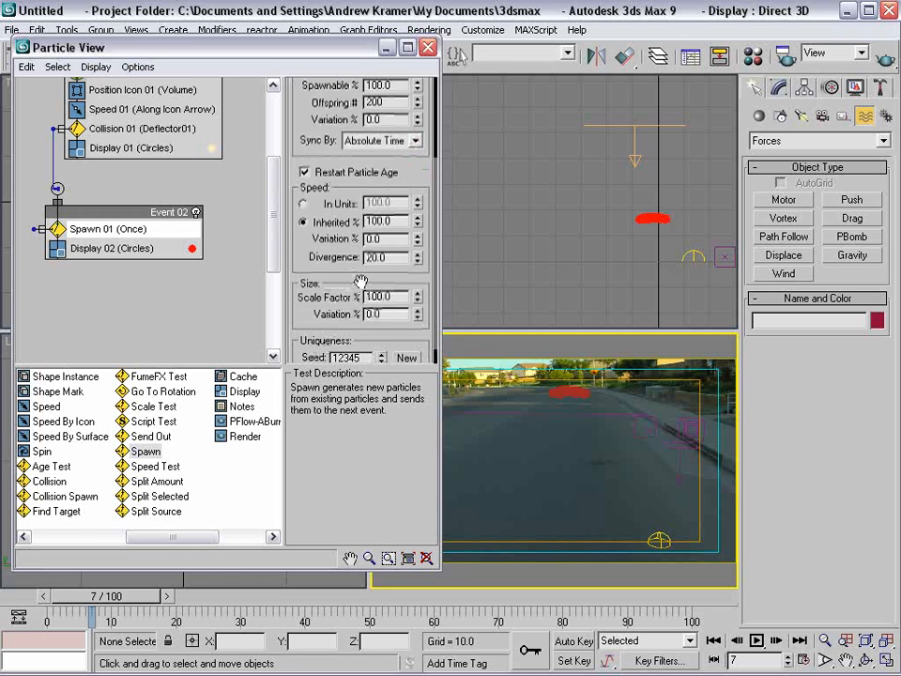
left_click_drag(361, 281, 362, 201)
left_click_drag(417, 196, 417, 184)
mouse_move(418, 226)
left_mouse_down()
mouse_move(418, 208)
mouse_move(418, 234)
mouse_move(419, 225)
left_mouse_up()
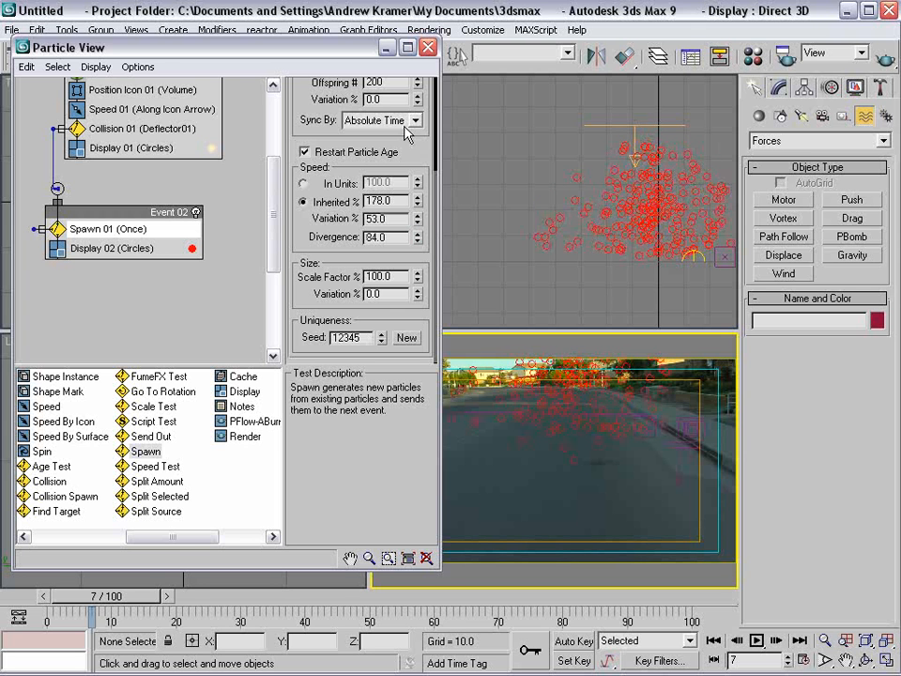
mouse_move(138, 597)
left_mouse_down()
mouse_move(104, 598)
mouse_move(160, 598)
mouse_move(126, 598)
mouse_move(148, 598)
left_mouse_up()
right_click(514, 392)
left_click(345, 305)
Step: Add a Force operator as a new event below Event 02 and wire the Spawn 01 output to it
middle_click_drag(136, 188, 160, 242)
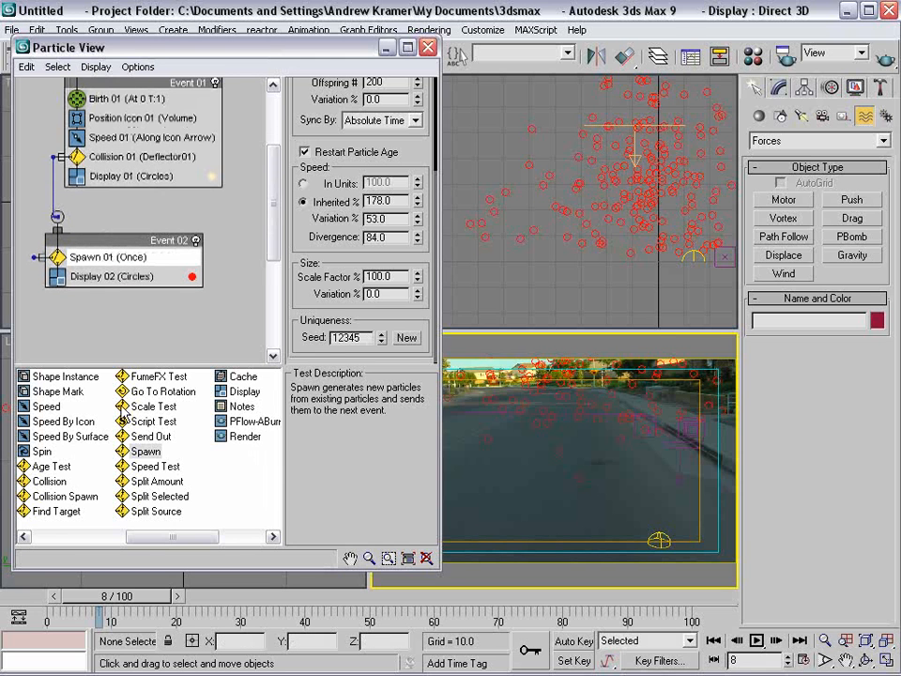
left_click_drag(195, 537, 79, 537)
left_click_drag(44, 466, 103, 313)
middle_click_drag(103, 313, 103, 245)
left_click_drag(103, 245, 90, 256)
left_click_drag(61, 173, 57, 236)
left_click(132, 198)
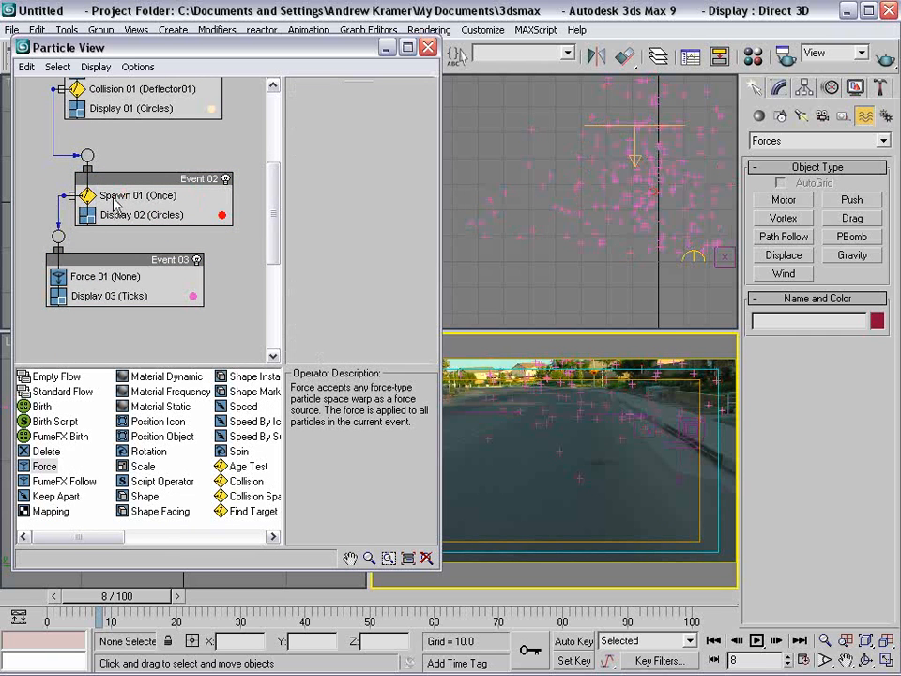
left_click_drag(92, 256, 91, 276)
middle_click_drag(105, 232, 88, 244)
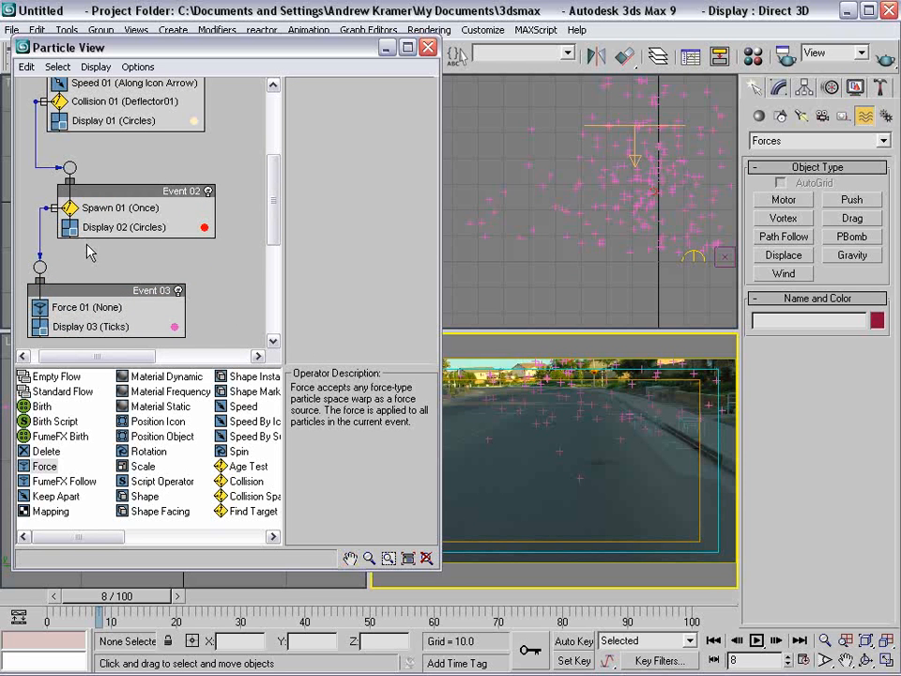
middle_click_drag(87, 245, 97, 235)
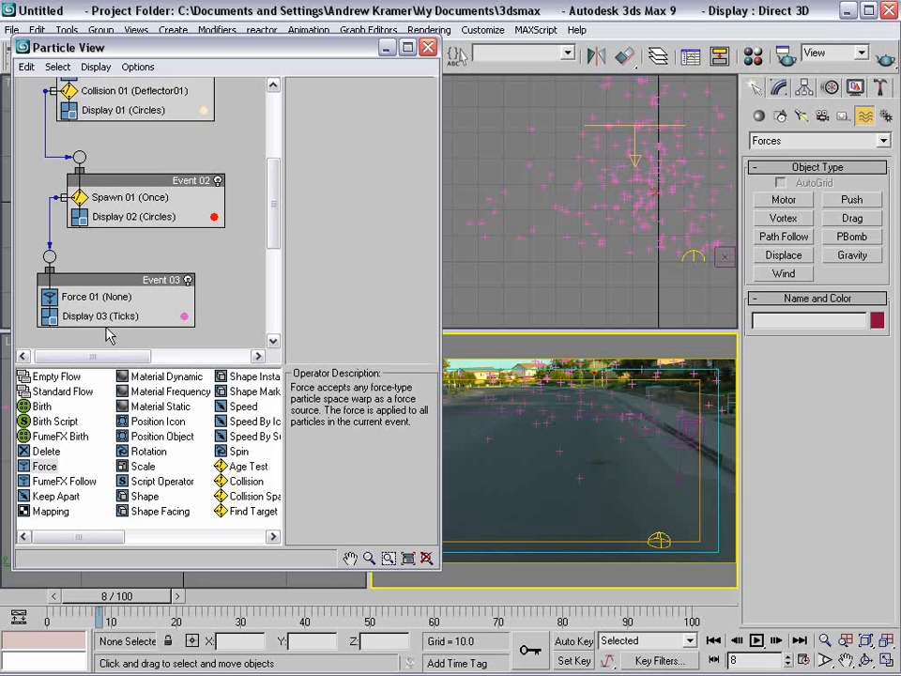
Step: Assign Drag01, Gravity01 and Wind01 to Force 01 and preview the particles at frame 10
left_click(82, 298)
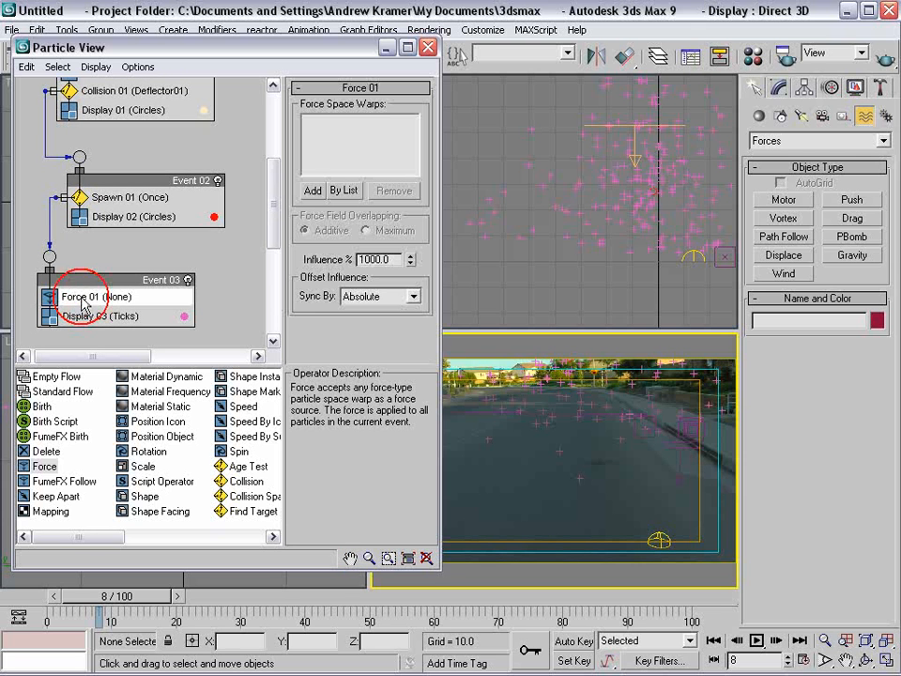
left_click(343, 191)
left_click(374, 176)
left_click_drag(374, 177, 370, 200)
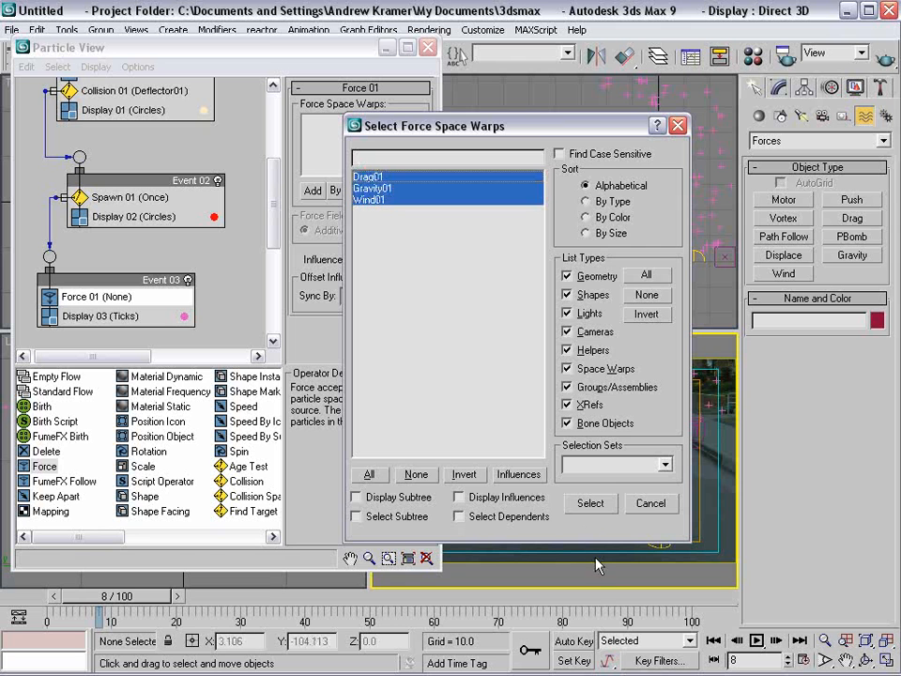
left_click(589, 504)
key("6")
mouse_move(117, 596)
left_mouse_down()
mouse_move(97, 587)
mouse_move(167, 593)
mouse_move(105, 593)
mouse_move(127, 593)
left_mouse_up()
key("w")
key("alt+w")
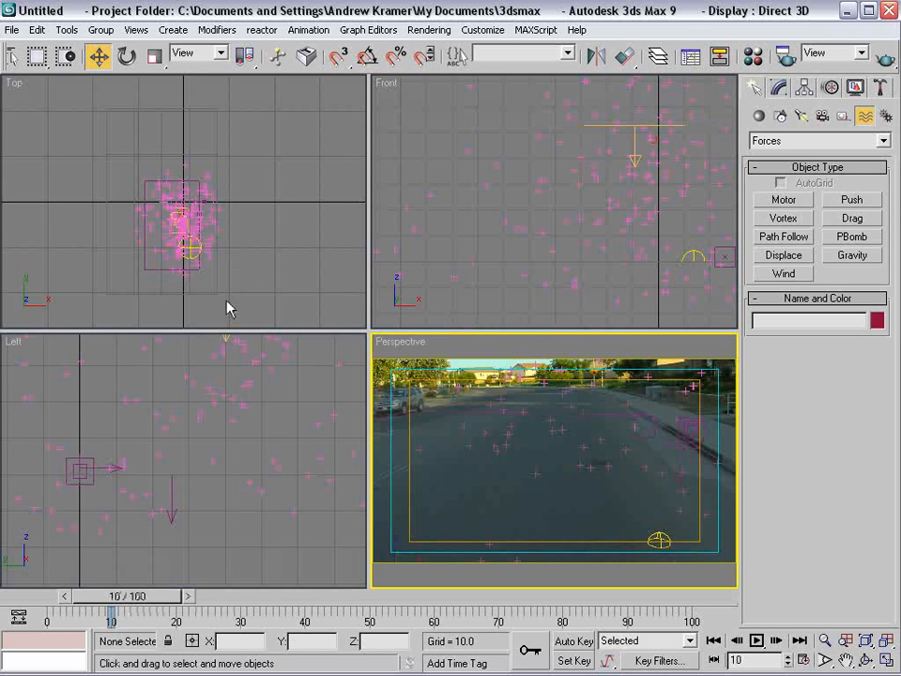
Step: Add a Collision test to Event 03 below Force 01, assign Deflector01 to it, and preview up to frame 25
key("6")
scroll(121, 298, "down", 5)
left_click(235, 493)
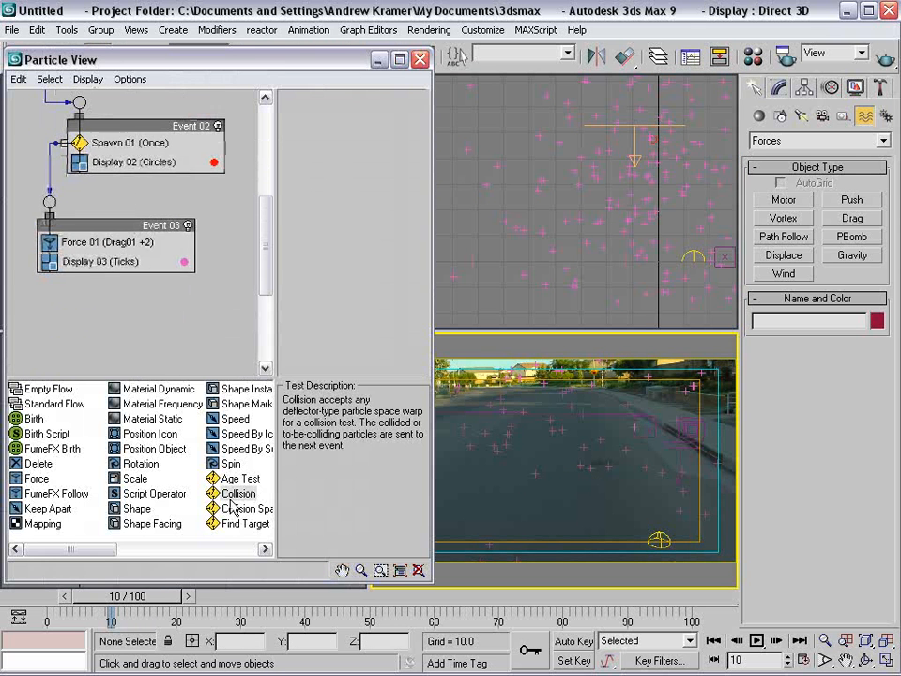
left_click_drag(240, 494, 83, 255)
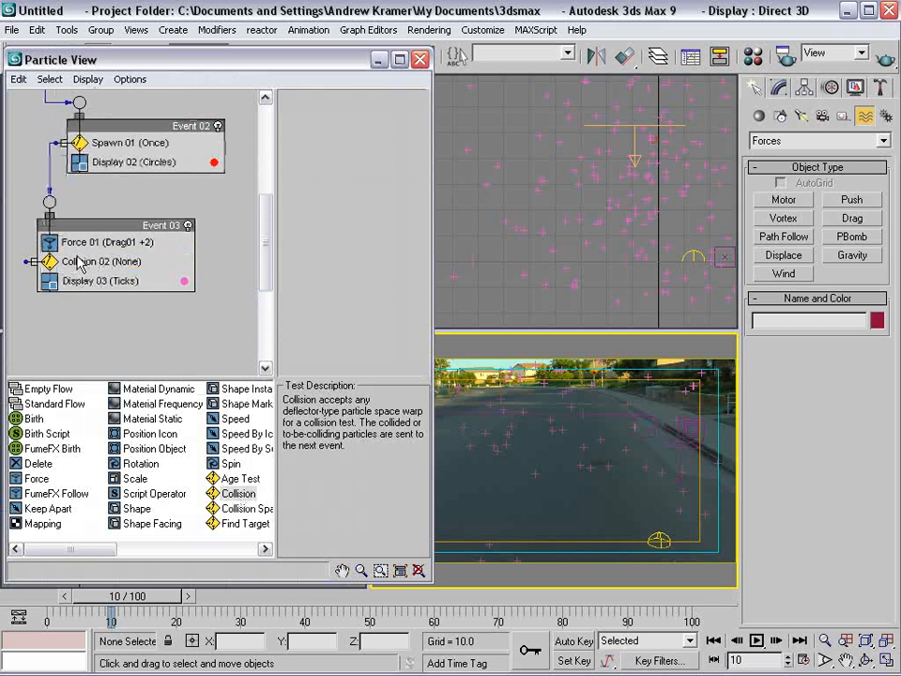
left_click(82, 260)
left_click(336, 122)
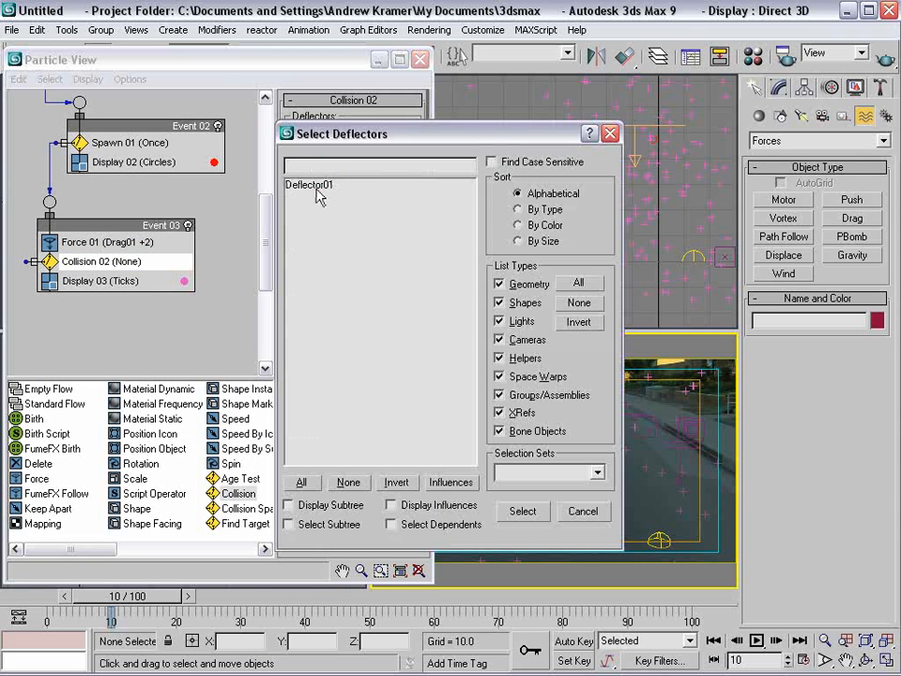
left_click(309, 186)
left_click(522, 510)
left_click_drag(140, 604, 227, 593)
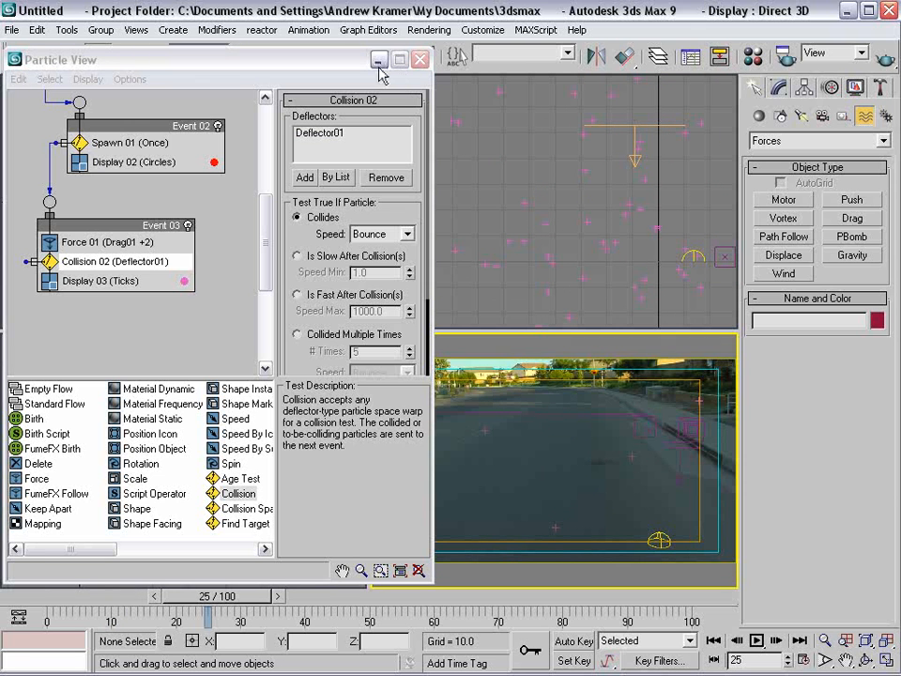
Step: Close Particle View, set Deflector01's Bounce to 0.65, and scrub back through the debris motion
left_click(419, 60)
left_click(248, 197)
left_click(223, 530)
middle_click_drag(223, 530, 187, 468)
scroll(164, 173, "up", 3)
scroll(174, 221, "up", 2)
middle_click_drag(164, 172, 203, 174)
left_click(197, 206)
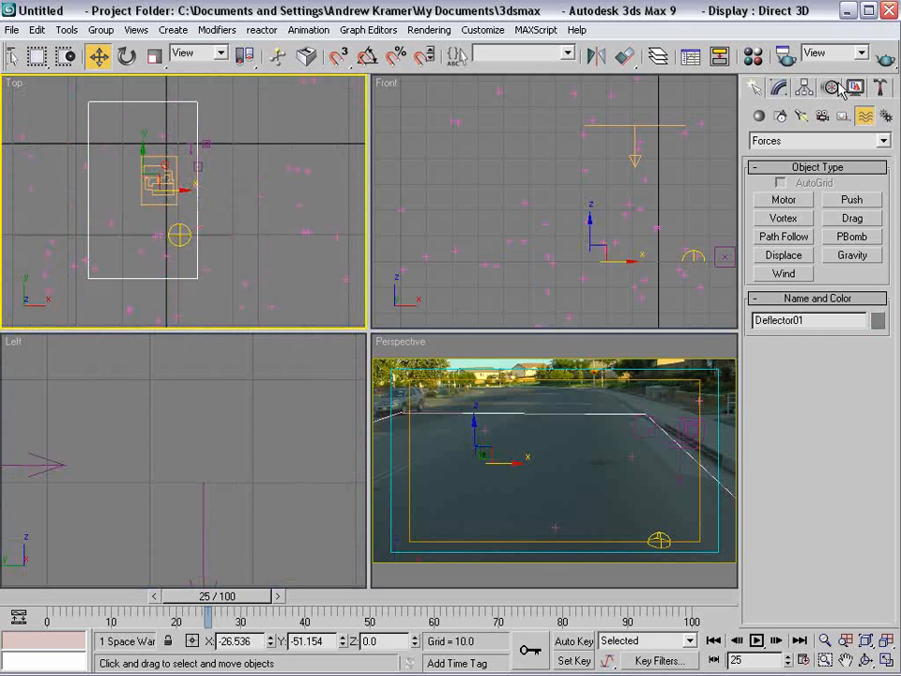
left_click(777, 87)
type("0.65")
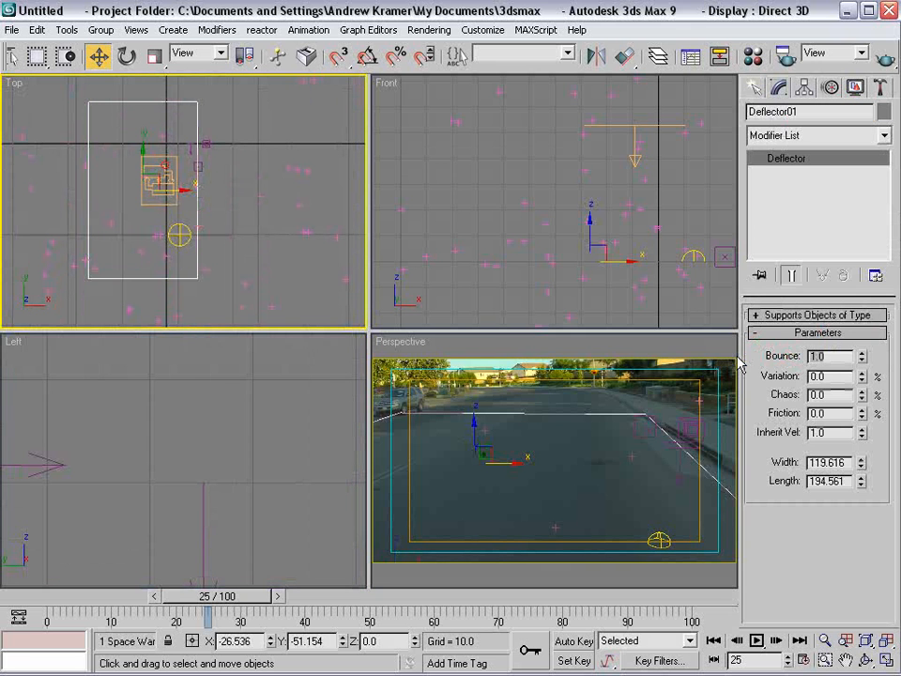
left_click_drag(249, 593, 161, 608)
Step: Set Deflector01's Friction to 0.75 and scrub the timeline to check the bouncing debris around frame 11
double_click(832, 413)
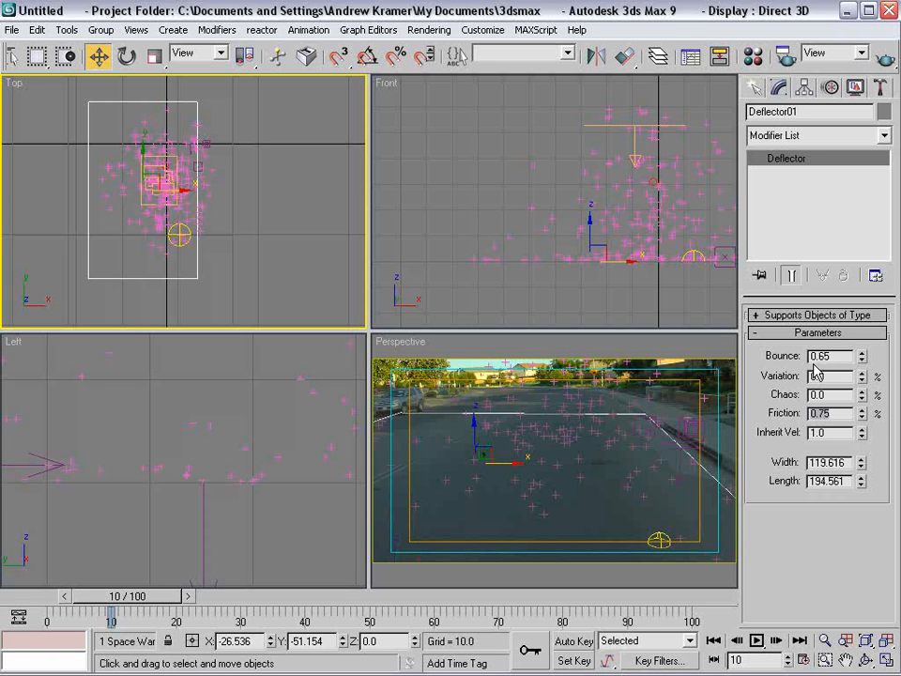
mouse_move(140, 596)
left_mouse_down()
mouse_move(111, 597)
mouse_move(134, 601)
left_mouse_up()
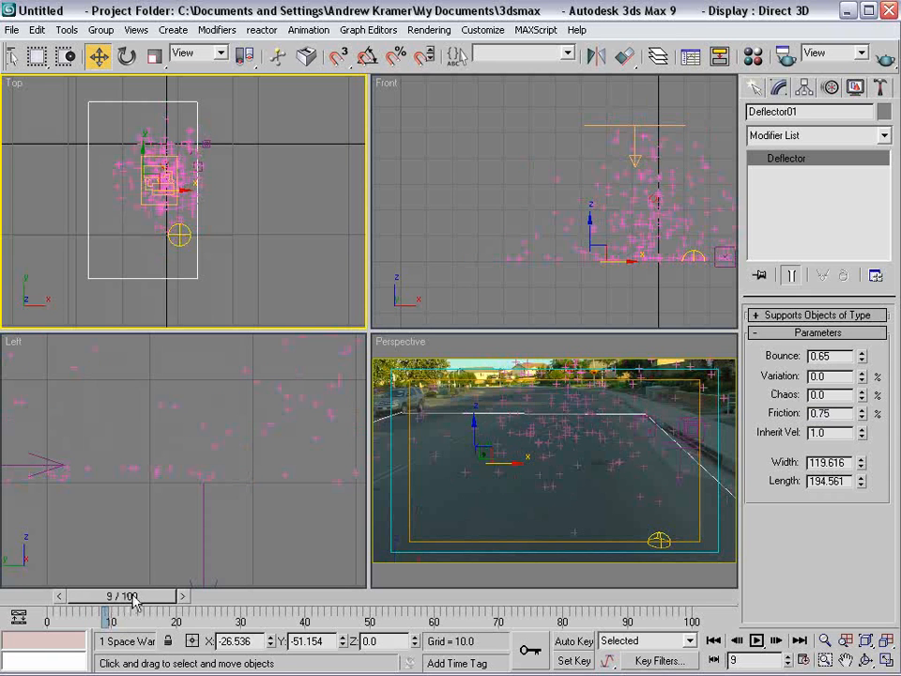
mouse_move(134, 602)
left_mouse_down()
mouse_move(94, 591)
mouse_move(121, 596)
mouse_move(144, 579)
mouse_move(173, 582)
mouse_move(138, 585)
left_mouse_up()
key("w")
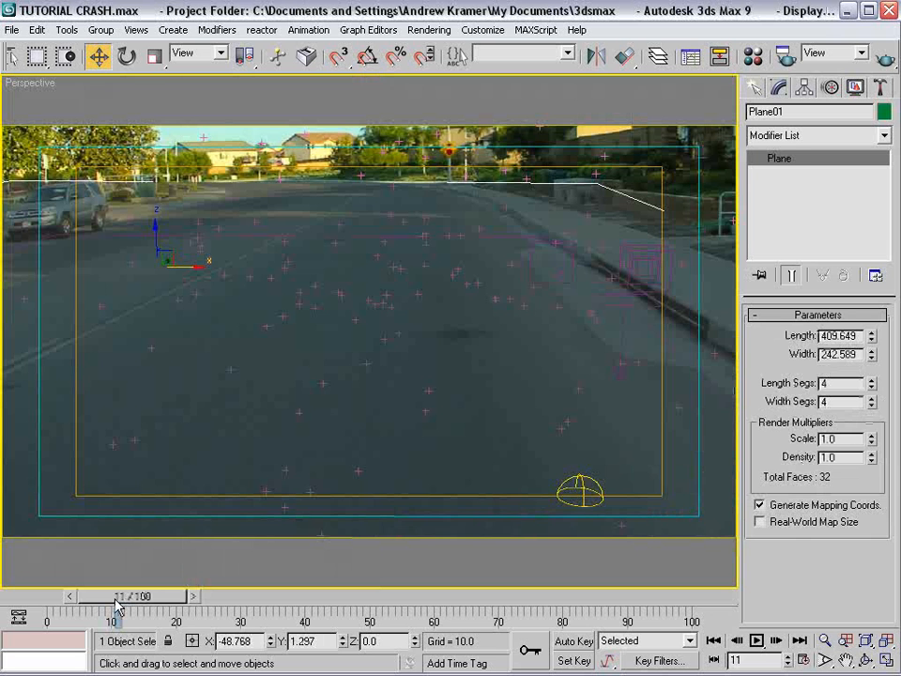
key("alt+w")
Step: Draw a closed, jagged rock-like outline with the Line tool in an empty area of the Top view
left_click(778, 86)
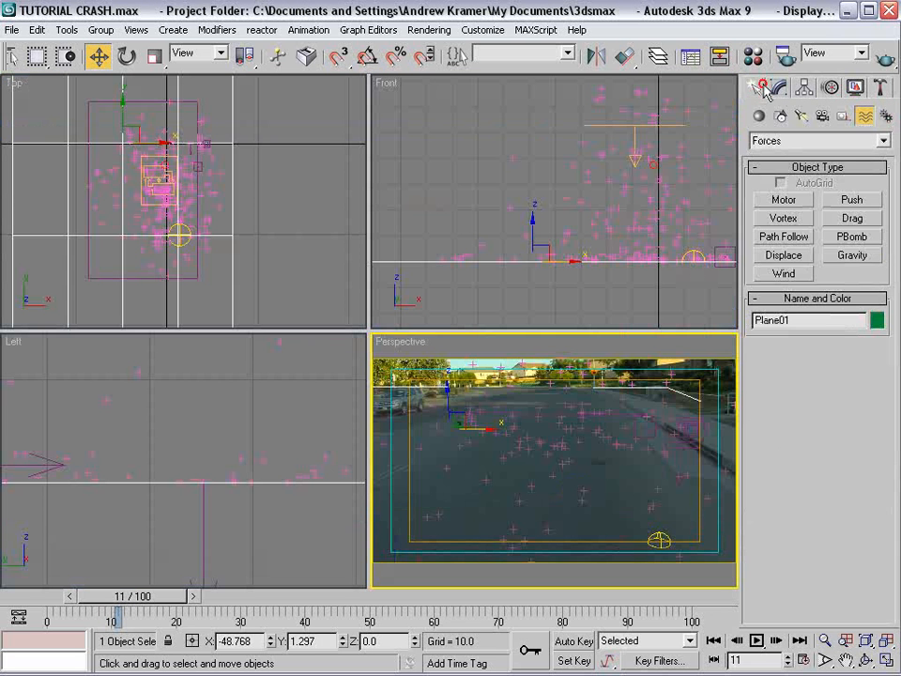
left_click(779, 116)
left_click(783, 214)
scroll(249, 205, "up", 3)
scroll(178, 179, "up", 3)
middle_click_drag(258, 206, 144, 187)
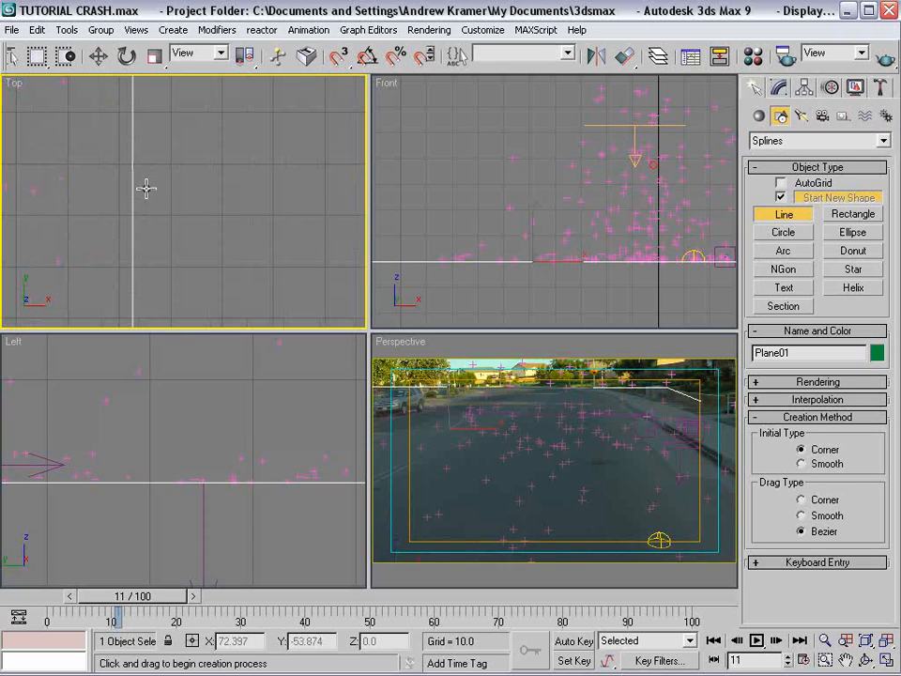
left_click(211, 132)
left_click(191, 141)
left_click(166, 174)
left_click(191, 201)
left_click(205, 220)
left_click(206, 242)
left_click(254, 237)
left_click(263, 216)
left_click(273, 198)
left_click(273, 164)
left_click(243, 158)
left_click(235, 123)
left_click(213, 132)
left_click_drag(896, 563, 513, 345)
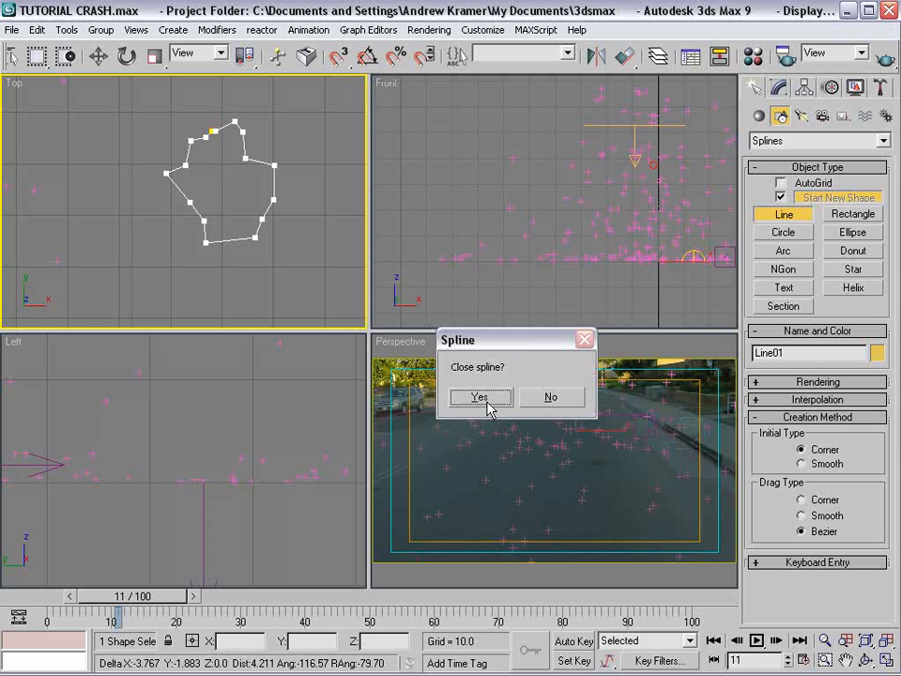
left_click(481, 396)
Step: Draw a second closed, irregular 12-point Line outline beside the first one in the Top view
middle_click_drag(234, 229, 118, 282)
left_click(270, 183)
left_click(229, 168)
left_click(241, 219)
left_click(216, 225)
left_click(219, 250)
left_click(271, 277)
left_click(299, 256)
left_click(324, 257)
left_click(304, 206)
left_click(291, 198)
left_click(312, 155)
left_click(284, 155)
left_click(270, 181)
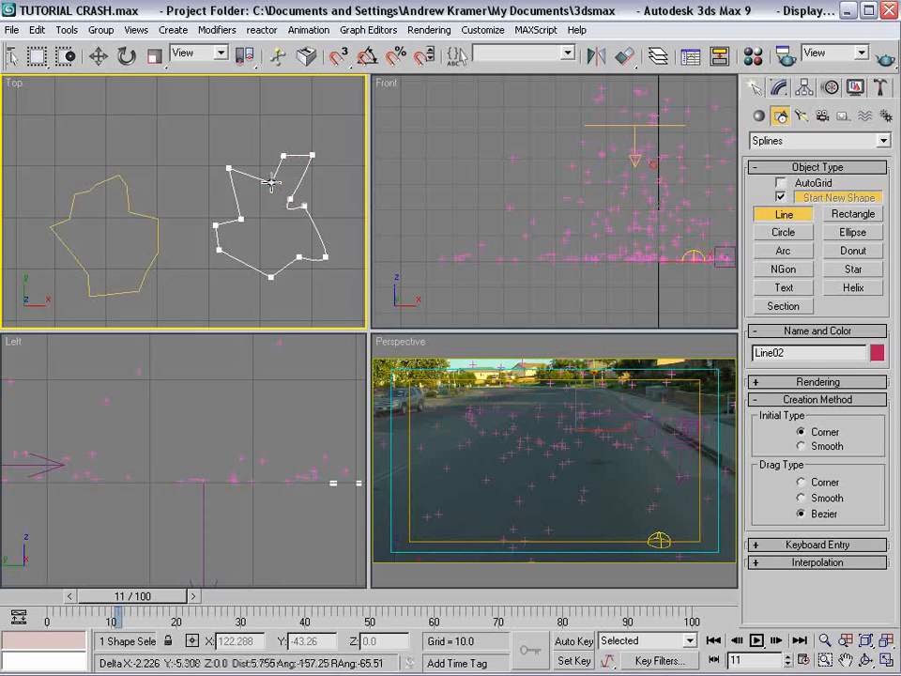
Step: Draw a third closed, boomerang-shaped 11-point Line outline below the other two in the Top view
middle_click_drag(312, 312, 316, 236)
left_click(207, 200)
left_click(186, 213)
left_click(207, 246)
left_click(216, 281)
left_click(233, 291)
left_click(272, 300)
left_click(272, 285)
left_click(306, 280)
left_click(324, 263)
left_click(251, 251)
left_click(214, 212)
left_click(206, 200)
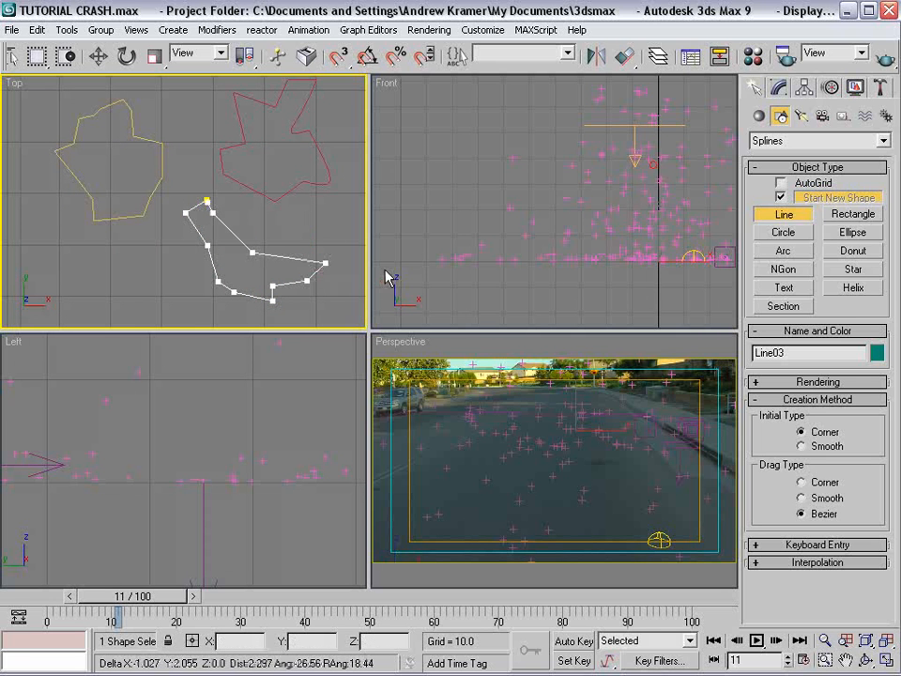
middle_click_drag(230, 200, 216, 211)
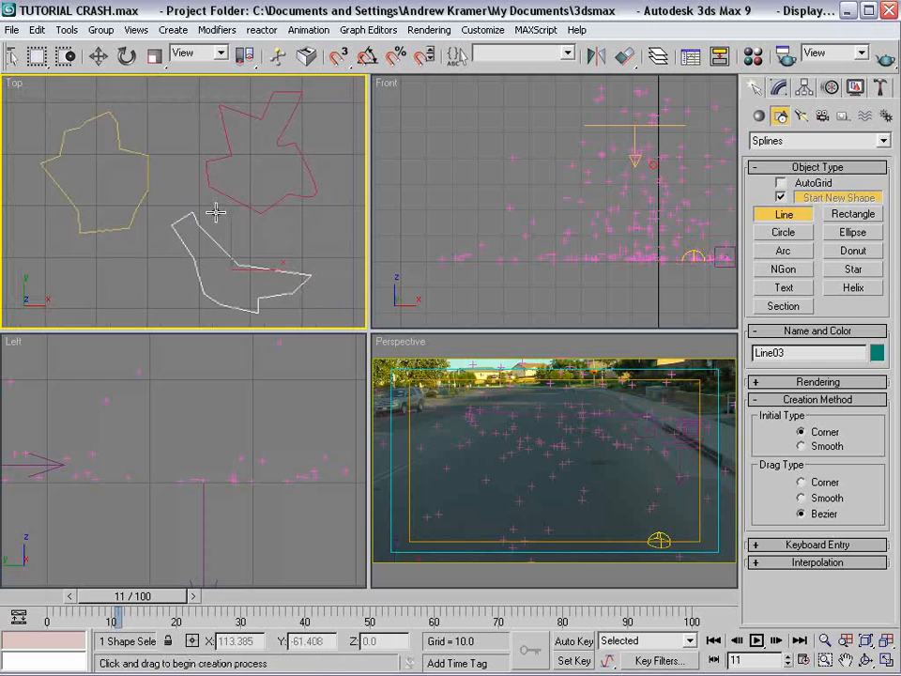
Step: Select the first outline, Line01, and apply a Bevel modifier to it
key("w")
left_click(267, 256)
scroll(258, 225, "down", 2)
left_click(217, 245)
left_click(298, 207)
left_click_drag(303, 161, 133, 255)
left_click(136, 248)
left_click(147, 208)
left_click(777, 88)
left_click(810, 132)
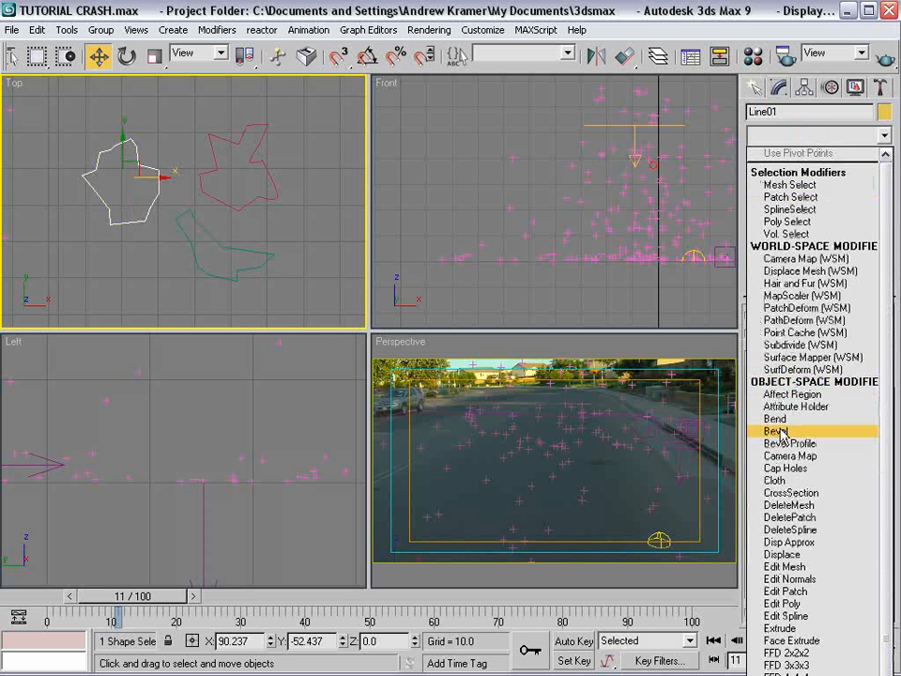
left_click(782, 435)
Step: Set the Bevel modifier's Start Outline on Line01 to -0.5
middle_click_drag(688, 256, 600, 248)
scroll(628, 259, "up", 2)
scroll(600, 268, "up", 3)
scroll(591, 265, "up", 2)
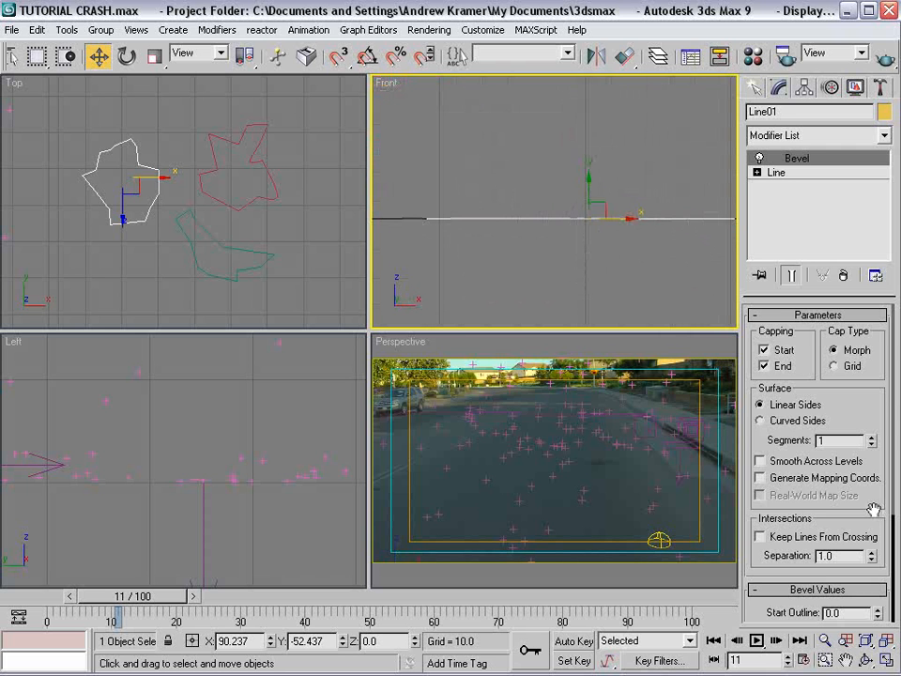
left_click_drag(874, 510, 870, 350)
type("-1")
key("Return")
type("-0.5")
key("Return")
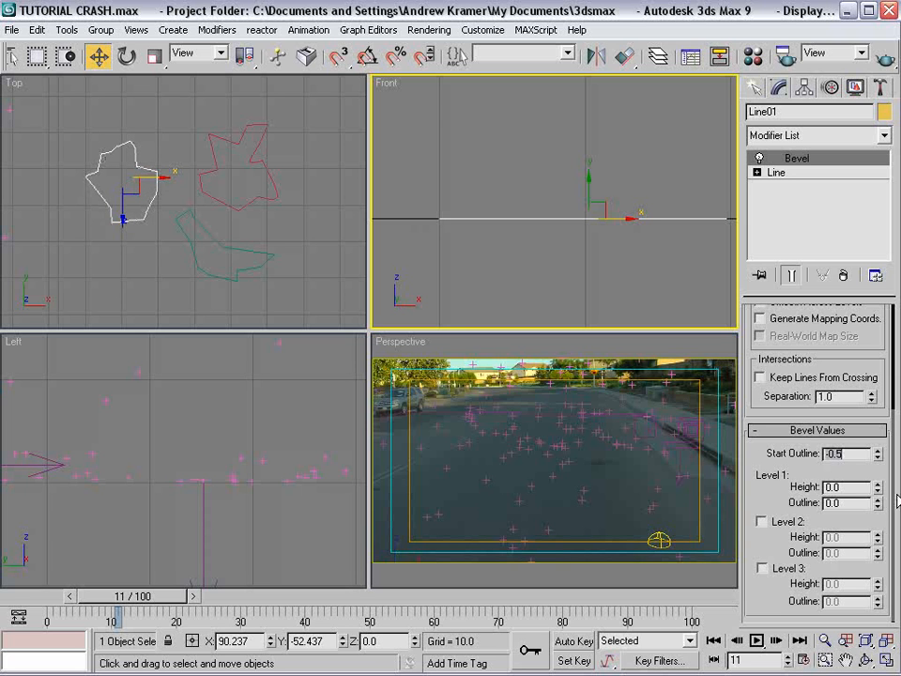
Step: Set the Level 1 Height and Outline of Line01's Bevel to 0.5 each
type(".5")
key("Return")
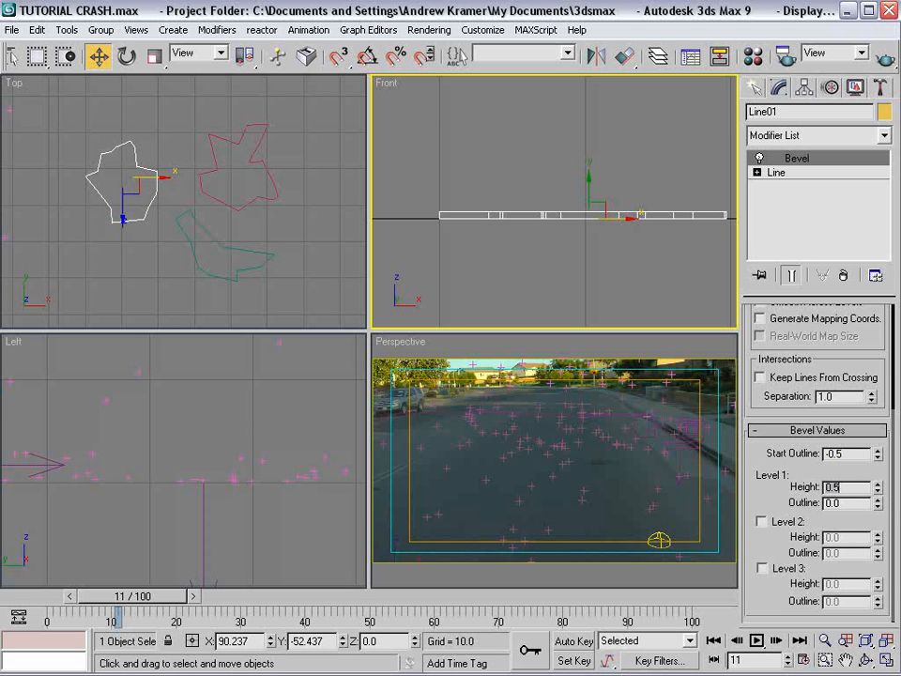
key("Tab")
type(".5")
key("Return")
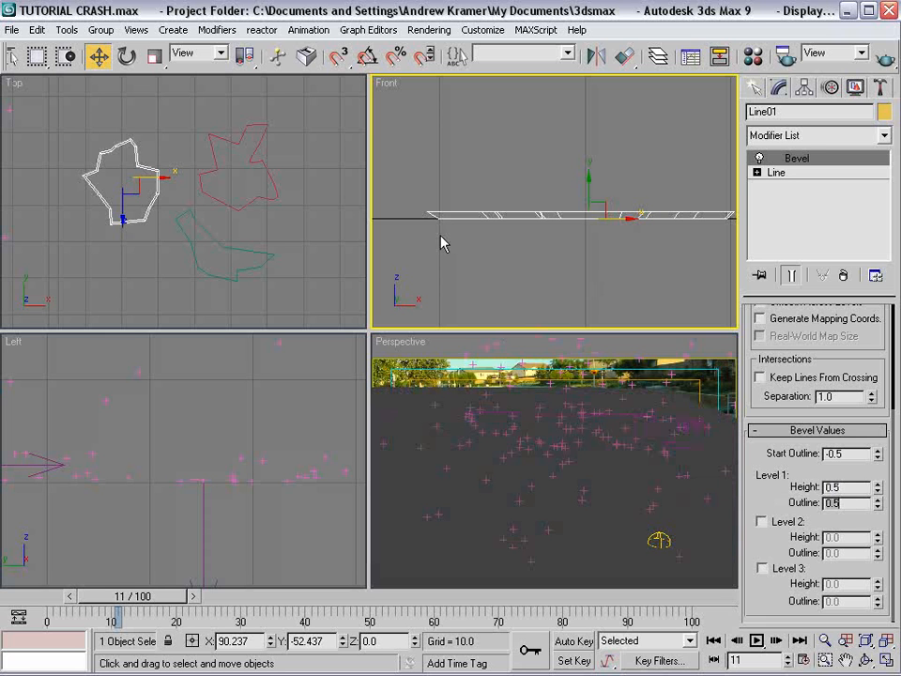
Step: Enable Levels 2 and 3 of Line01's Bevel, with Level 2 Height 2.0, Level 3 Height 0.5 and Level 3 Outline -0.5
left_click(761, 521)
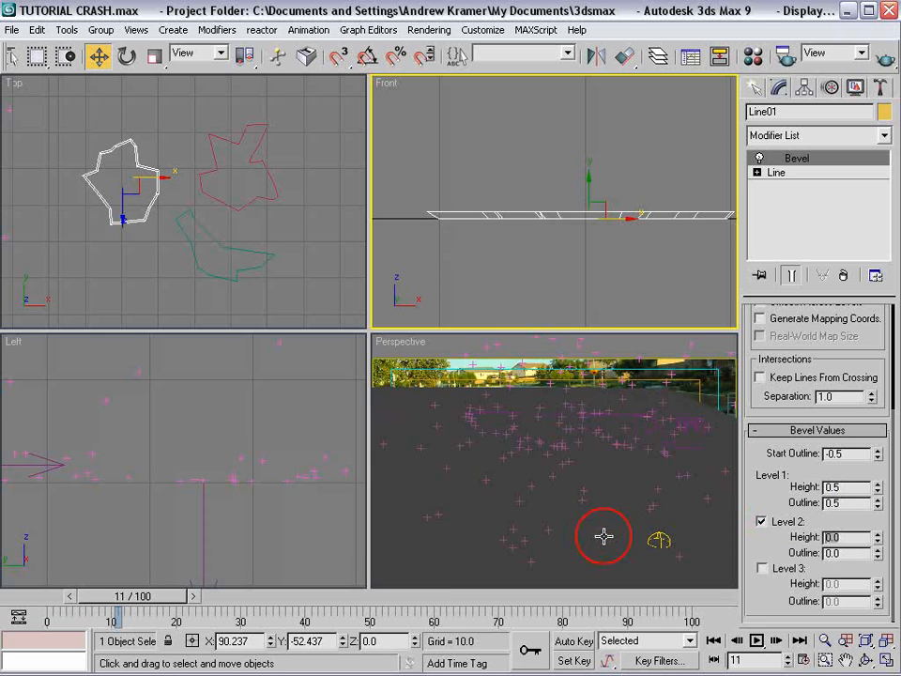
type("2")
key("Return")
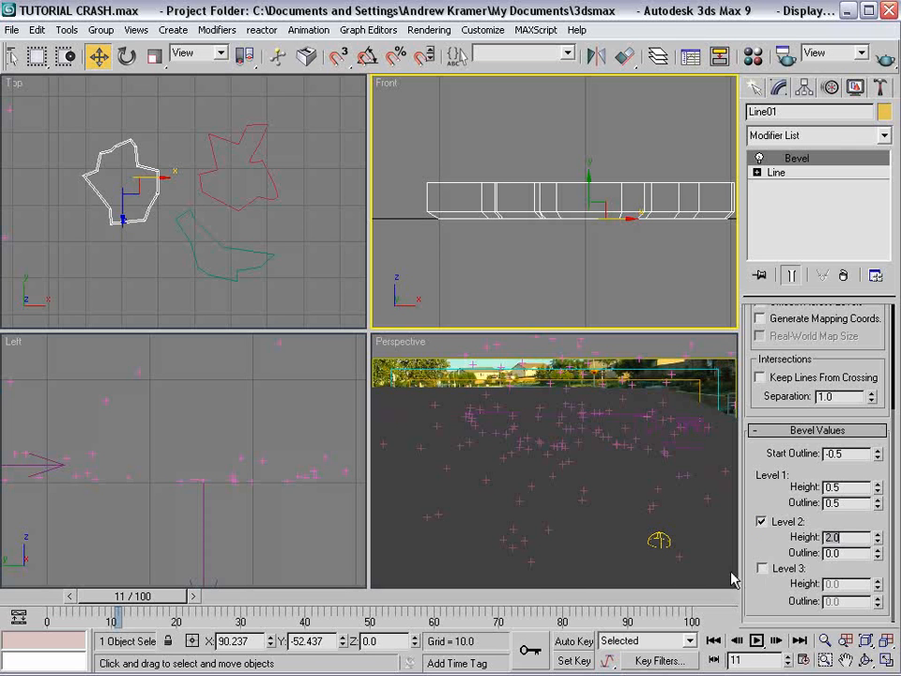
left_click(762, 569)
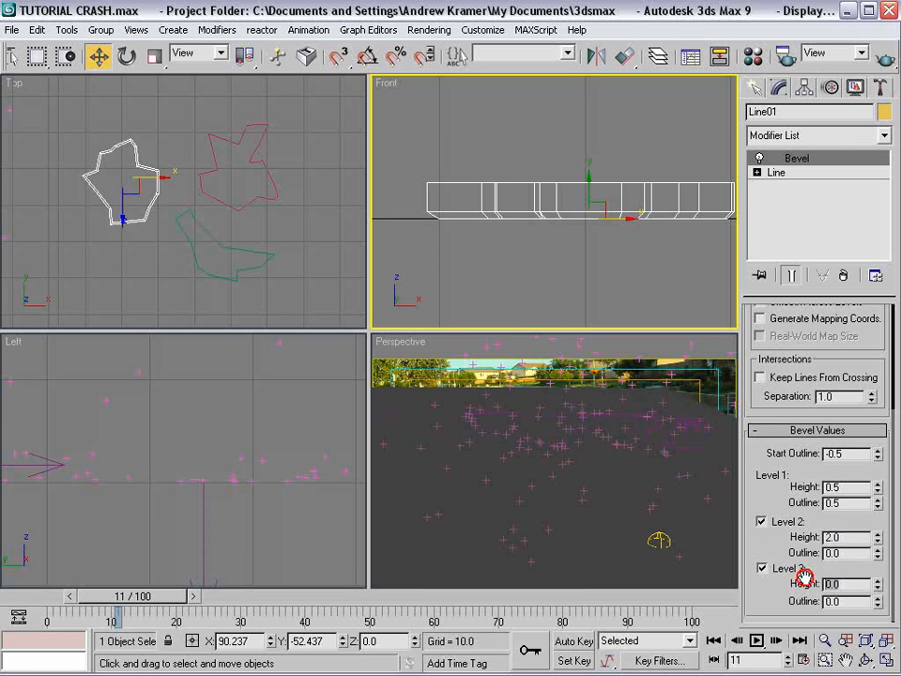
key("Return")
left_click_drag(846, 600, 652, 594)
type("-.5")
key("Return")
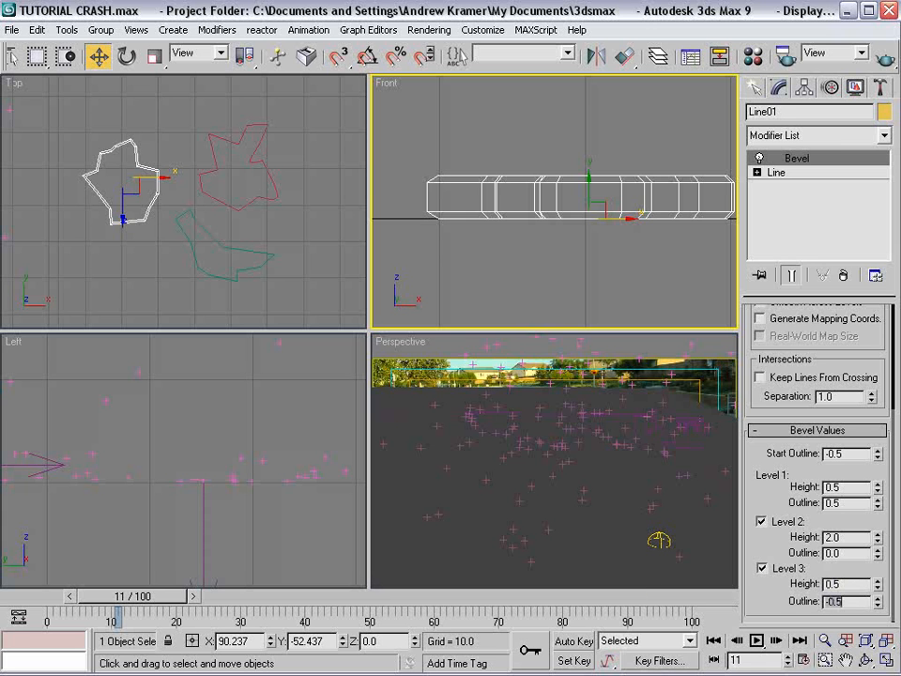
Step: Add a Subdivide modifier above the Bevel on Line01
scroll(579, 262, "down", 2)
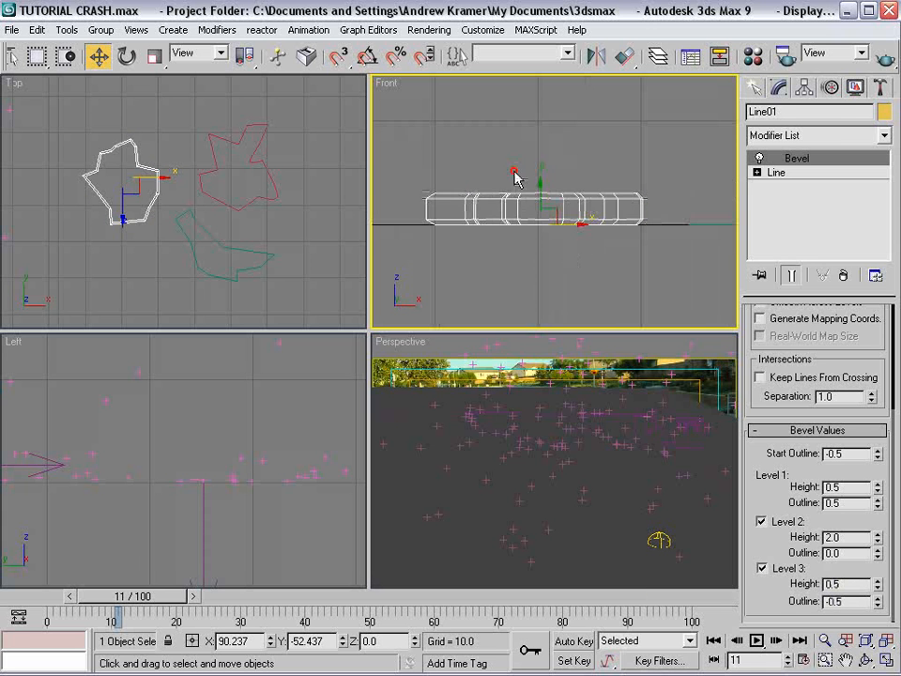
key("shift+f")
left_click(551, 202)
left_click(551, 202)
middle_click_drag(126, 178, 171, 222)
scroll(207, 195, "up", 3)
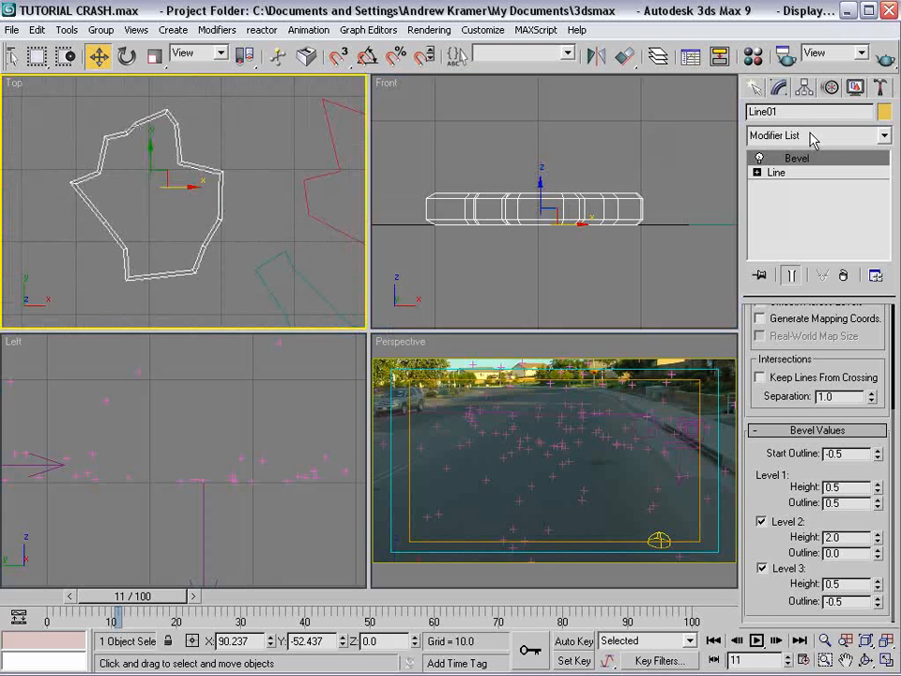
left_click(883, 135)
left_click_drag(886, 176, 889, 255)
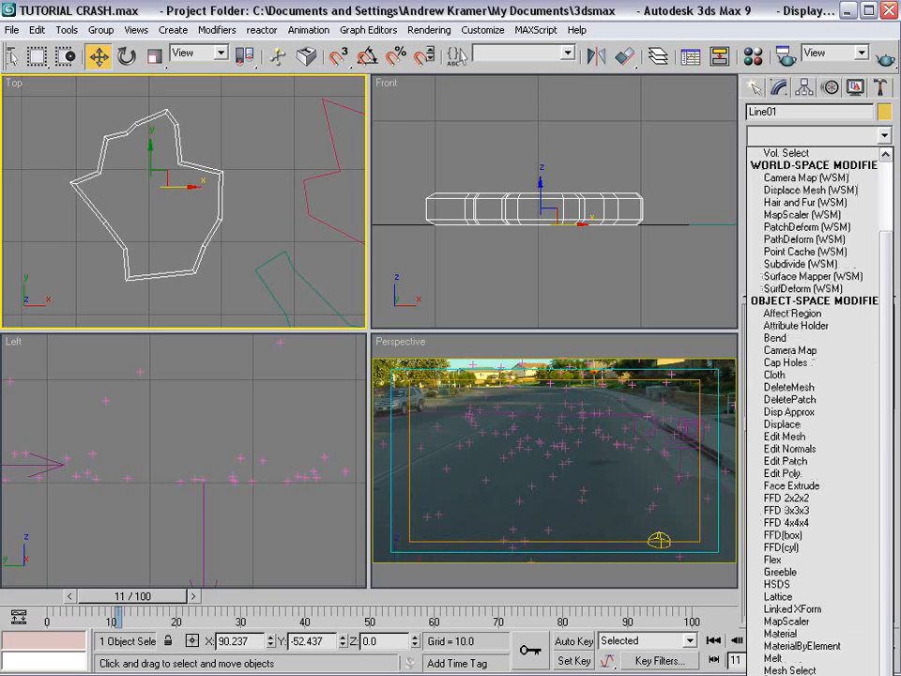
left_click(787, 673)
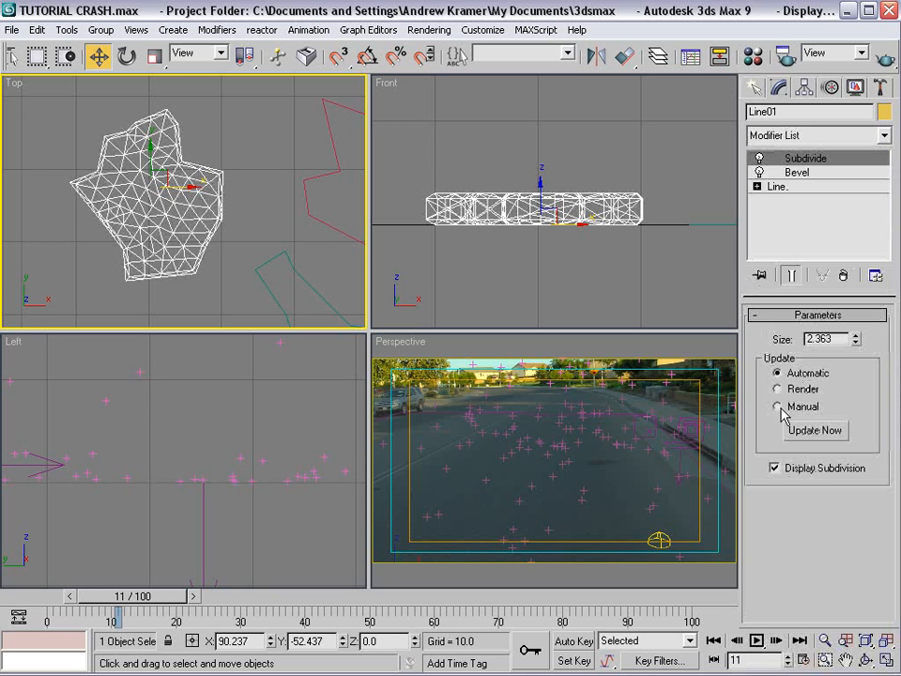
Step: Add a Noise modifier above Subdivide on Line01 and make it the active modifier
left_click(887, 136)
left_click_drag(887, 170, 885, 236)
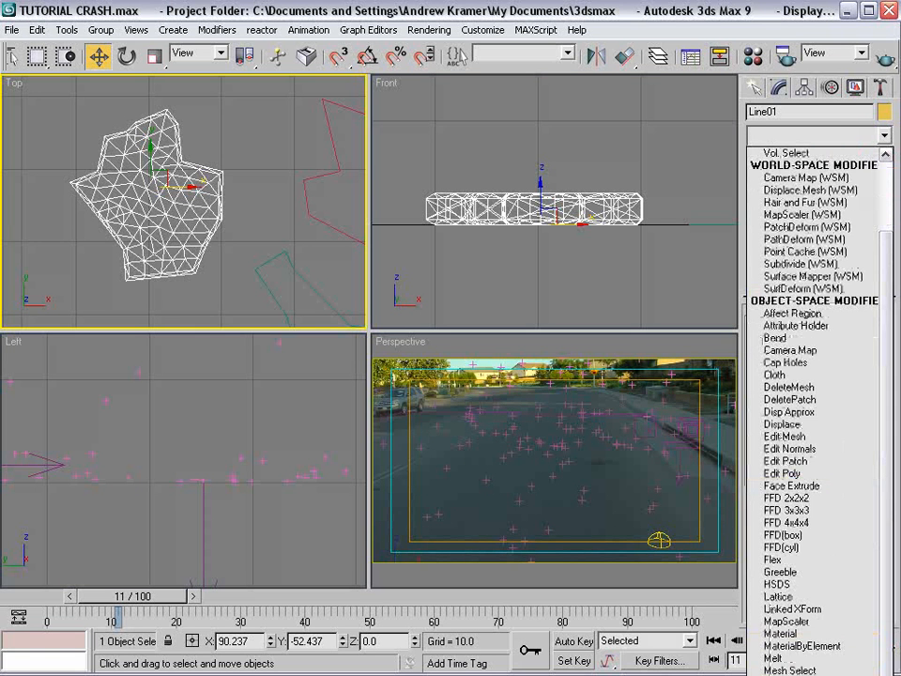
left_click(786, 673)
left_click(807, 137)
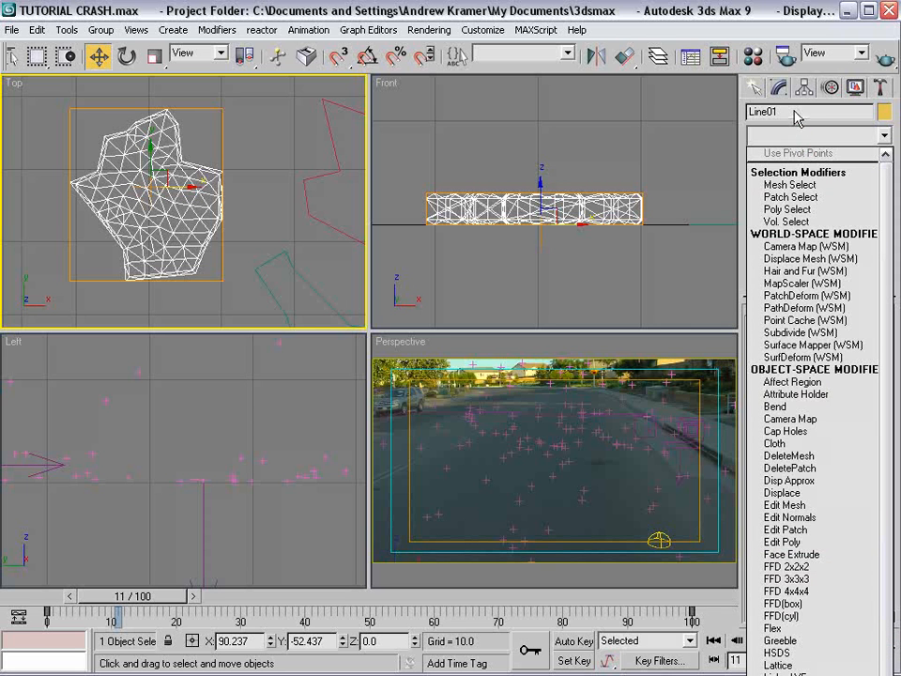
left_click(880, 137)
left_click(797, 172)
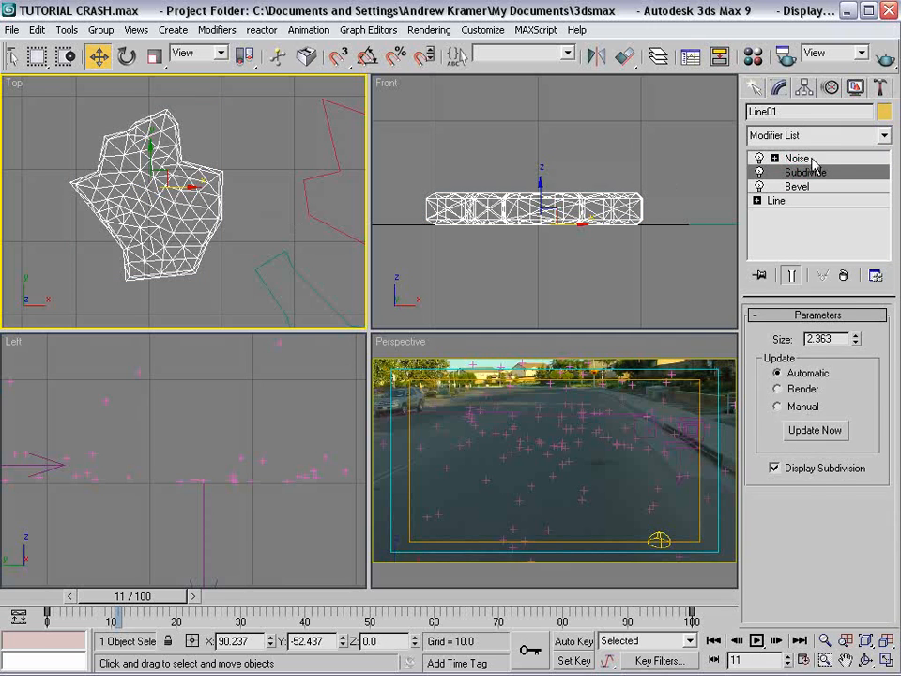
left_click(798, 159)
Step: Set Line01's Noise Scale to 10.0, enable Fractal, and raise the Strength to 4.06 in X and 7.77 in Y
double_click(842, 366)
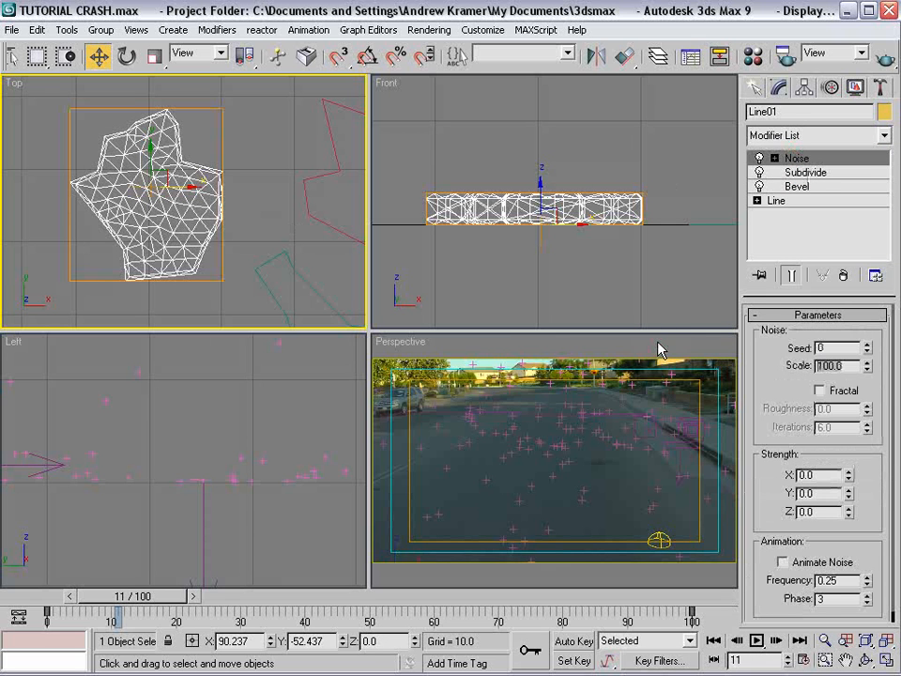
type("10.0")
left_click(819, 389)
scroll(853, 477, "down", 1)
left_click_drag(849, 462, 849, 384)
left_click_drag(848, 481, 849, 431)
Step: Switch the Top view to smooth shaded display and deselect the rock
right_click(11, 89)
left_click(60, 104)
left_click(201, 230)
middle_click_drag(173, 247, 159, 241)
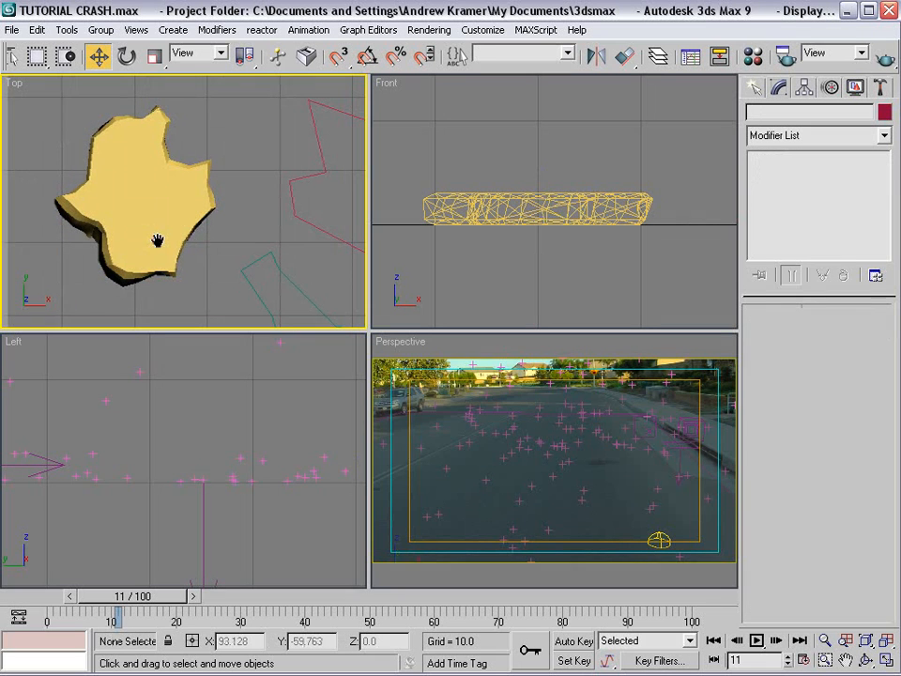
Step: Select the yellow Line01 rock and copy its Bevel, Subdivide and Noise modifiers together
left_click(167, 203)
right_click(793, 161)
left_click(775, 187)
left_click(798, 162, "shift")
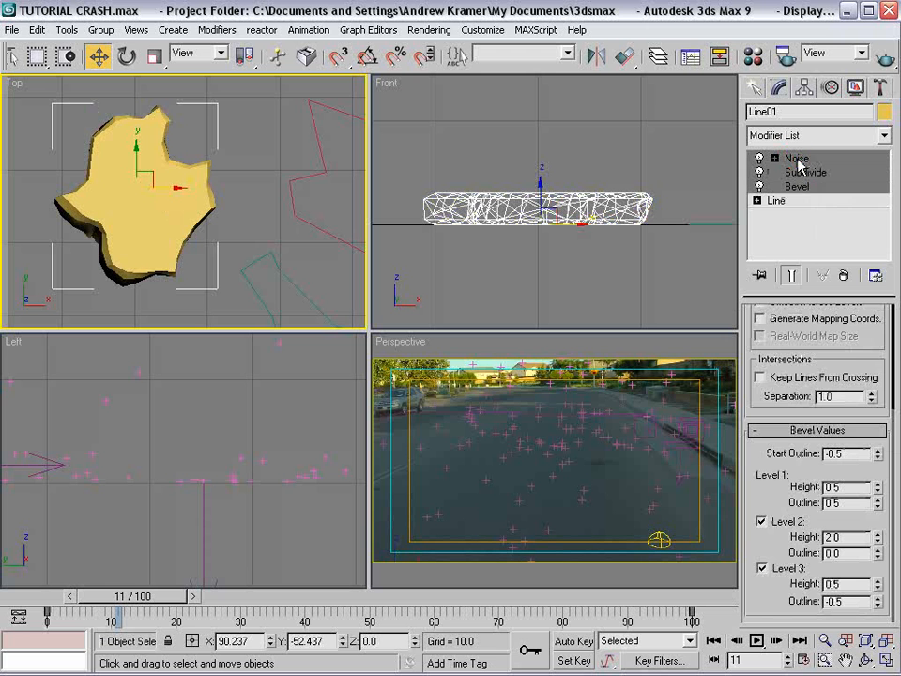
right_click(798, 161)
left_click(830, 221)
Step: Paste the copied modifiers onto the Line02 outline and also onto the Line03 outline
middle_click_drag(328, 188, 183, 153)
left_click(171, 136)
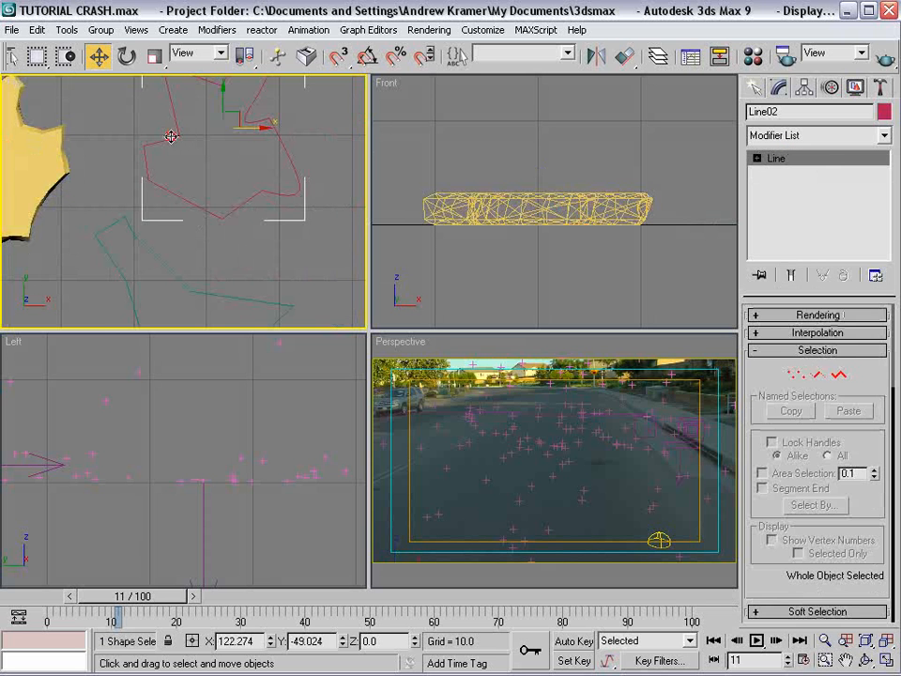
right_click(807, 162)
left_click(823, 170)
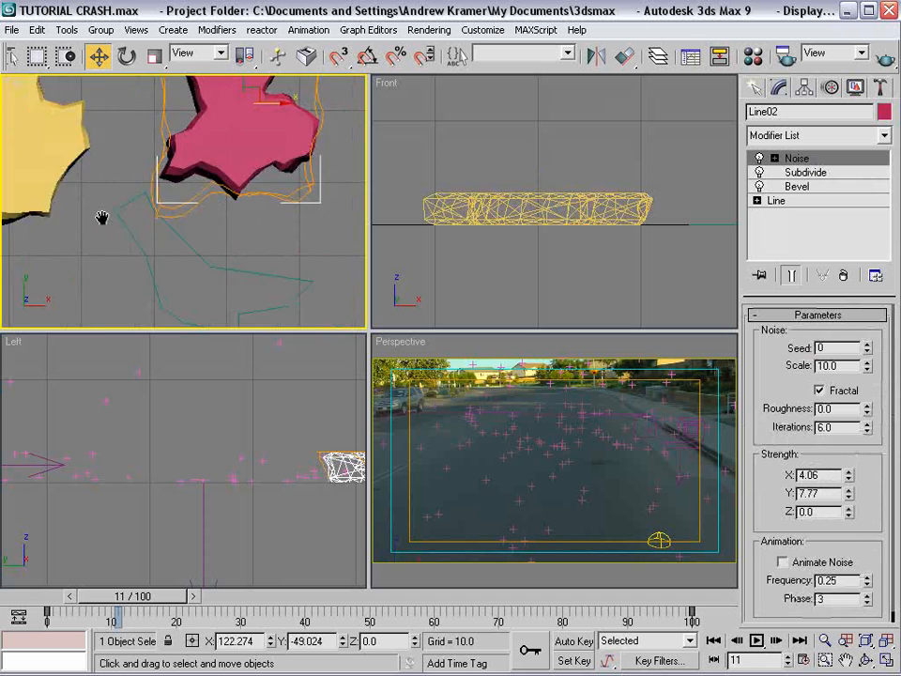
left_click(236, 243)
right_click(790, 156)
left_click(812, 160)
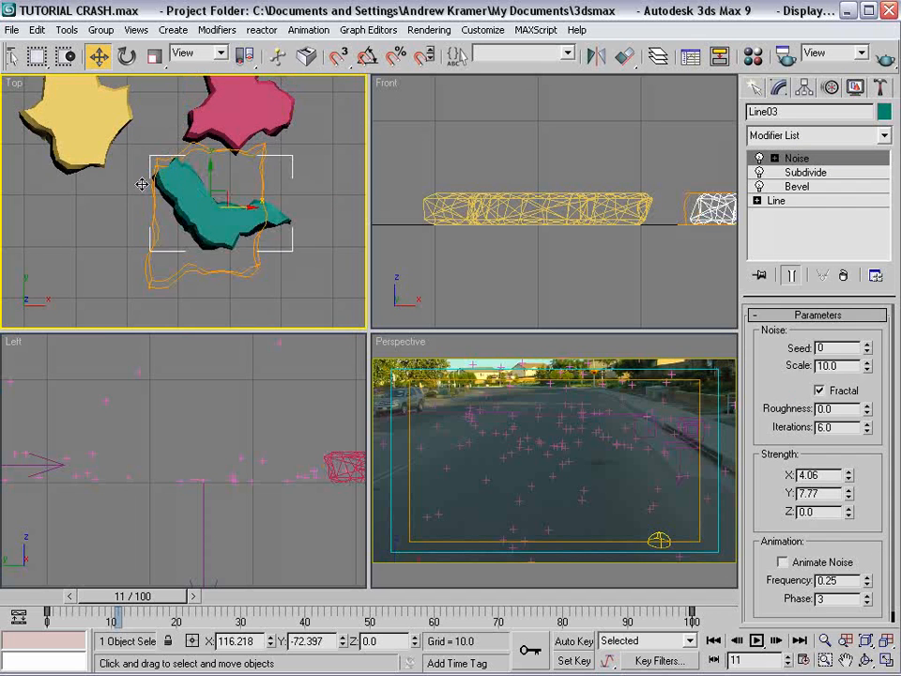
Step: Select Line02, edit its base Line at vertex level, and delete the two inner vertices forming the deep notch
middle_click_drag(110, 197, 99, 238)
left_click(322, 190)
middle_click_drag(275, 126, 251, 191)
left_click(215, 201)
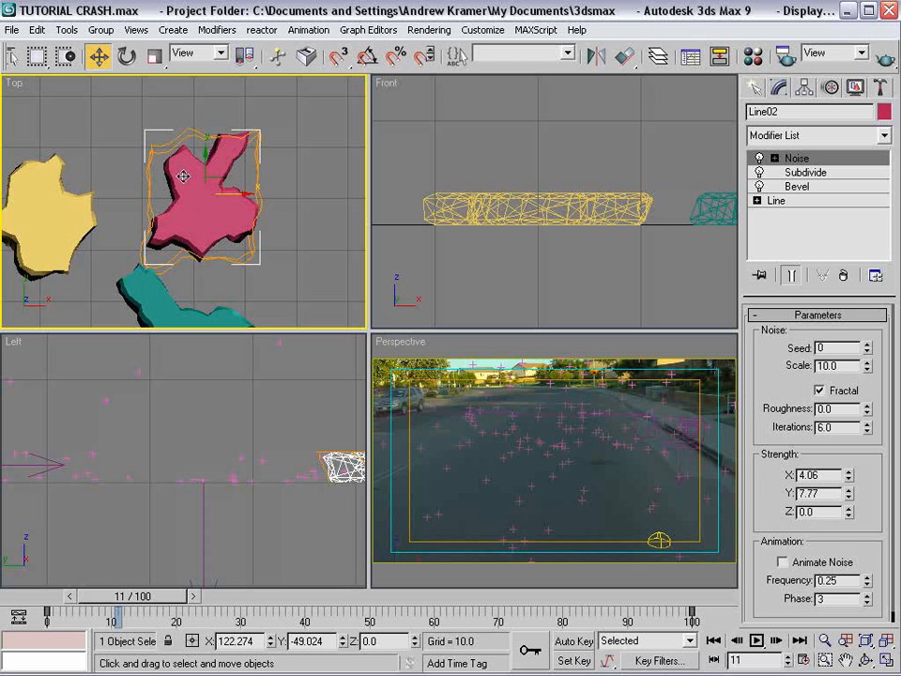
left_click(777, 200)
key("1")
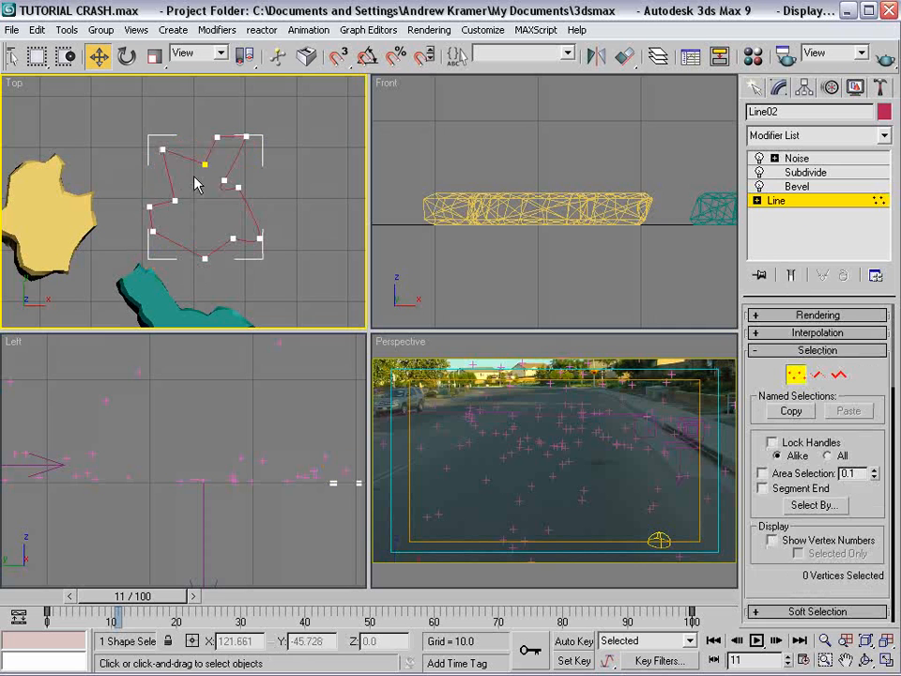
left_click_drag(255, 174, 181, 104)
key("Delete")
Step: Move Line02's two upper-right vertices outward to fill out that side of the outline
left_click_drag(245, 137, 281, 171)
left_click(217, 139)
left_click_drag(233, 123, 265, 101)
left_click(307, 139)
left_click(212, 205)
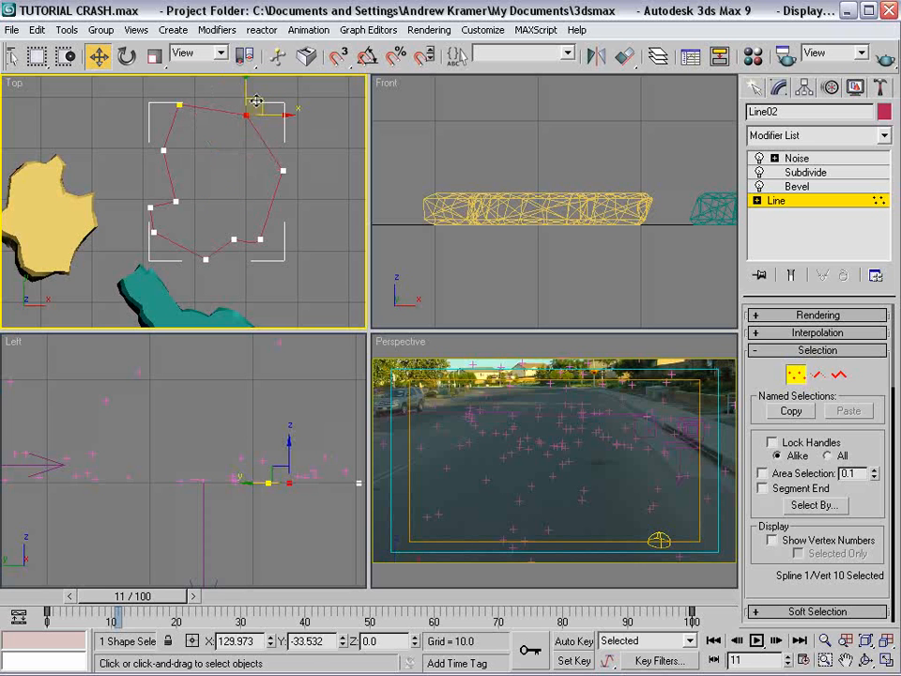
Step: Move Line02's two upper-left vertices slightly inward, return to the Noise level of its stack and deselect the rock
left_click(179, 105)
mouse_move(195, 94)
left_mouse_down()
mouse_move(230, 113)
mouse_move(212, 97)
left_mouse_up()
left_click(163, 150)
left_click_drag(182, 137, 187, 140)
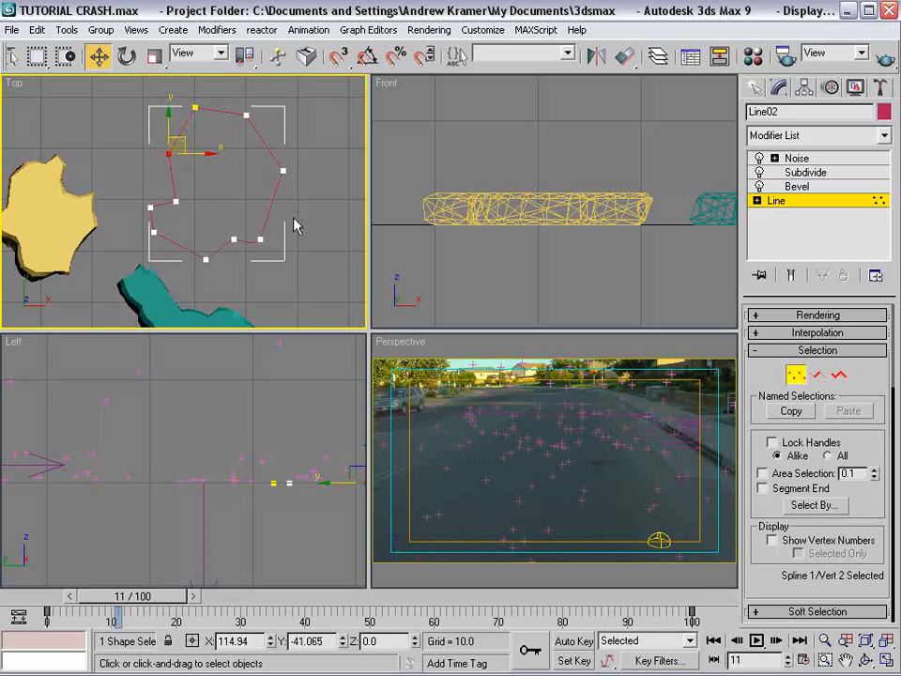
left_click(321, 226)
left_click(797, 158)
left_click(324, 241)
middle_click_drag(173, 244, 195, 174)
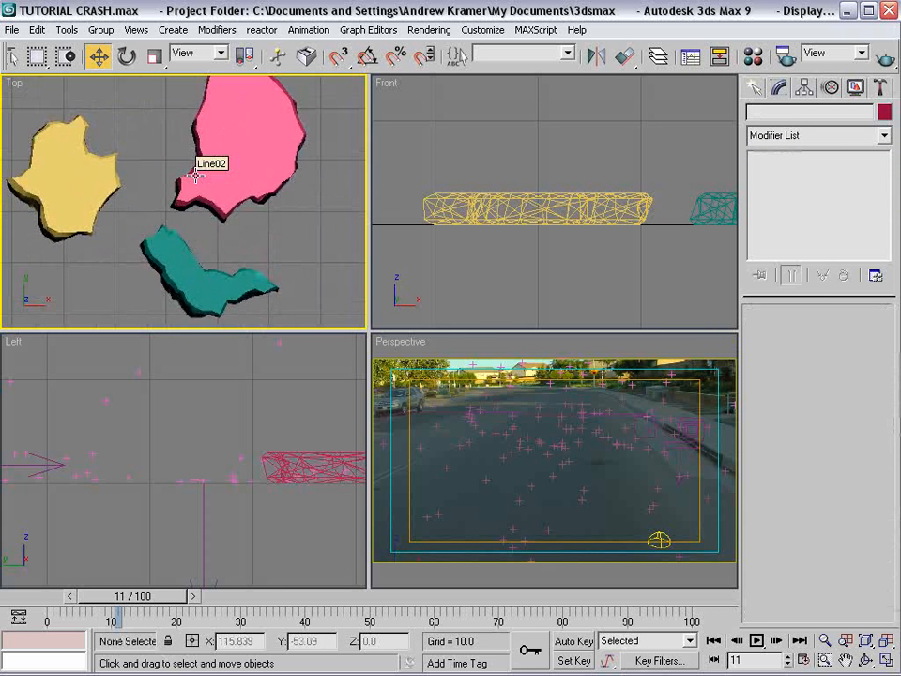
Step: Open the Material Editor, switch to the Explorer window, and open the Images\3D texture folder in an enlarged window
key("m")
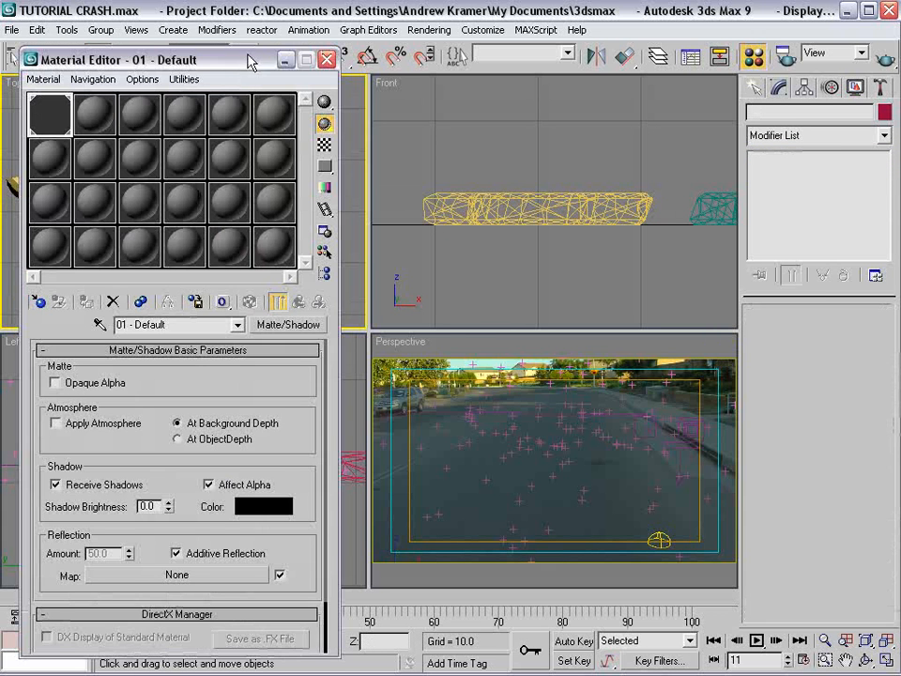
left_click_drag(191, 59, 233, 56)
key("alt+Tab")
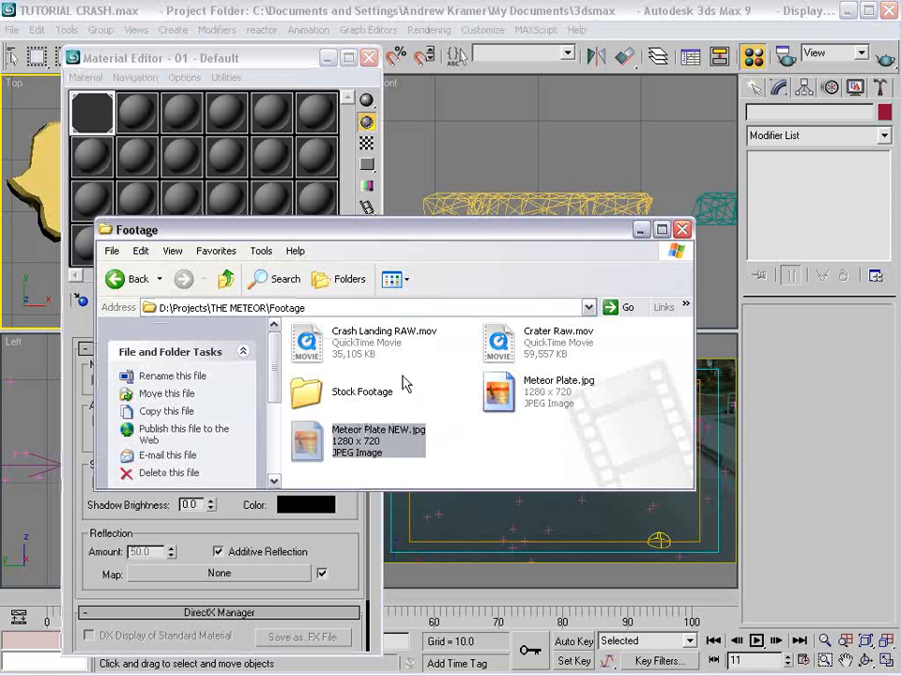
key("alt+Left")
double_click(436, 371)
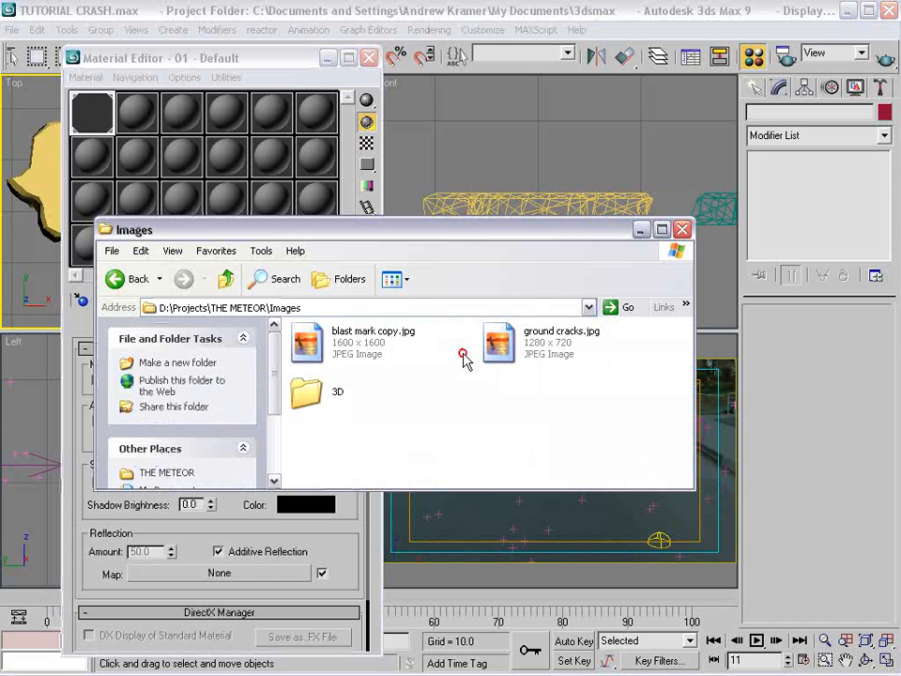
double_click(350, 391)
left_click_drag(691, 486, 754, 602)
key("alt+Tab")
key("alt+Tab")
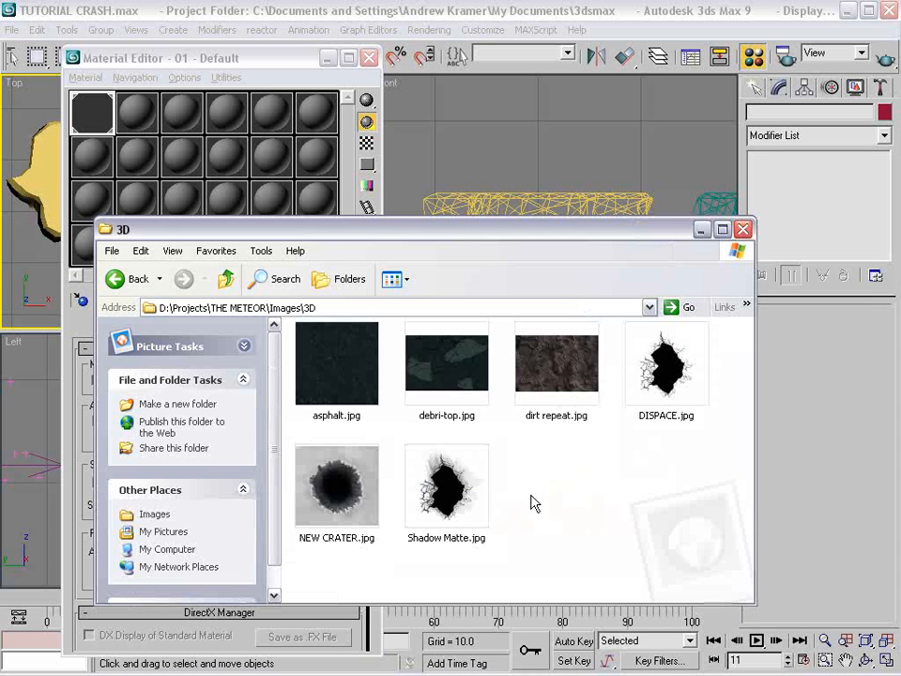
Step: Load asphalt.jpg as the texture of the second material sample and open that sample's magnified preview
left_click(362, 386)
left_click_drag(336, 371, 137, 115)
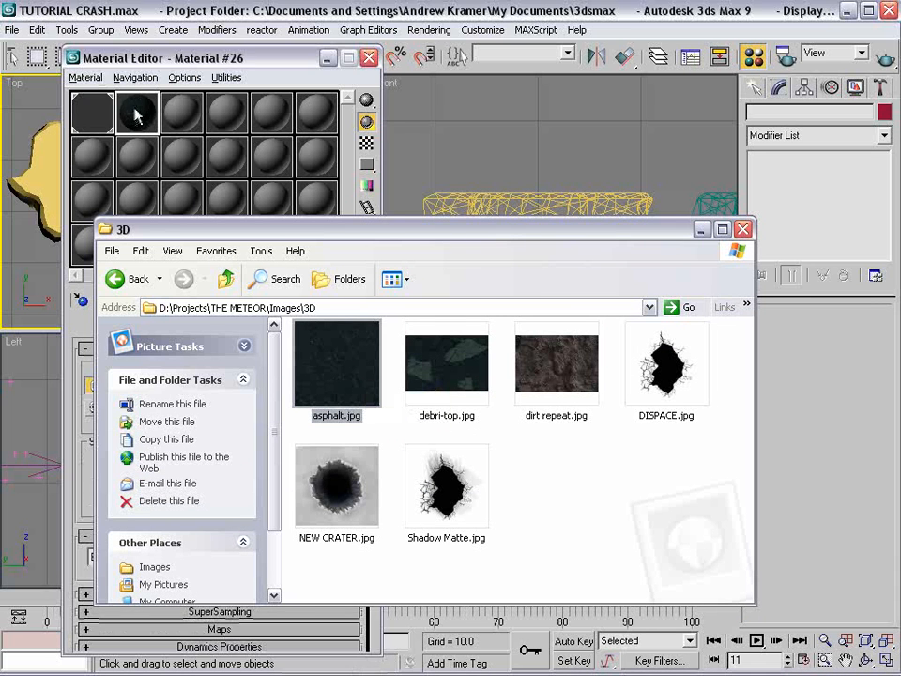
left_click(139, 113)
double_click(134, 116)
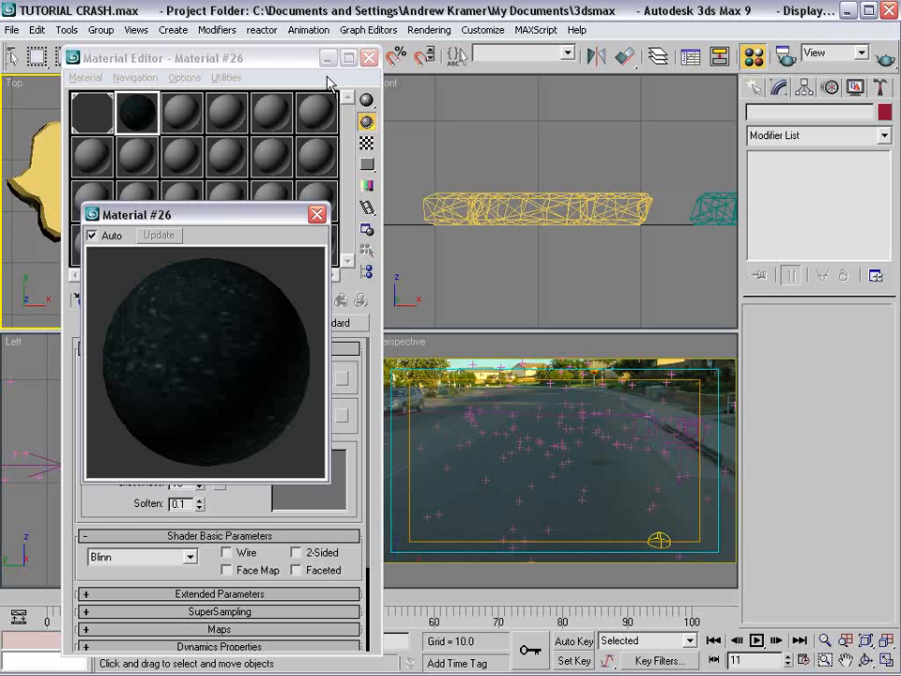
Step: Assign the asphalt material to the Line02 rock and set its Specular Level to 13
left_click_drag(271, 71, 633, 177)
left_click_drag(225, 337, 250, 143)
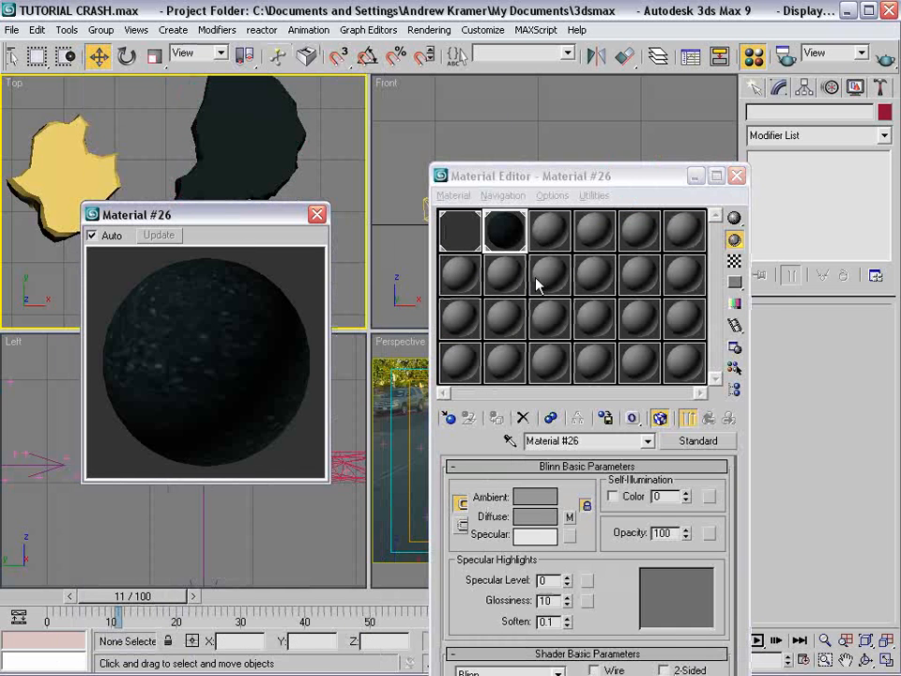
left_click_drag(483, 176, 379, 21)
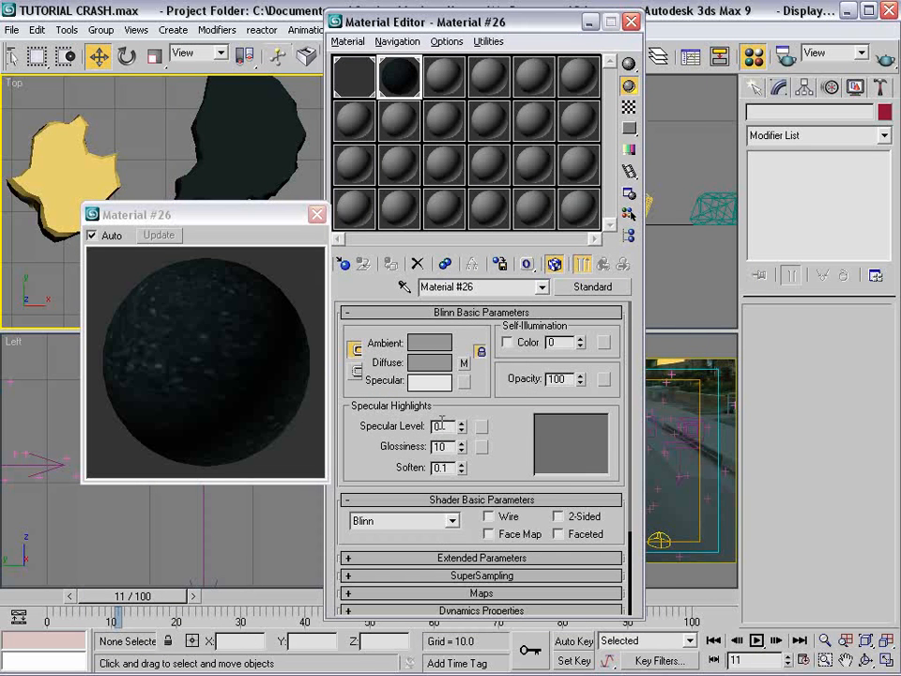
mouse_move(460, 427)
left_mouse_down()
mouse_move(467, 428)
mouse_move(461, 457)
mouse_move(461, 449)
left_mouse_up()
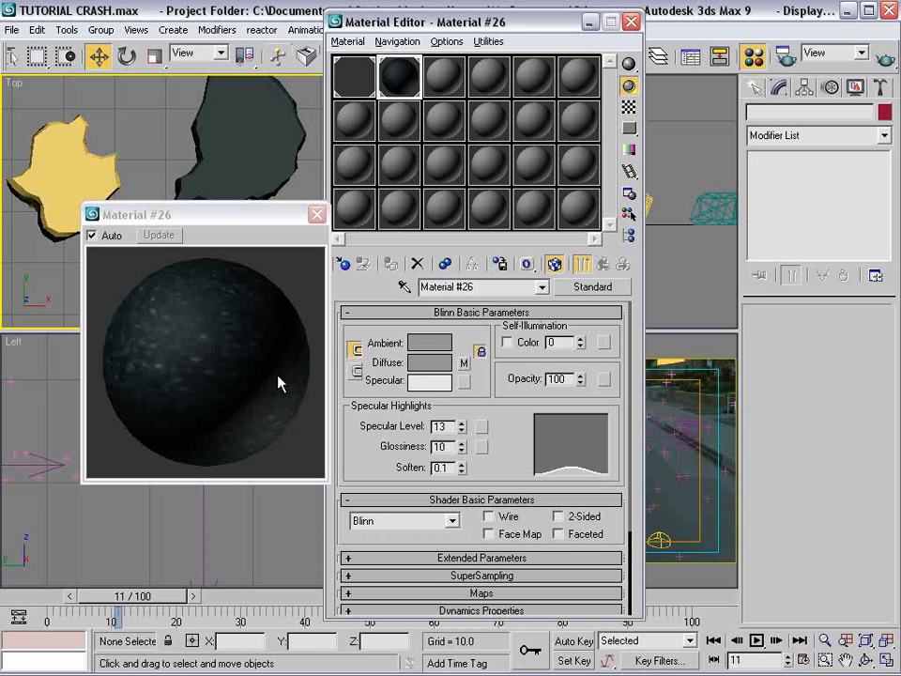
Step: Change the asphalt material's diffuse color from grey to a muted dark teal
left_click_drag(518, 31, 467, 6)
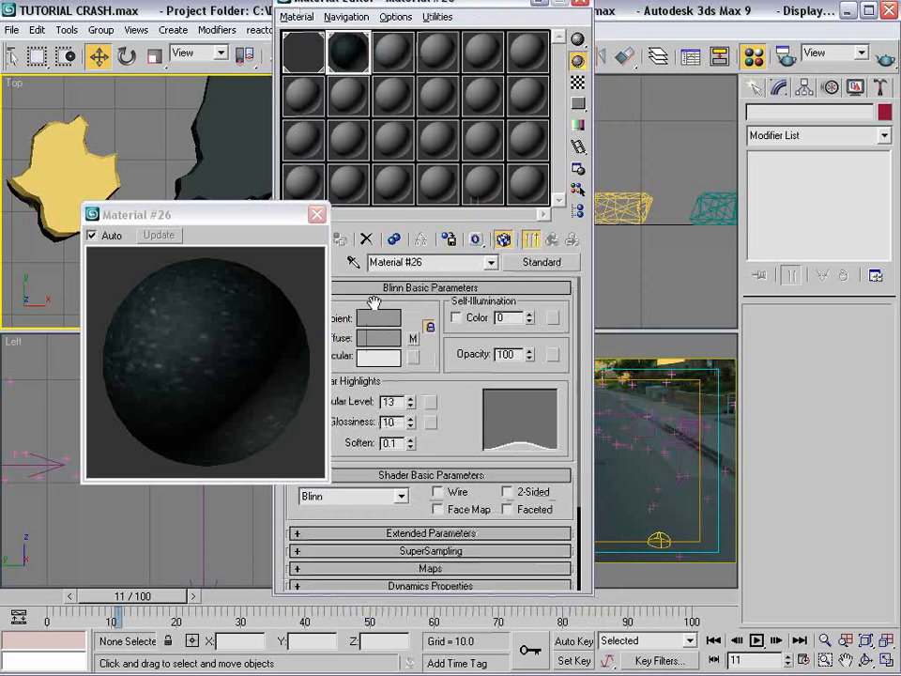
left_click(385, 340)
left_click(383, 142)
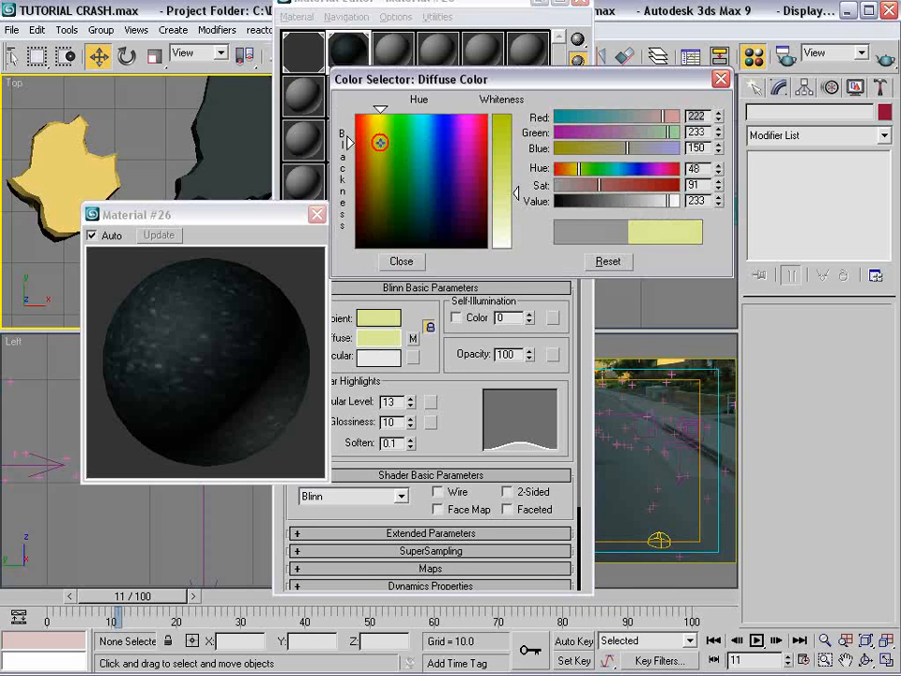
left_click_drag(382, 142, 412, 168)
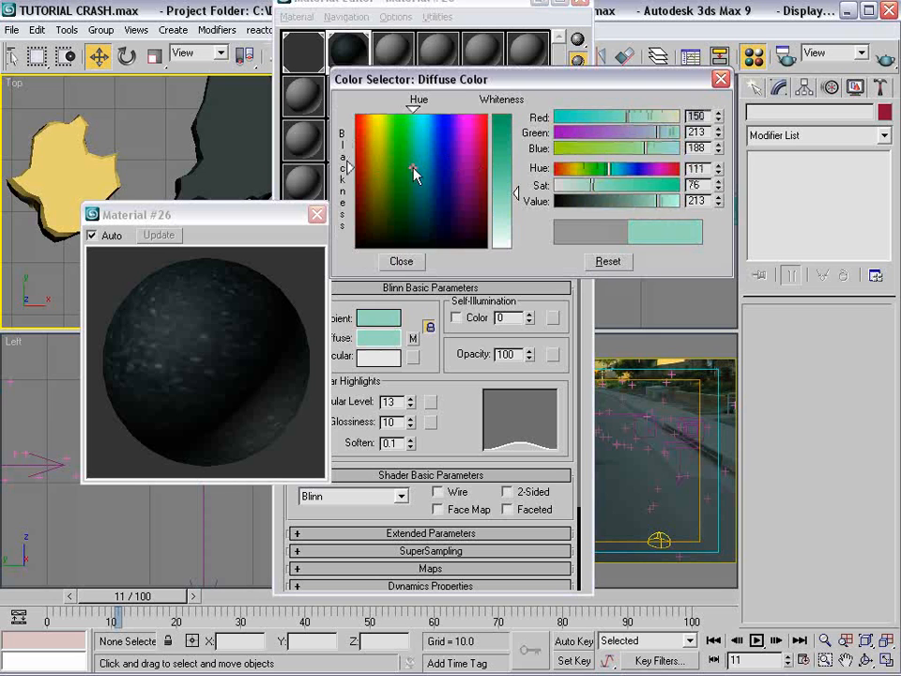
left_click_drag(638, 201, 631, 201)
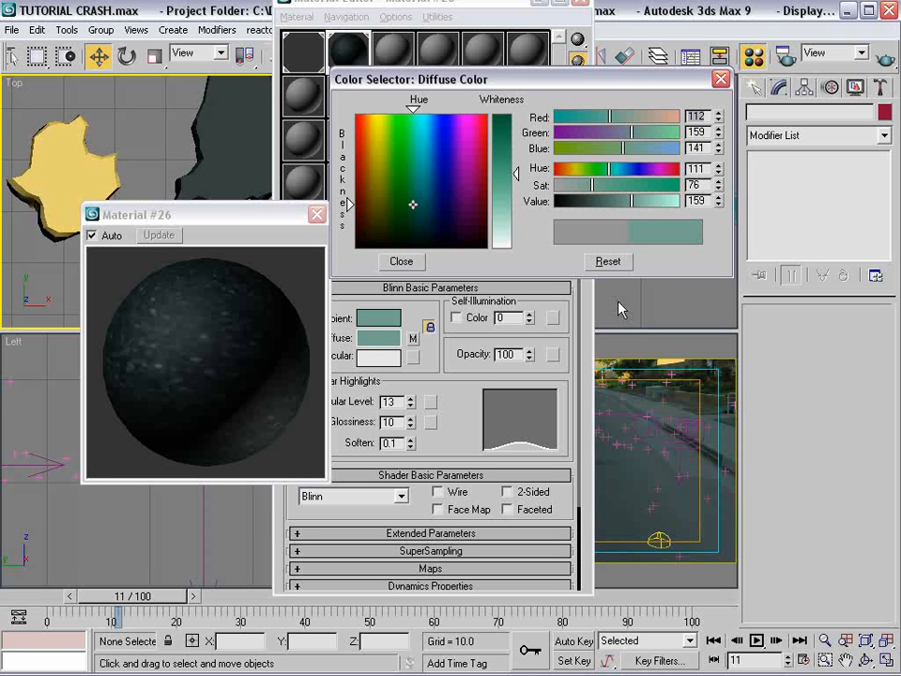
left_click(617, 203)
left_click(602, 184)
left_click(385, 262)
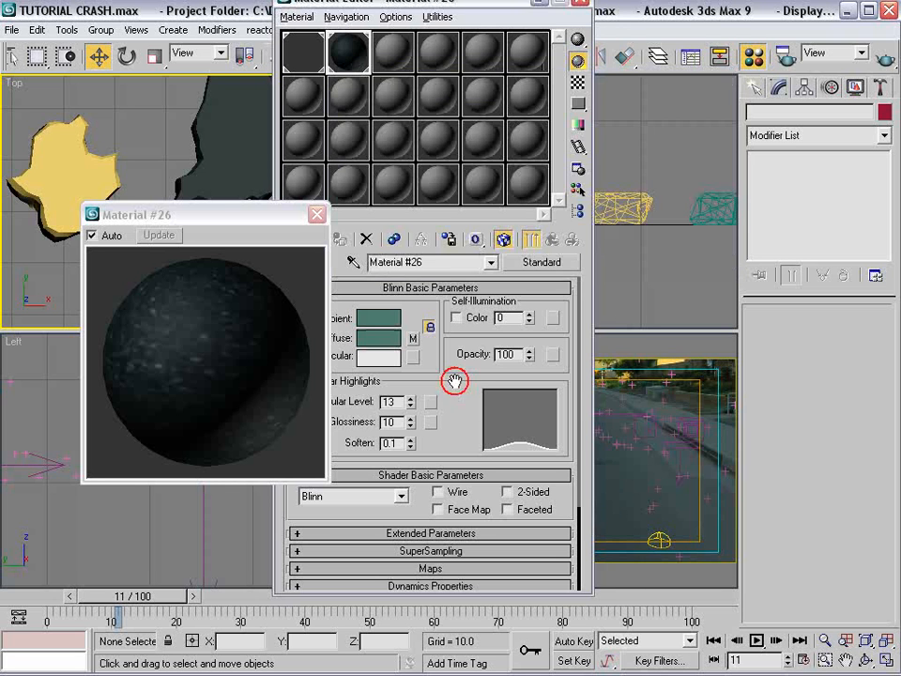
Step: Set the Diffuse Color map amount of the asphalt material to 80 and close the Material Editor
left_click_drag(458, 404, 455, 292)
left_click_drag(261, 217, 193, 222)
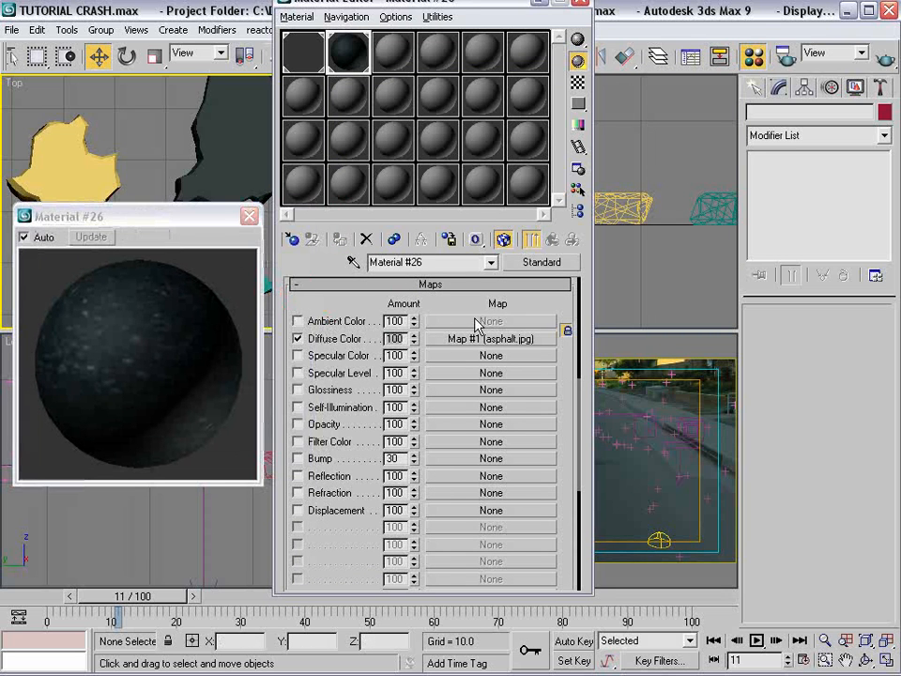
key("Return")
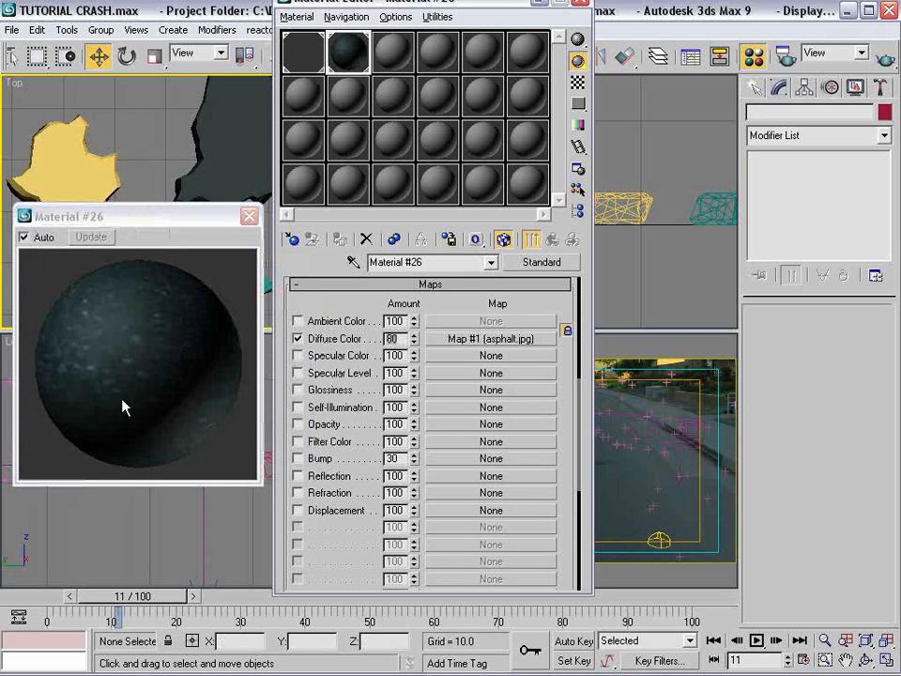
left_click_drag(433, 297, 458, 581)
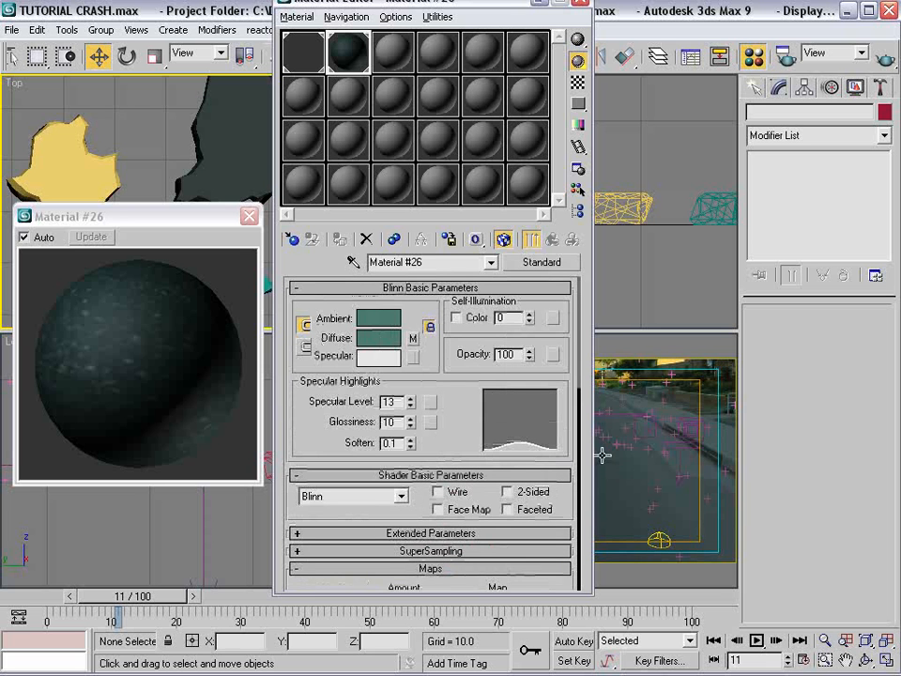
left_click_drag(527, 6, 523, 19)
left_click(577, 10)
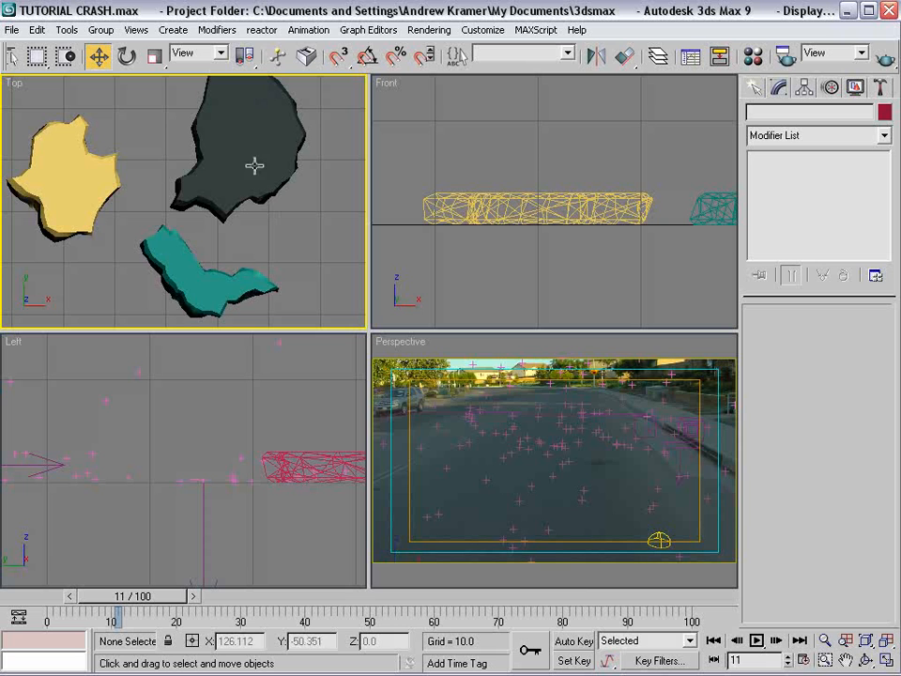
Step: Reopen the asphalt material's diffuse bitmap, view its image, and turn on showing the map in the viewport
key("m")
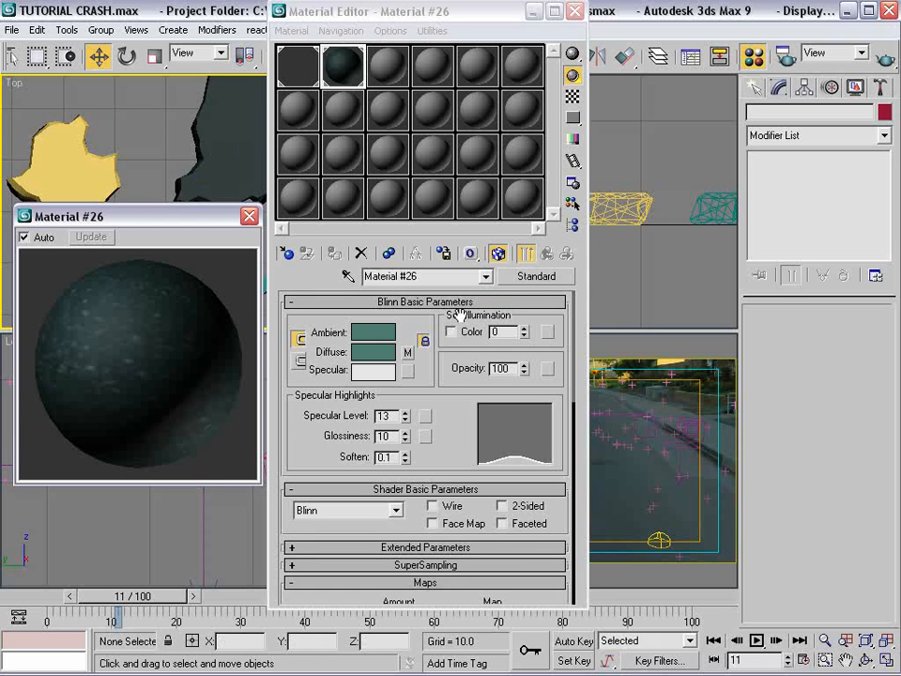
left_click(409, 352)
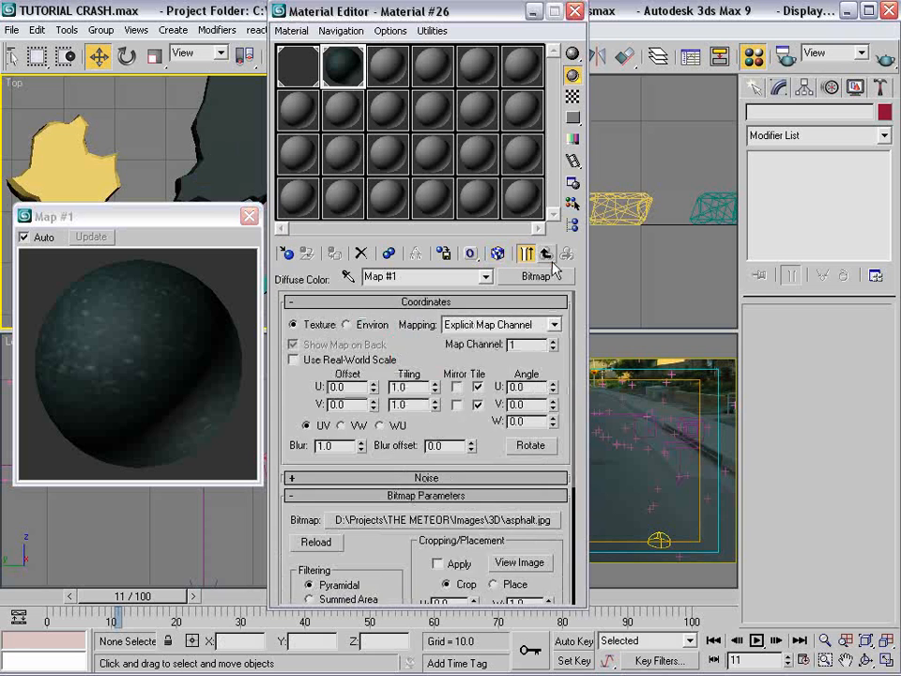
left_click(545, 253)
left_click(409, 353)
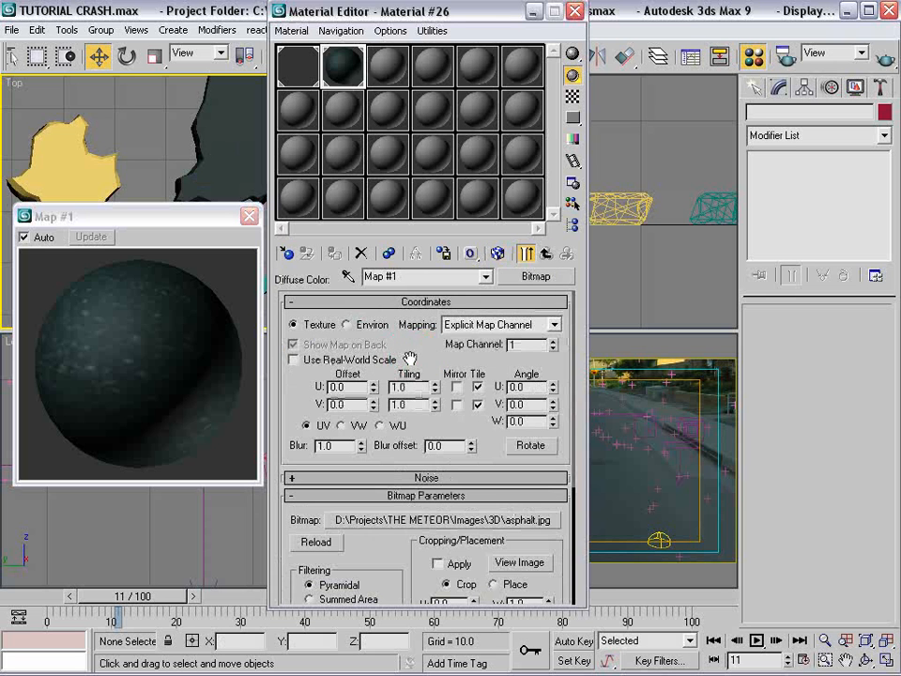
left_click(525, 562)
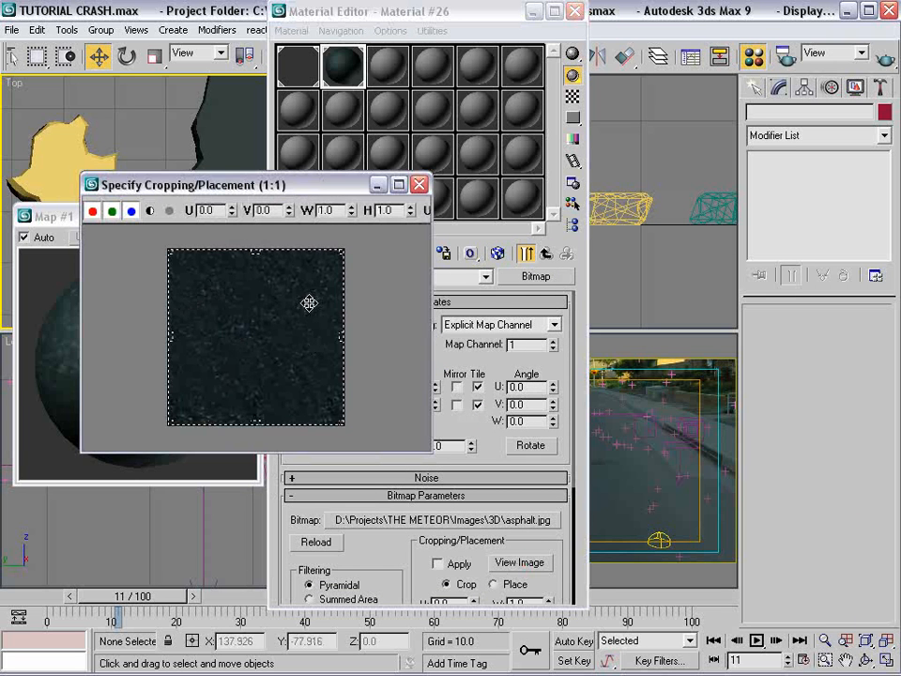
left_click(418, 183)
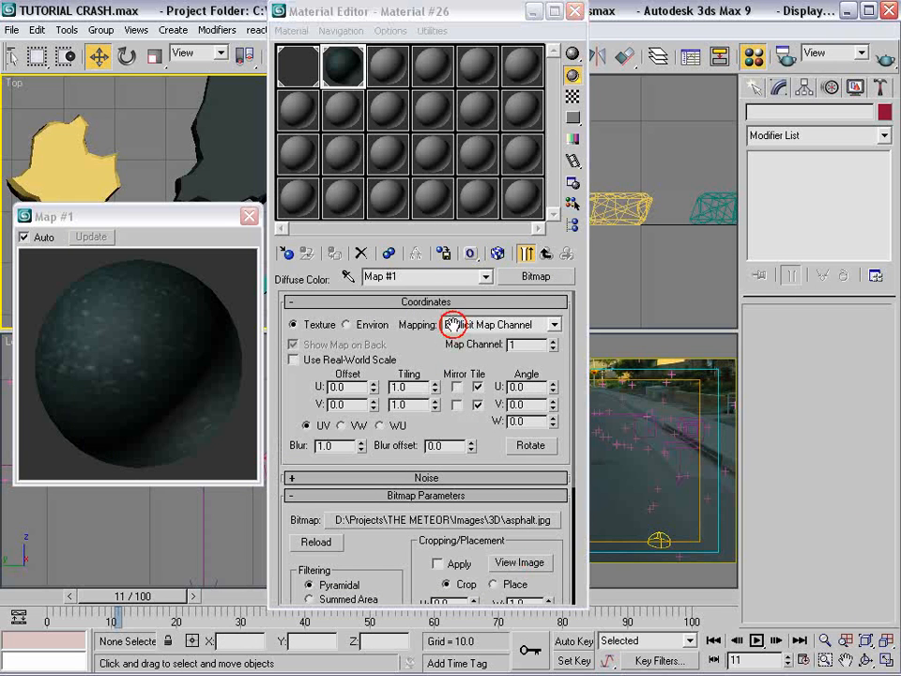
left_click(496, 256)
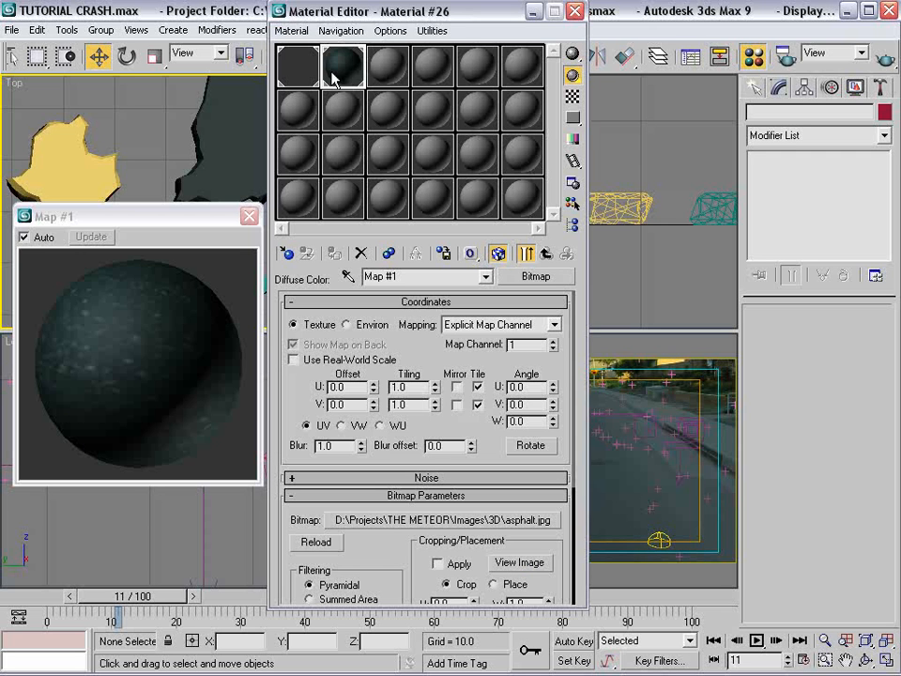
Step: Select the Line02 rock, close the Material Editor and add a UVW Mapping modifier to the rock
left_click(232, 112)
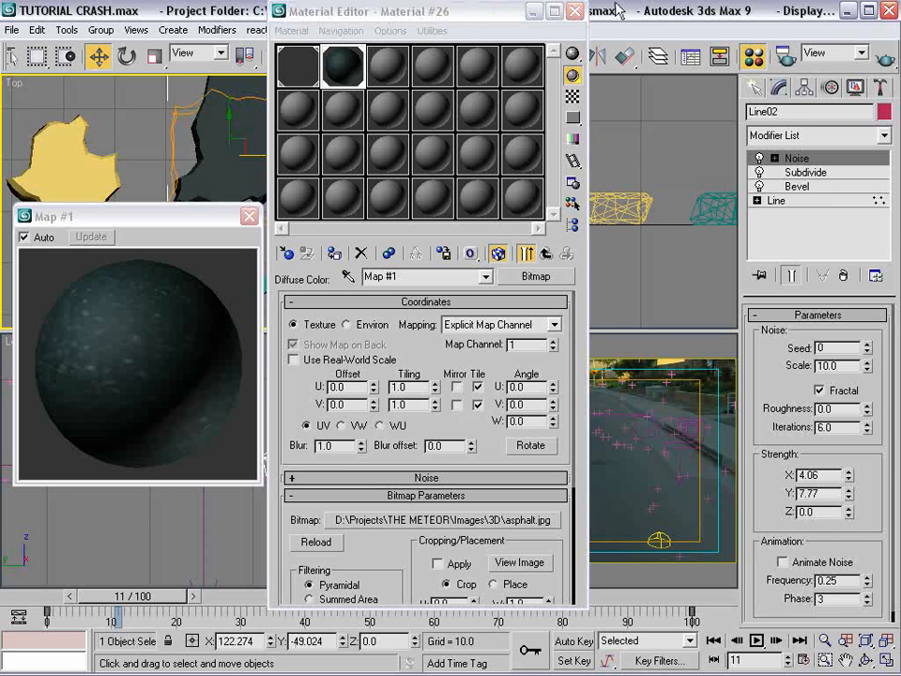
left_click(575, 11)
left_click(332, 137)
left_click(266, 136)
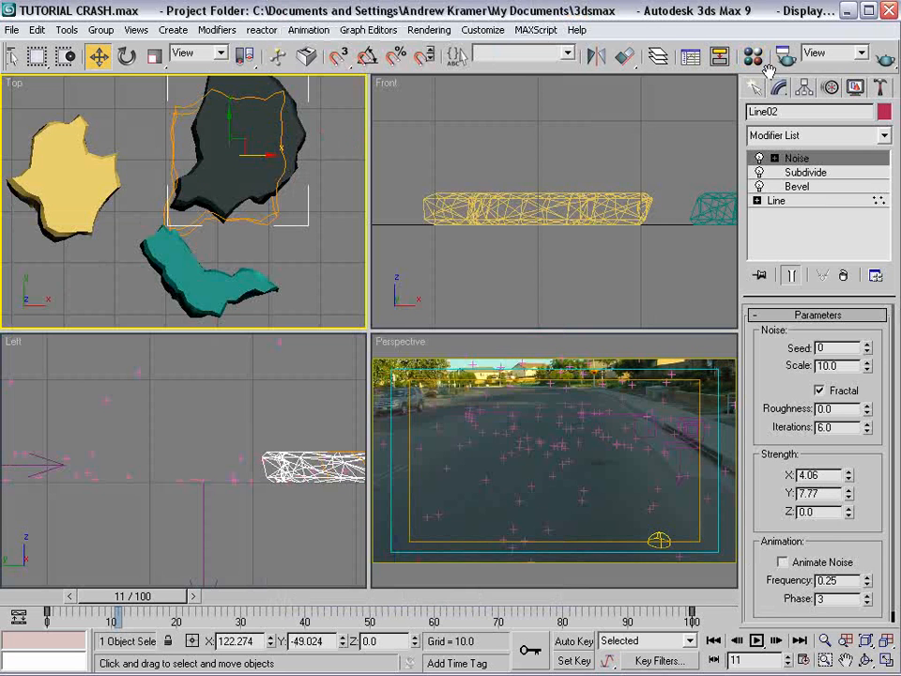
left_click(858, 137)
scroll(889, 180, "down", 2)
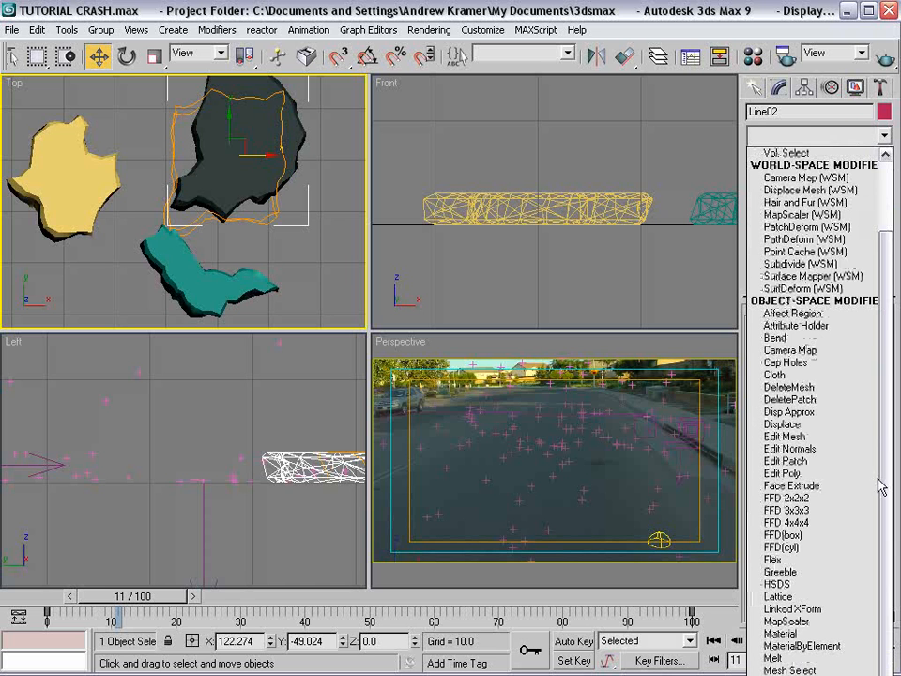
left_click(815, 440)
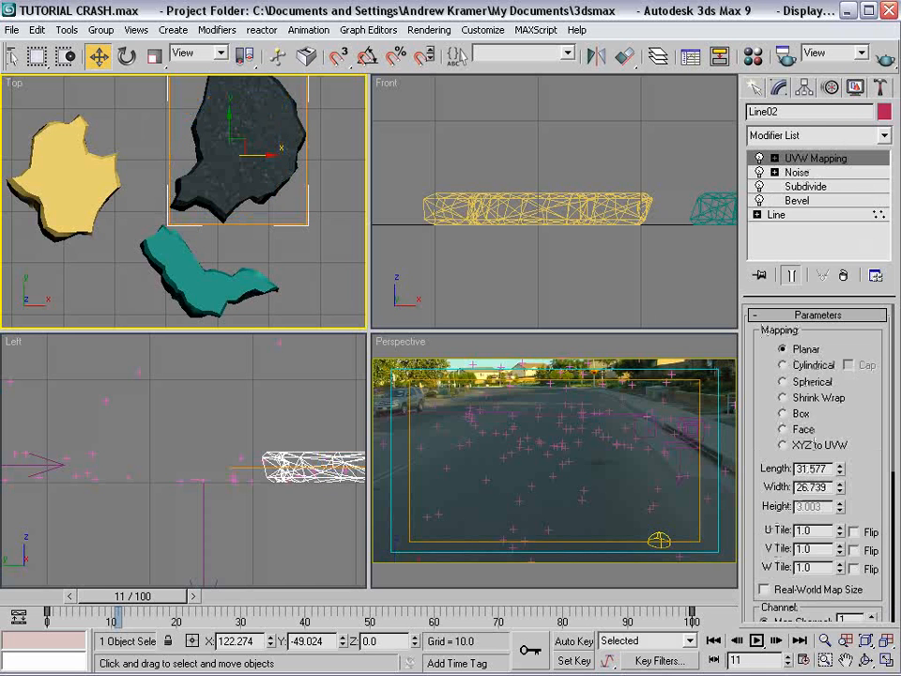
Step: Switch the UVW Mapping type of the Line02 rock to Box
middle_click_drag(268, 125, 246, 177)
scroll(247, 177, "up", 3)
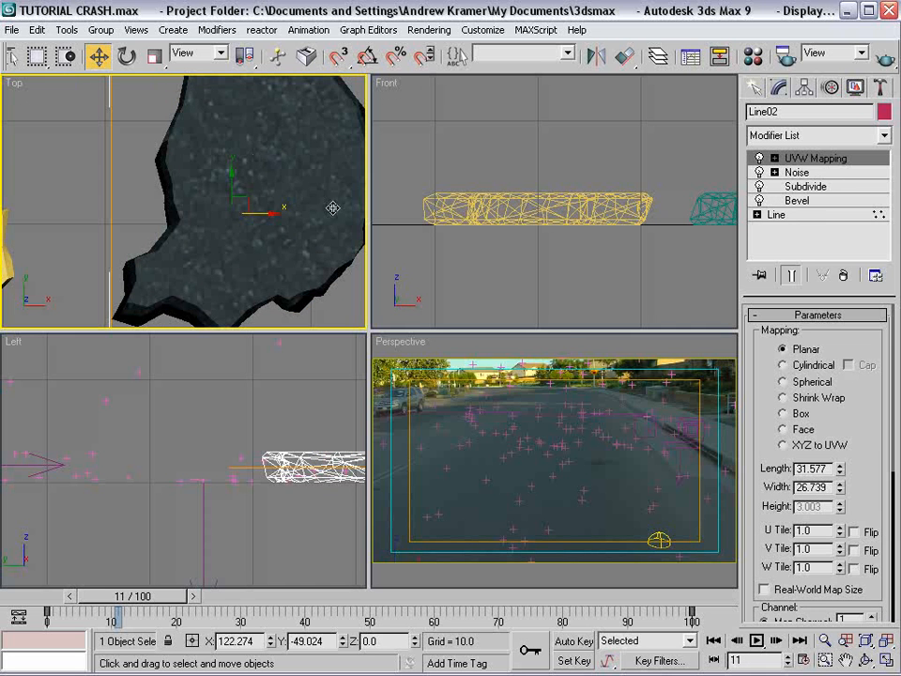
left_click(783, 414)
middle_click_drag(215, 221, 113, 231)
left_click_drag(867, 427, 867, 398)
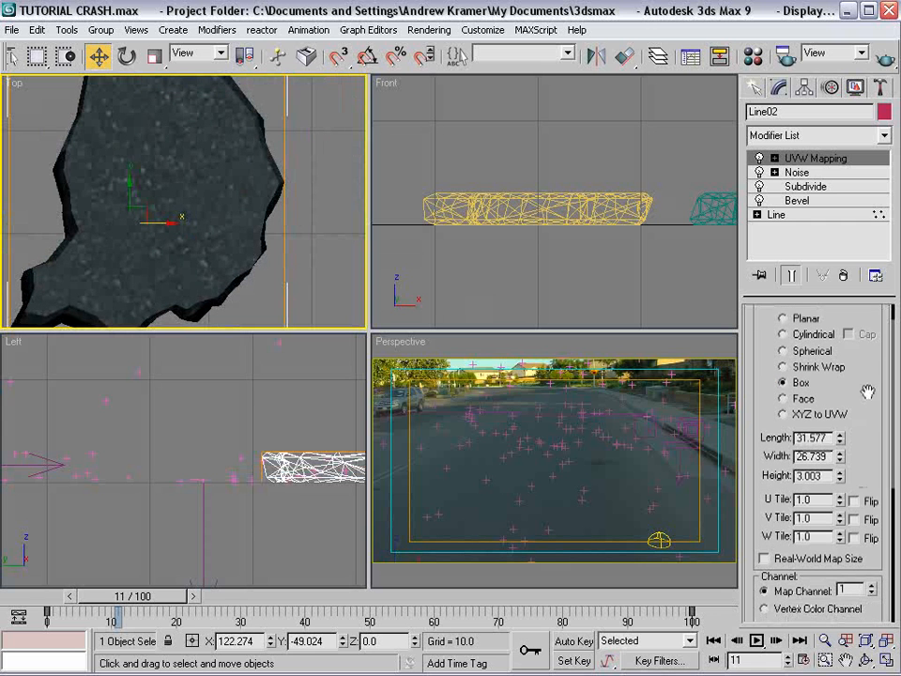
Step: Set the box mapping's length, width and height to 25 each and deselect the rock
left_click(828, 437)
type("25")
key("Tab")
type("25")
key("Tab")
type("25.0")
scroll(198, 213, "down", 3)
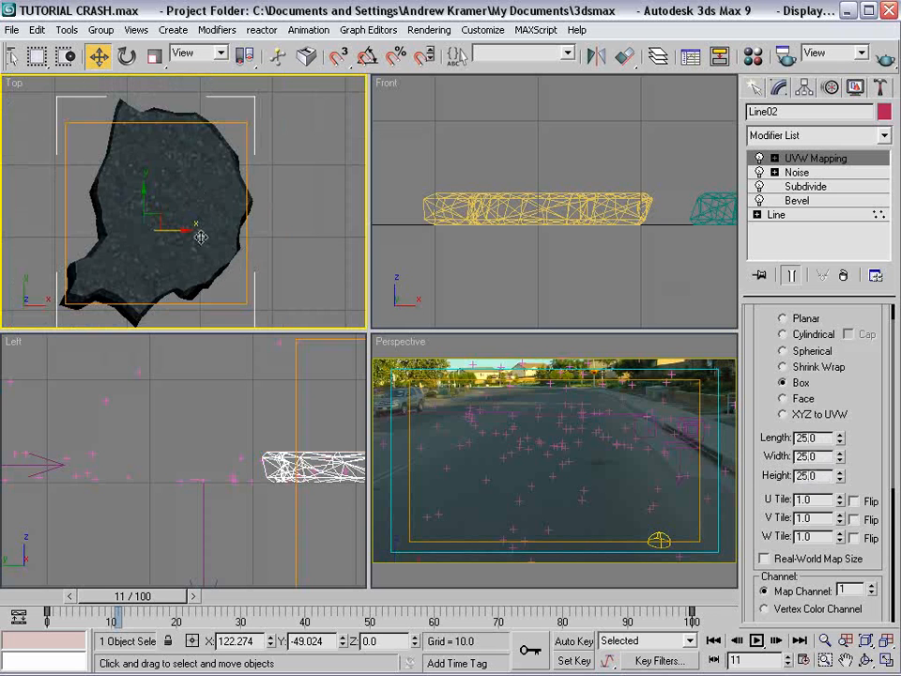
left_click(326, 242)
middle_click_drag(180, 225, 213, 194)
Step: Copy Line02's UVW Mapping modifier, paste it onto the Line03 and Line01 rocks, and deselect everything
left_click(249, 185)
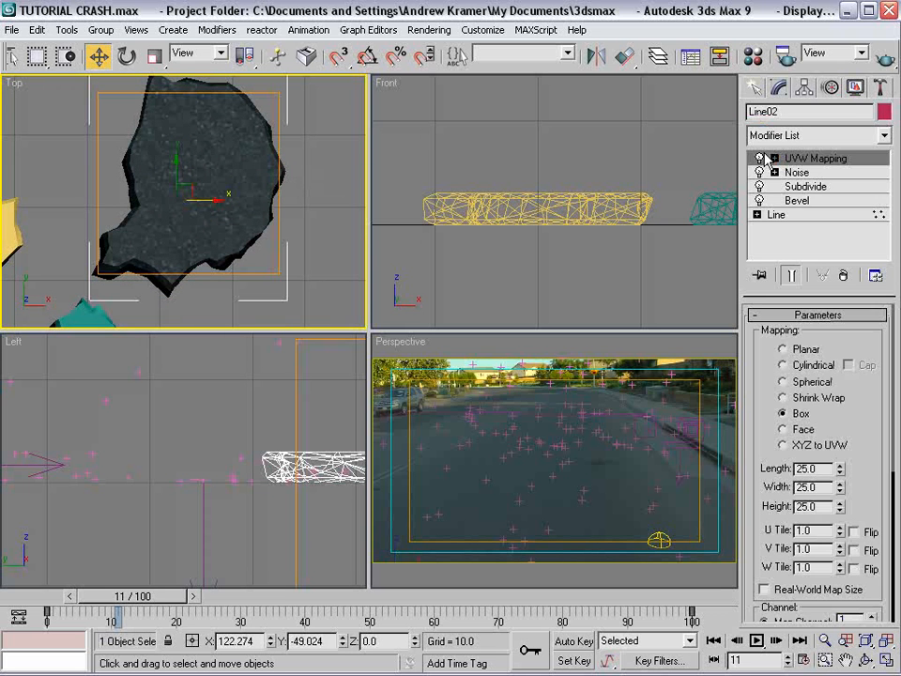
right_click(805, 162)
left_click(777, 215)
middle_click_drag(119, 205, 185, 124)
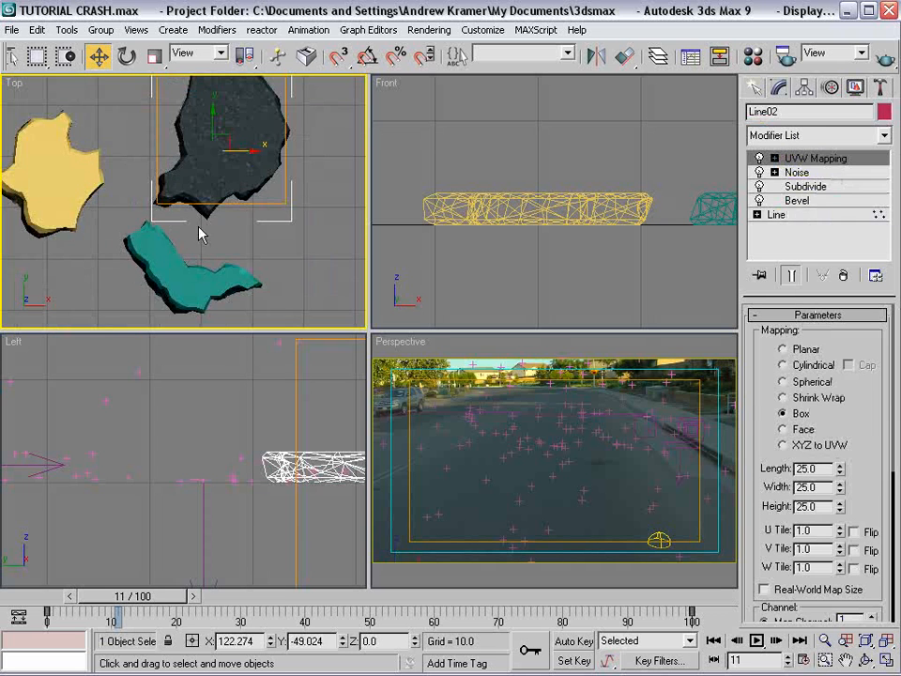
left_click(232, 254)
right_click(792, 164)
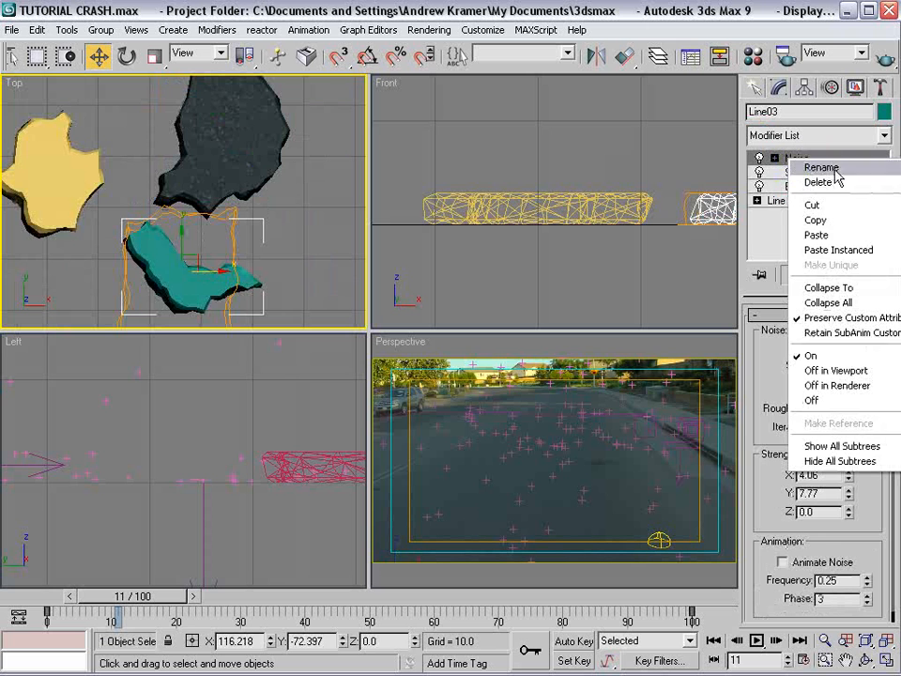
left_click(811, 235)
left_click(14, 194)
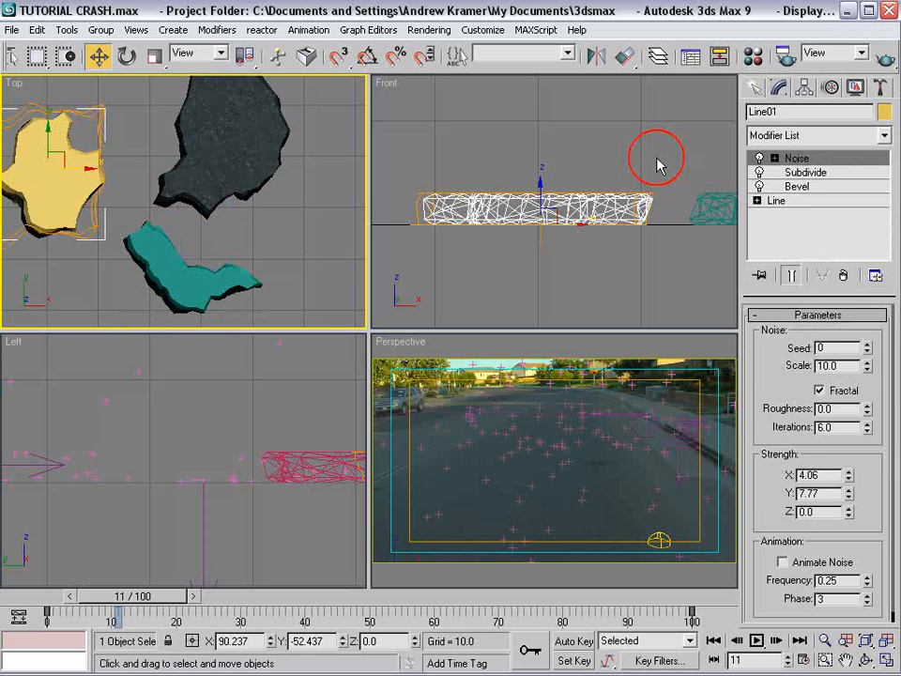
right_click(793, 159)
left_click(820, 232)
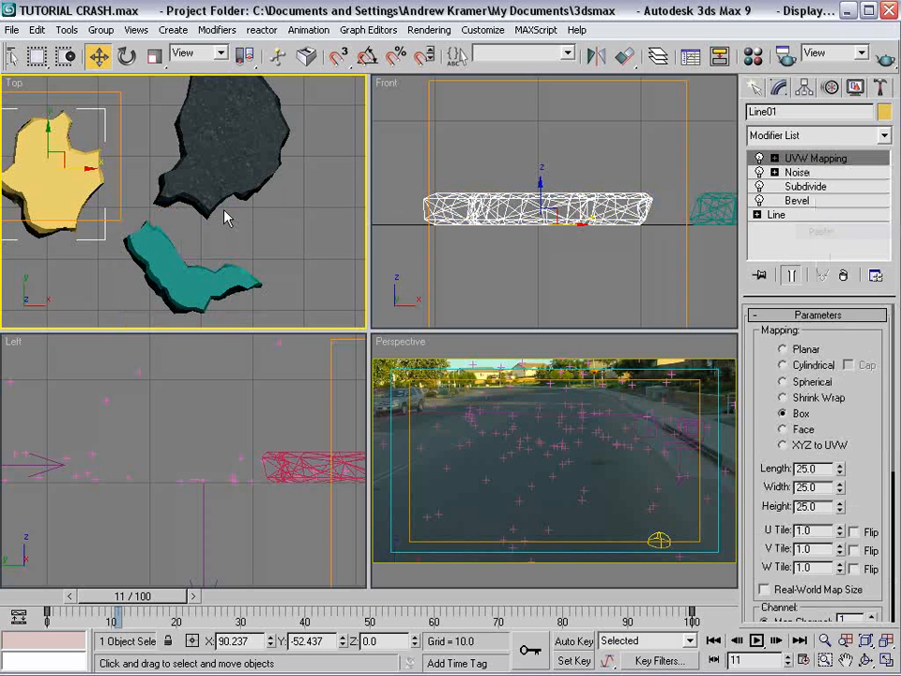
left_click(306, 251)
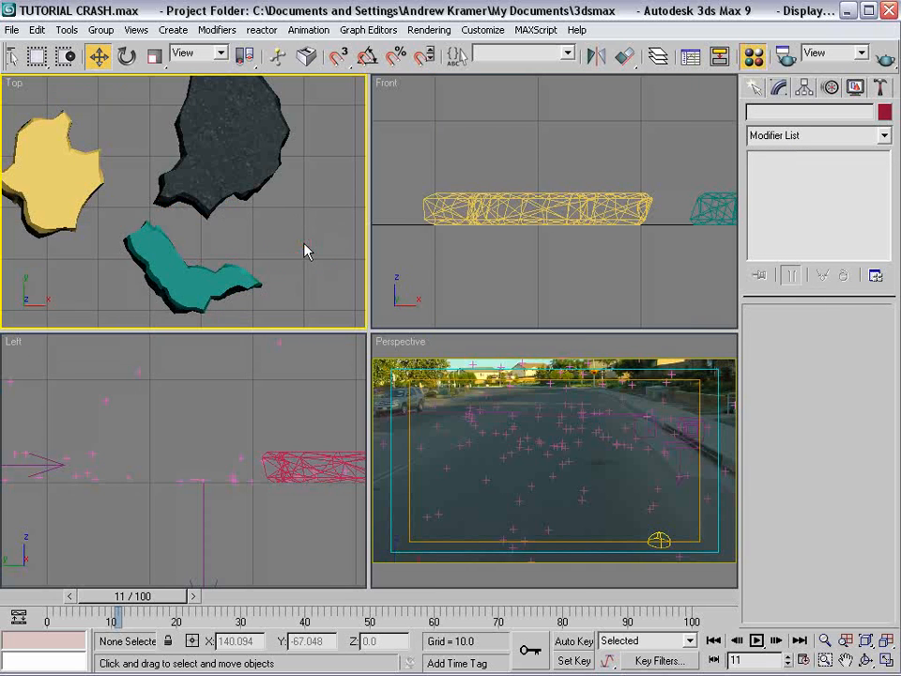
Step: Assign the asphalt material to the Line03 and Line01 rocks, then close the sample preview and the Material Editor
key("m")
left_click_drag(228, 225, 453, 242)
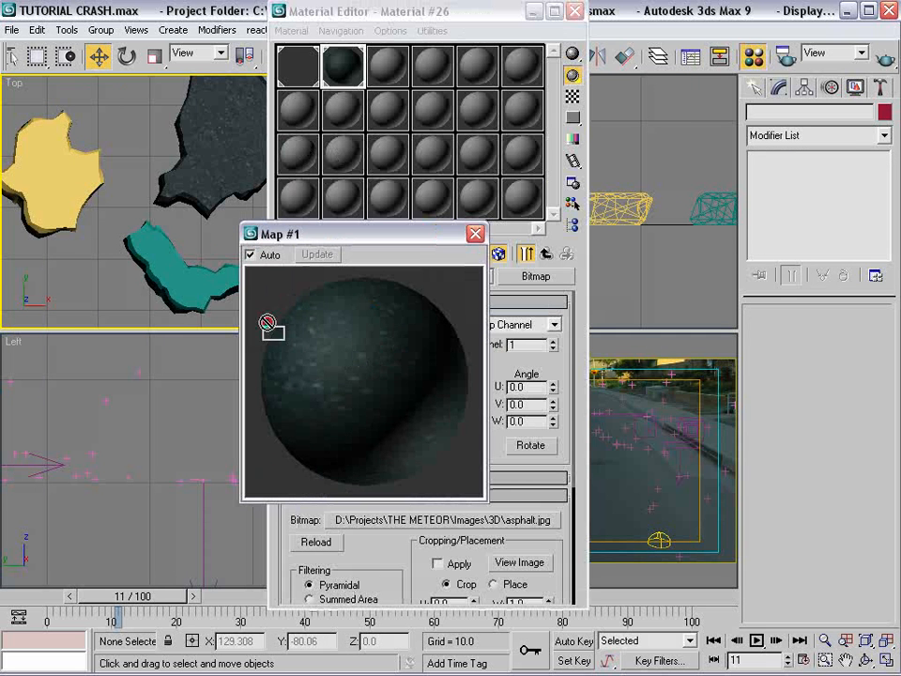
left_click_drag(54, 228, 52, 213)
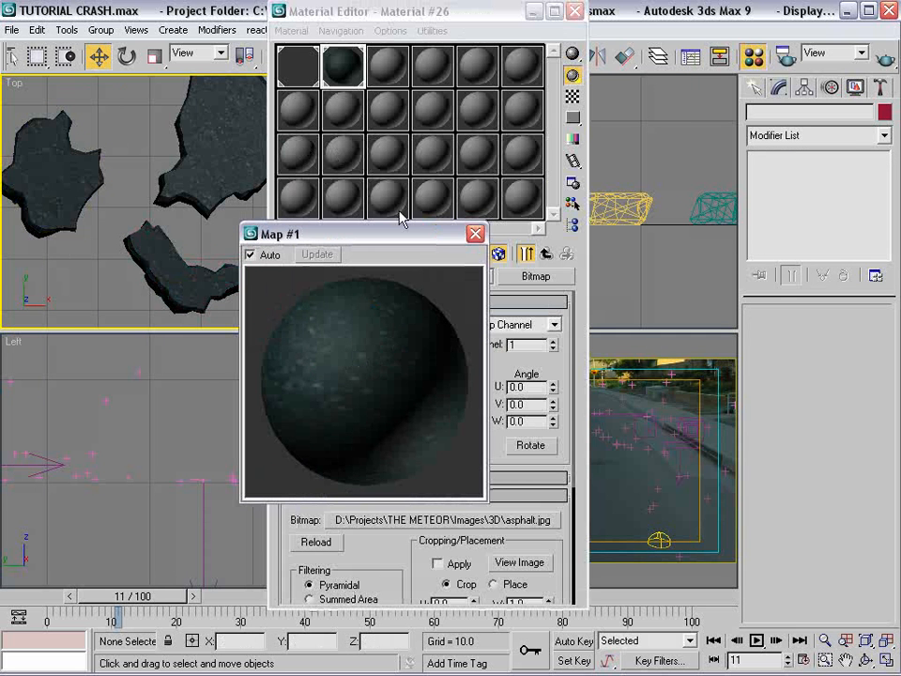
left_click(475, 233)
left_click(579, 14)
scroll(199, 225, "down", 2)
middle_click_drag(163, 240, 195, 217)
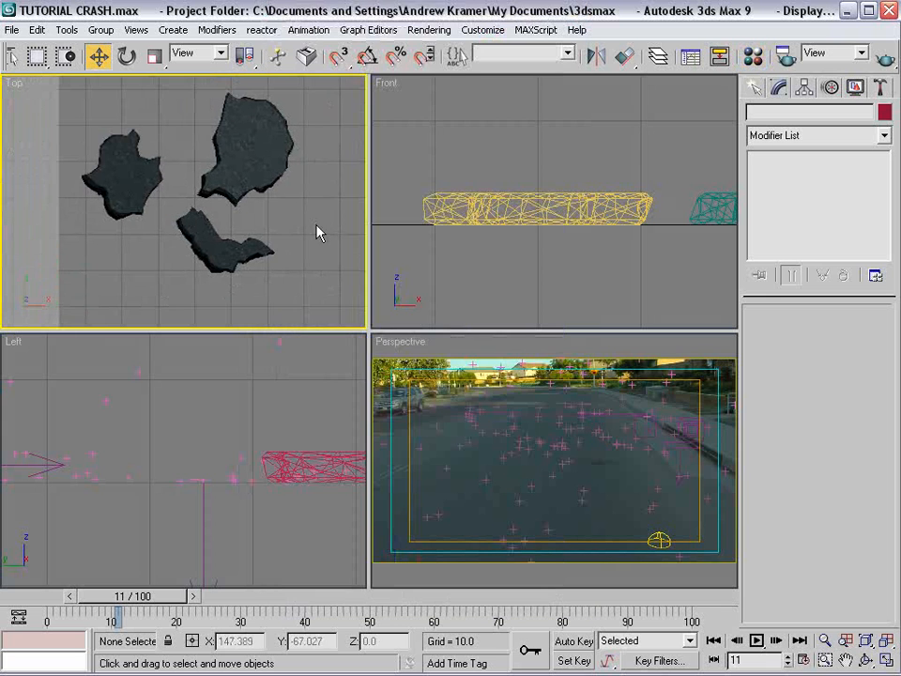
right_click(311, 220)
right_click(313, 211)
right_click(320, 218)
Step: Create a standard primitive sphere of about 2.6 radius beneath the rock fragments in the Top view
left_click(753, 89)
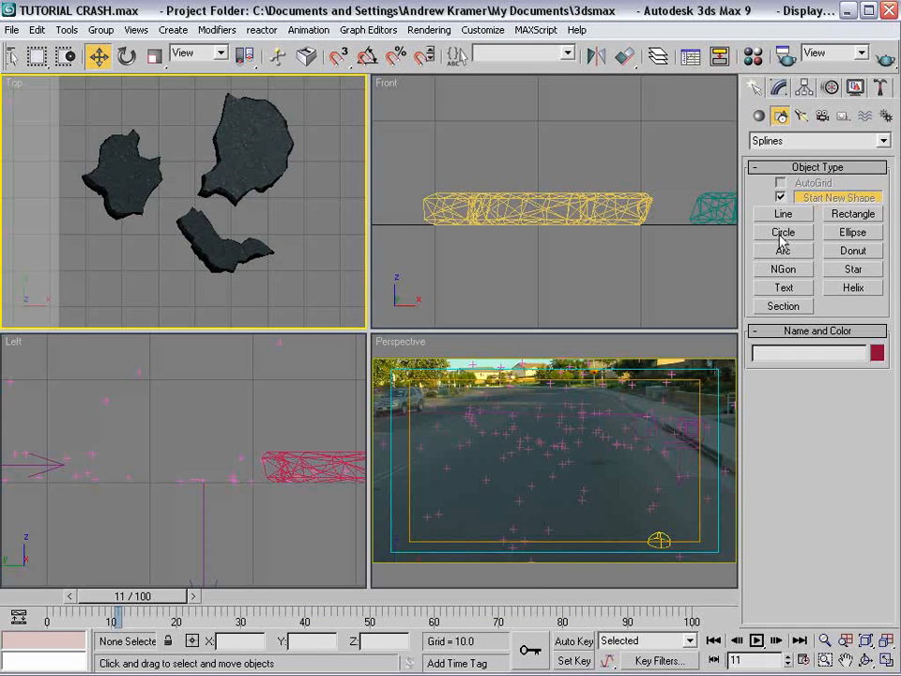
left_click(760, 115)
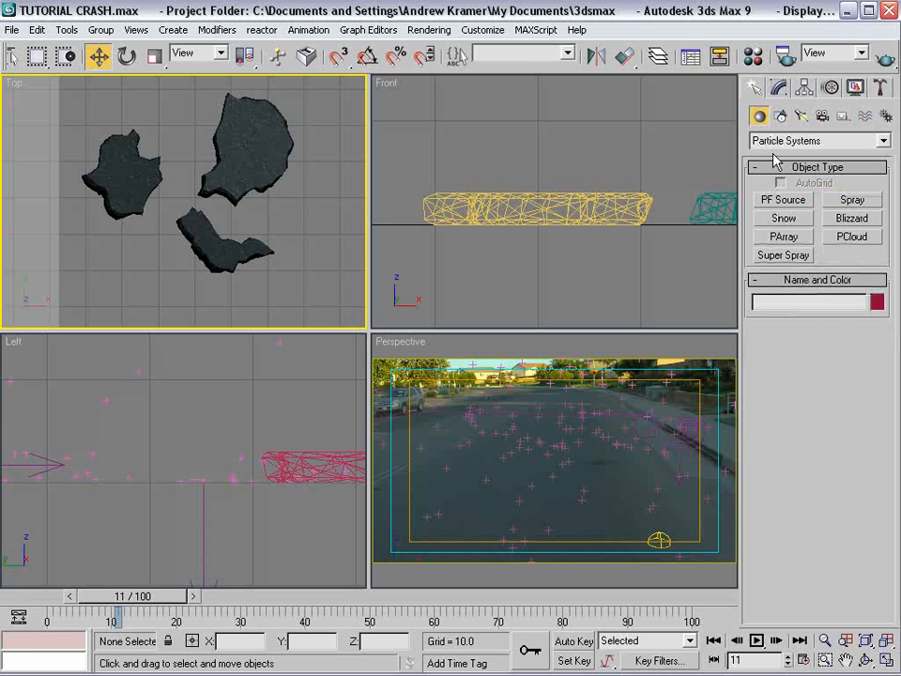
left_click(766, 141)
left_click(769, 157)
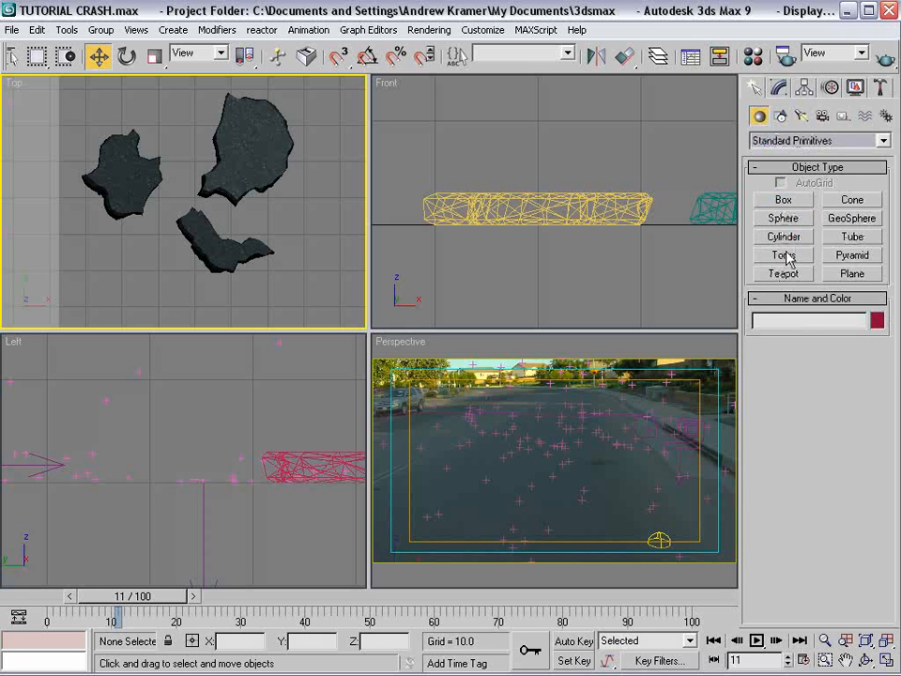
left_click(784, 218)
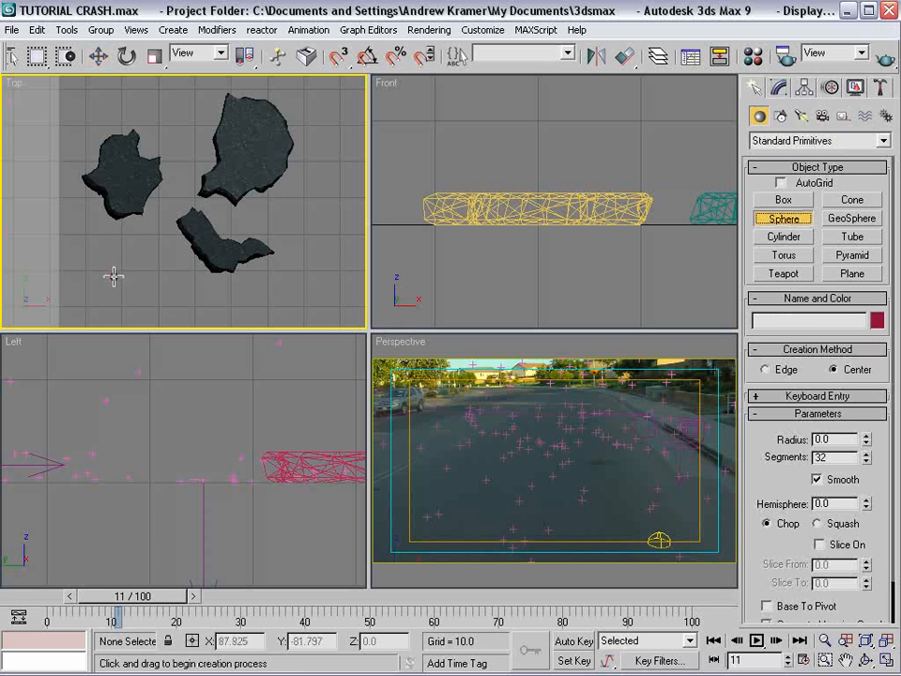
left_click_drag(113, 275, 126, 277)
Step: Set the new sphere's segments to 12
left_click(778, 87)
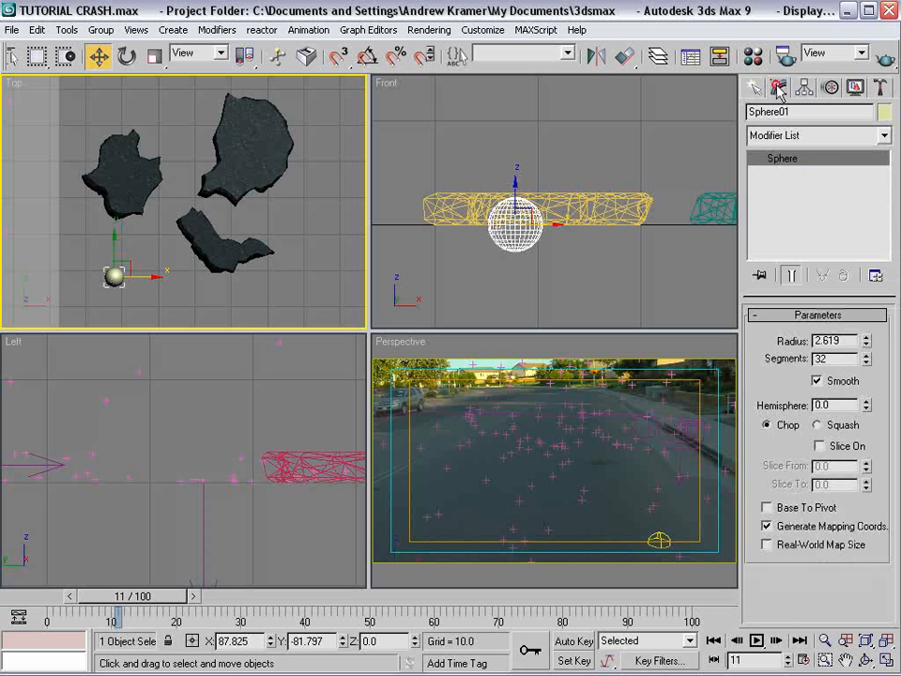
double_click(834, 358)
type("10")
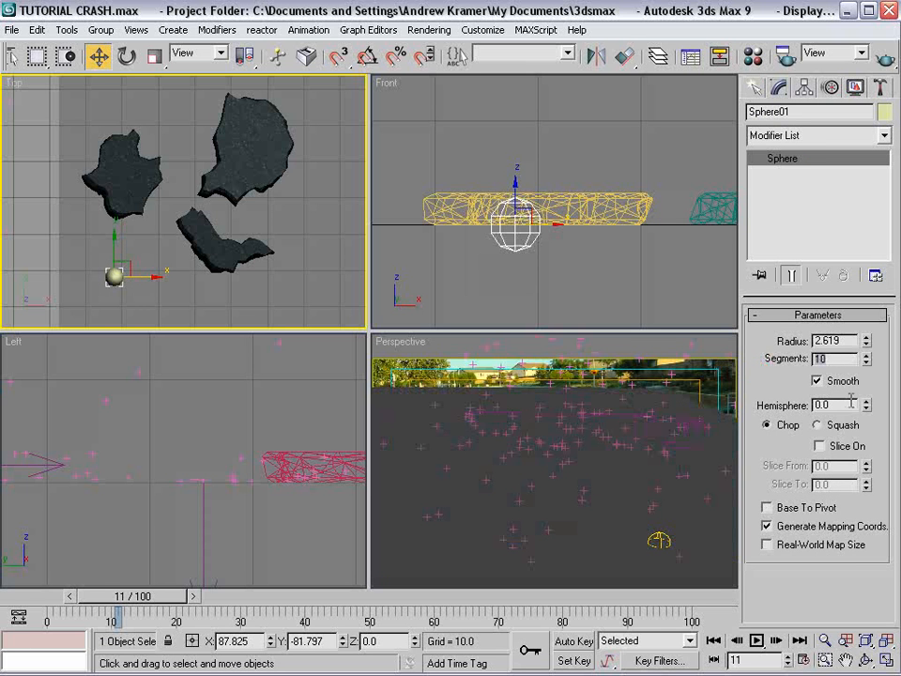
type("12")
Step: Add a Noise modifier to the sphere and enable its Fractal option
left_click(882, 135)
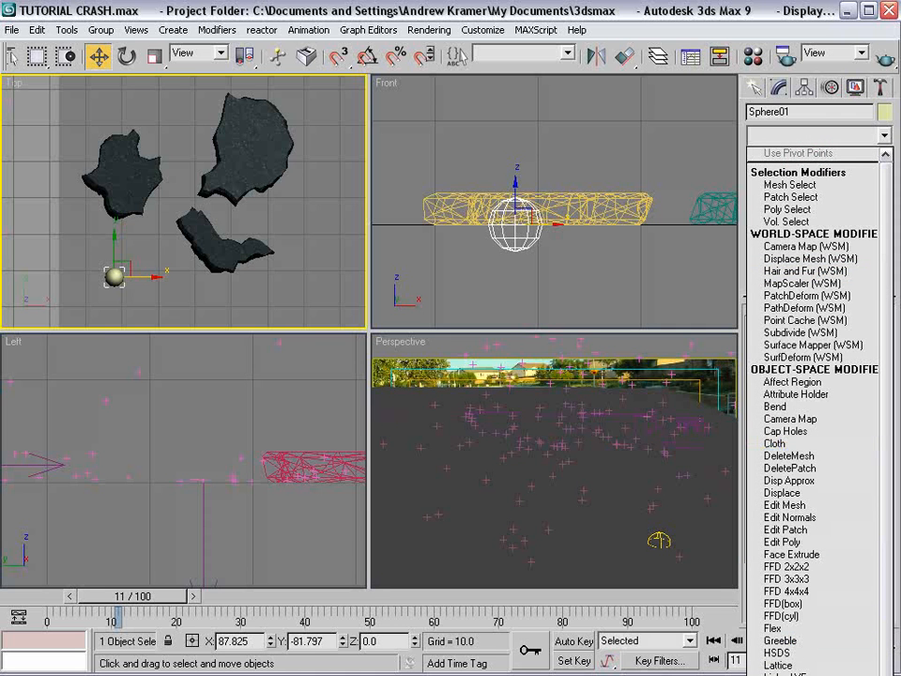
left_click(791, 673)
middle_click_drag(206, 212, 239, 127)
scroll(187, 192, "up", 5)
middle_click_drag(185, 196, 216, 237)
double_click(848, 366)
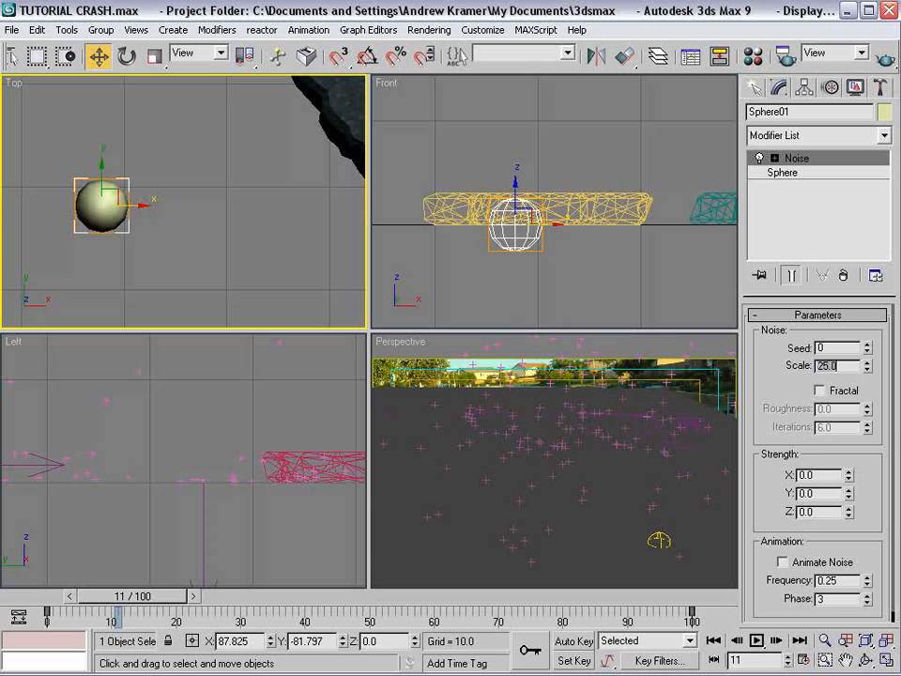
left_click(819, 389)
Step: Set the sphere's noise strength to about 6.75 in X and 6 in both Y and Z
left_click_drag(848, 474, 848, 459)
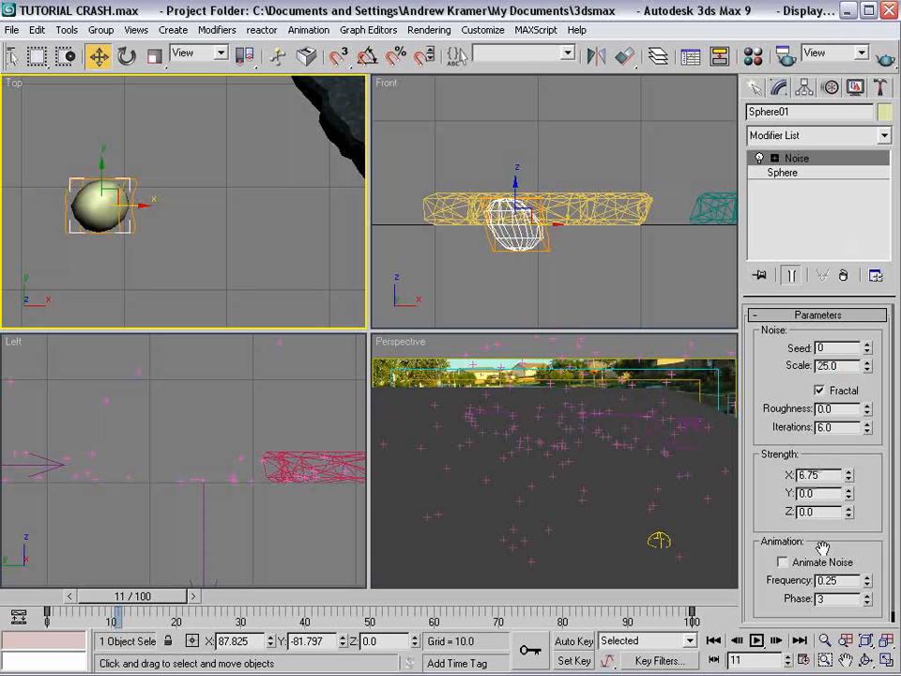
type("6")
key("Tab")
type("6")
key("Return")
Step: Reduce the noise scale to about 9.8, raise the X strength to about 10.5, and deselect the small rock
left_click_drag(866, 364, 865, 372)
left_click_drag(853, 415, 855, 406)
left_click_drag(868, 364, 855, 408)
left_click(162, 224)
middle_click_drag(71, 225, 150, 241)
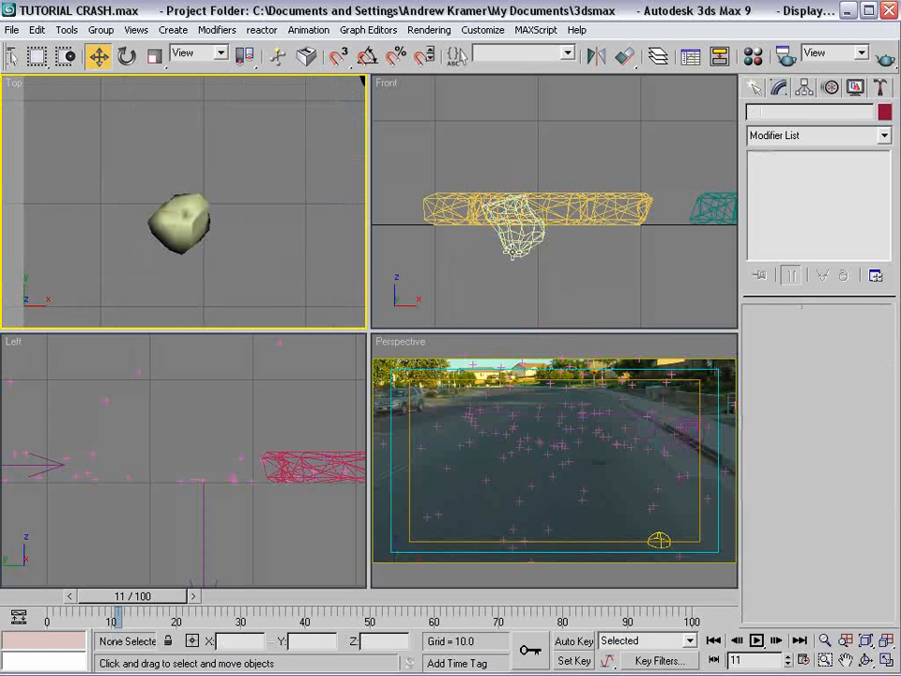
left_click(531, 245)
mouse_move(852, 479)
left_mouse_down()
mouse_move(851, 460)
mouse_move(851, 467)
left_mouse_up()
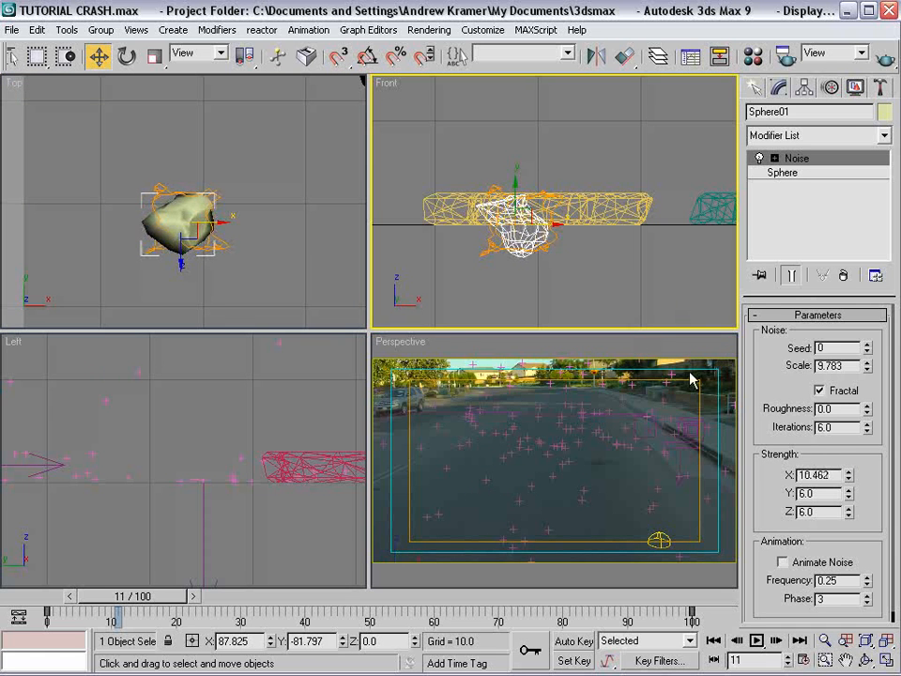
left_click(261, 271)
Step: Duplicate the small noise-distorted rock, placing the copy beside it along X in the Top view
middle_click_drag(235, 237, 188, 243)
left_click(141, 208)
left_click_drag(141, 208, 251, 216, "shift")
key("Return")
Step: Scale the copied rock longer in Y and narrower in X, return to the Move tool, and deselect it
right_click(242, 201)
left_click(272, 247)
mouse_move(219, 158)
left_mouse_down()
mouse_move(218, 87)
mouse_move(216, 115)
left_mouse_up()
mouse_move(267, 207)
left_mouse_down()
mouse_move(199, 222)
mouse_move(214, 221)
left_mouse_up()
right_click(294, 244)
left_click(308, 262)
left_click(289, 224)
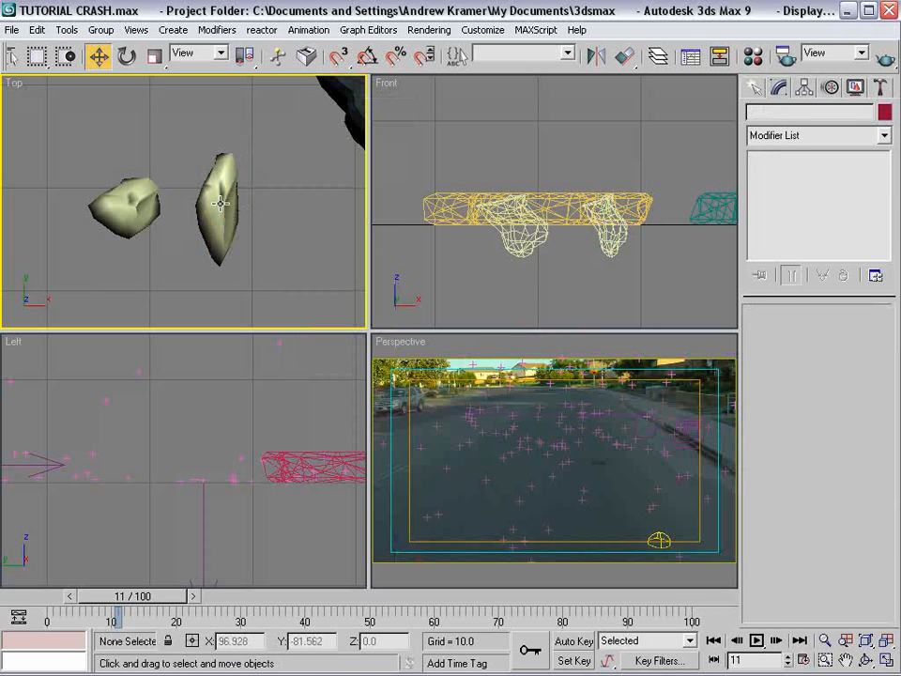
Step: Adjust the narrow rock's modifier setting to give it a different shape, then deselect it
left_click(236, 209)
mouse_move(867, 370)
left_mouse_down()
mouse_move(867, 385)
mouse_move(867, 361)
mouse_move(867, 394)
left_mouse_up()
left_click(293, 244)
right_click(294, 244)
left_click(333, 260)
Step: Create a rock material in the third sample slot by bringing in a dark rock image as its diffuse map
key("m")
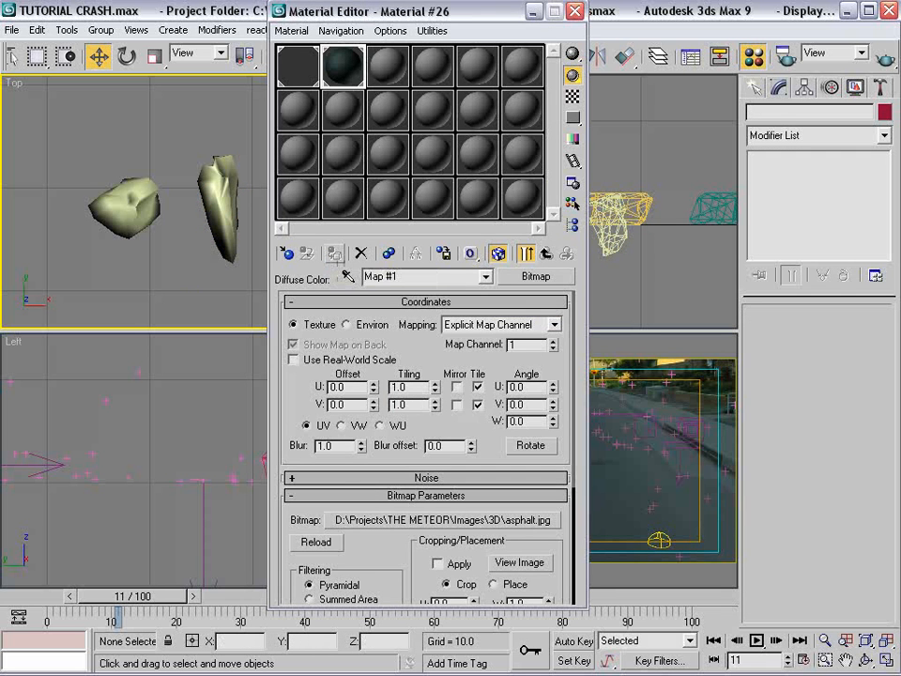
key("alt+Tab")
left_click_drag(561, 368, 394, 66)
left_click(701, 229)
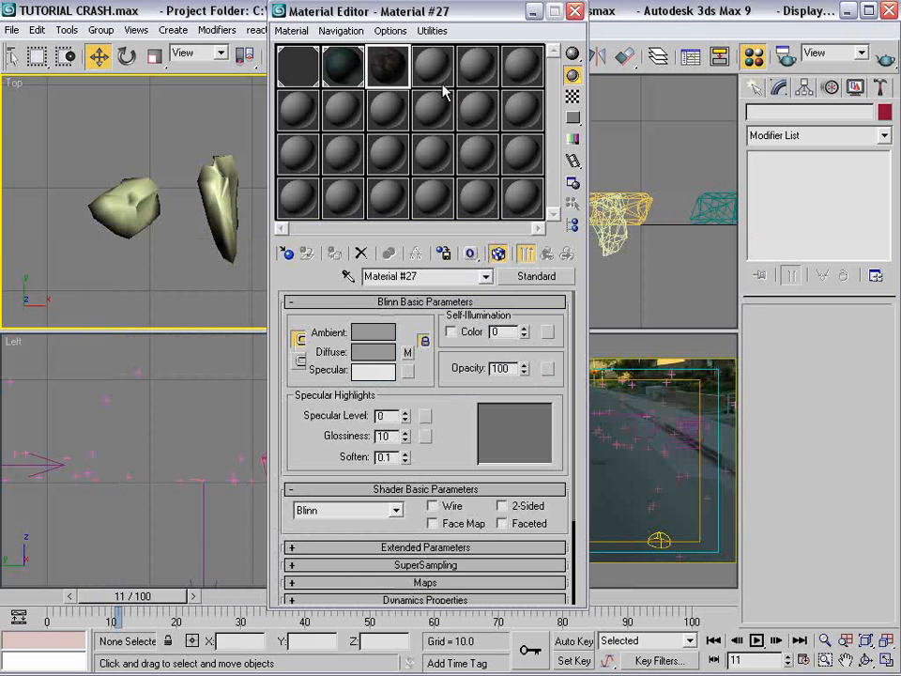
Step: Assign the new rock material to both small rocks and put the Material Editor away
left_click_drag(399, 66, 211, 195)
left_click(394, 67)
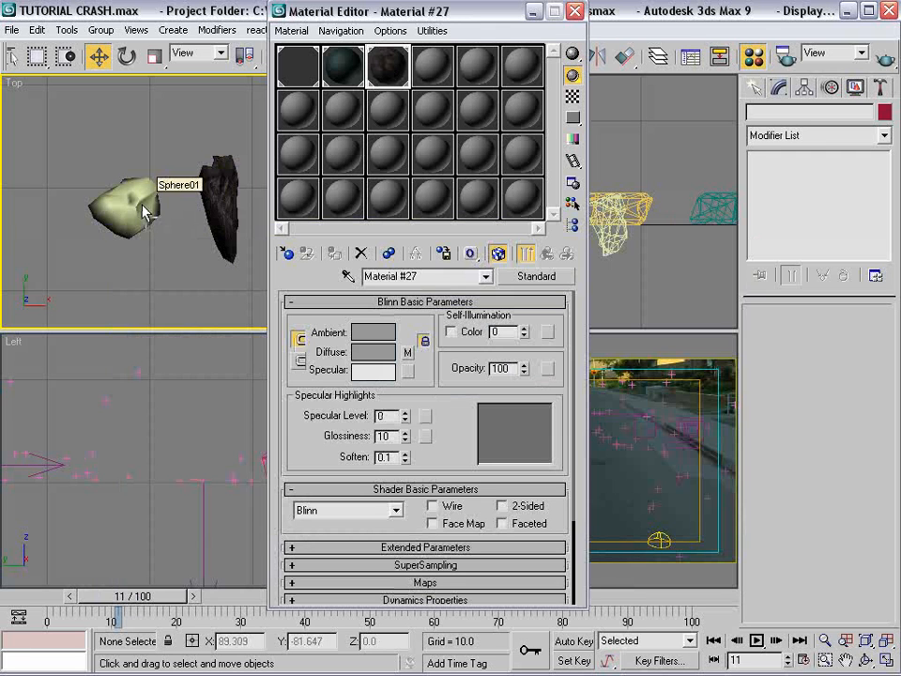
left_click_drag(150, 208, 140, 206)
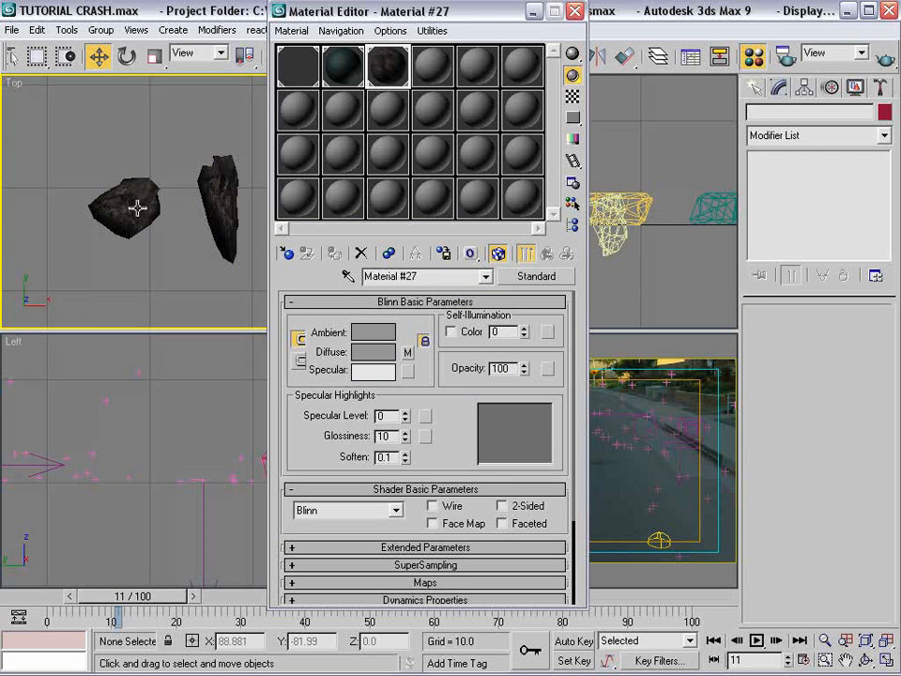
left_click(533, 11)
left_click(468, 271)
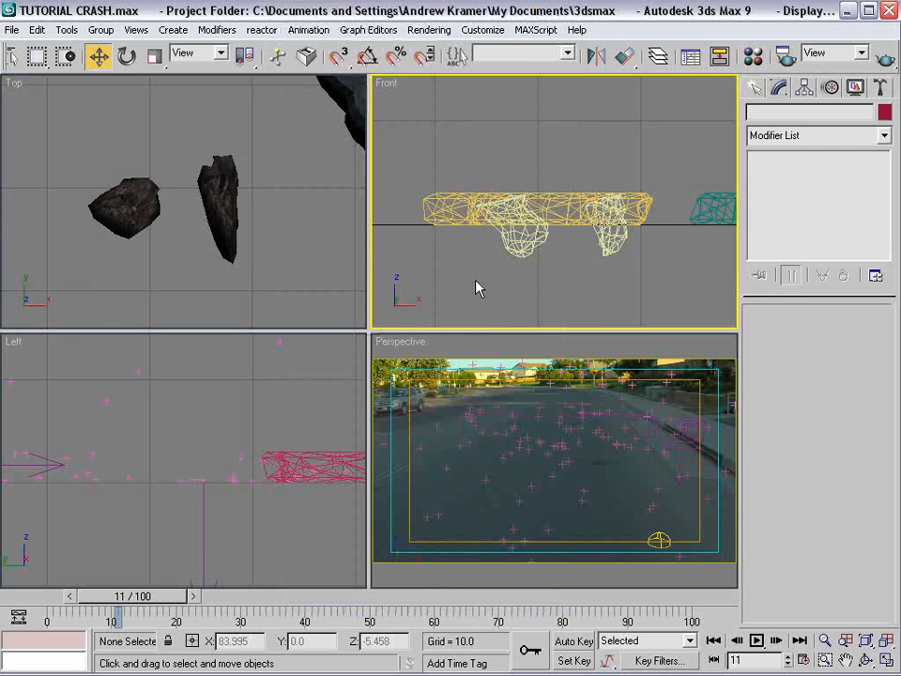
Step: Open Particle View beside the street chunks and group the three asphalt pieces under the name Street
key("6")
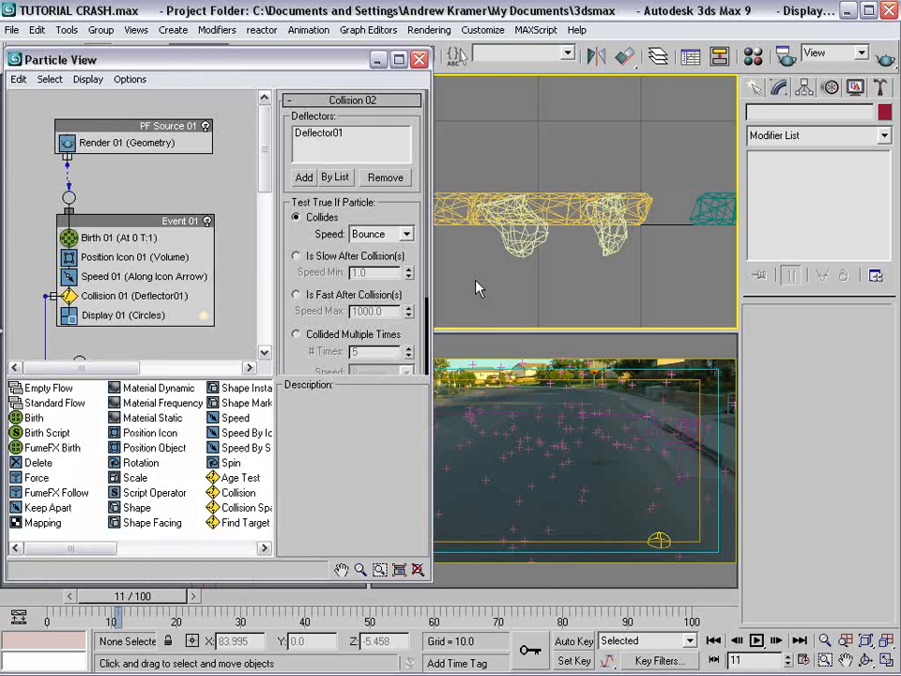
left_click_drag(244, 52, 558, 106)
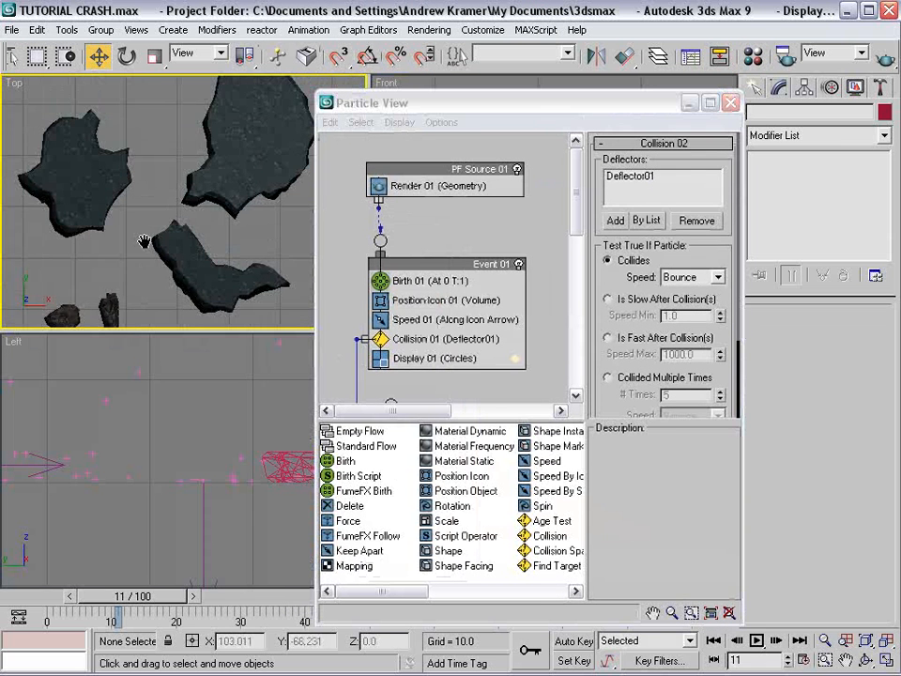
left_click_drag(109, 113, 250, 249)
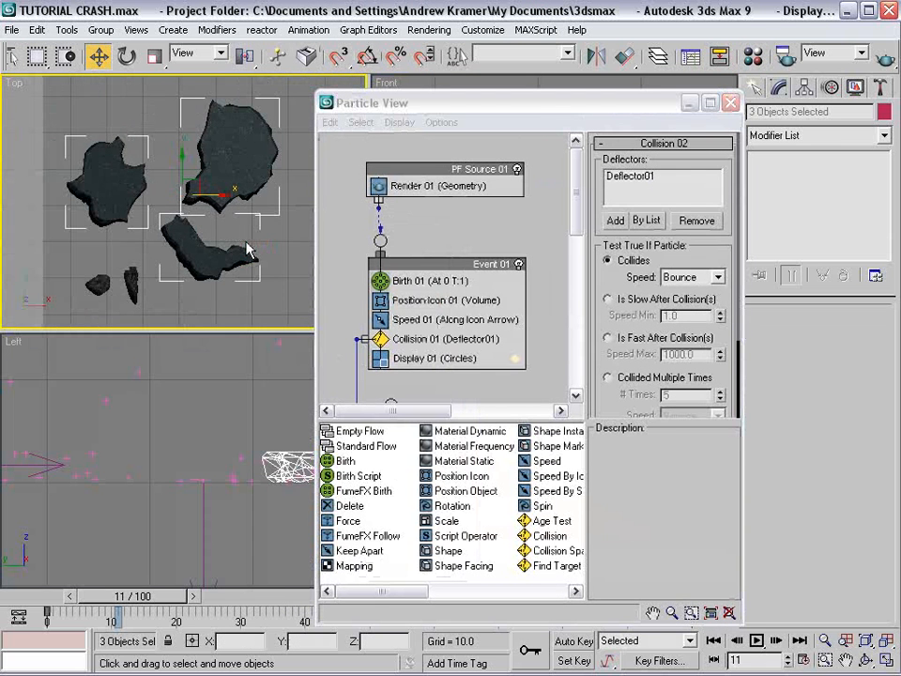
left_click(100, 29)
left_click(105, 54)
left_click_drag(436, 282, 336, 282)
type("Street")
left_click(367, 377)
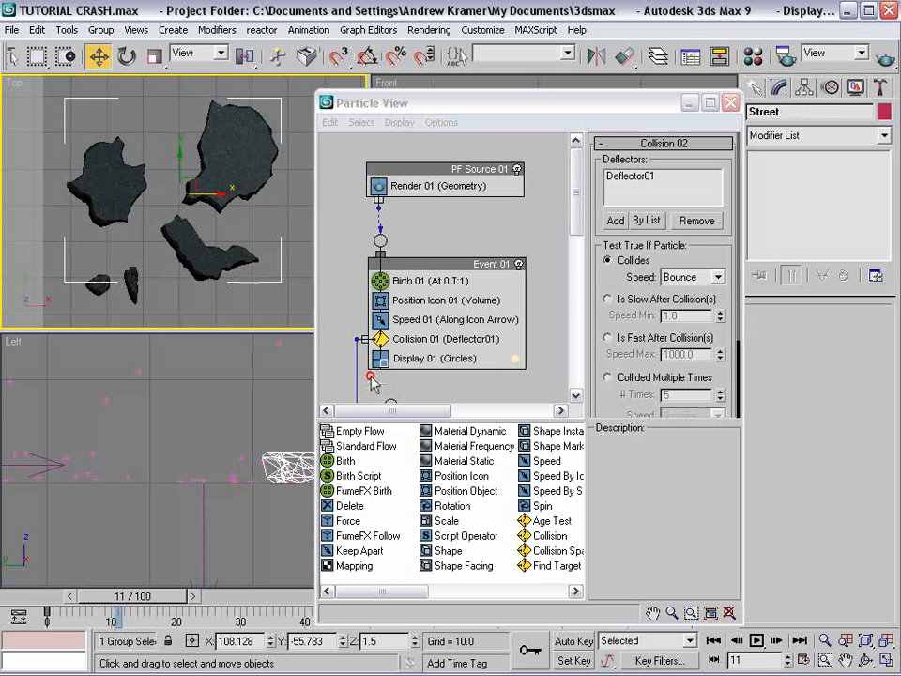
Step: Group the two small rocks under the name Dirt
left_click_drag(164, 297, 70, 280)
left_click(101, 29)
left_click(103, 47)
type("Dir")
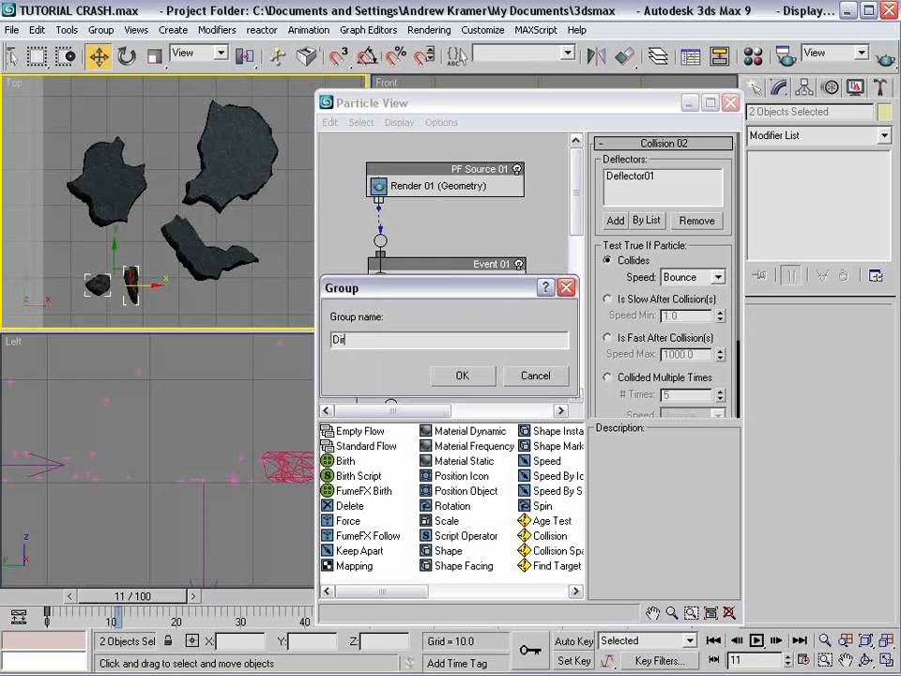
type("t")
key("Return")
Step: Add a Shape Instance operator above Collision 02 in Event 03, using the Street group as its particle geometry
middle_click_drag(210, 242, 228, 206)
middle_click_drag(414, 347, 433, 283)
left_click_drag(413, 311, 412, 307)
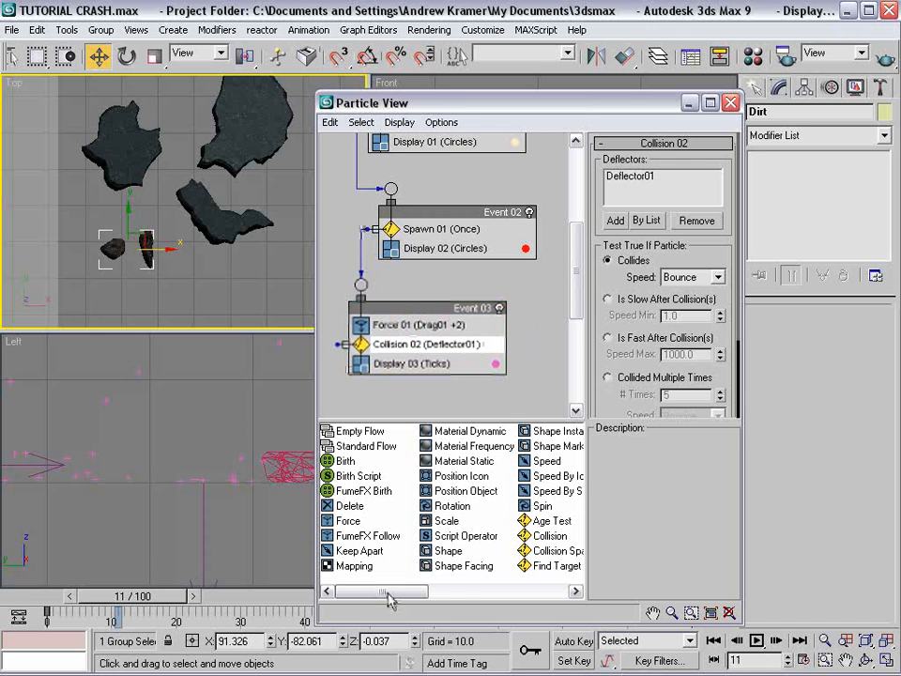
left_click_drag(463, 566, 451, 588)
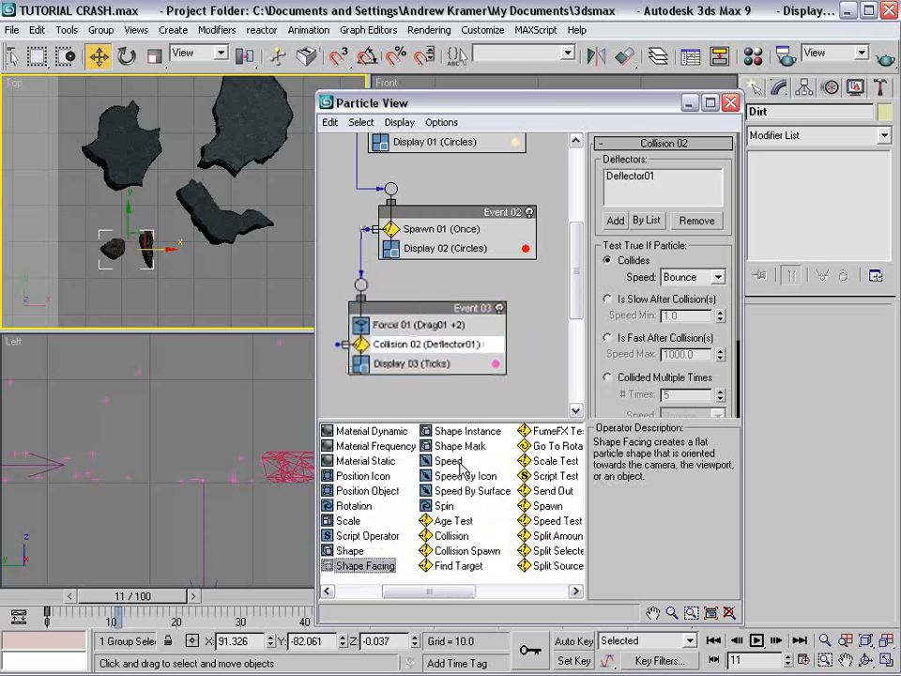
left_click_drag(469, 430, 396, 353)
left_click(657, 178)
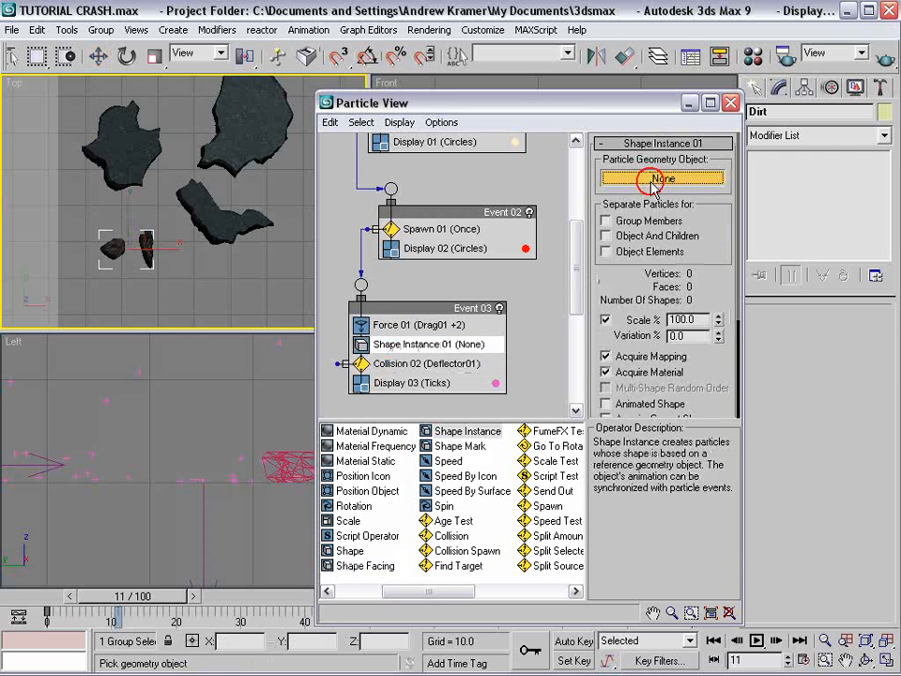
left_click(228, 119)
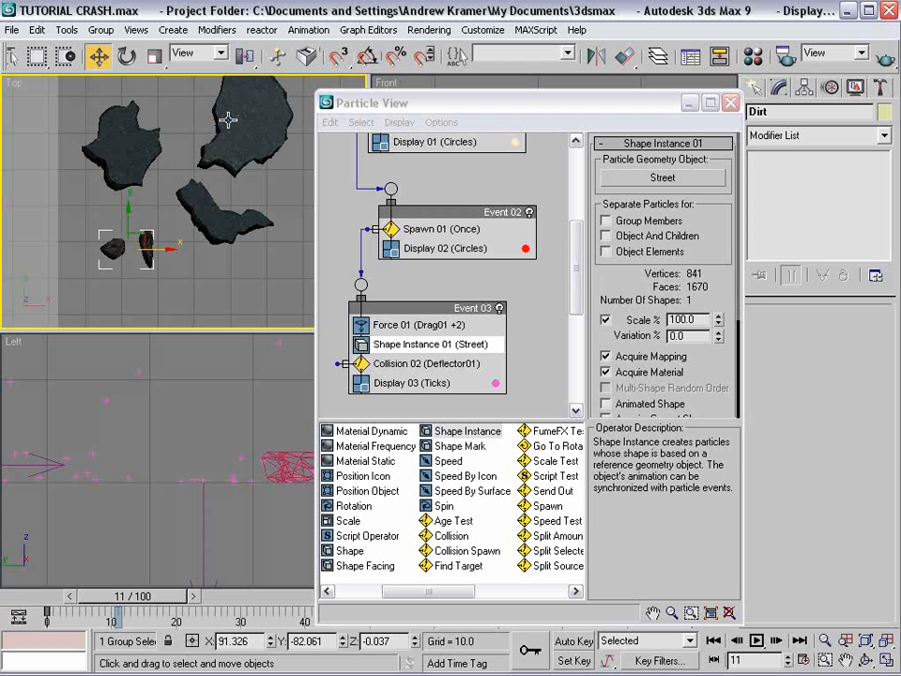
Step: Make the Street shape instance use separate particles for the group members
left_click_drag(410, 103, 37, 79)
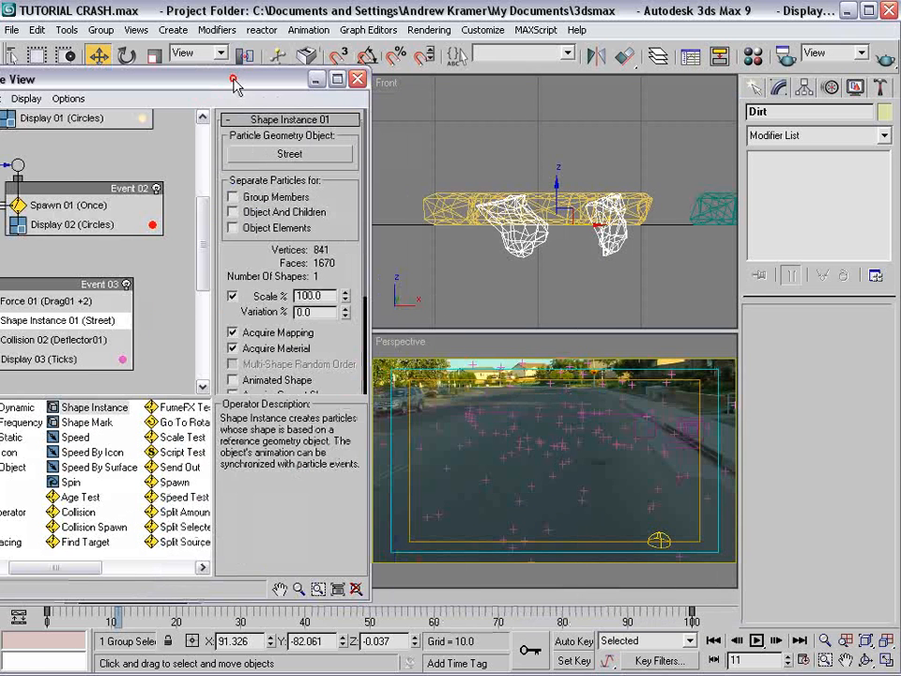
left_click_drag(234, 81, 343, 280)
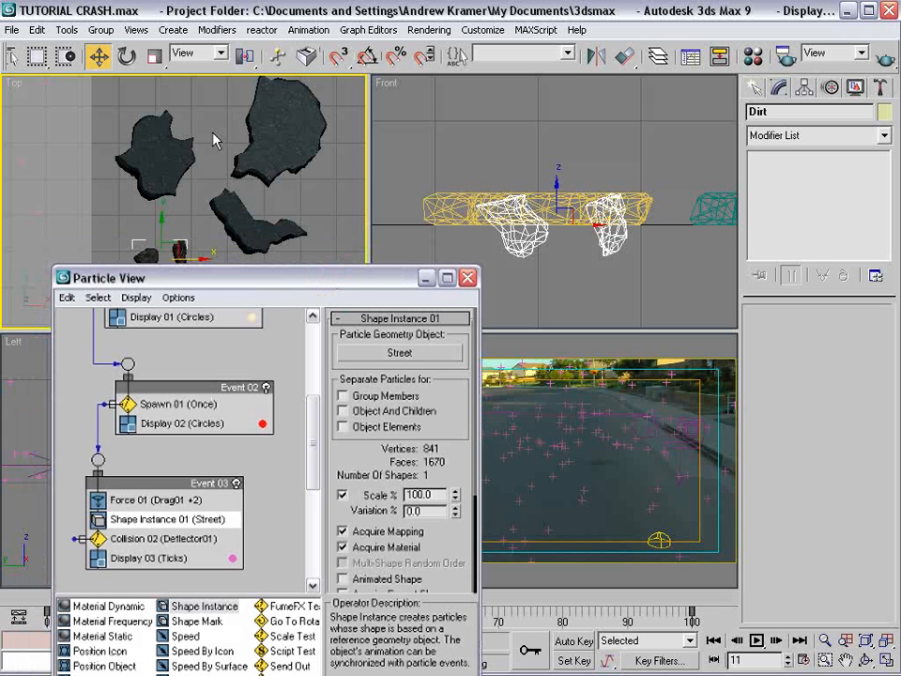
left_click(344, 395)
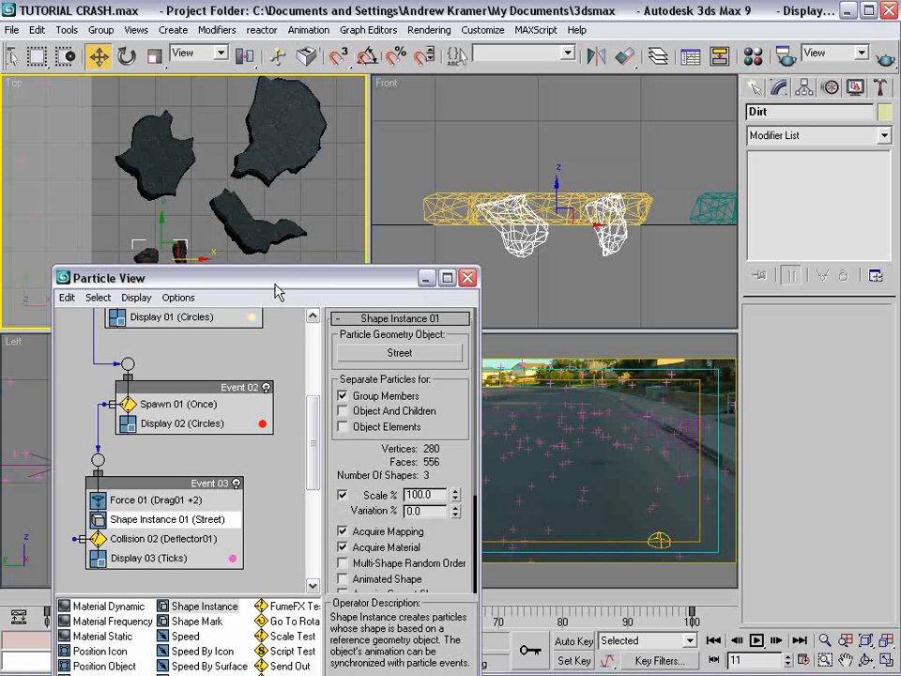
Step: Set Event 03's display type to Geometry and scrub back to frame 9 to preview the chunks
left_click_drag(271, 284, 268, 85)
scroll(137, 276, "down", 1)
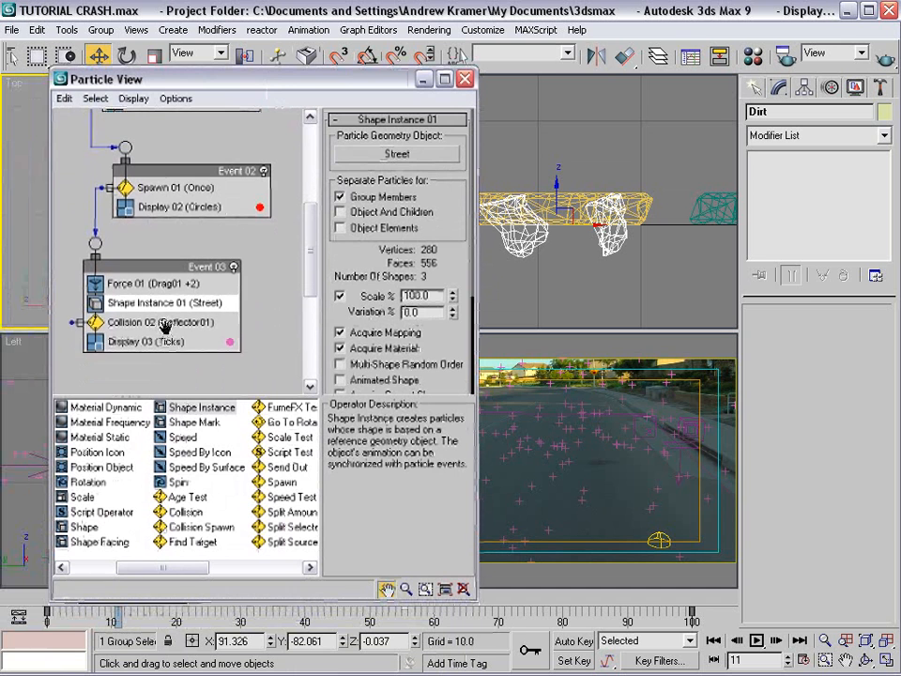
left_click(122, 341)
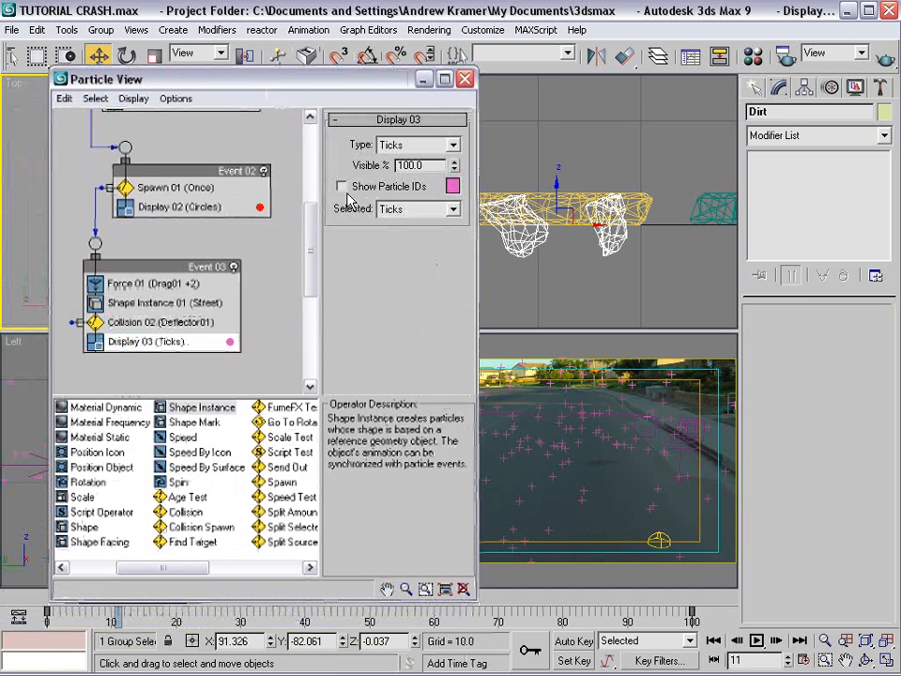
left_click(403, 146)
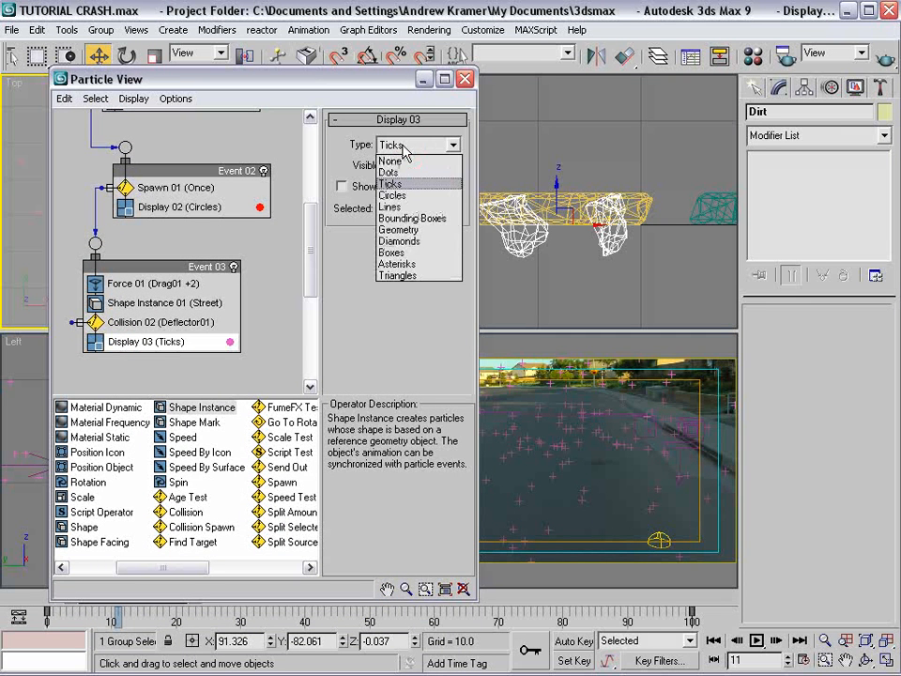
left_click(418, 230)
left_click(421, 81)
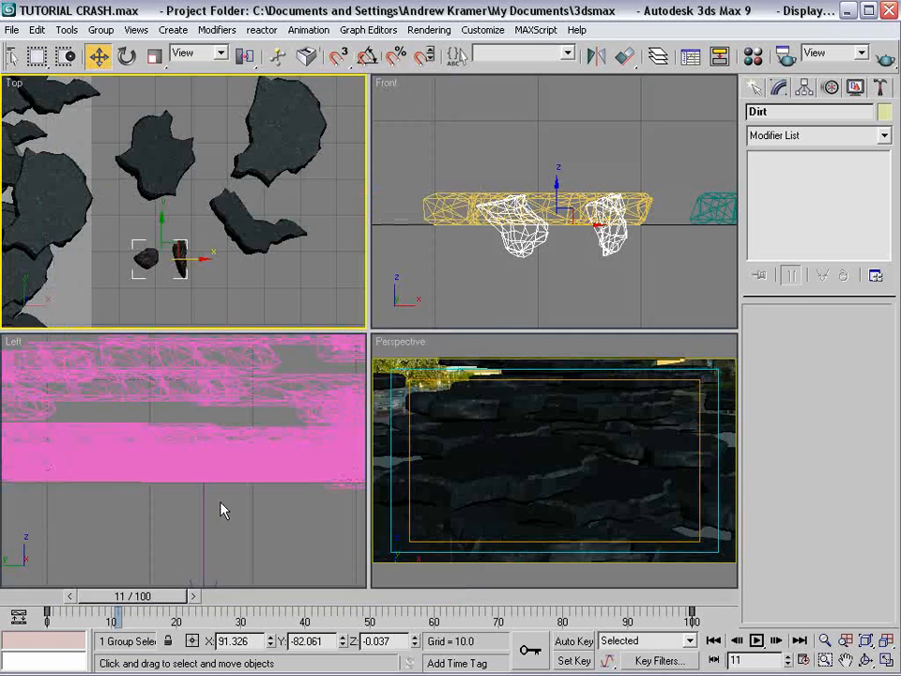
mouse_move(136, 597)
left_mouse_down()
mouse_move(100, 597)
mouse_move(230, 599)
mouse_move(126, 610)
left_mouse_up()
key("w")
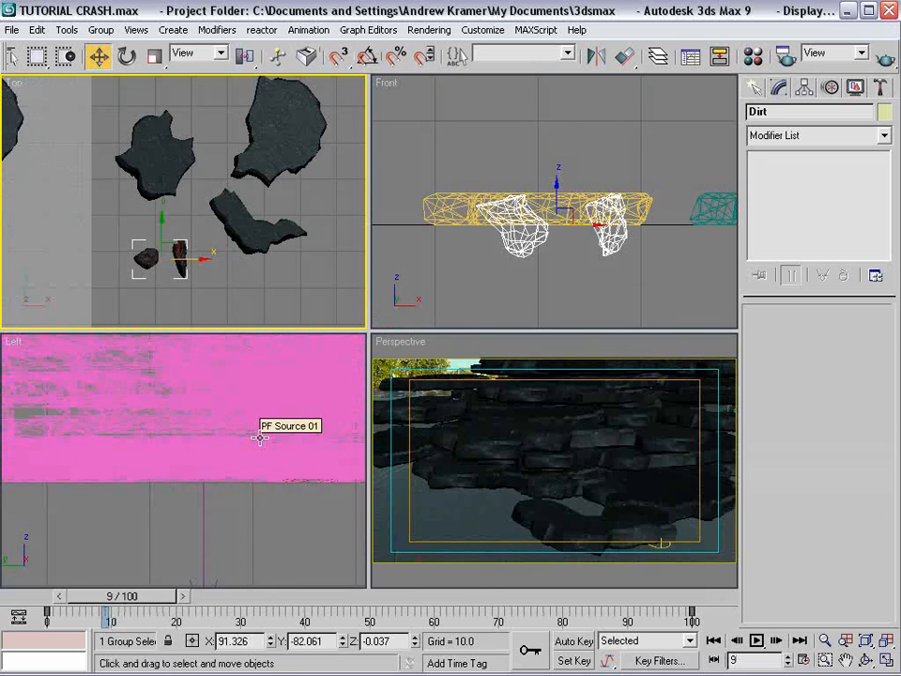
Step: Set the Spawn 01 offspring count to 50
key("6")
left_click(180, 189)
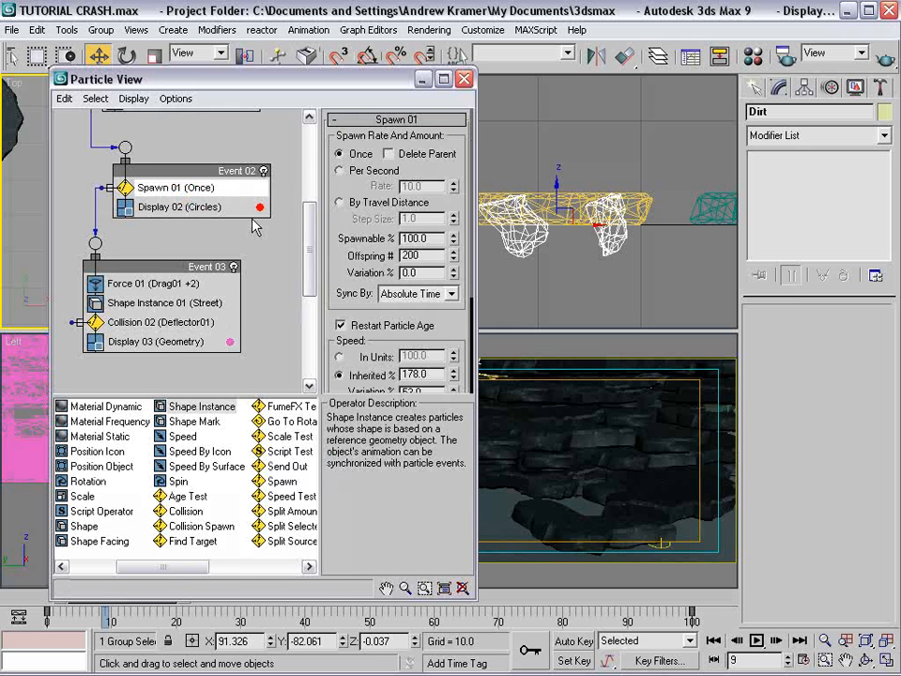
type("50")
key("Return")
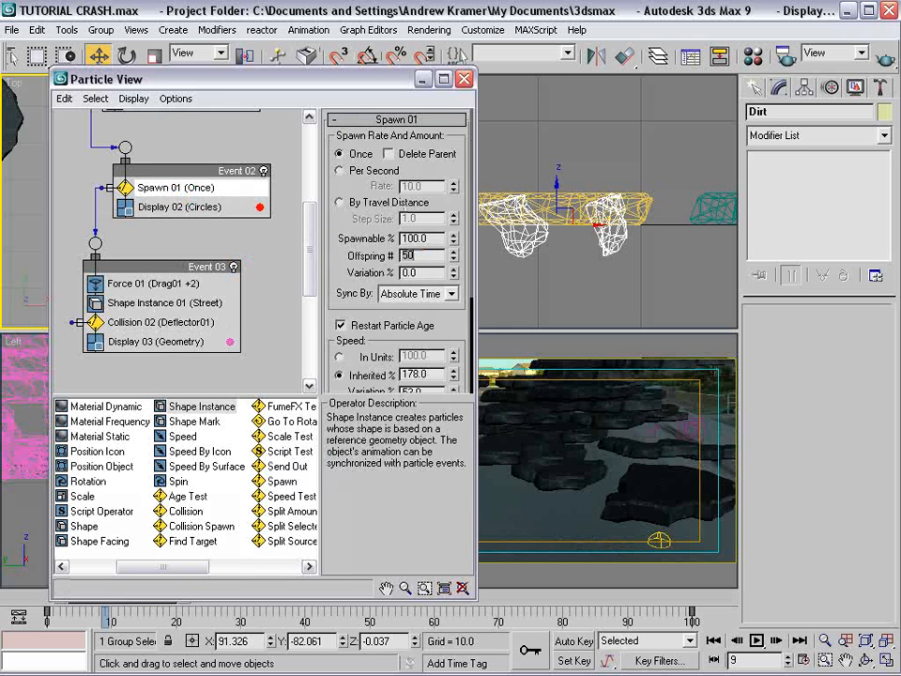
Step: Set the Street shape instance's scale to 75% with 43% variation and preview it at frame 12
left_click(105, 300)
left_click_drag(450, 299, 450, 256)
mouse_move(452, 292)
left_mouse_down()
mouse_move(451, 279)
mouse_move(455, 297)
left_mouse_up()
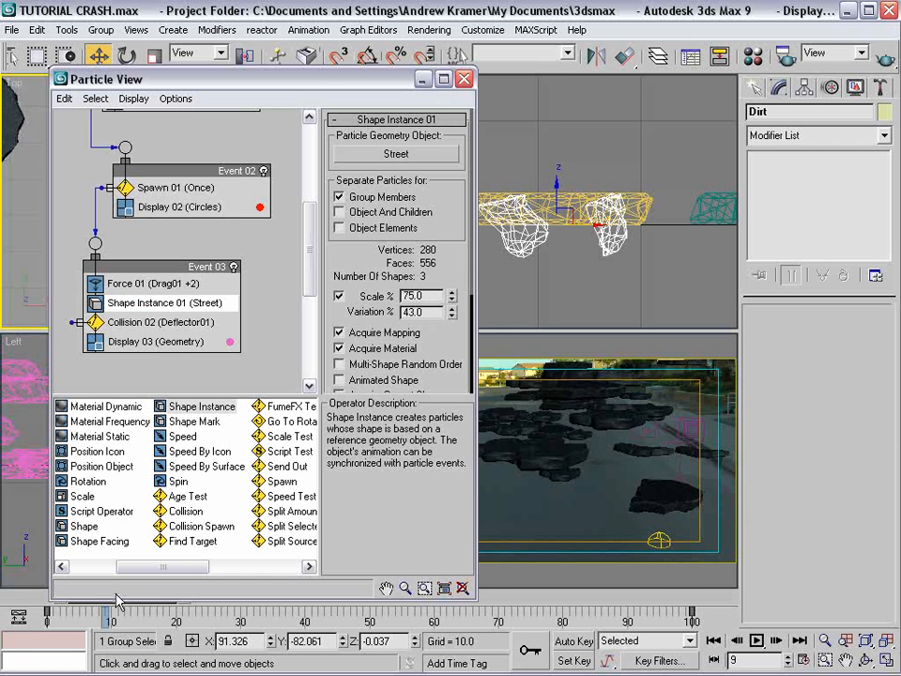
left_click_drag(112, 600, 141, 611)
key("w")
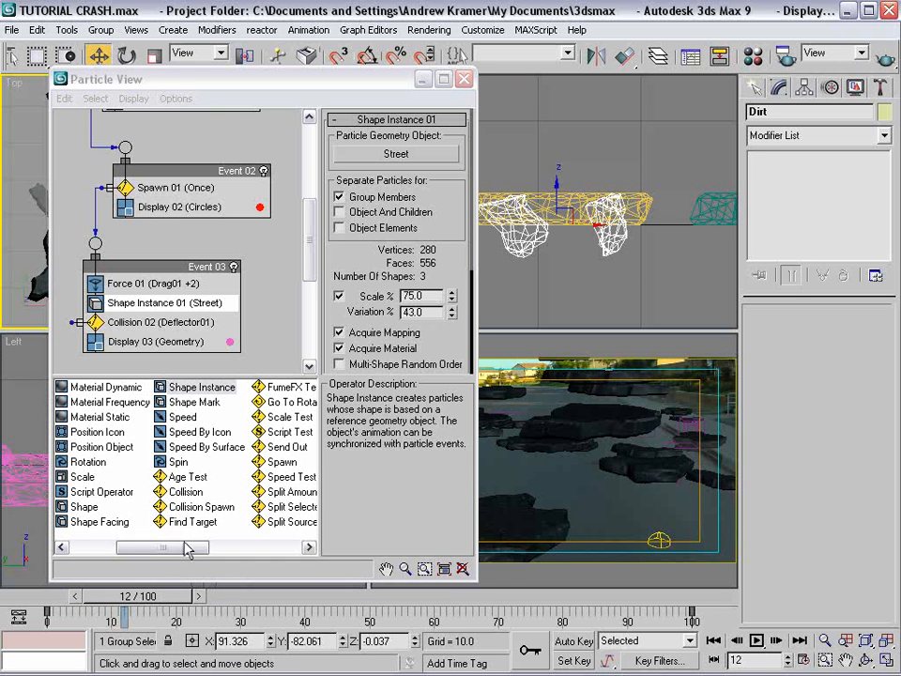
Step: Add Spin and Rotation operators to Event 03, set the spin rate to 500 and preview the tumbling
left_click_drag(178, 464, 99, 296)
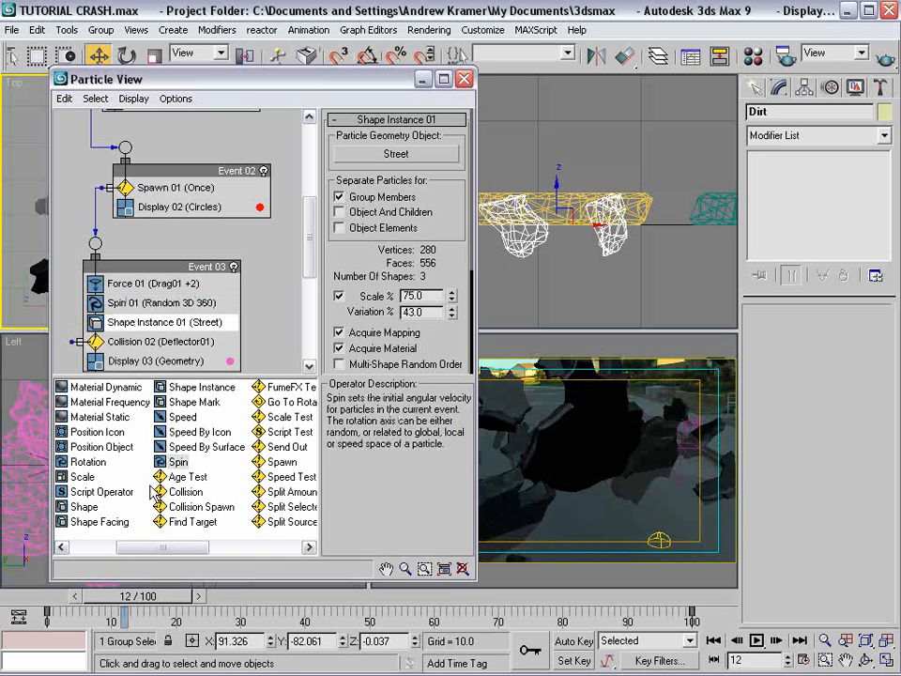
left_click_drag(92, 465, 130, 324)
left_click(141, 302)
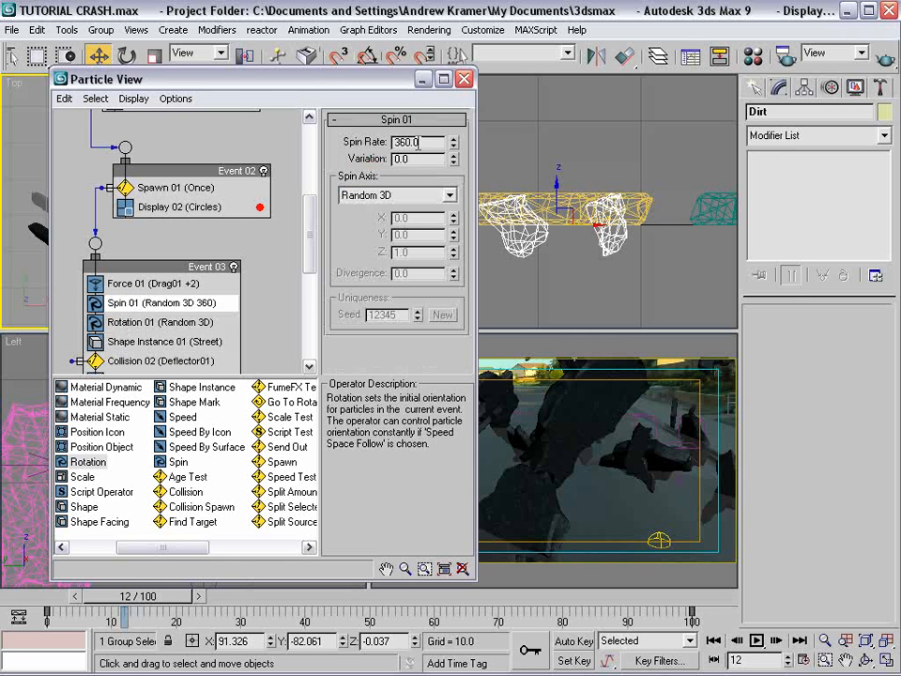
type("500")
key("Return")
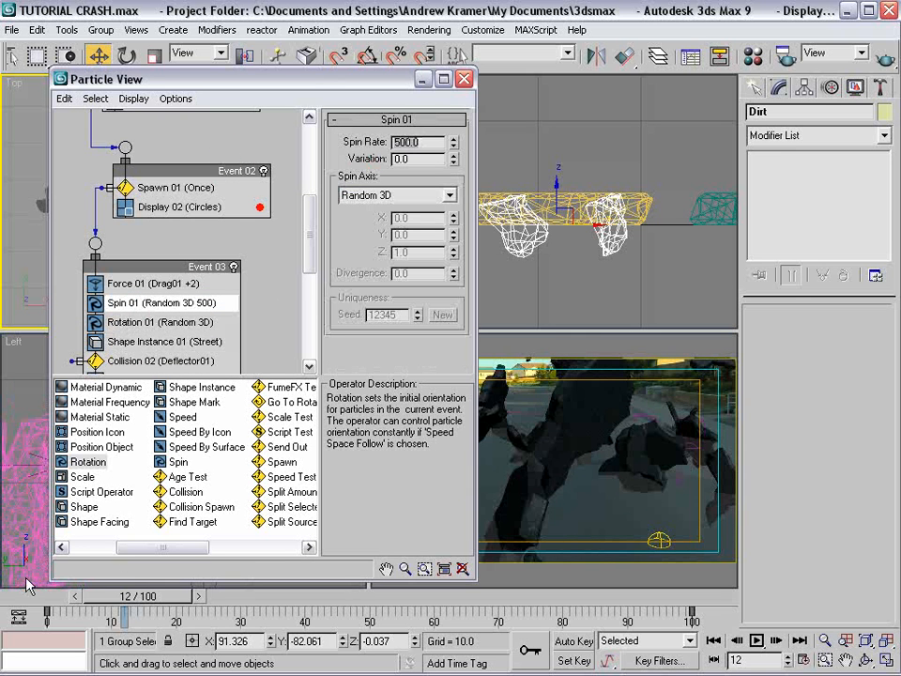
left_click_drag(124, 601, 122, 595)
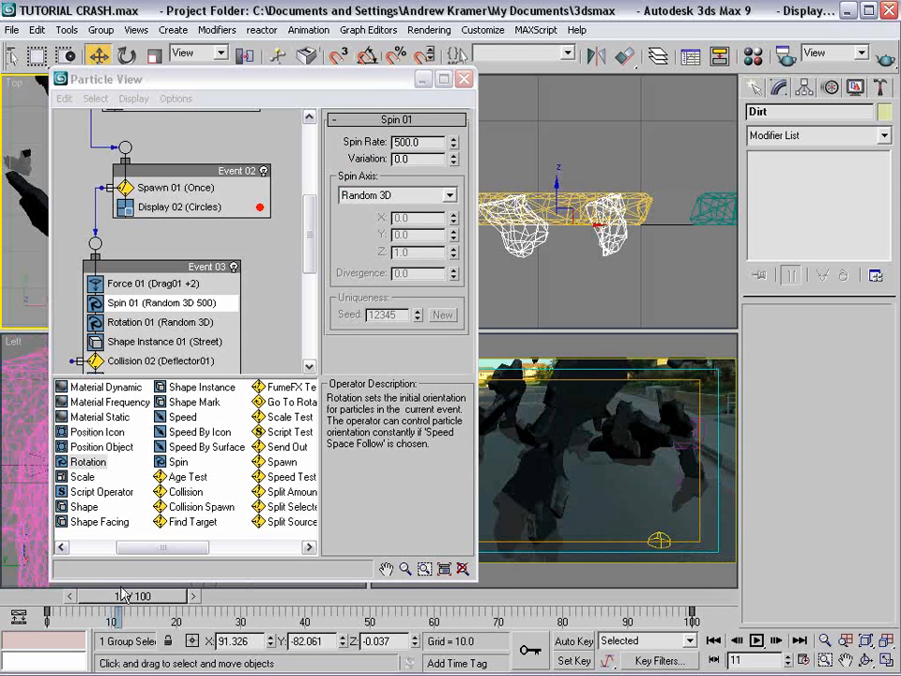
Step: Set the spin axis to Speed Space Follow with X 0.7 and Y -0.49, raise the spin rate to 590 and preview the motion
left_click(395, 194)
left_click(383, 256)
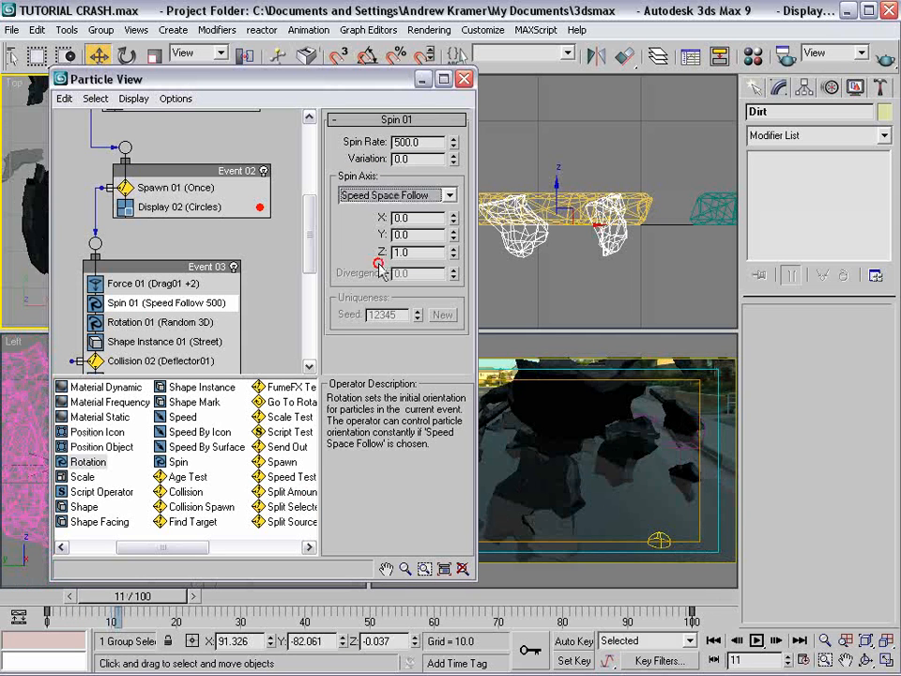
left_click_drag(136, 597, 169, 577)
left_click_drag(450, 220, 460, 155)
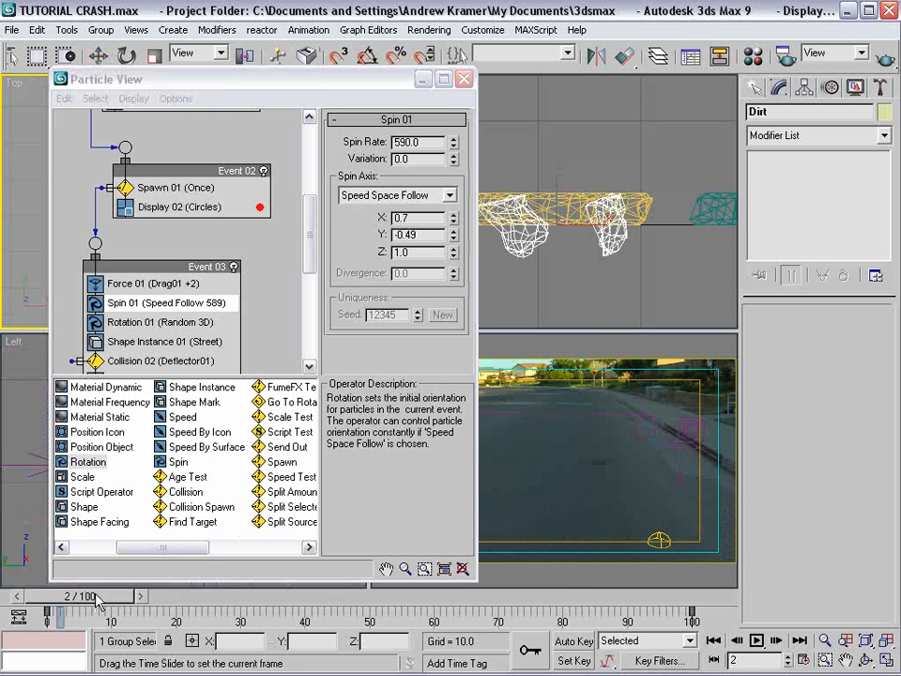
left_click_drag(81, 595, 116, 596)
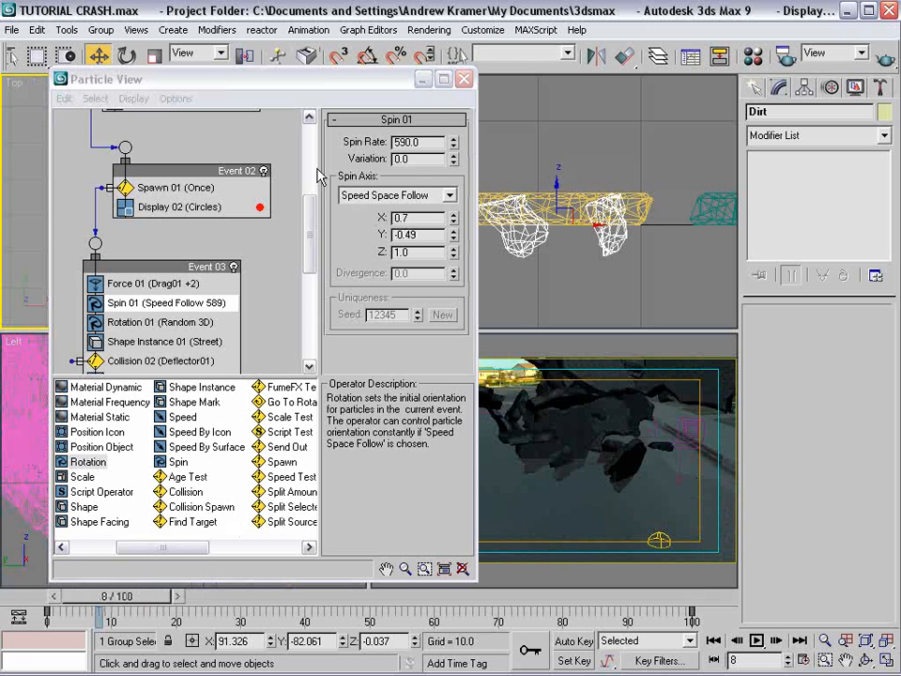
Step: Reduce the scale of the Street shape instance, close Particle View and scrub the early frames to check the chunks
middle_click_drag(146, 308, 146, 267)
left_click(149, 300)
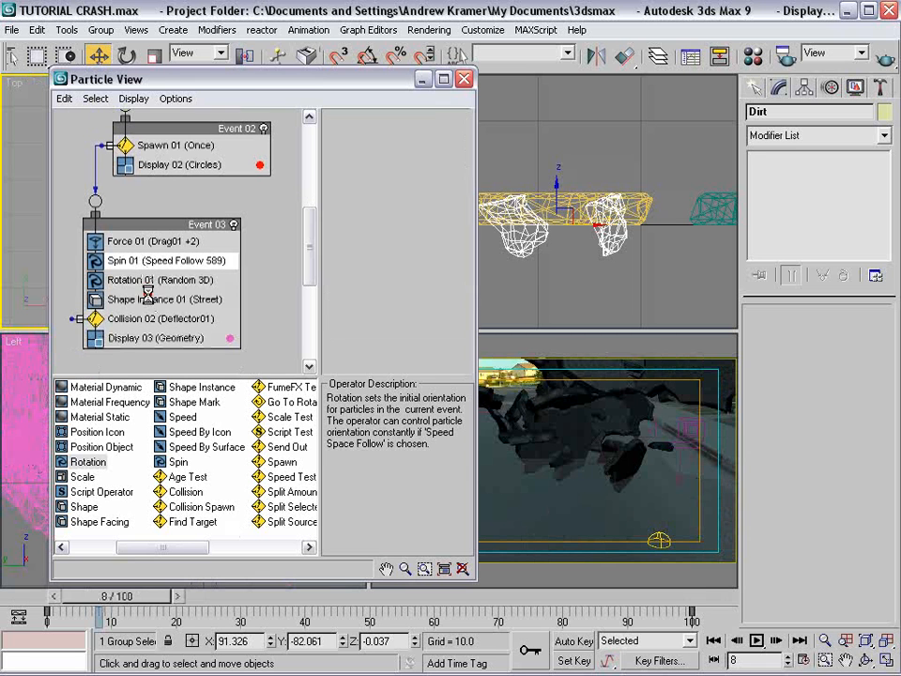
left_click_drag(455, 301, 455, 325)
left_click(463, 79)
mouse_move(137, 598)
left_mouse_down()
mouse_move(115, 595)
mouse_move(161, 595)
mouse_move(126, 593)
left_mouse_up()
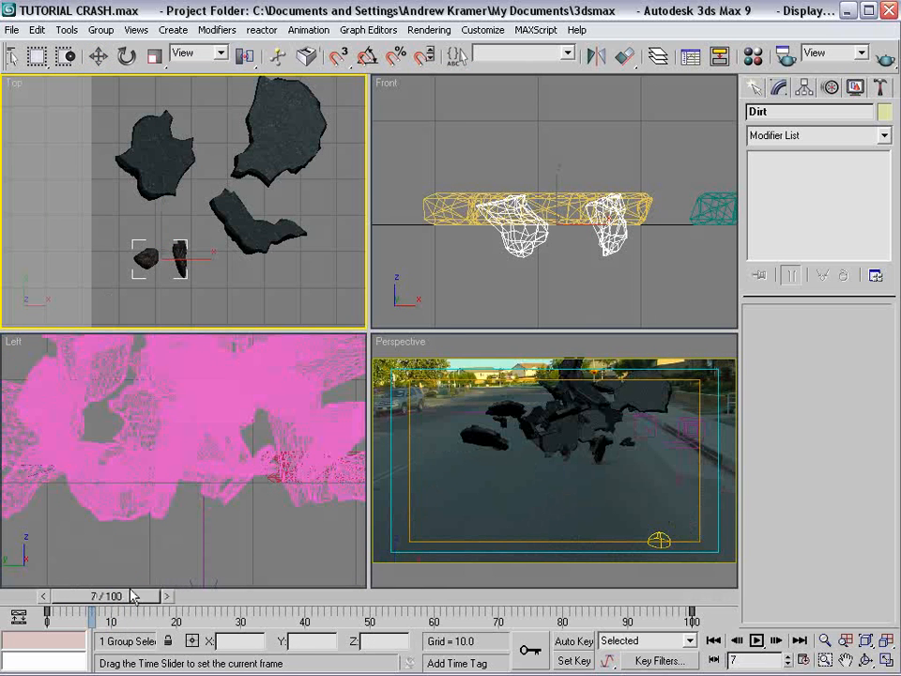
Step: Select the PF Source 01 emitter and move it farther back along the Y axis
key("w")
scroll(233, 210, "down", 3)
right_click(245, 262)
left_click(240, 264)
scroll(241, 262, "down", 2)
middle_click_drag(241, 261, 308, 282)
left_click(104, 210)
left_click(105, 209)
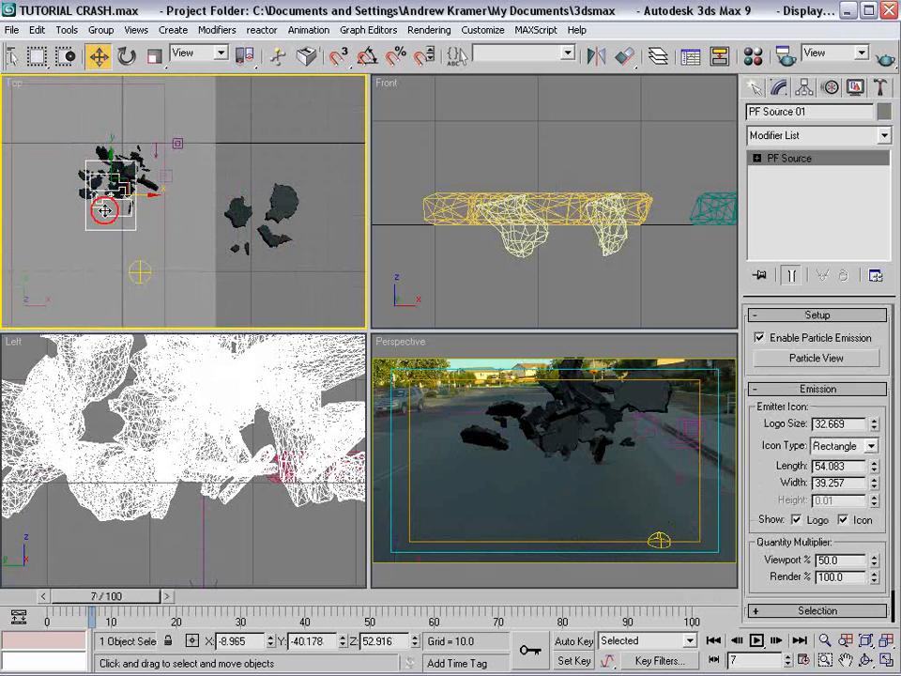
middle_click_drag(82, 163, 115, 203)
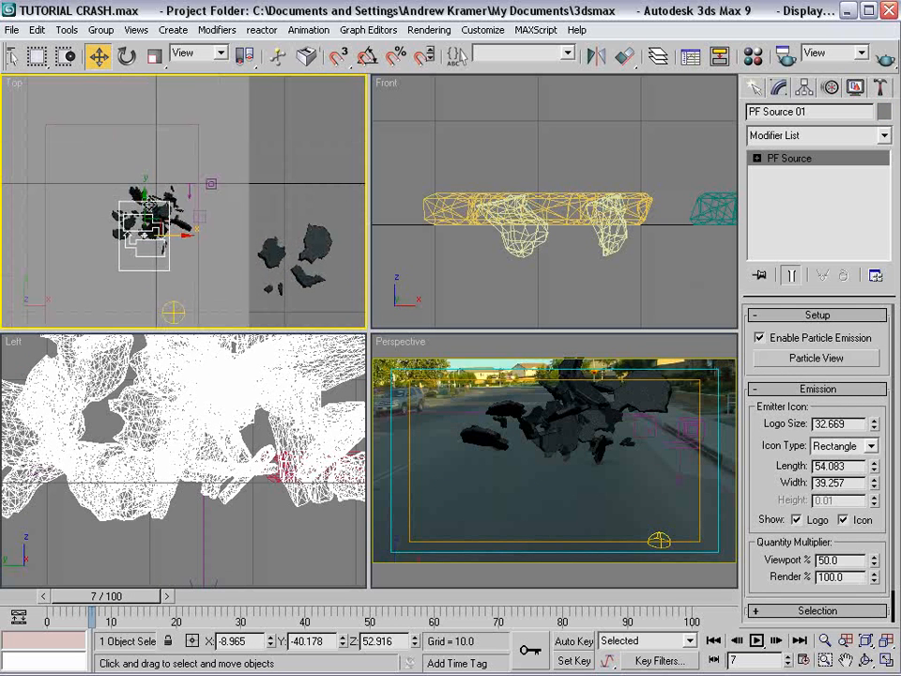
left_click_drag(151, 196, 144, 89)
Step: Tilt the PF Source 01 emitter to about -32.5 degrees around X and preview the debris over the early frames
right_click(161, 141)
left_click(181, 181)
left_click_drag(136, 597, 156, 597)
left_click_drag(146, 138, 148, 149)
right_click(154, 153)
Step: Reposition the PF Source 01 emitter along Y to about 18.7 and preview frame 10
right_click(142, 118)
left_click(160, 163)
left_click_drag(141, 94, 137, 129)
mouse_move(129, 603)
left_mouse_down()
mouse_move(90, 603)
mouse_move(133, 604)
mouse_move(111, 603)
left_mouse_up()
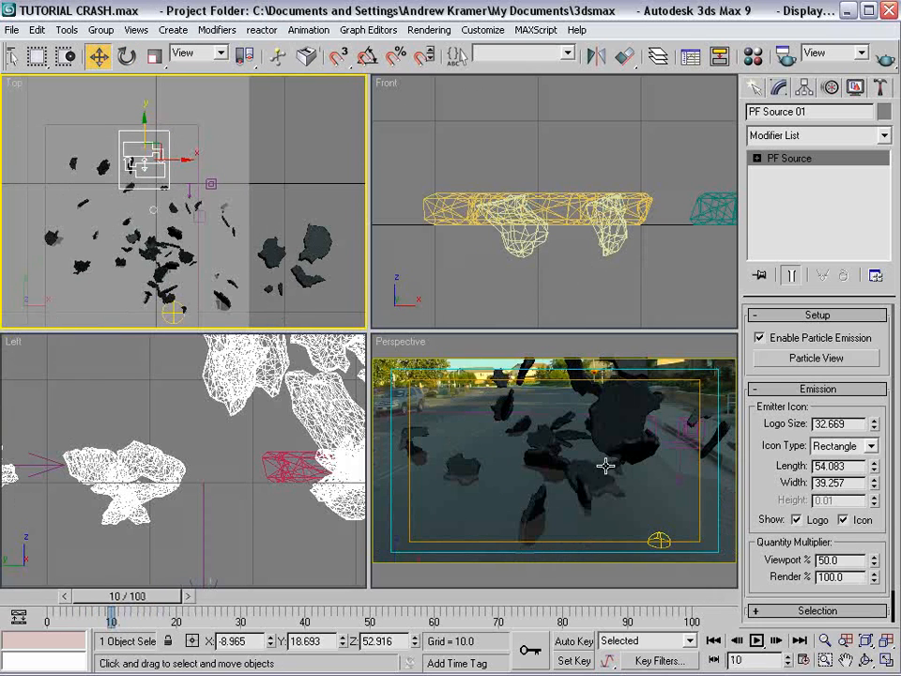
Step: Create a camera from the Perspective view and adjust its dolly distance and field of view
right_click(615, 493)
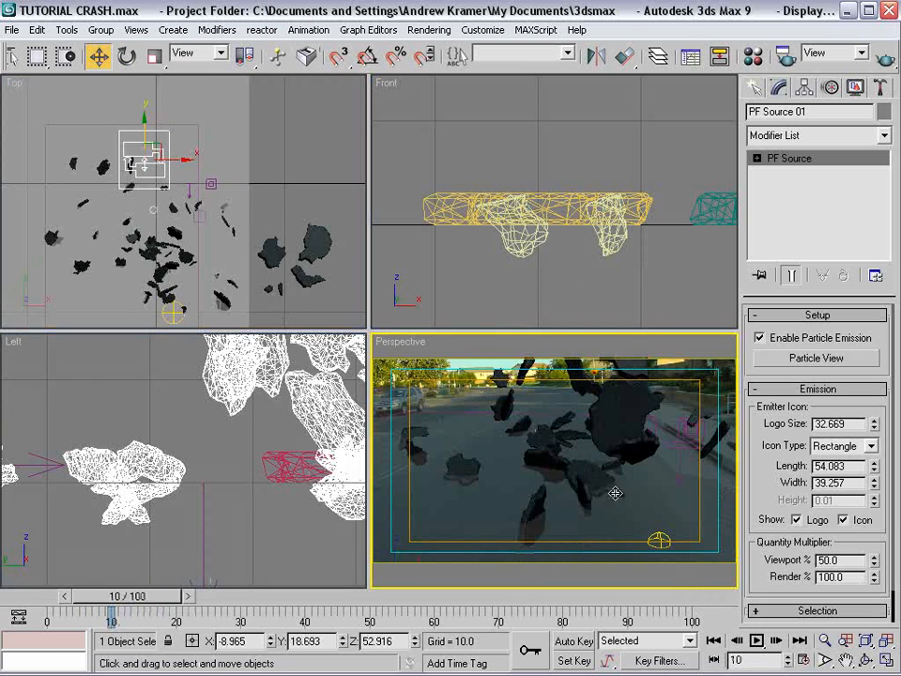
left_click(99, 30)
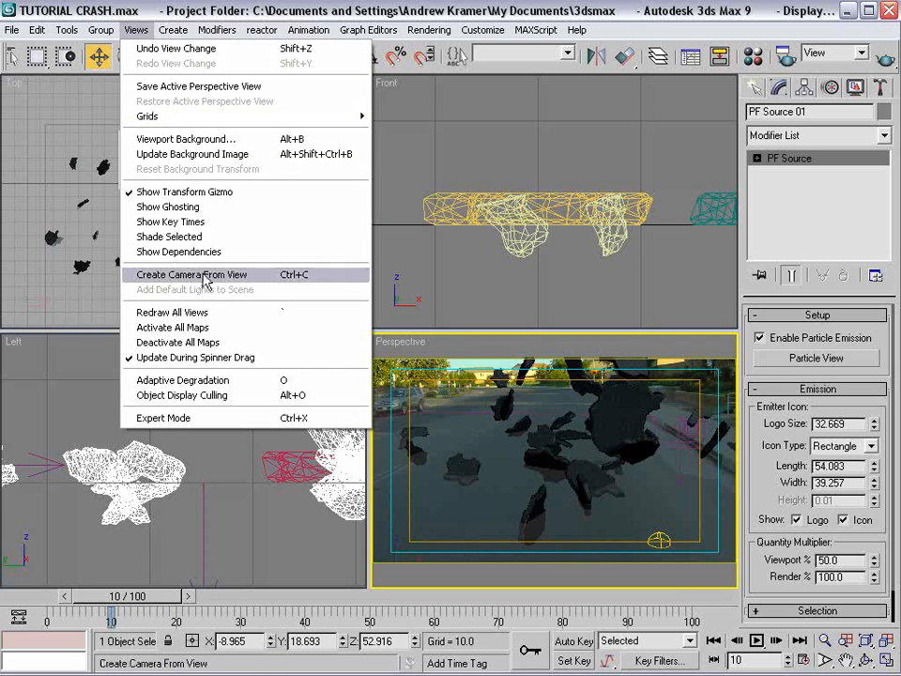
left_click(203, 276)
middle_click_drag(211, 155, 161, 117)
right_click(541, 406)
left_click(824, 642)
left_click_drag(605, 515, 567, 484)
left_click(825, 662)
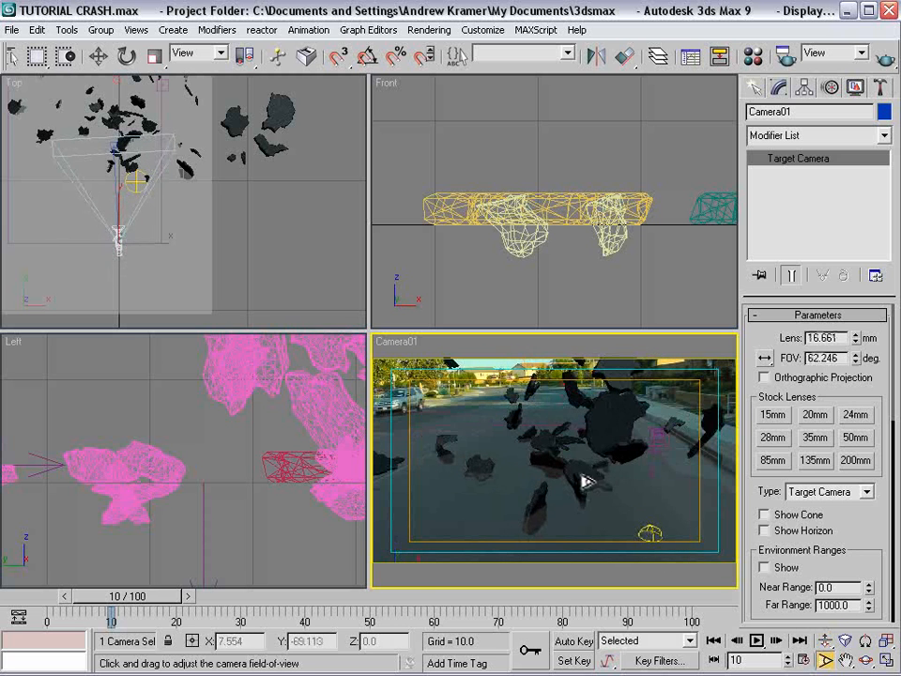
mouse_move(150, 598)
left_mouse_down()
mouse_move(172, 597)
mouse_move(117, 598)
mouse_move(164, 599)
mouse_move(153, 597)
left_mouse_up()
Step: Select the Drag space warp and set its linear damping on the Y and Z axes to 5%
right_click(574, 382)
left_click(584, 402)
scroll(538, 263, "down", 10)
scroll(525, 223, "up", 4)
middle_click_drag(505, 226, 571, 263)
scroll(627, 214, "up", 2)
left_click(535, 196)
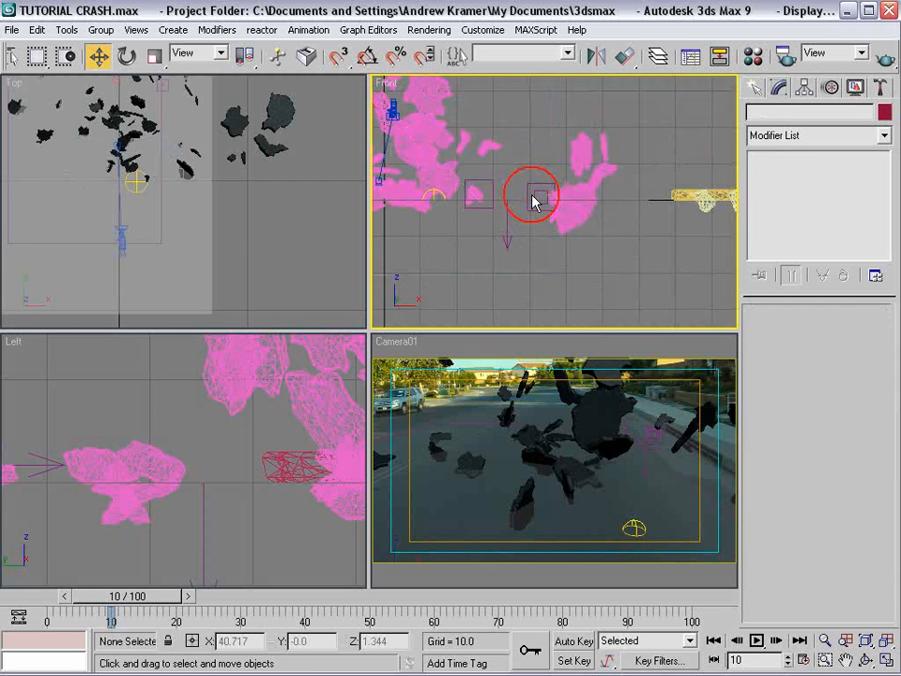
scroll(850, 420, "down", 1)
left_click(850, 433)
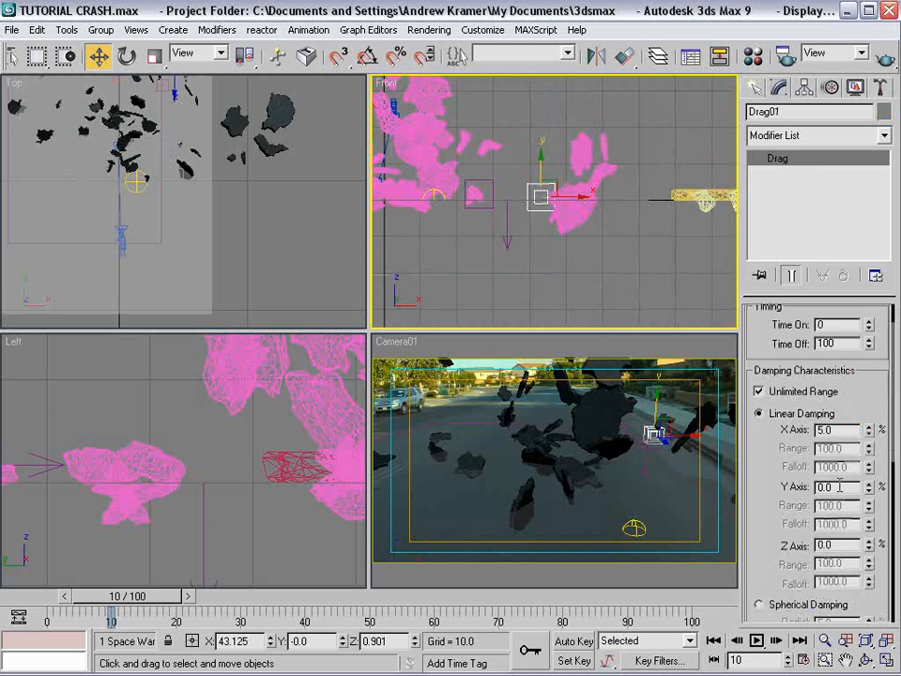
key("Tab")
type("5")
key("Tab")
type("5")
key("Return")
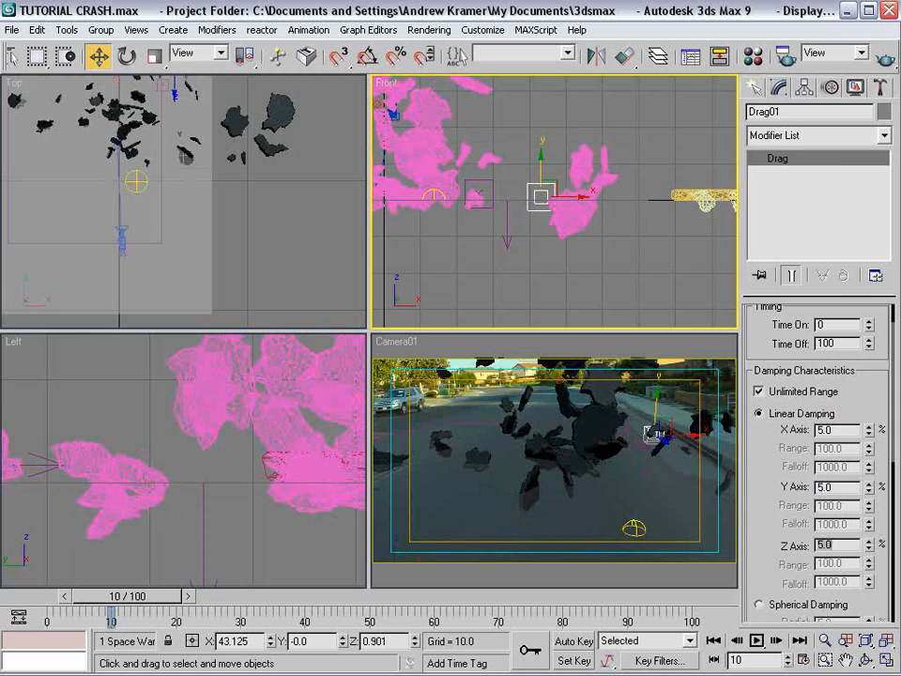
Step: Preview frame 12, select the Gravity space warp and set its strength to 0.8
mouse_move(158, 597)
left_mouse_down()
mouse_move(123, 595)
mouse_move(172, 596)
left_mouse_up()
right_click(493, 283)
left_click(501, 291)
scroll(512, 259, "up", 2)
middle_click_drag(488, 253, 507, 259)
left_click(508, 257)
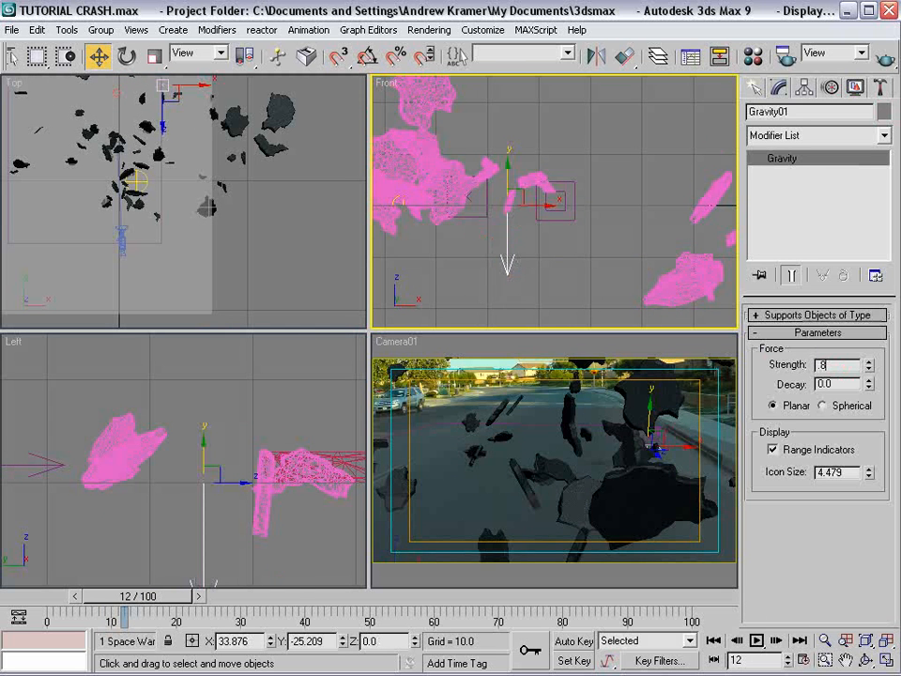
type("0.8")
key("Return")
Step: Set the Wind space warp's strength to 0, raise its turbulence and preview frame 9
left_click(481, 208)
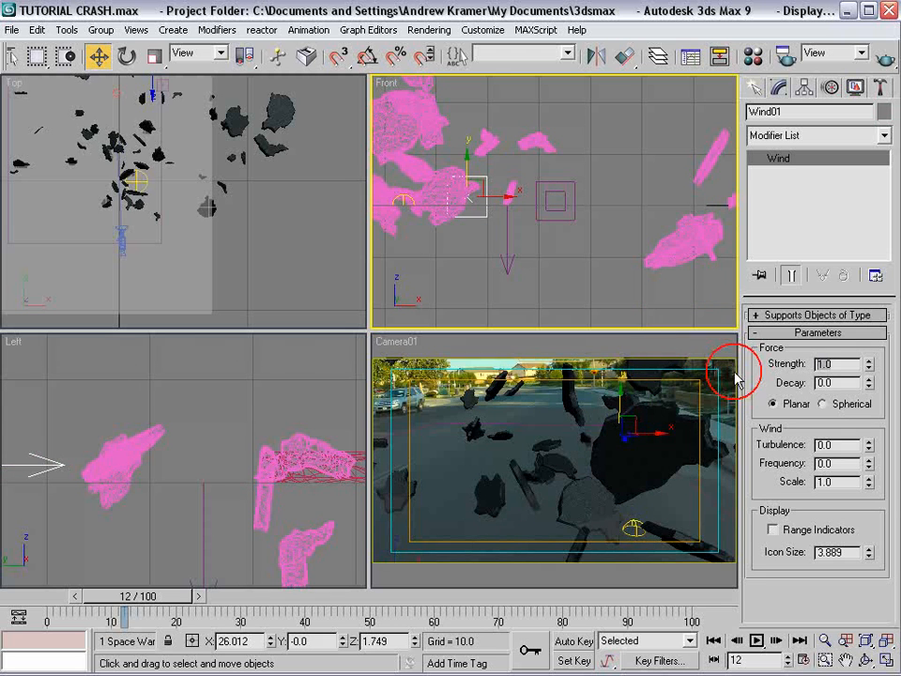
type("0")
key("Return")
middle_click_drag(594, 283, 647, 294)
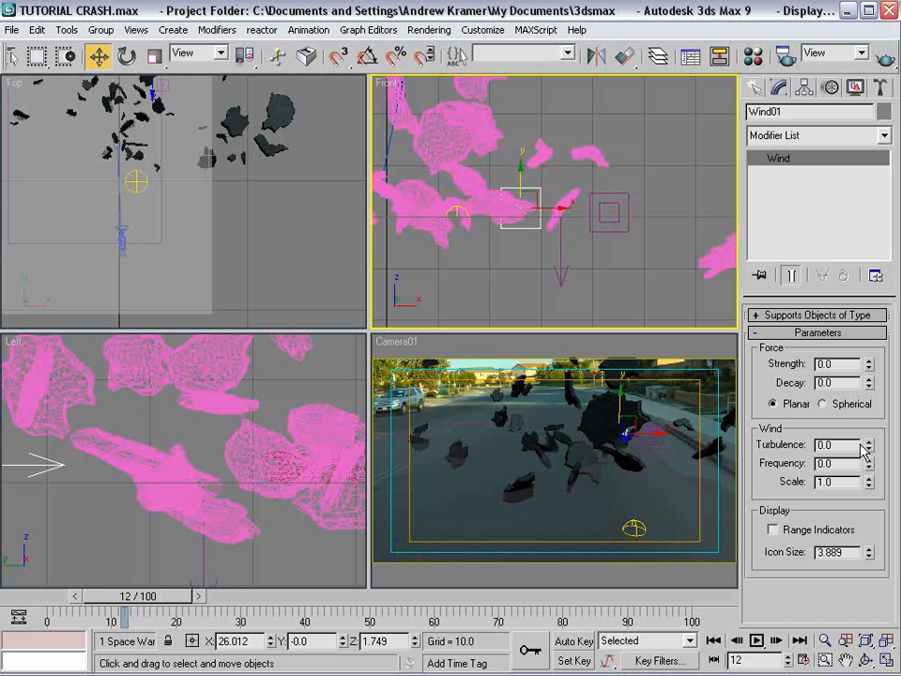
left_click_drag(870, 448, 870, 402)
left_click_drag(181, 600, 157, 620)
Step: Select the PF Source 01 emitter, tilt it to -61 degrees around X and preview frame 10
scroll(230, 146, "down", 5)
left_click(175, 177)
left_click(176, 179)
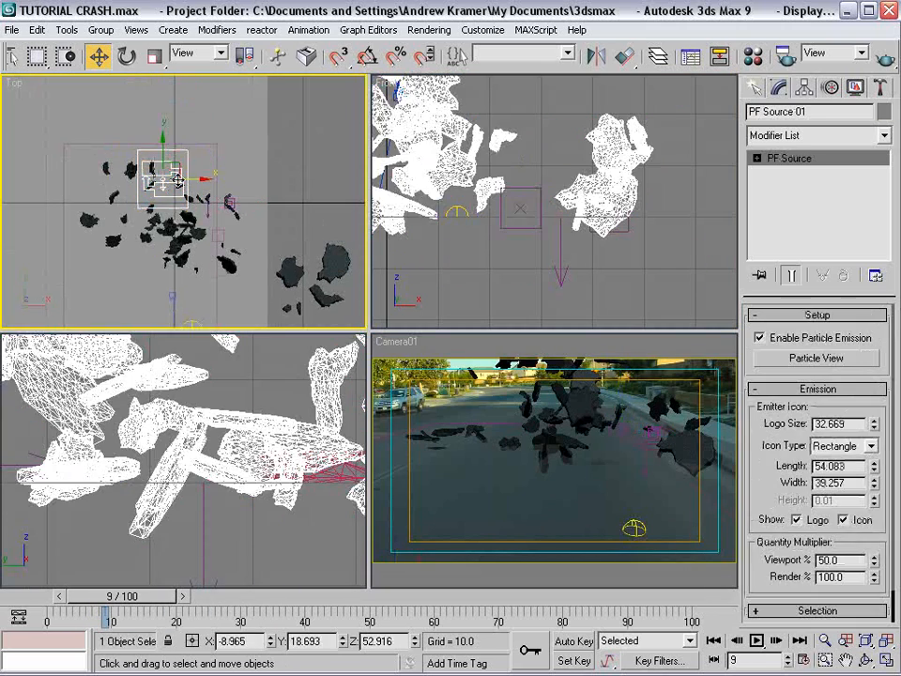
right_click(174, 141)
left_click(194, 173)
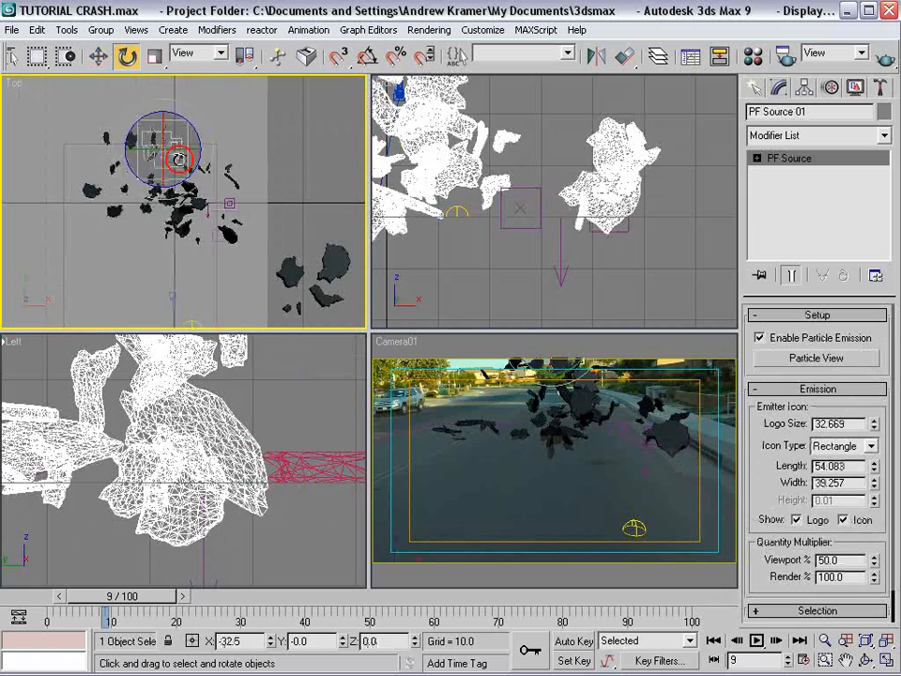
mouse_move(165, 109)
left_mouse_down()
mouse_move(166, 87)
mouse_move(167, 106)
left_mouse_up()
mouse_move(157, 591)
left_mouse_down()
mouse_move(104, 591)
mouse_move(181, 593)
mouse_move(139, 593)
mouse_move(148, 593)
left_mouse_up()
Step: Move the PF Source 01 emitter about 16 units in the negative Y direction
right_click(175, 139)
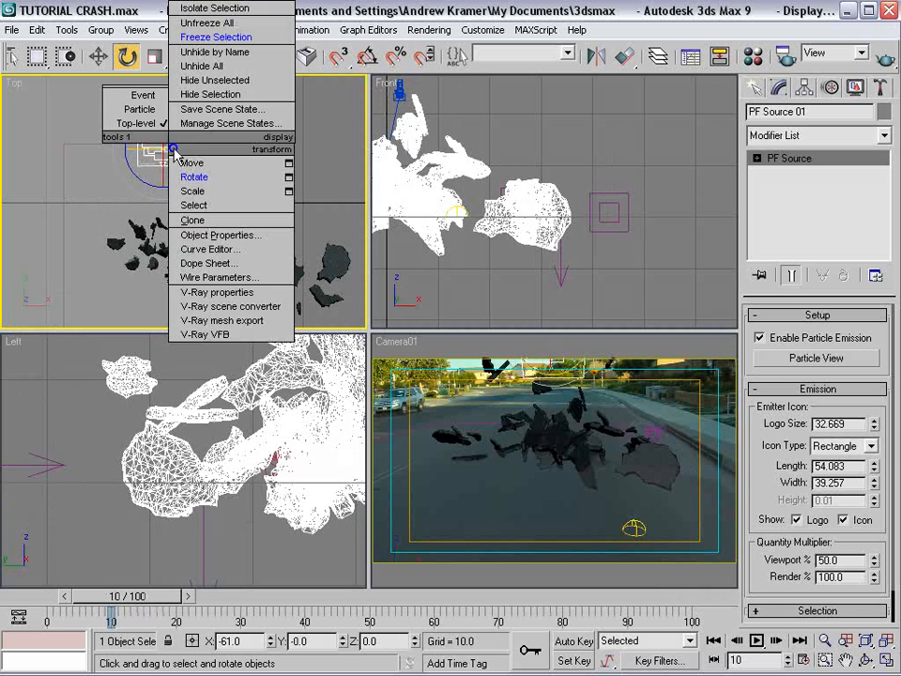
left_click(185, 160)
left_click_drag(160, 118, 161, 139)
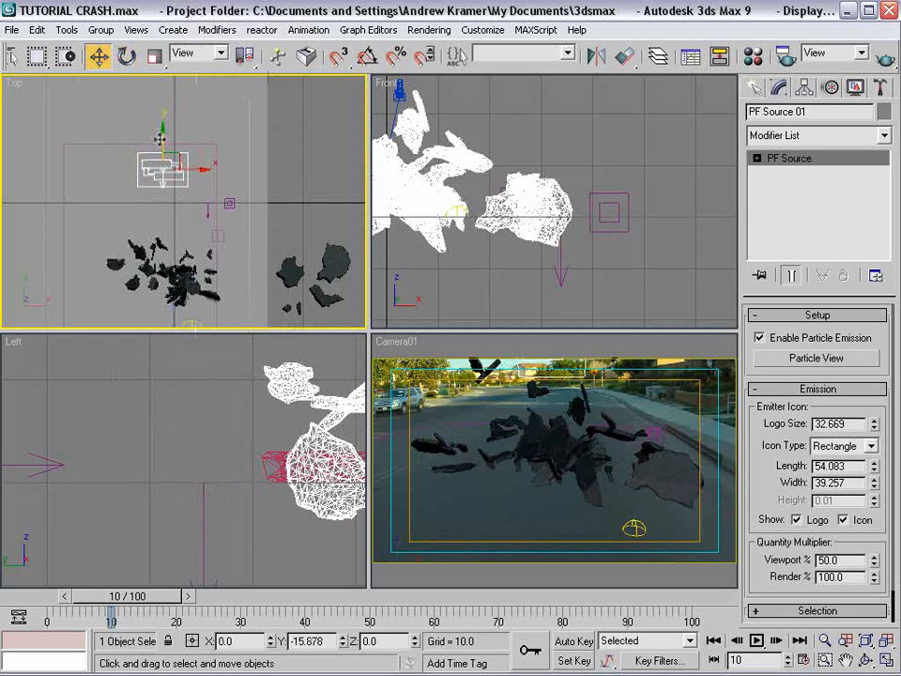
Step: Enlarge the Camera01 viewport and scrub back to frame 9 to check the debris
left_click(451, 351)
left_click_drag(369, 330, 305, 286)
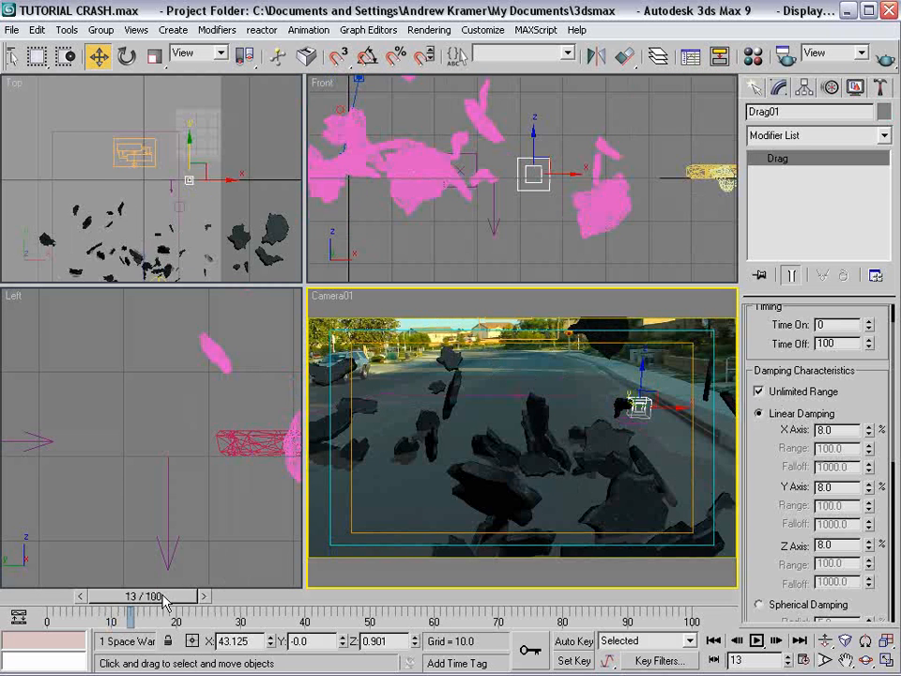
left_click_drag(164, 601, 143, 601)
Step: Set the divergence of Spawn 01 in Event 02 to 84, minimize Particle View and preview frame 13
key("6")
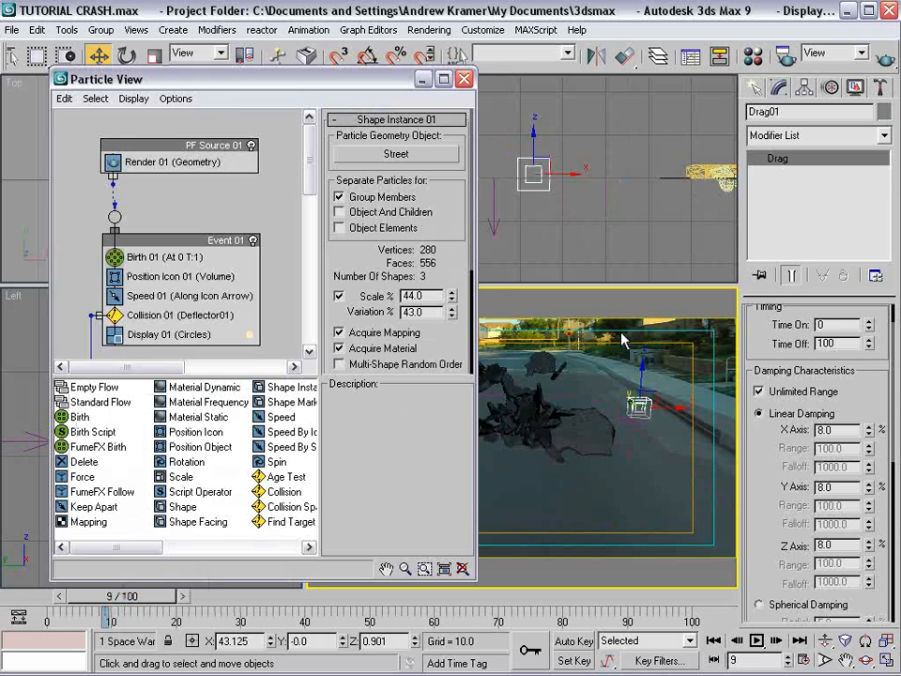
scroll(187, 281, "down", 4)
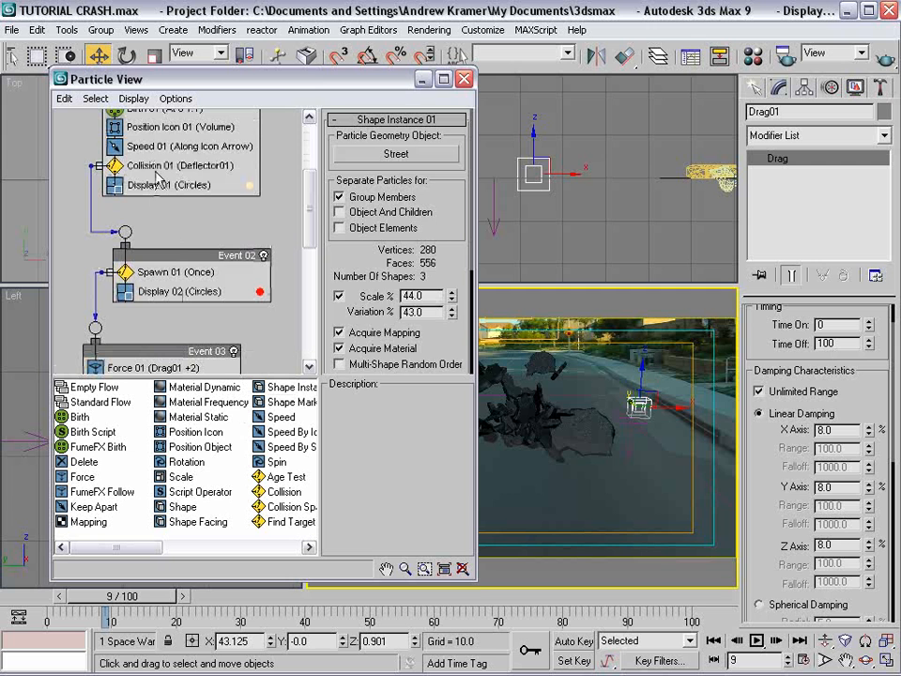
left_click(157, 169)
left_click(186, 274)
left_click_drag(445, 320, 456, 173)
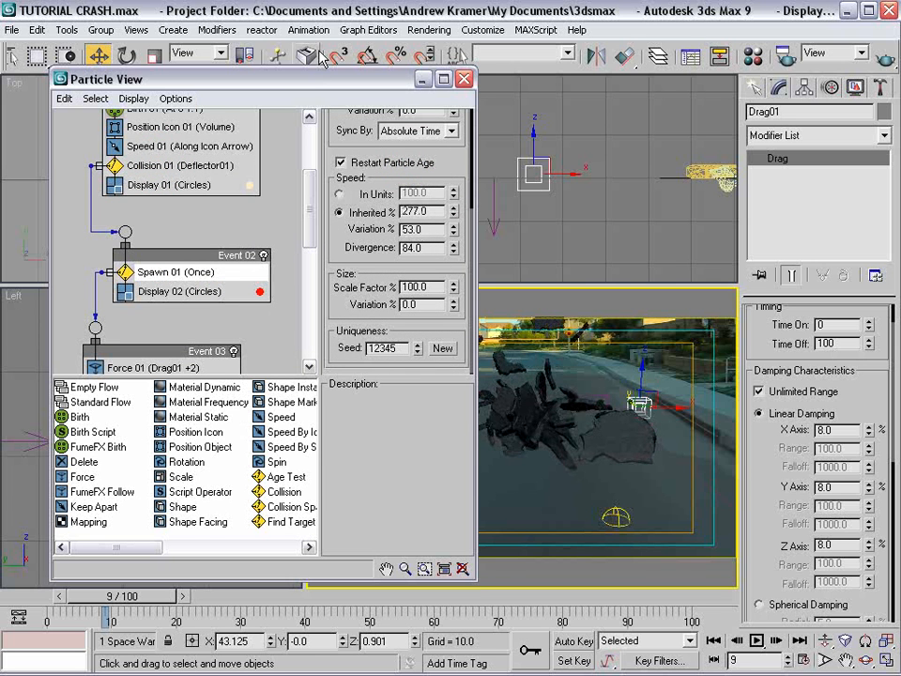
left_click(421, 79)
left_click_drag(126, 594, 155, 596)
Step: Dolly the camera back to widen the debris shot and preview frame 10
key("w")
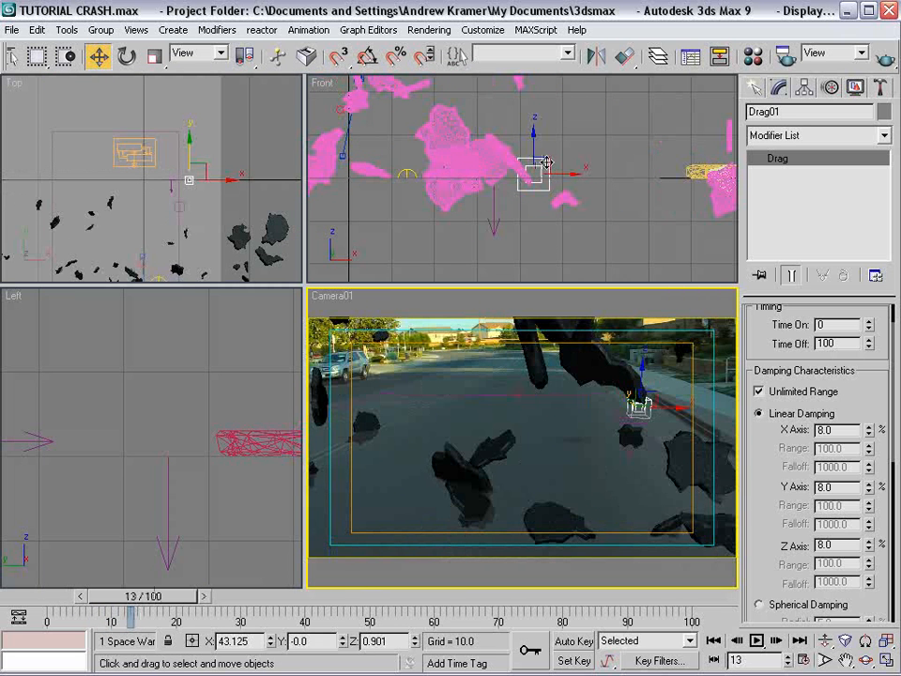
left_click(825, 640)
left_click_drag(565, 460, 557, 507)
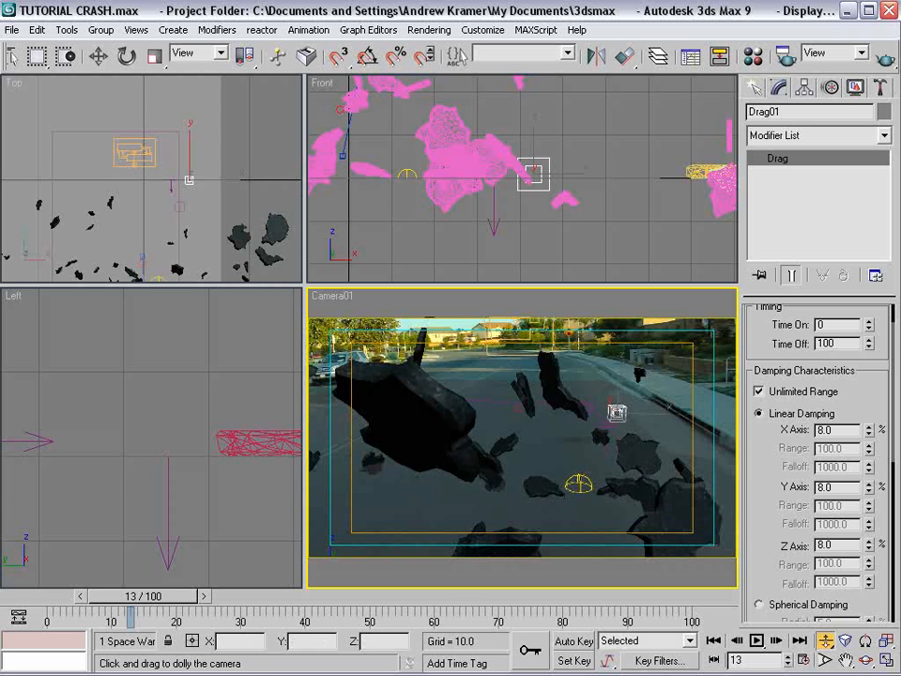
left_click_drag(162, 602, 148, 587)
Step: Move the Drag space warp icon along X to about 55 in the Front view
right_click(554, 209)
right_click(573, 230)
left_click(593, 236)
left_click_drag(565, 176, 616, 177)
left_click(603, 213)
left_click(591, 189)
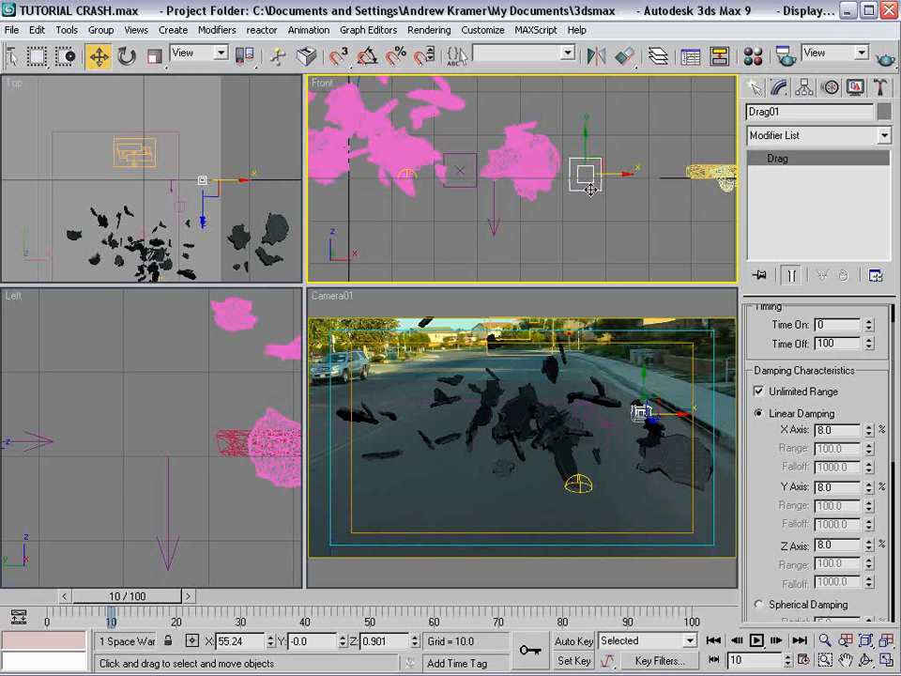
Step: Set the Drag space warp's linear damping to 10% on the X, Y and Z axes and preview frame 13
type("10")
key("Tab")
type("10")
key("Tab")
type("10")
key("Return")
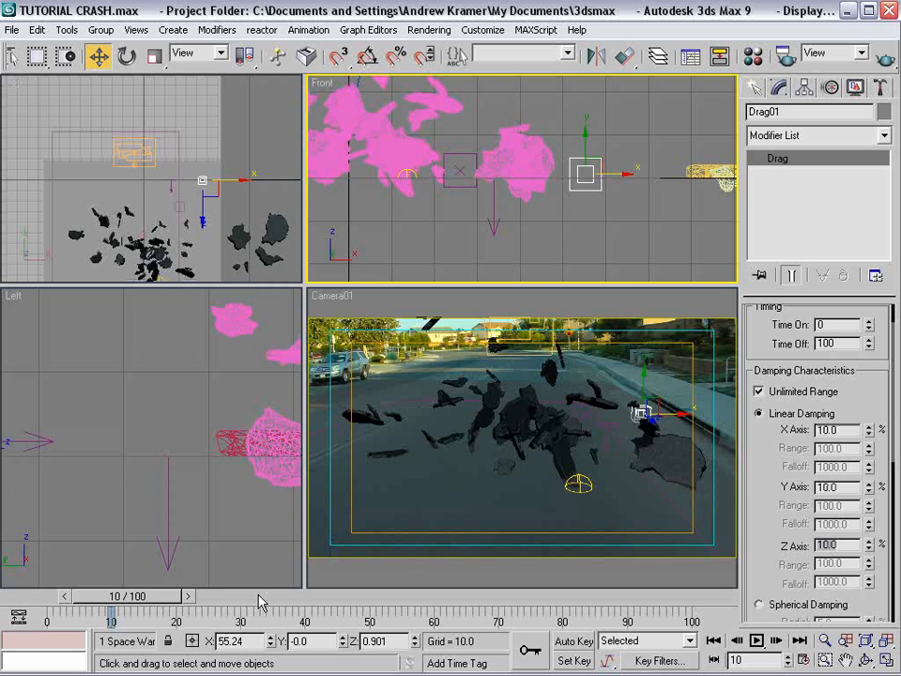
left_click_drag(121, 597, 144, 594)
Step: Reopen Particle View and raise the divergence of Spawn 01 to 97
scroll(137, 192, "down", 3)
middle_click_drag(139, 206, 132, 151)
key("6")
scroll(178, 244, "down", 3)
left_click_drag(453, 258, 460, 228)
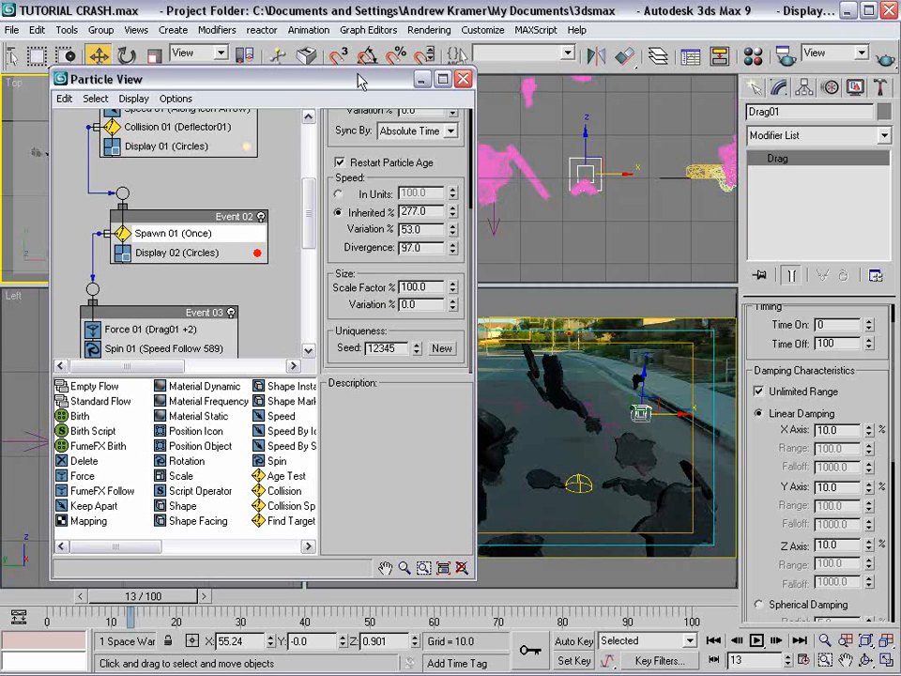
Step: Copy Spawn 01, paste the duplicate into Event 02 and turn the pasted Spawn 02 off
mouse_move(169, 268)
middle_mouse_down()
mouse_move(131, 241)
mouse_move(166, 248)
middle_mouse_up()
left_click(161, 241)
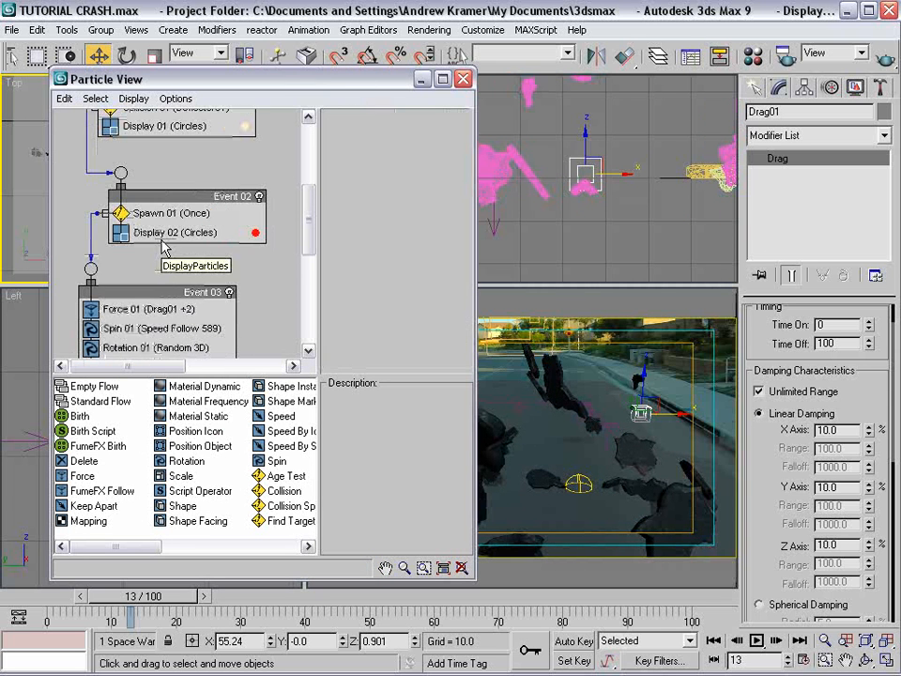
left_click(154, 216)
right_click(161, 223)
left_click(193, 334)
right_click(141, 192)
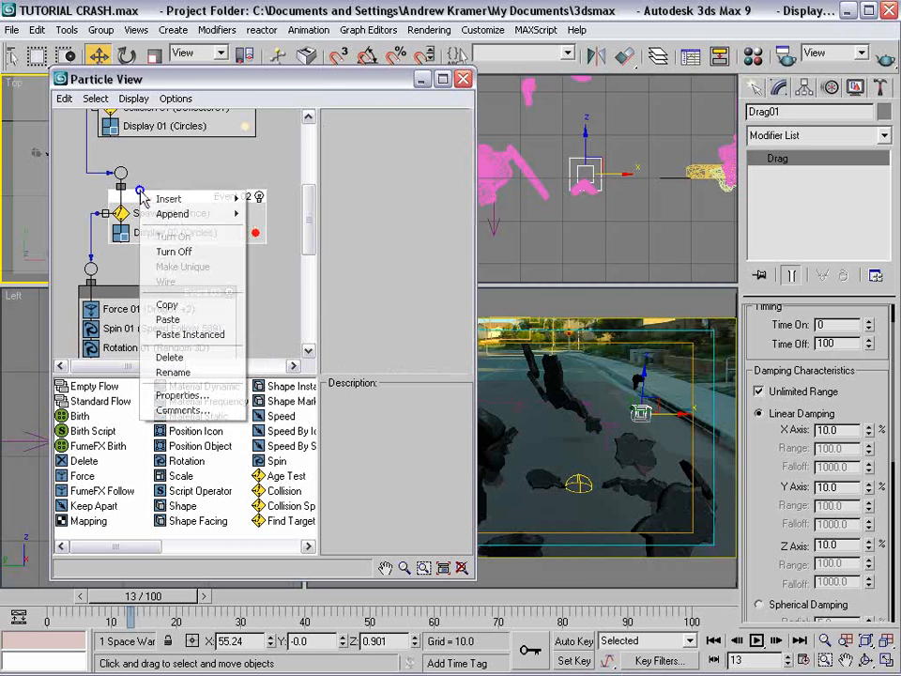
left_click(167, 319)
left_click_drag(180, 97, 213, 95)
left_click(188, 212)
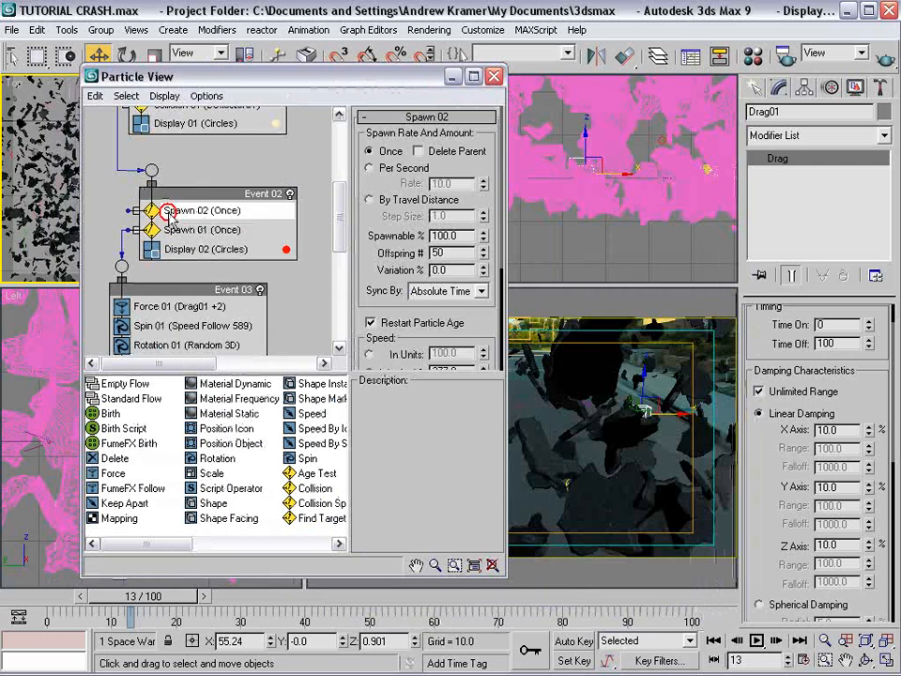
Step: Clone Event 03 beside the original, using the Copy option for its operators and tests
scroll(212, 214, "down", 5)
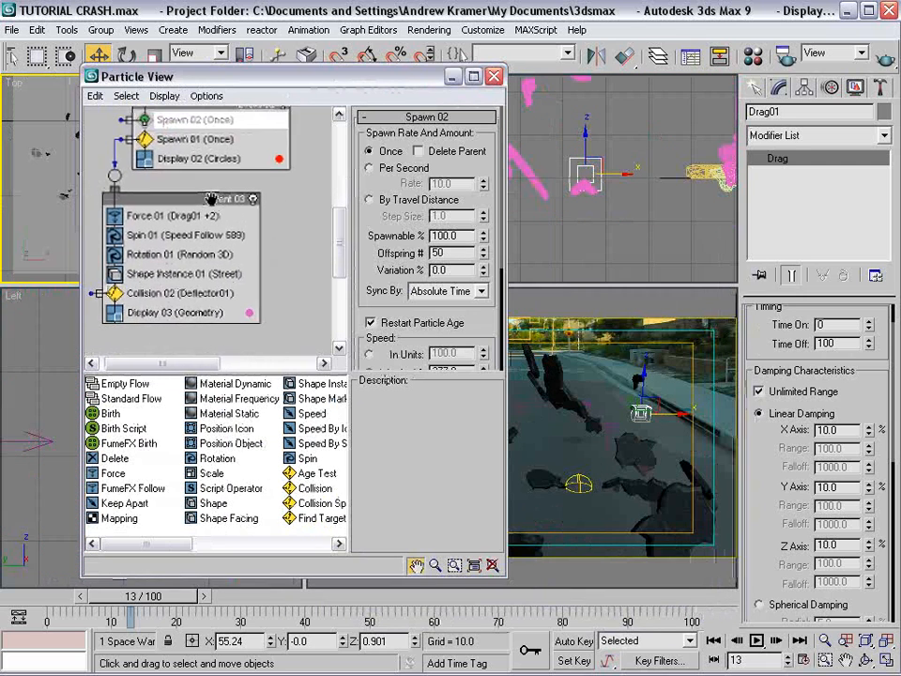
left_click(152, 202)
mouse_move(138, 194)
left_mouse_down("shift")
mouse_move(126, 149)
mouse_move(299, 208)
mouse_move(303, 230)
left_mouse_up("shift")
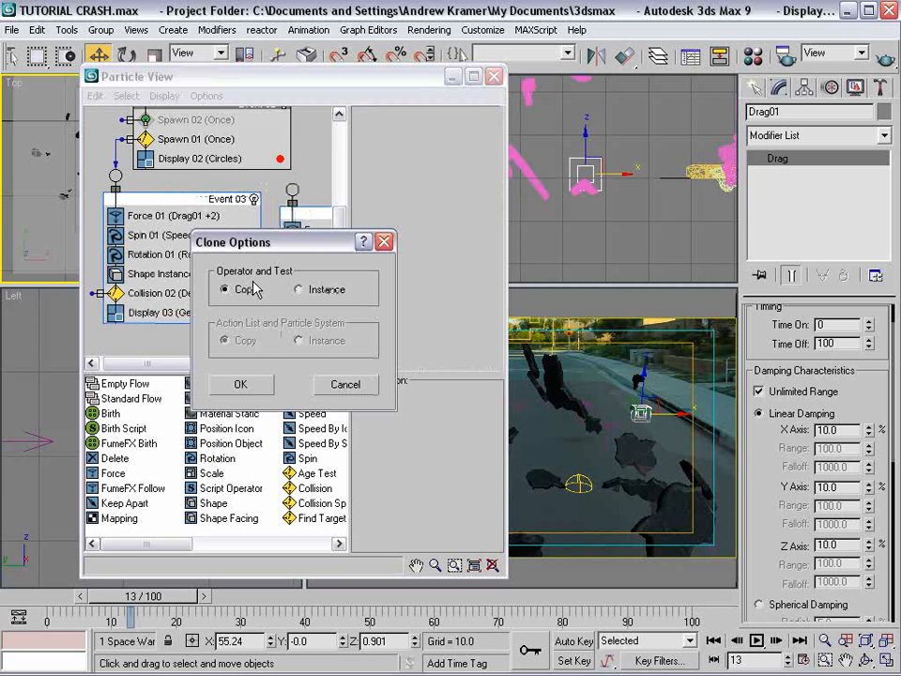
left_click(240, 384)
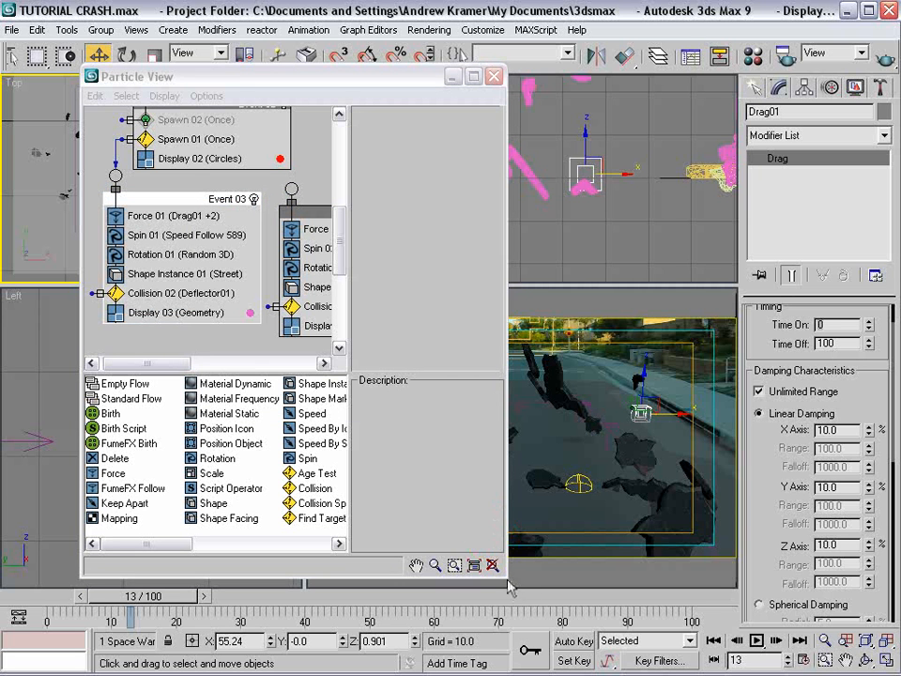
Step: Widen Particle View and wire the Spawn 02 output to the input of Event 04
left_click_drag(505, 579, 670, 587)
middle_click_drag(299, 188, 298, 275)
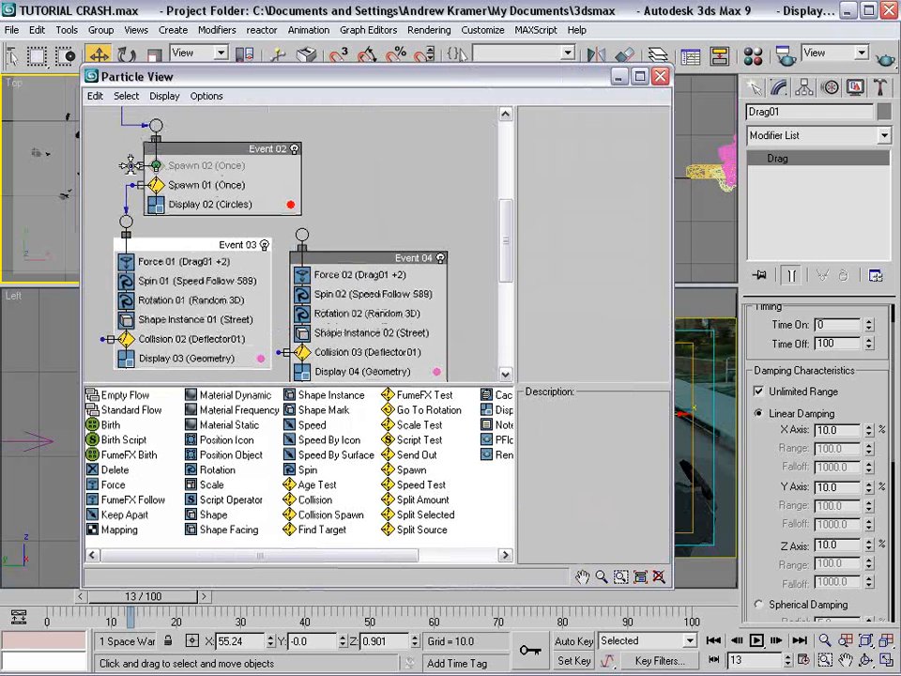
left_click_drag(116, 158, 301, 234)
Step: Move Particle View aside to reveal the rock models and rearrange the events with Event 03 beside Event 04
left_click_drag(293, 77, 586, 86)
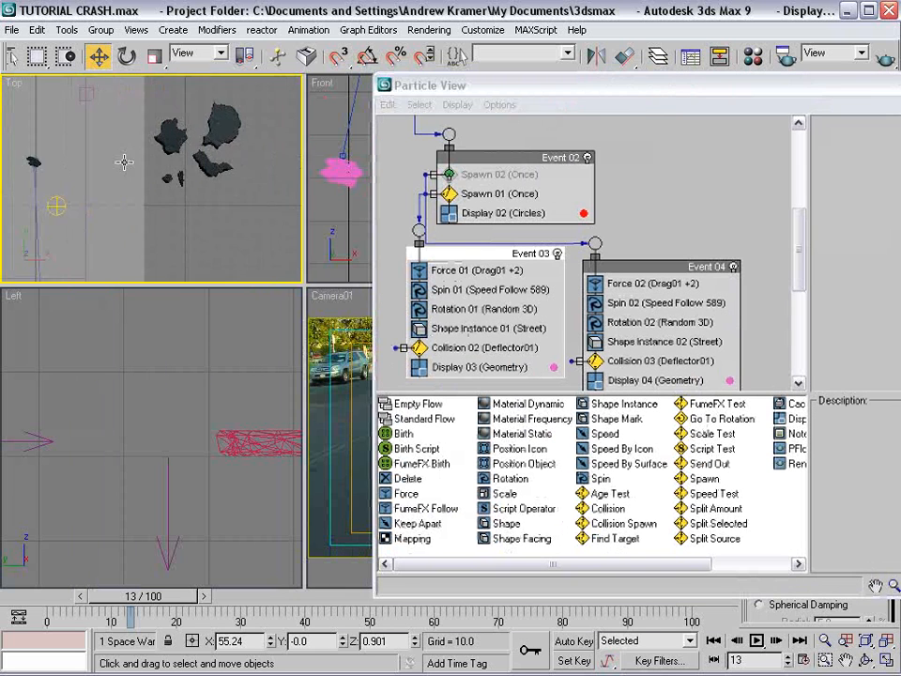
middle_click_drag(185, 182, 128, 177)
left_click_drag(619, 279, 631, 314)
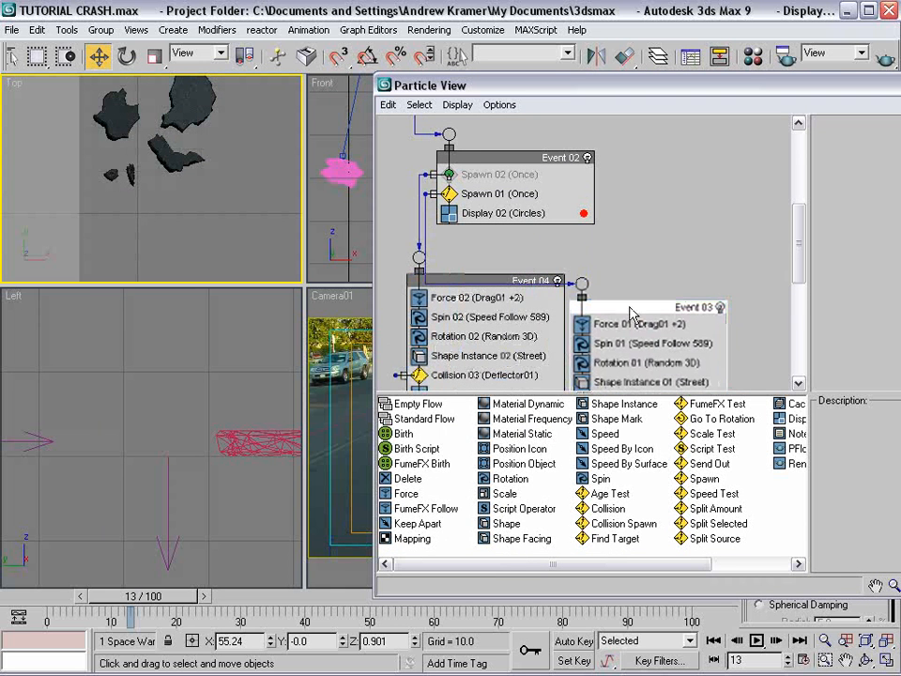
left_click_drag(624, 269, 625, 264)
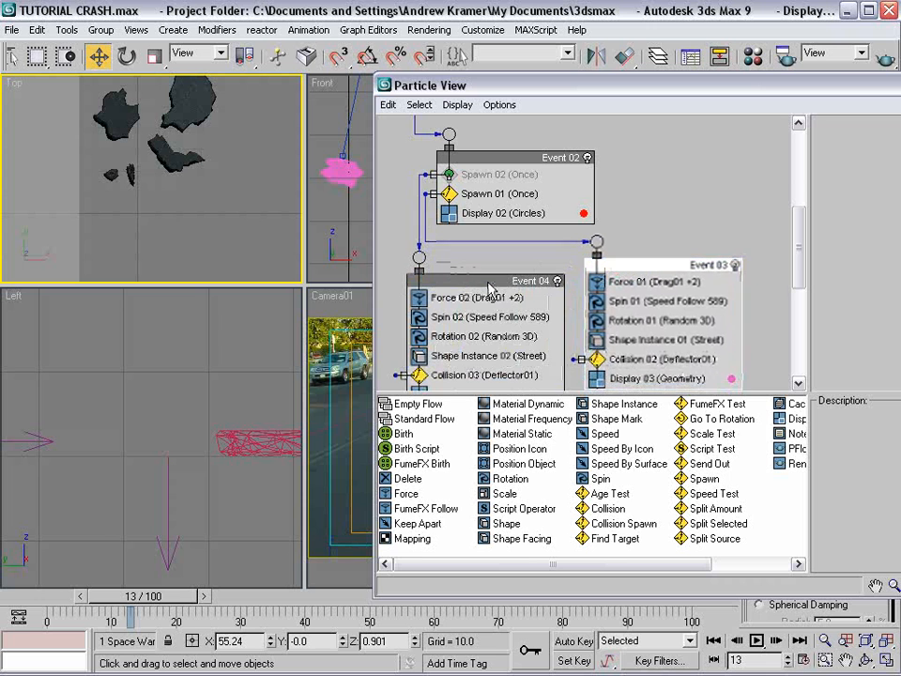
Step: Rename the two spawn tests in Event 02: Spawn 02 as Dirt and Spawn 01 as Chunks
left_click(480, 179)
left_click(473, 175)
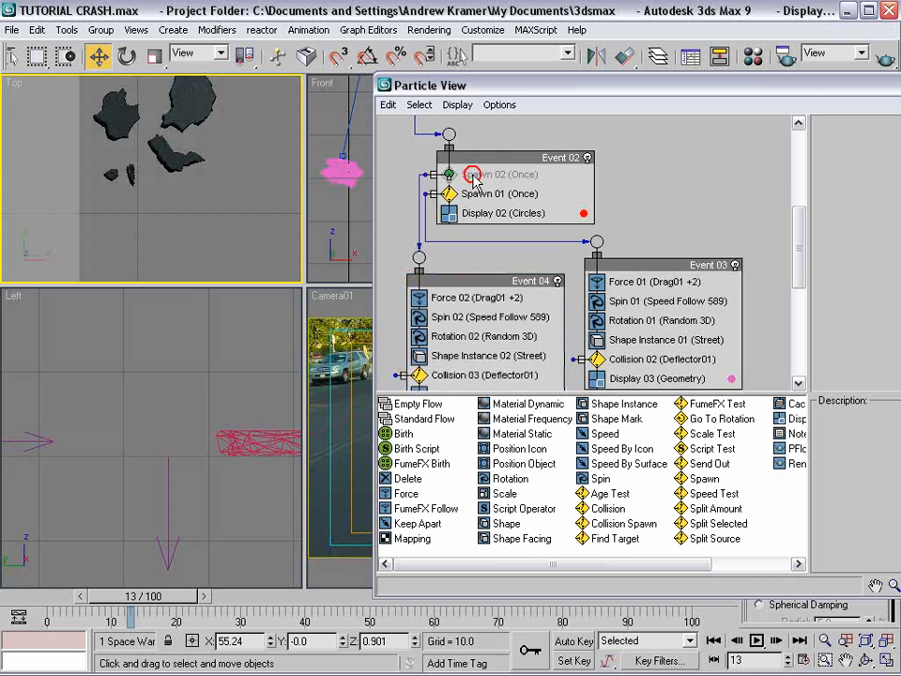
right_click(481, 180)
left_click(512, 354)
type("Dirt")
key("Return")
right_click(481, 193)
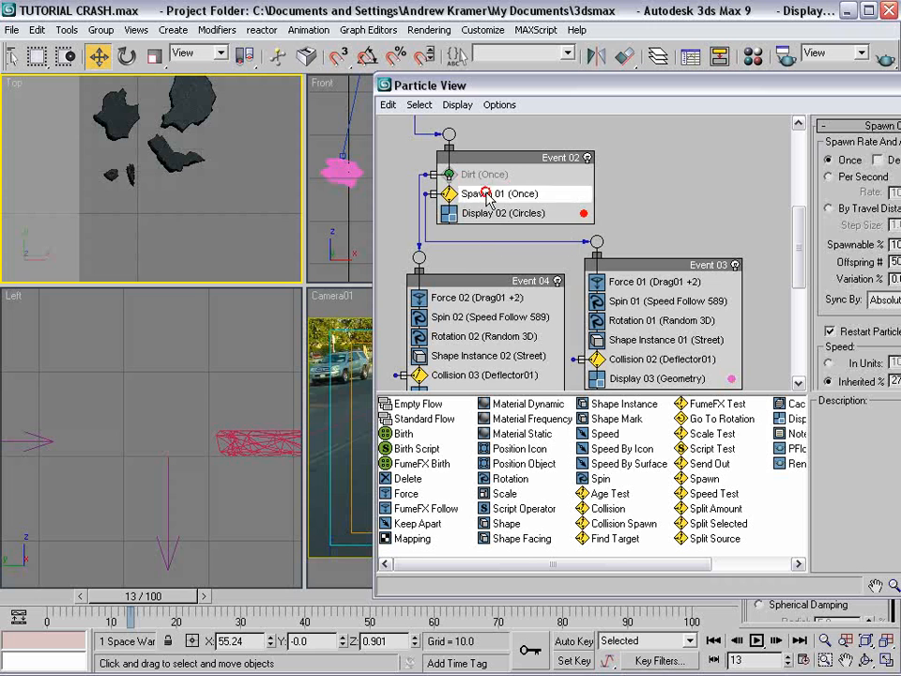
left_click(524, 374)
type("Chunks")
key("Return")
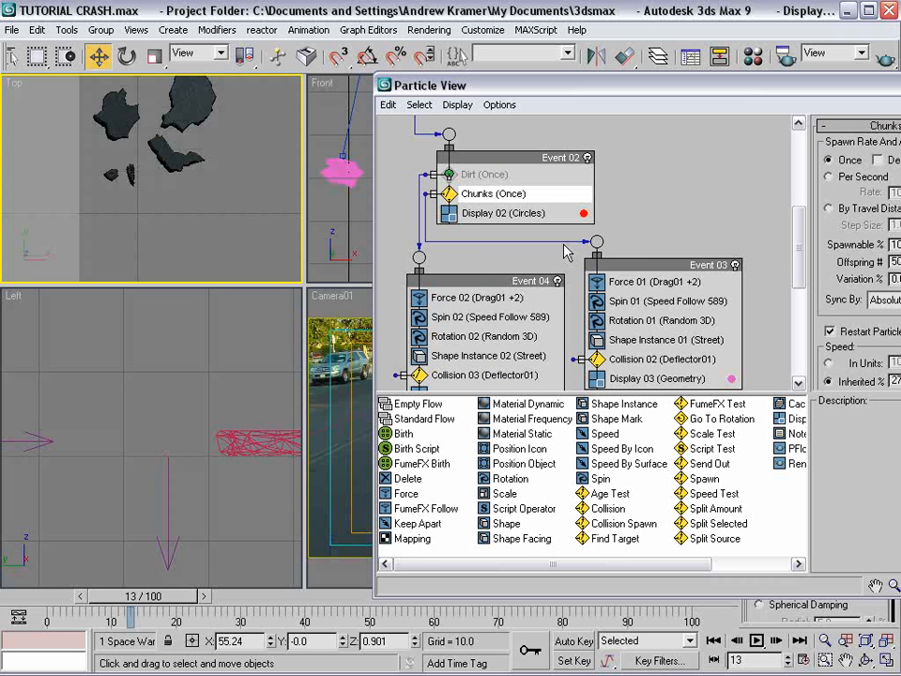
Step: Turn the Dirt spawn on and assign the Dirt rock group as the particle geometry of Shape Instance 02 in Event 04
left_click(464, 164)
scroll(490, 251, "down", 2)
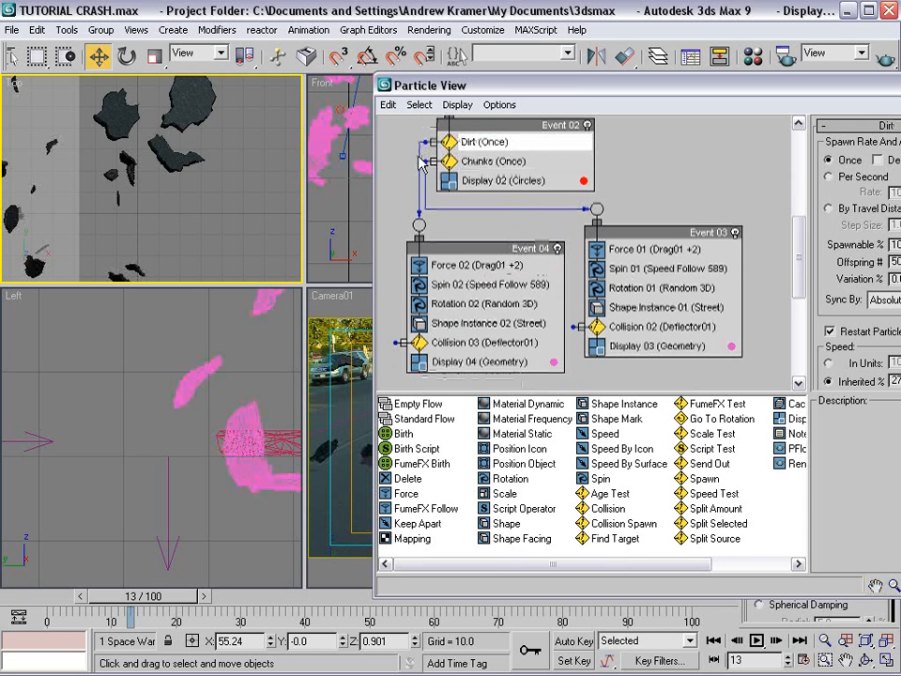
left_click(443, 321)
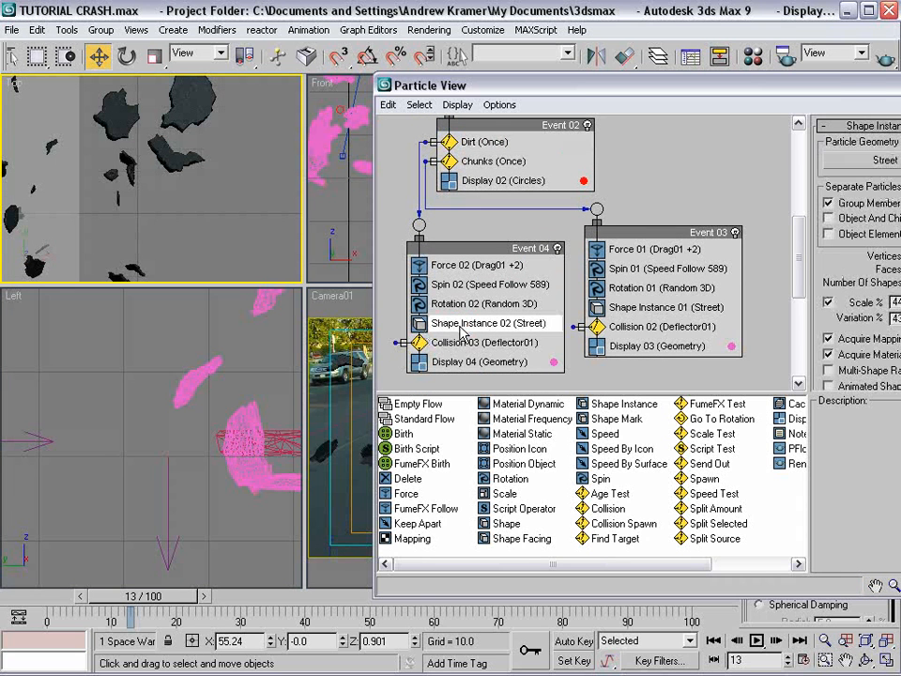
left_click_drag(847, 89, 758, 76)
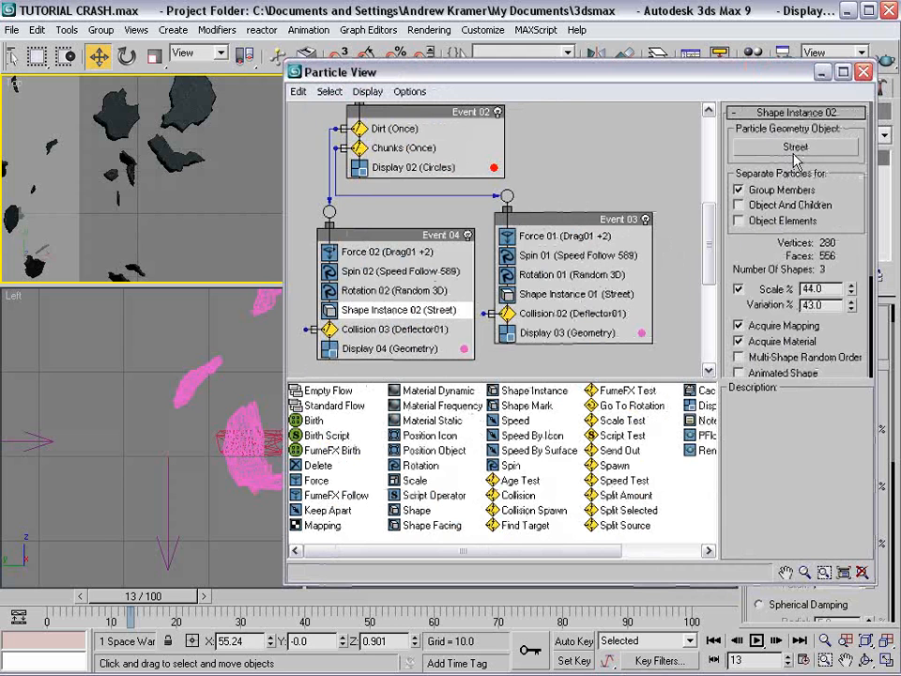
left_click(796, 147)
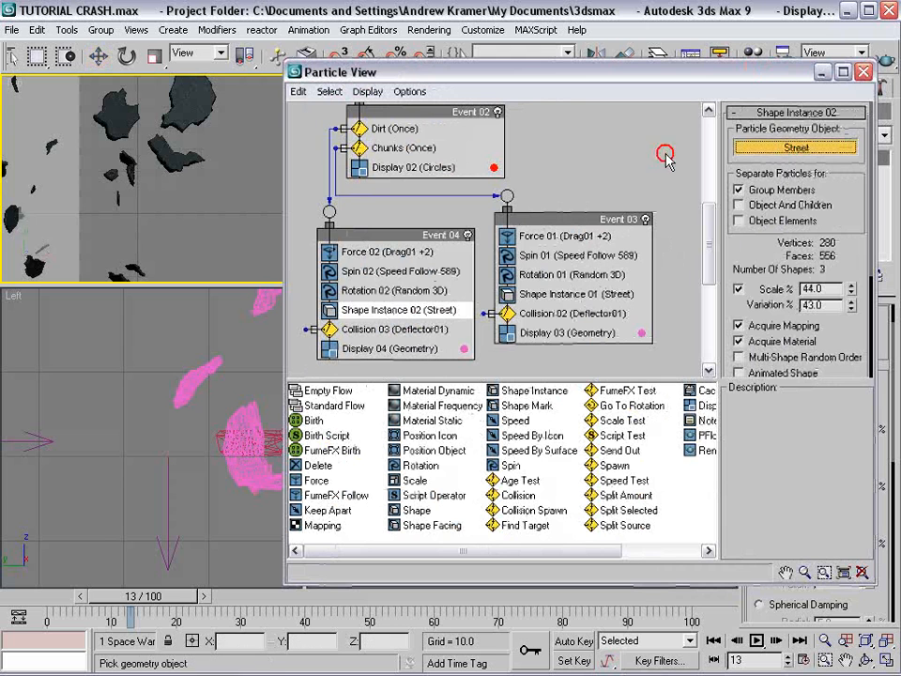
left_click(111, 175)
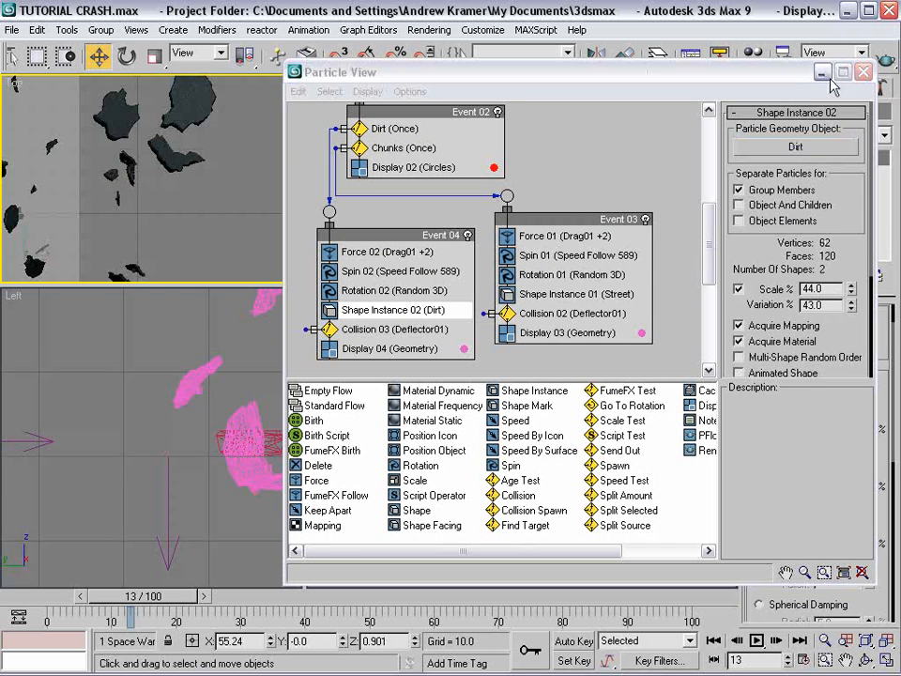
left_click(862, 72)
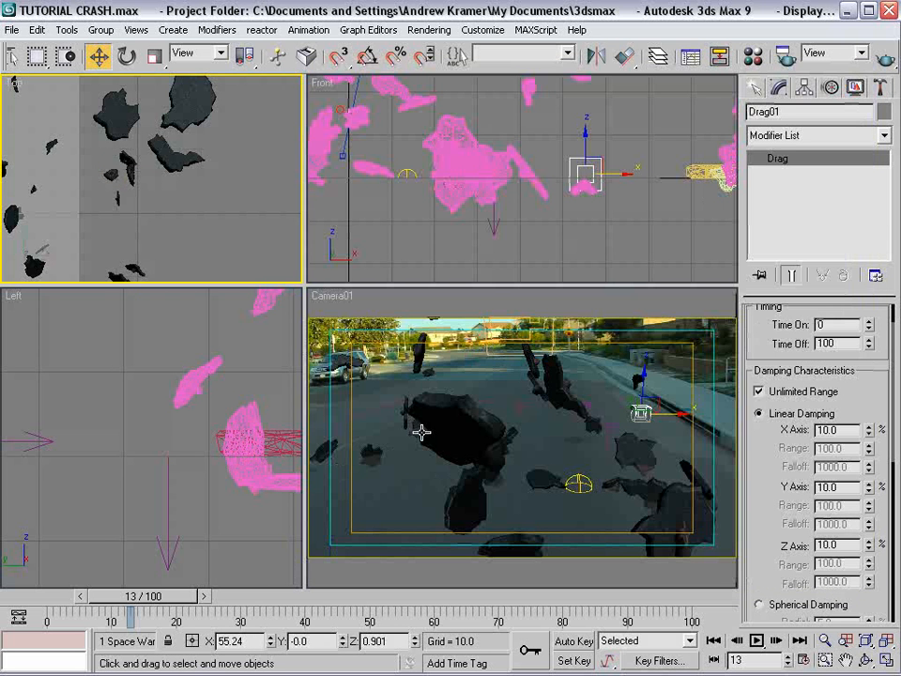
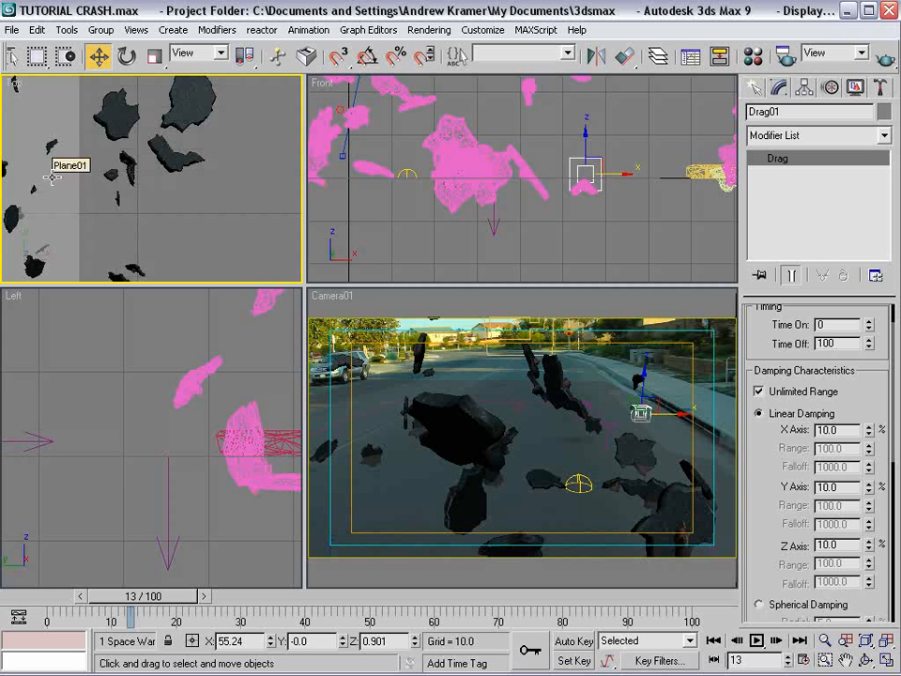
Step: Generate a new random seed for the Dirt spawn and scrub the timeline to frame 10
key("6")
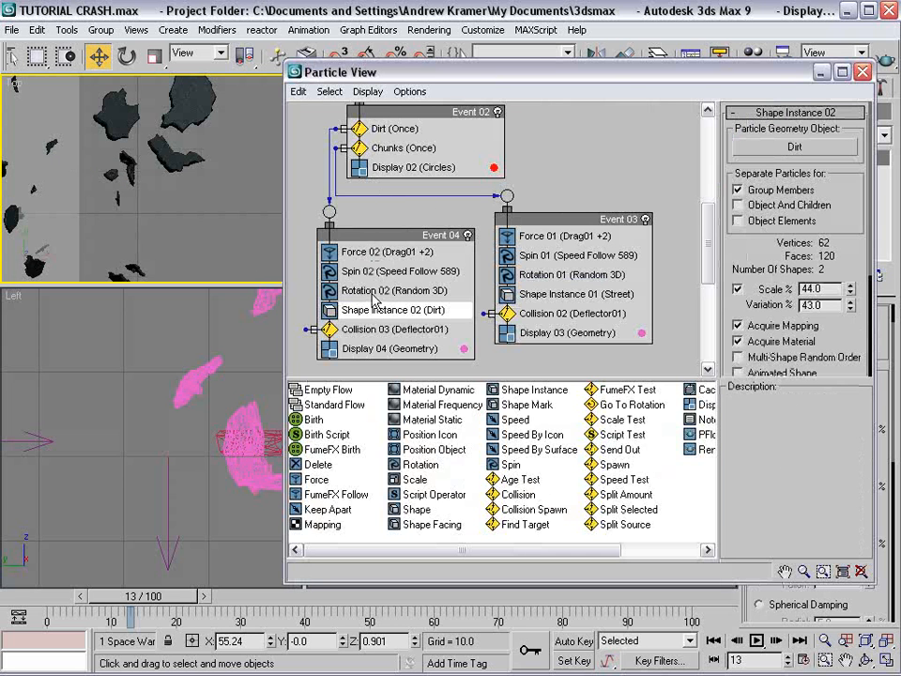
left_click(385, 129)
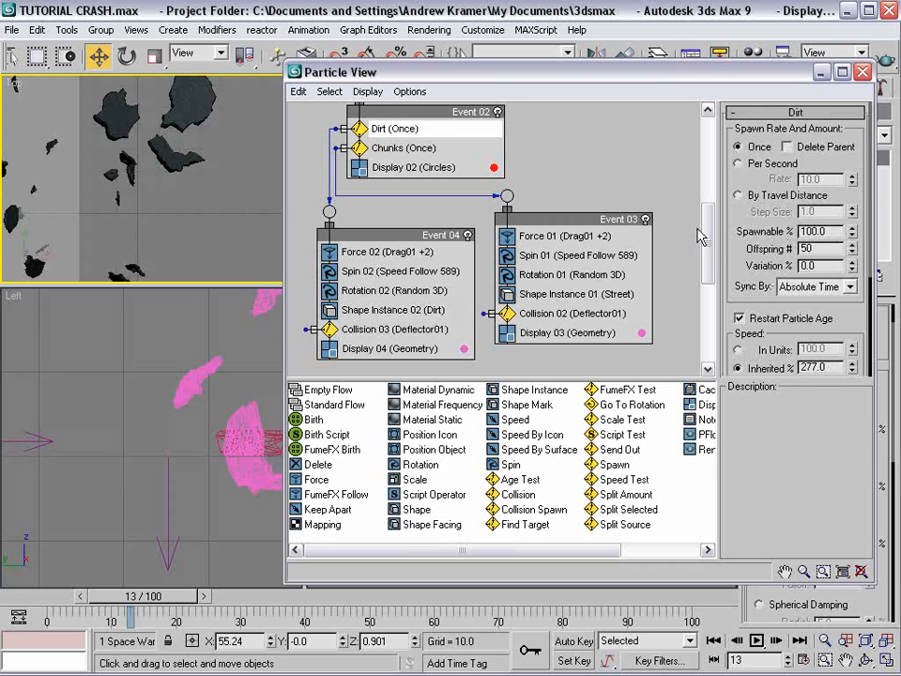
scroll(777, 265, "down", 5)
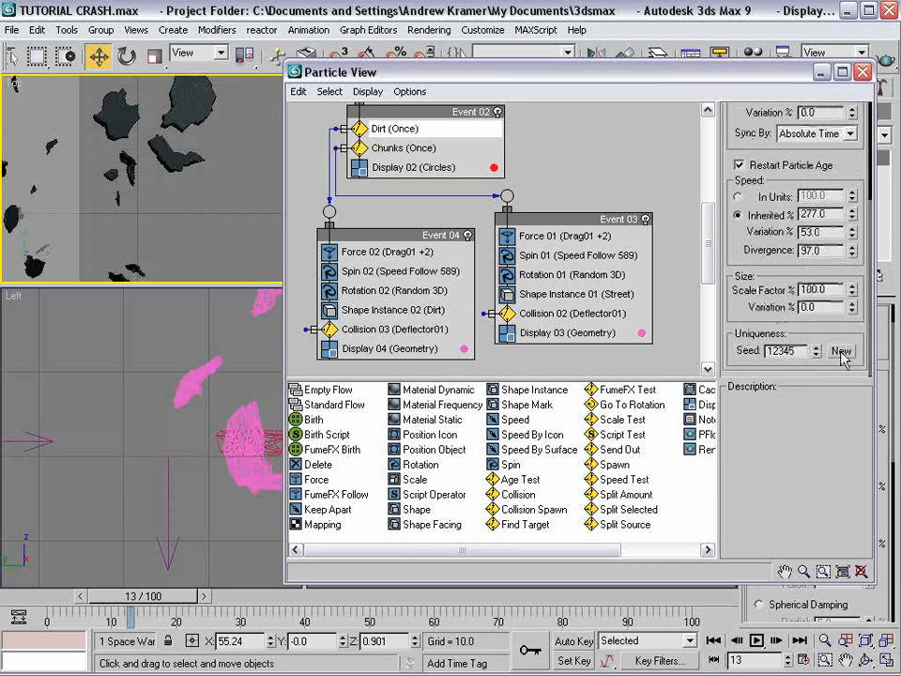
left_click(840, 350)
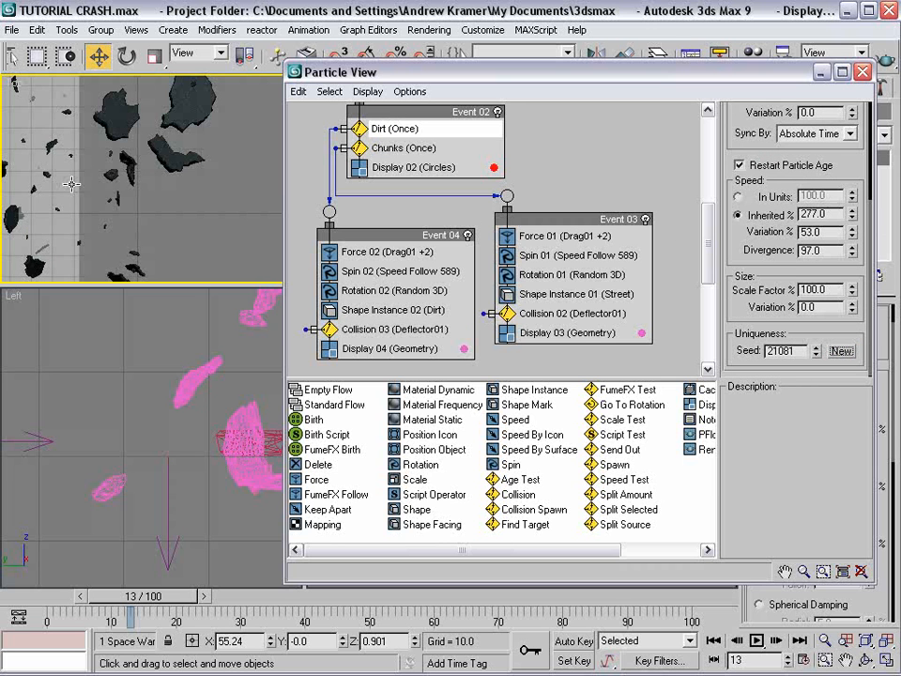
left_click_drag(506, 72, 359, 528)
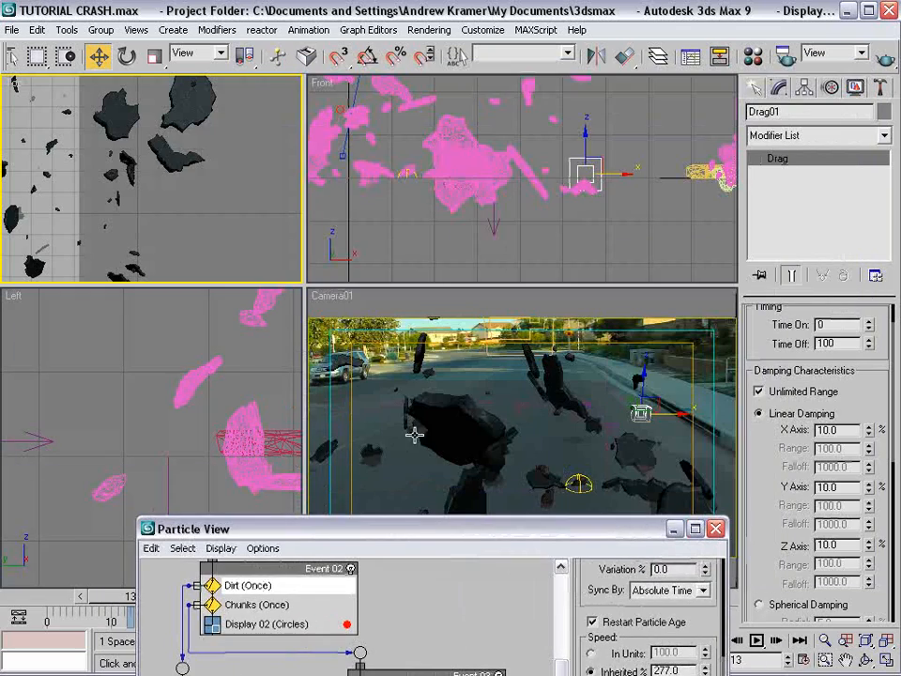
left_click_drag(287, 530, 216, 241)
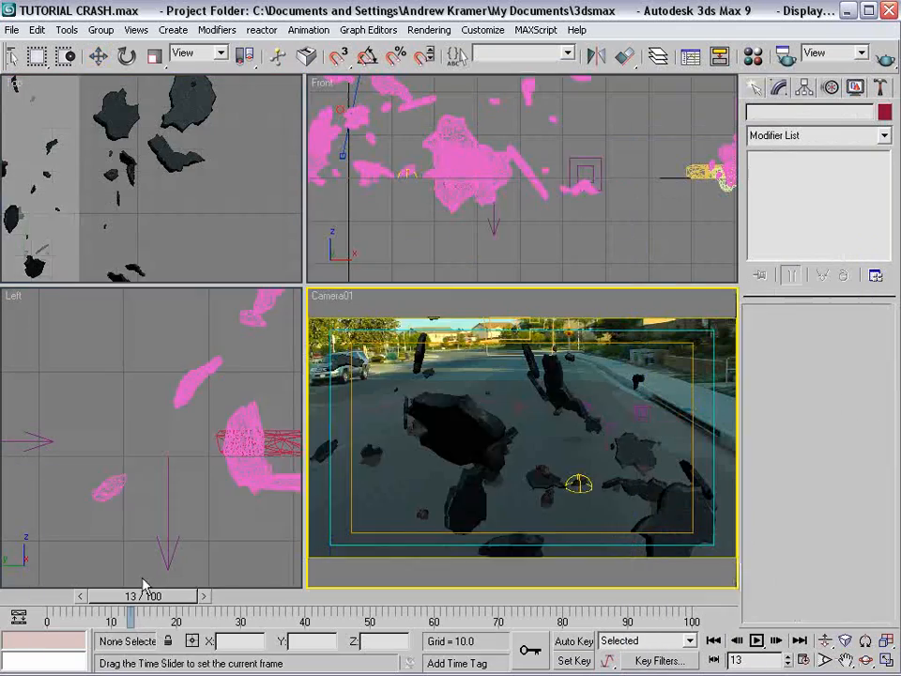
left_click_drag(141, 597, 127, 597)
Step: Set the Dirt spawn's number of offspring to 500
key("6")
scroll(327, 211, "down", 5)
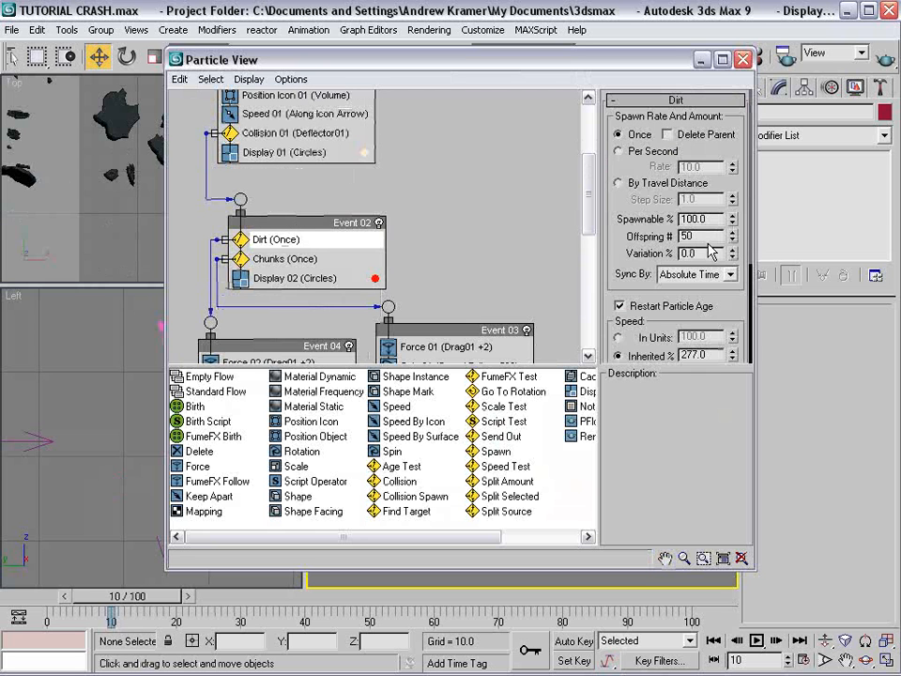
type("0")
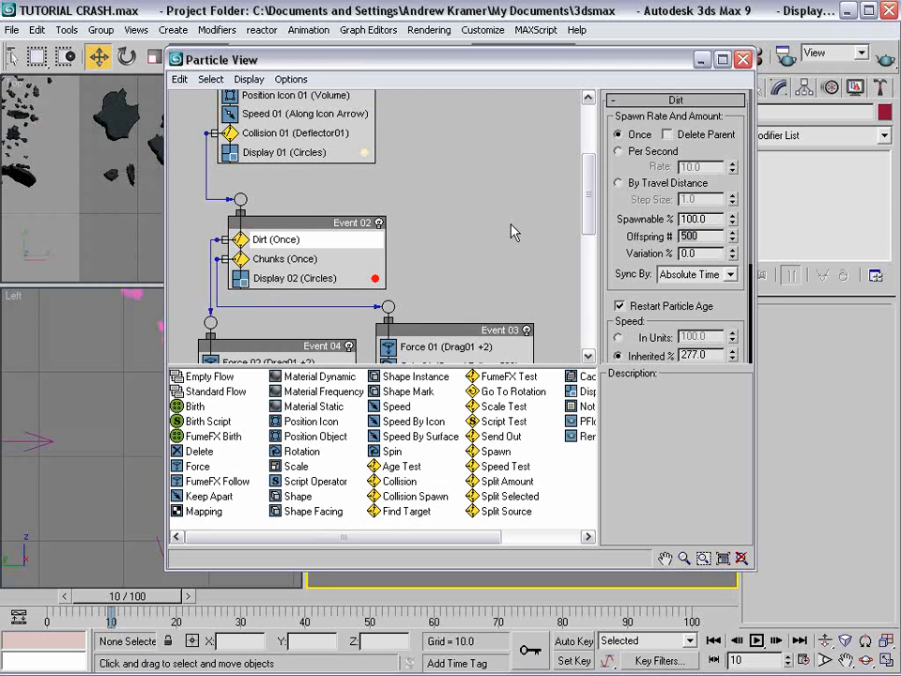
Step: Set the Dirt spawn's speed variation to 90% and divergence to 106, and scrub the timeline to frame 12
left_click_drag(680, 64, 445, 39)
scroll(460, 216, "down", 5)
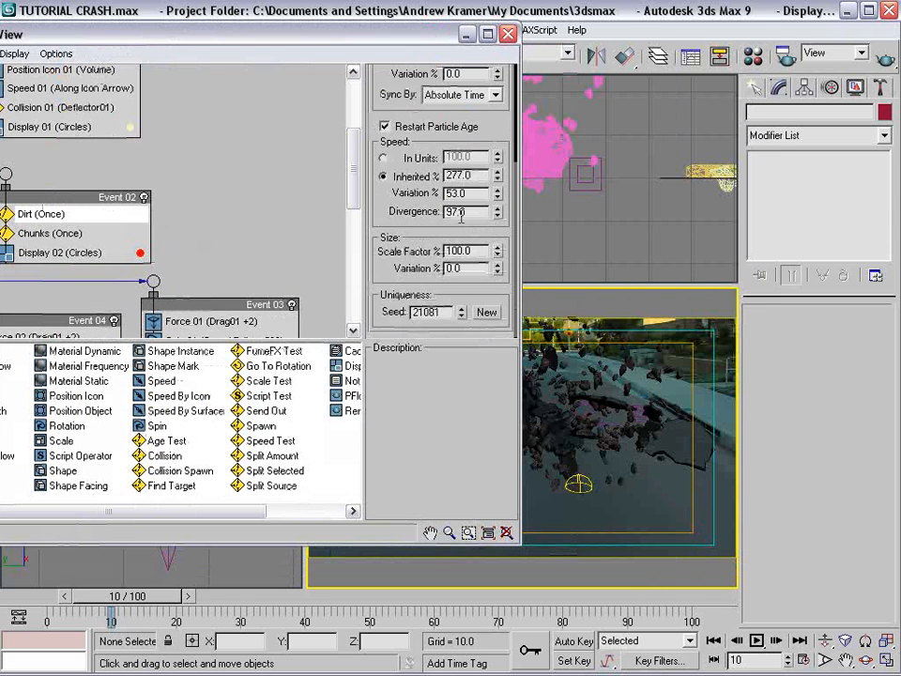
mouse_move(496, 197)
left_mouse_down()
mouse_move(508, 147)
mouse_move(521, 211)
mouse_move(497, 193)
left_mouse_up()
left_click_drag(384, 38, 563, 178)
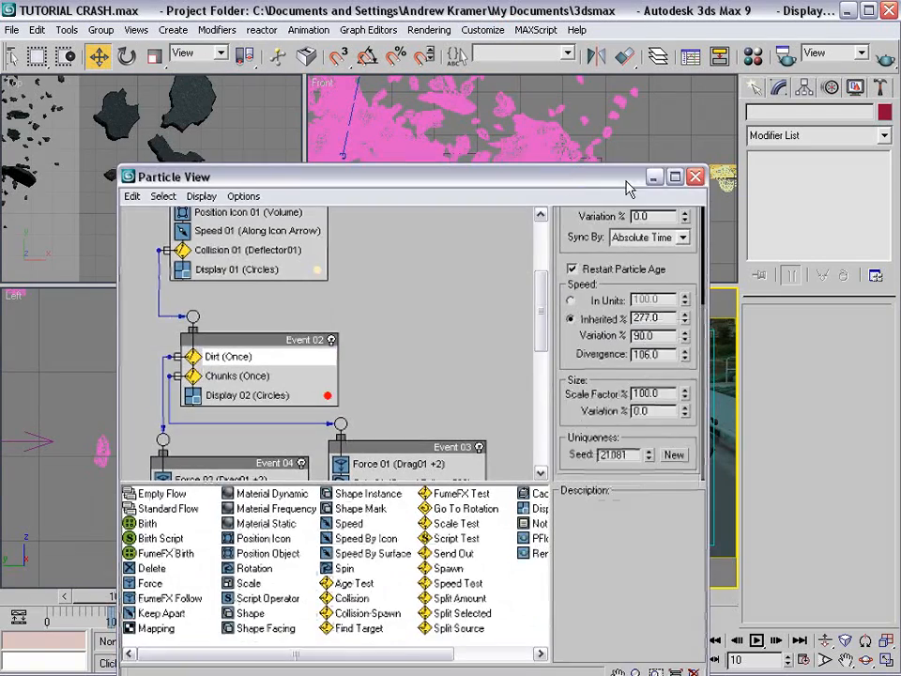
left_click(695, 177)
left_click_drag(80, 597, 125, 597)
Step: Set the inherited speed of the Chunks spawn to 228%
key("w")
key("6")
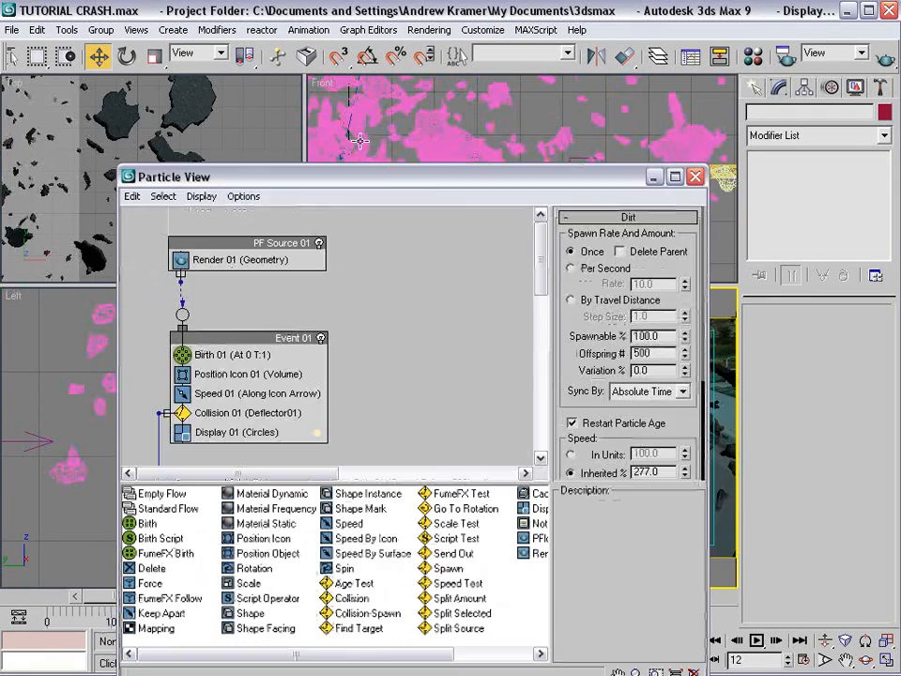
scroll(258, 370, "down", 5)
scroll(265, 354, "down", 2)
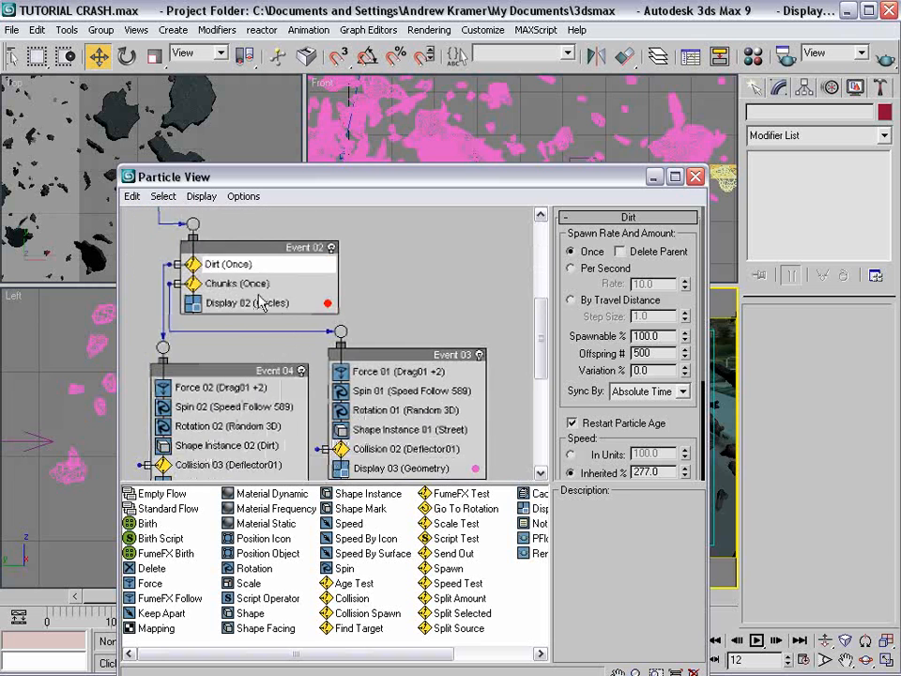
scroll(297, 354, "down", 1)
left_click(237, 262)
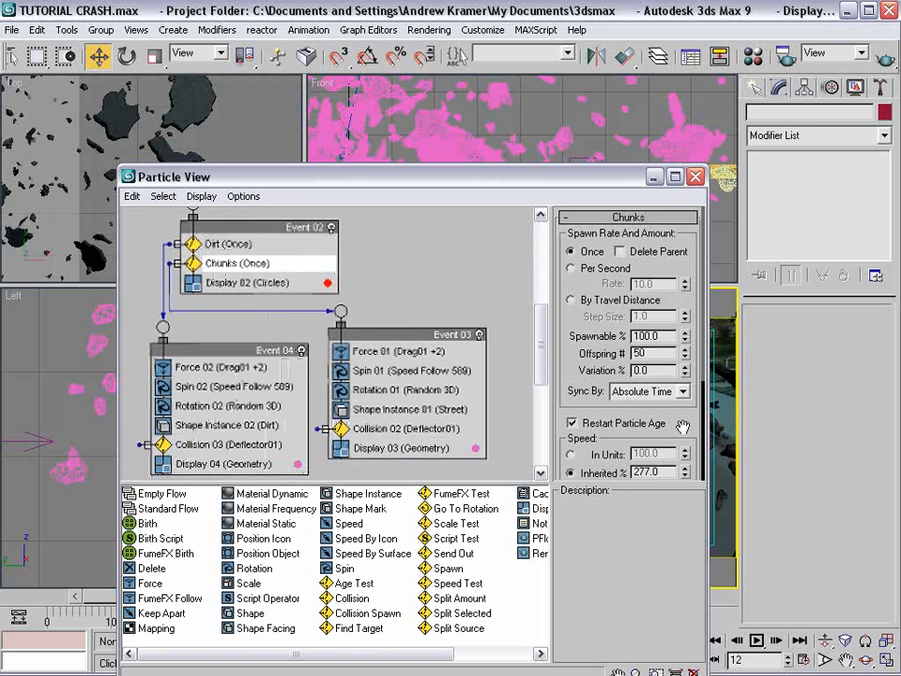
left_click_drag(683, 426, 666, 292)
left_click_drag(563, 174, 340, 154)
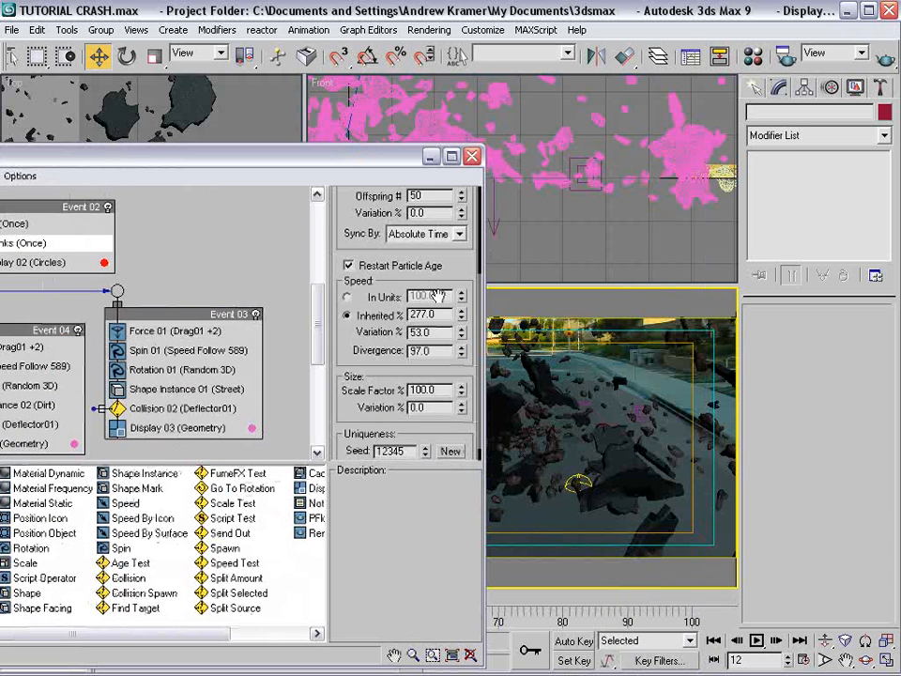
left_click_drag(460, 317, 461, 355)
left_click(471, 155)
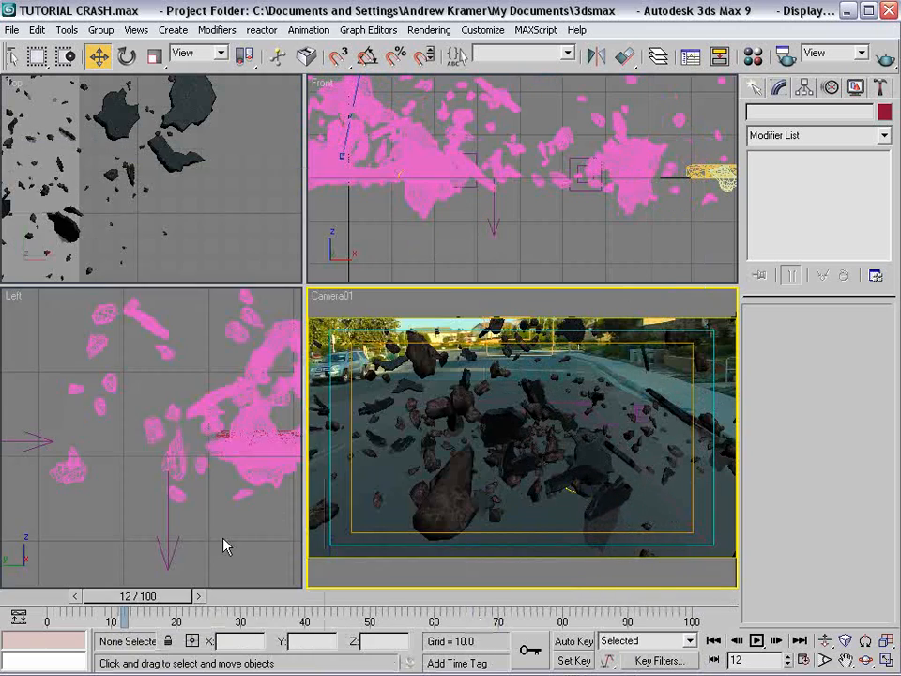
Step: Scrub the timeline to review the flying debris from the impact up to frame 34
left_click(130, 584)
left_click_drag(122, 597, 158, 598)
left_click(83, 599)
left_click_drag(84, 600, 279, 576)
Step: Make Collision 03 in Event 04 test for particles that collided 4 times, with the speed set to Stop
key("6")
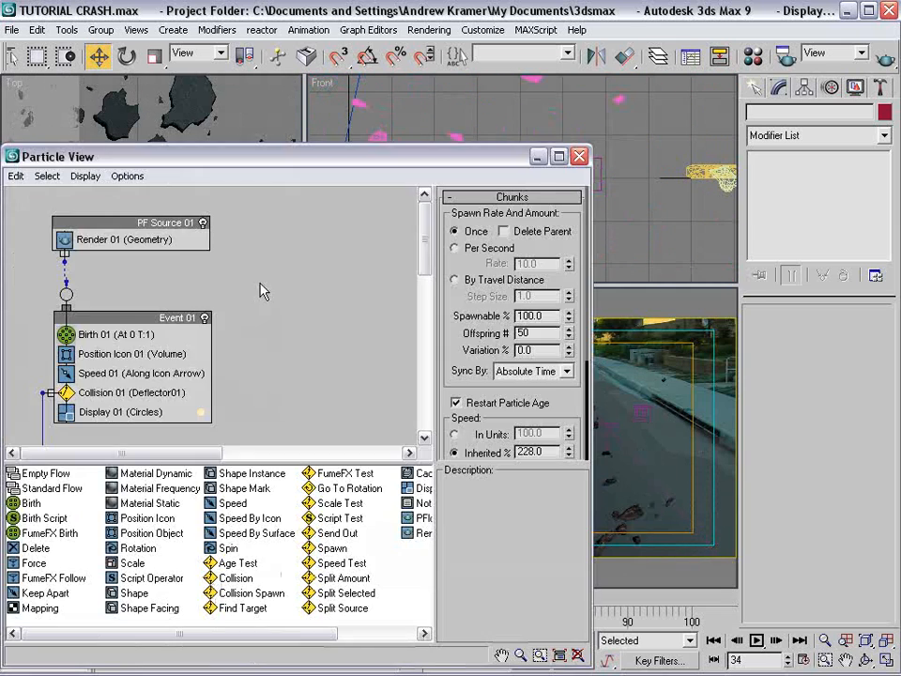
middle_click_drag(188, 364, 155, 274)
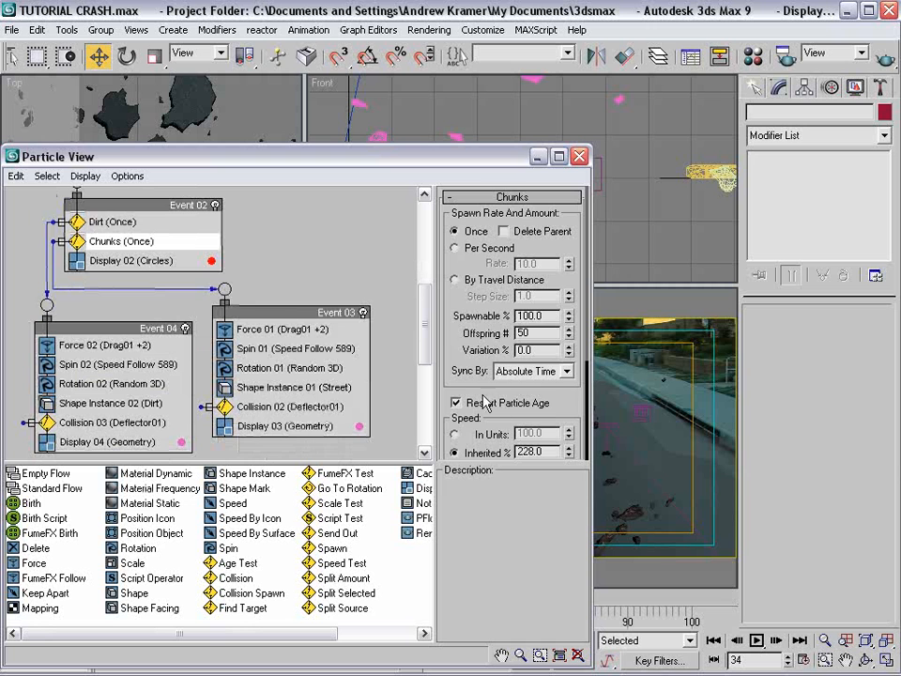
scroll(572, 405, "down", 3)
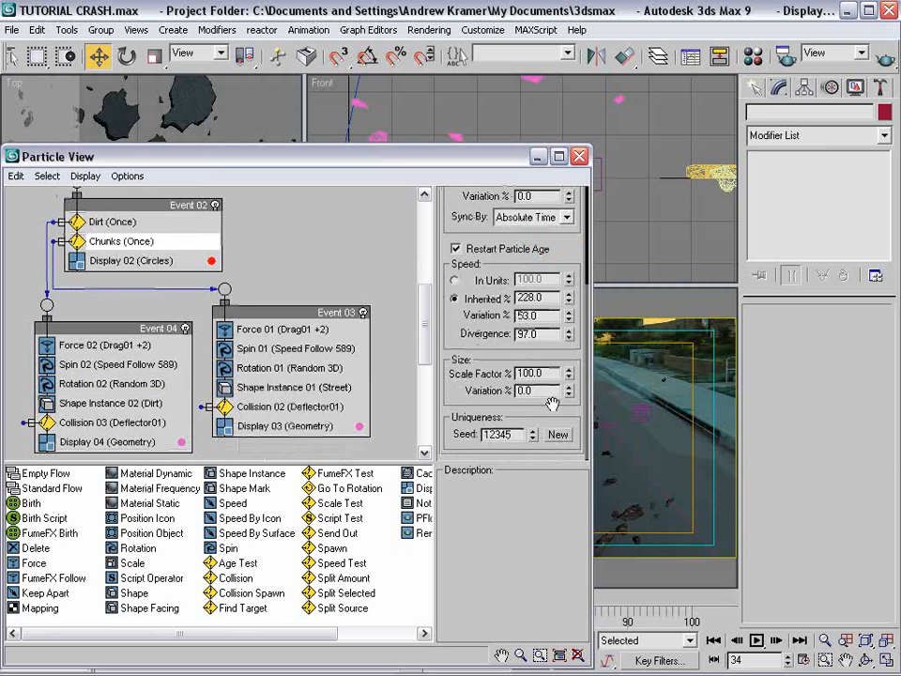
left_click(105, 225)
left_click(87, 421)
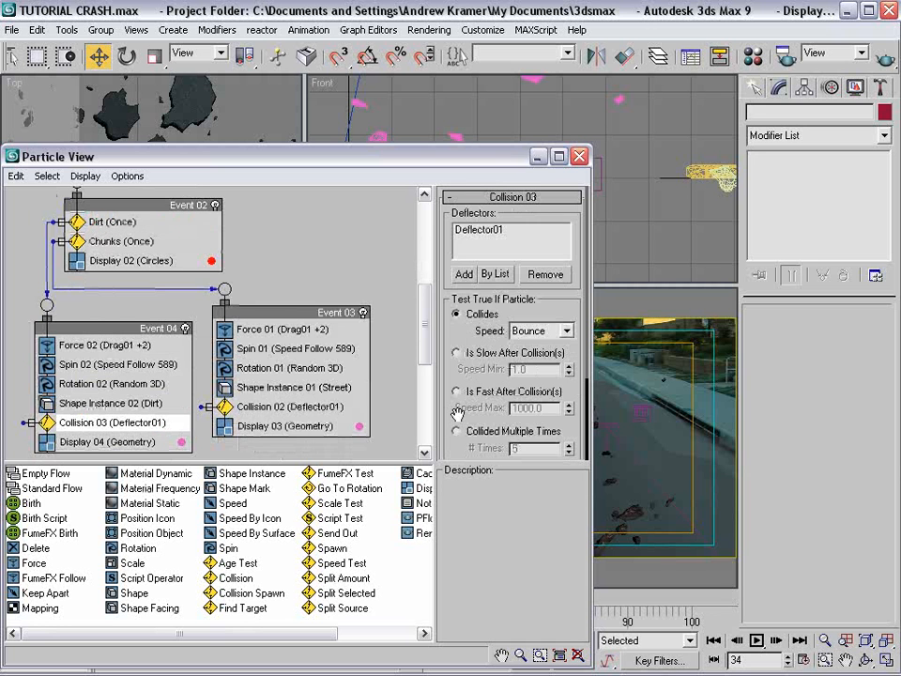
left_click(469, 435)
left_click_drag(469, 445, 466, 394)
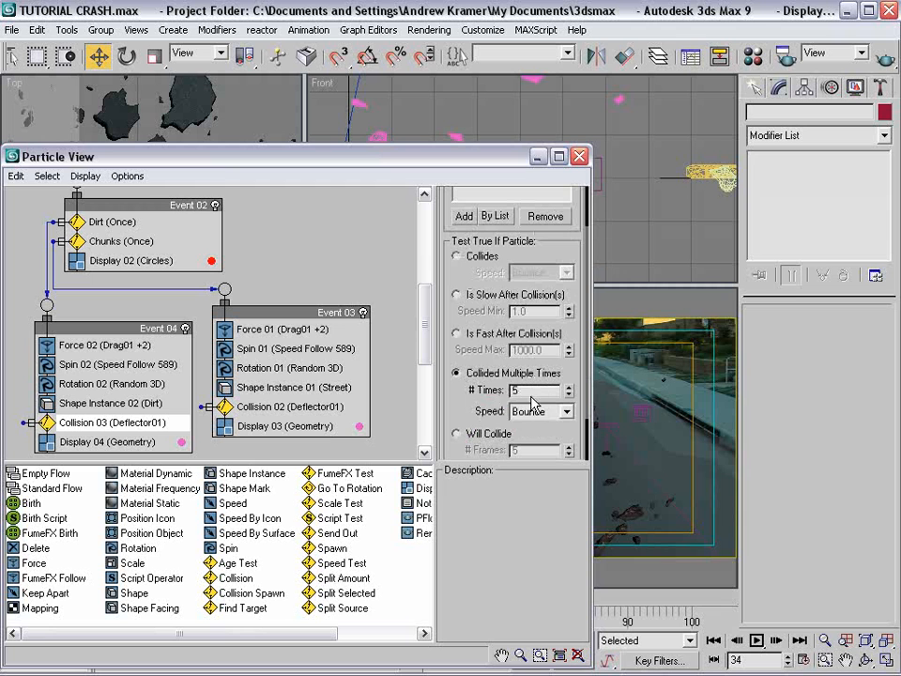
type("4")
left_click(553, 411)
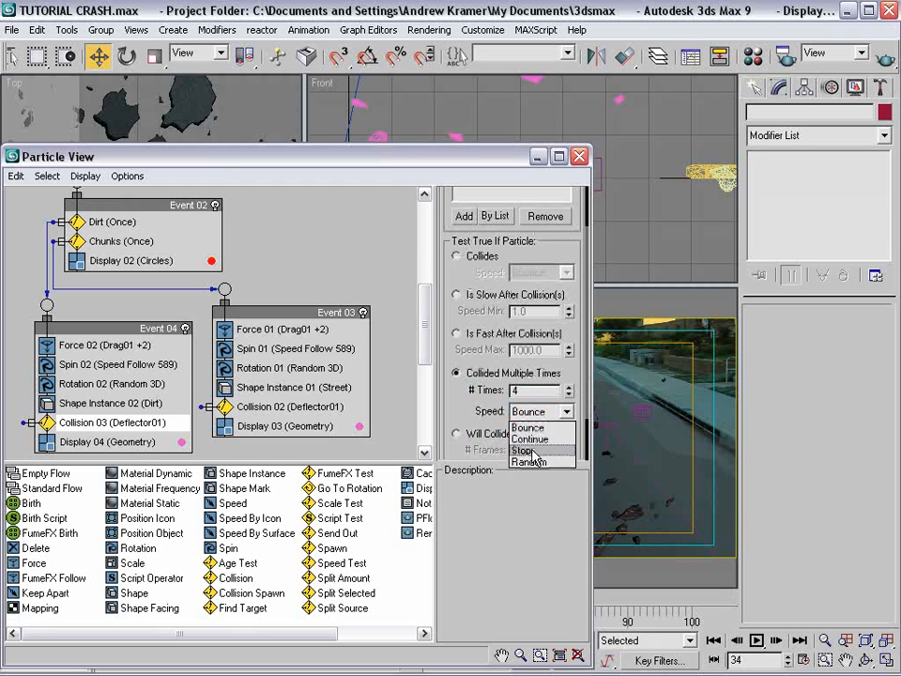
left_click(531, 449)
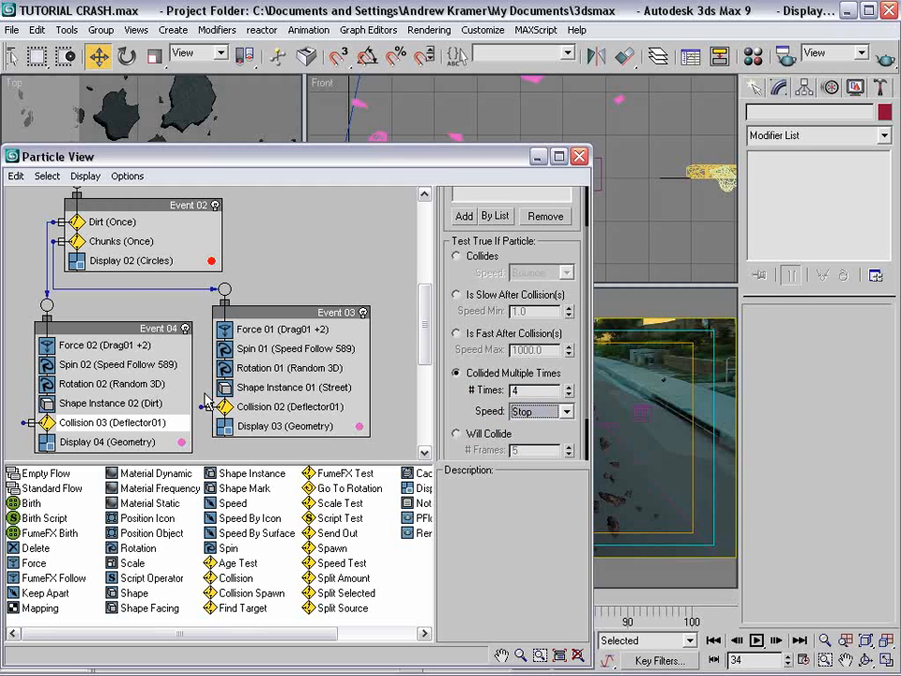
Step: Make Collision 02 in Event 03 test for multiple collisions, with the speed set to Stop, and close Particle View
left_click(255, 406)
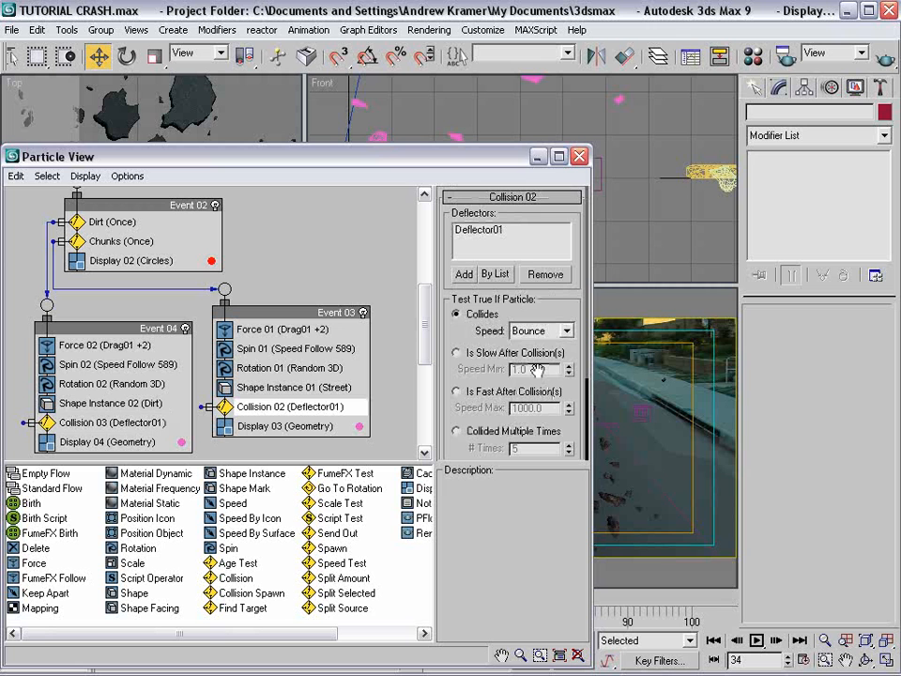
left_click(457, 432)
left_click_drag(559, 450, 559, 376)
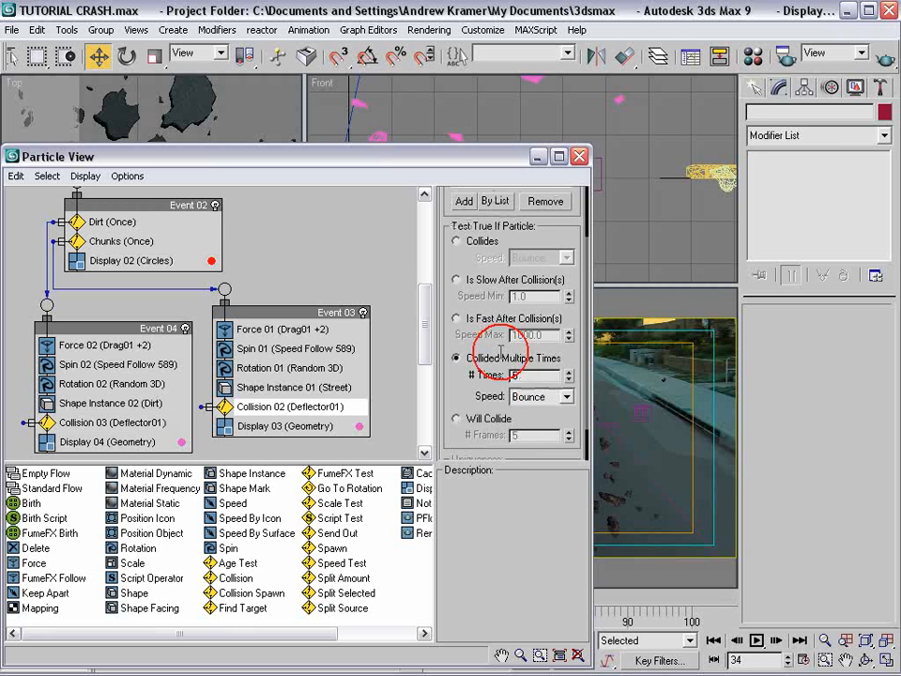
left_click(567, 398)
left_click(563, 434)
left_click(581, 157)
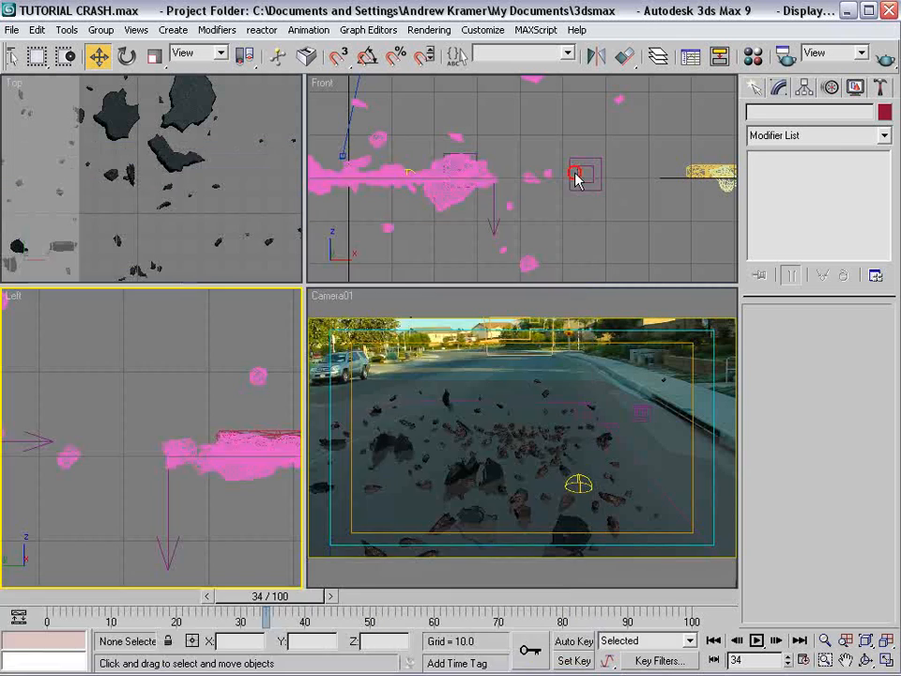
Step: Scrub back to frame 26 and examine Events 03 and 04 and the Speed Test description in Particle View
left_click_drag(181, 592, 222, 597)
key("w")
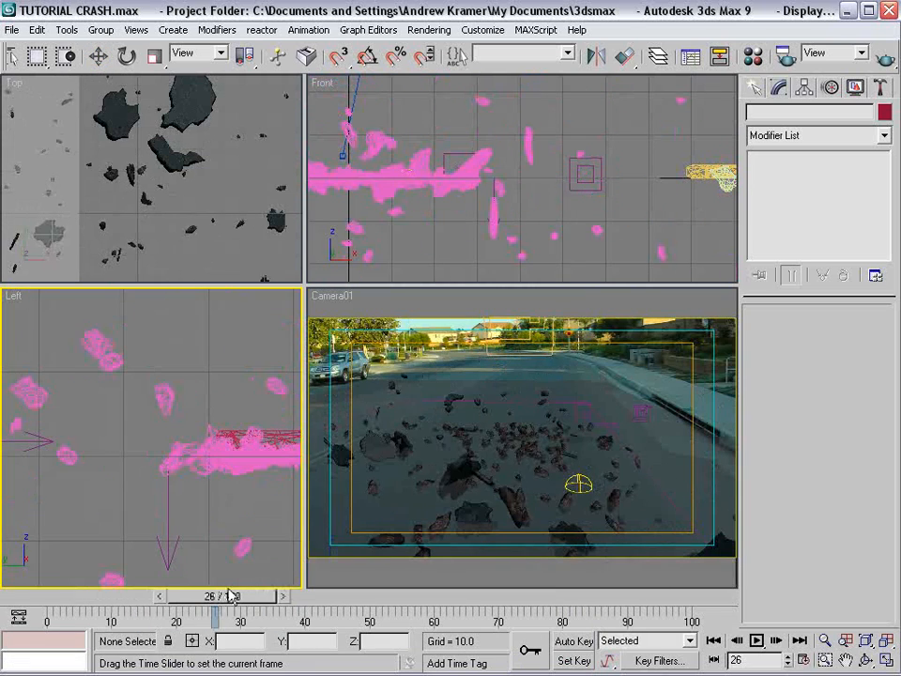
key("6")
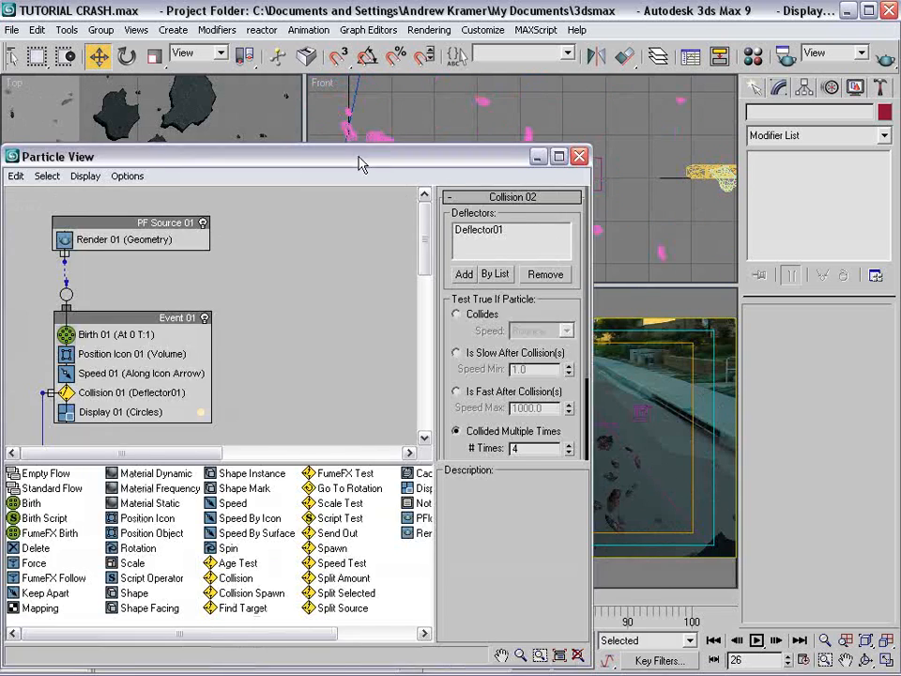
left_click_drag(349, 157, 408, 79)
scroll(227, 185, "down", 6)
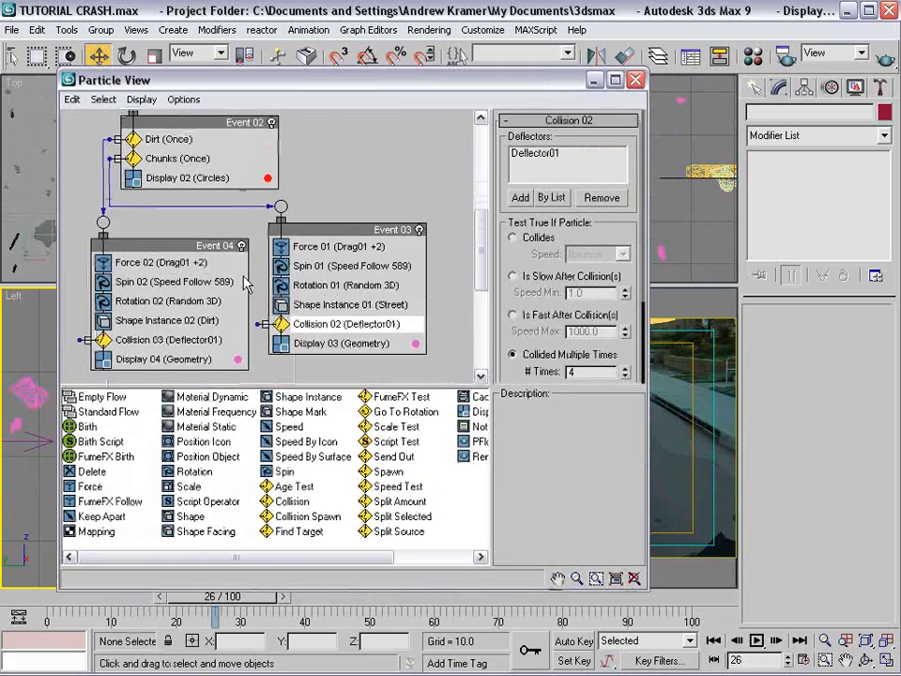
scroll(245, 278, "down", 1)
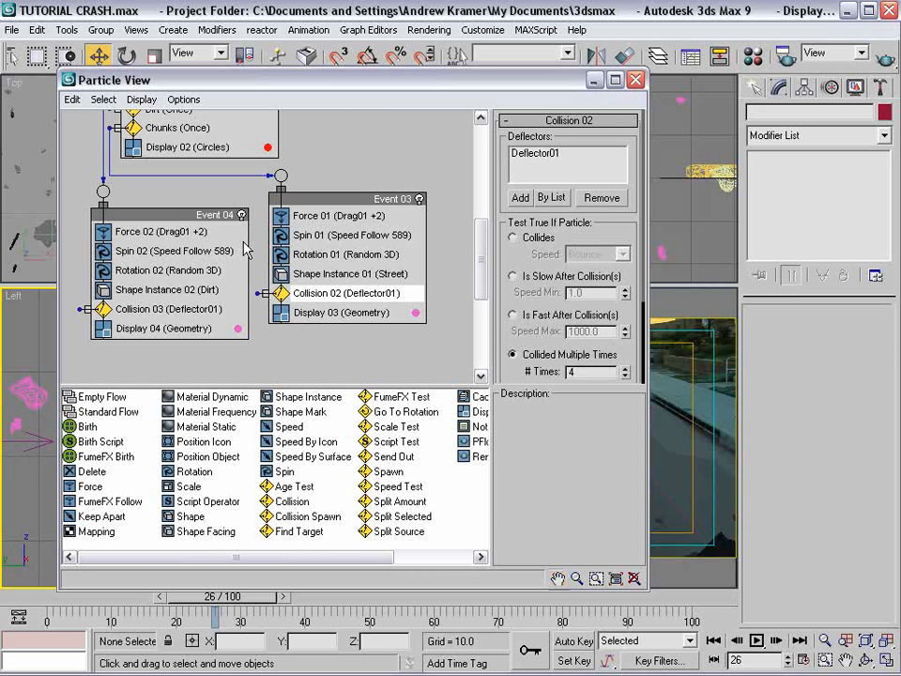
left_click_drag(291, 77, 281, 65)
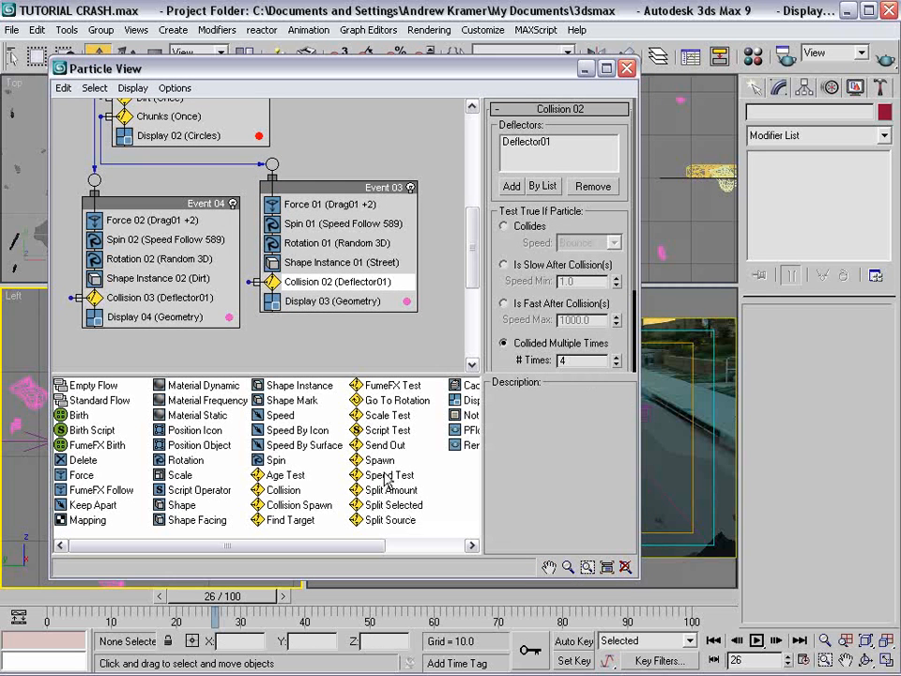
left_click(388, 478)
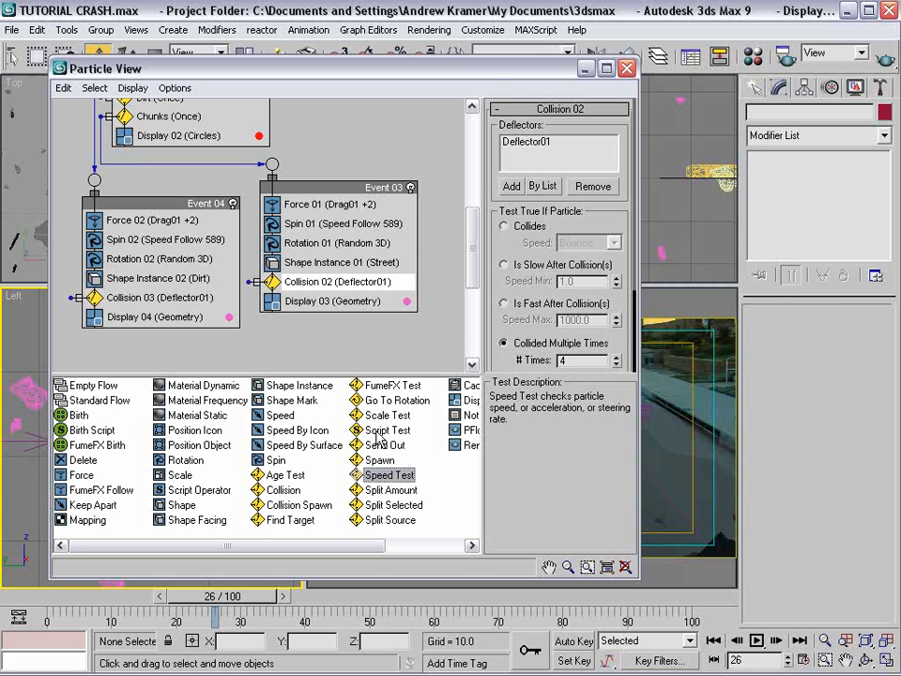
left_click_drag(542, 67, 582, 102)
middle_click_drag(315, 289, 338, 238)
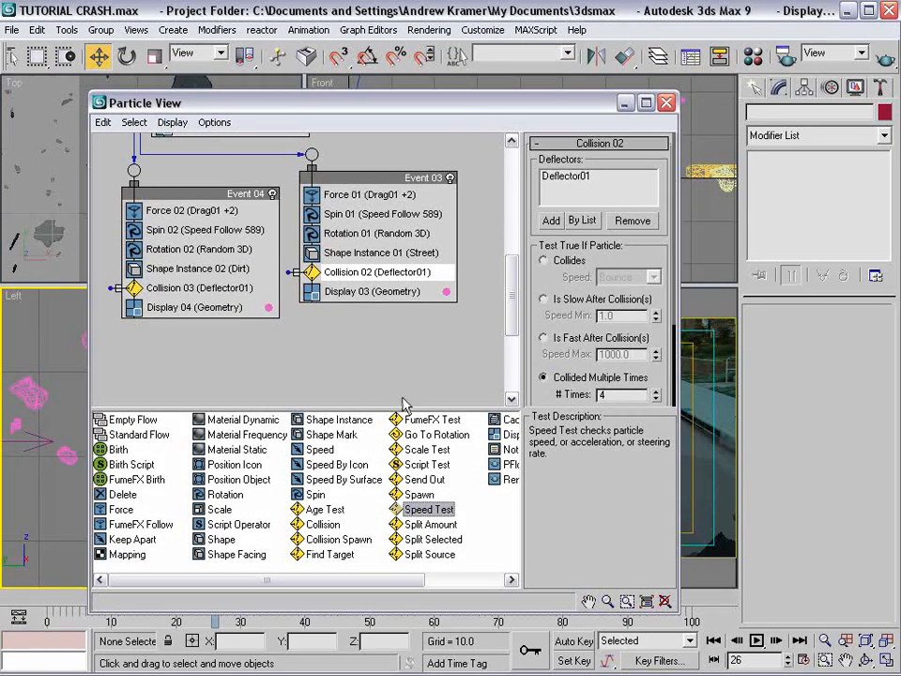
left_click(348, 354)
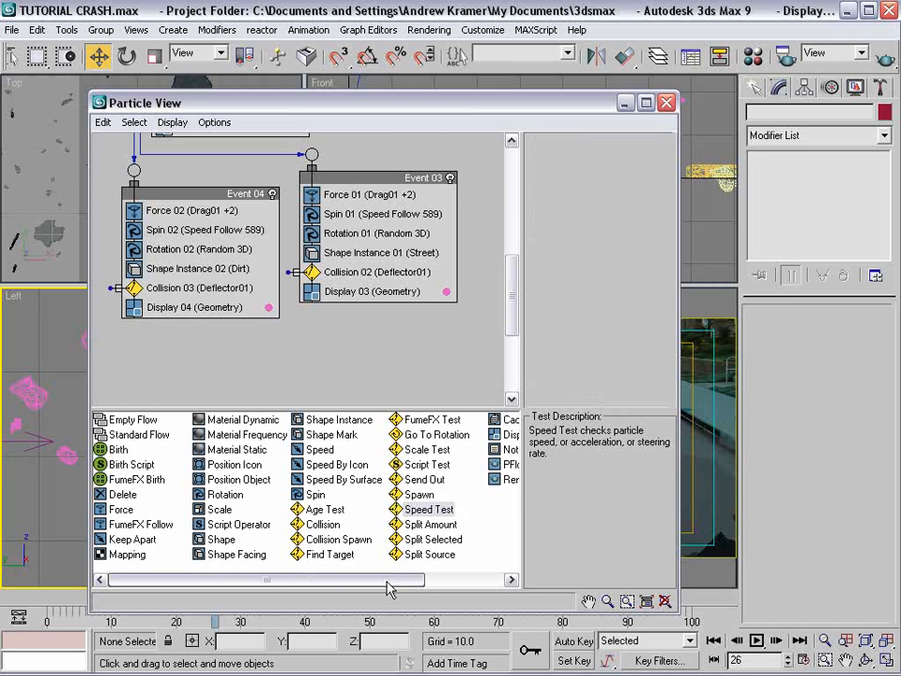
Step: Build a new event below Event 03 from a Go To Rotation test and a Rotation operator, and wire Collision 02 to it
left_click_drag(435, 434, 344, 359)
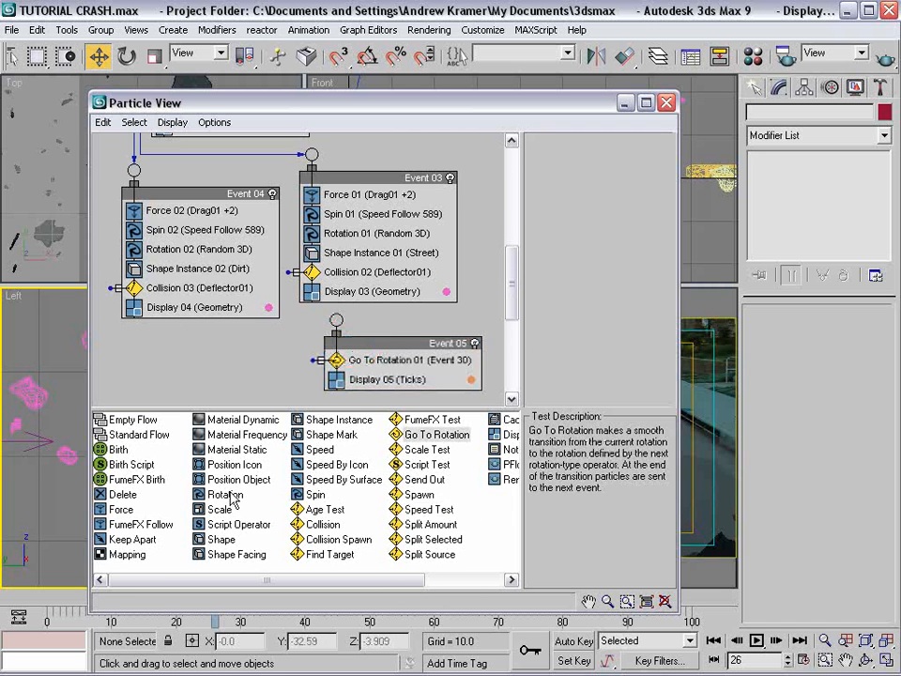
left_click_drag(225, 494, 324, 375)
left_click_drag(292, 272, 349, 334)
left_click(352, 347)
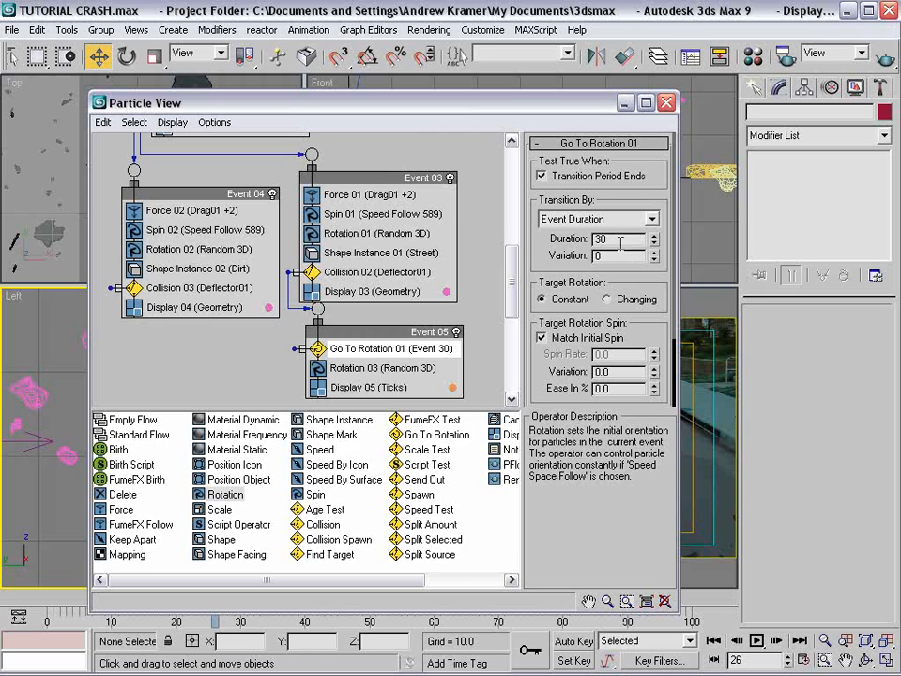
Step: Set the orientation matrix of Rotation 03 in Event 05 to Random Horizontal
left_click_drag(434, 115, 339, 35)
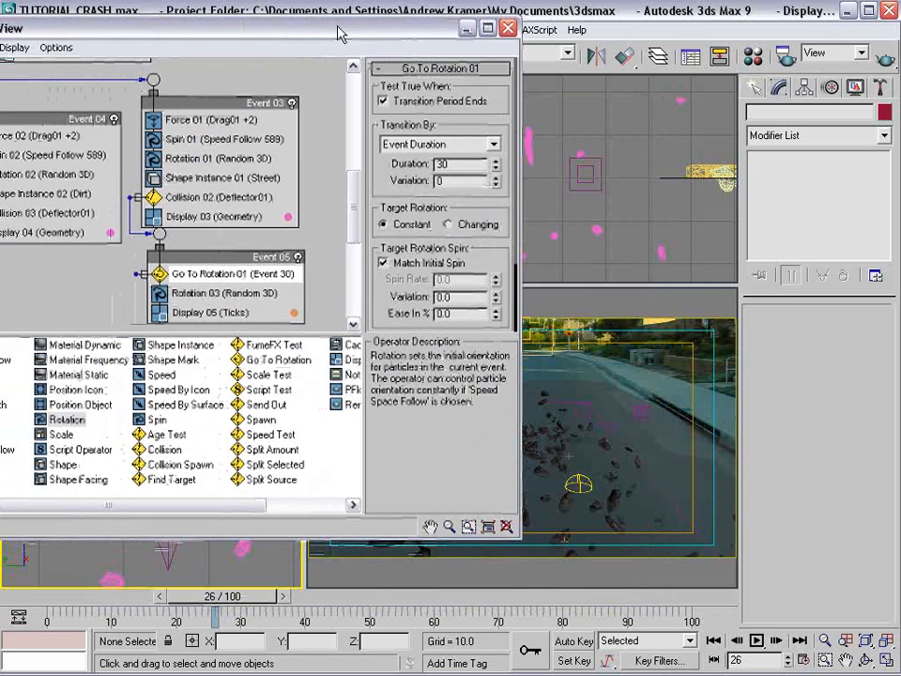
left_click(209, 290)
left_click(466, 106)
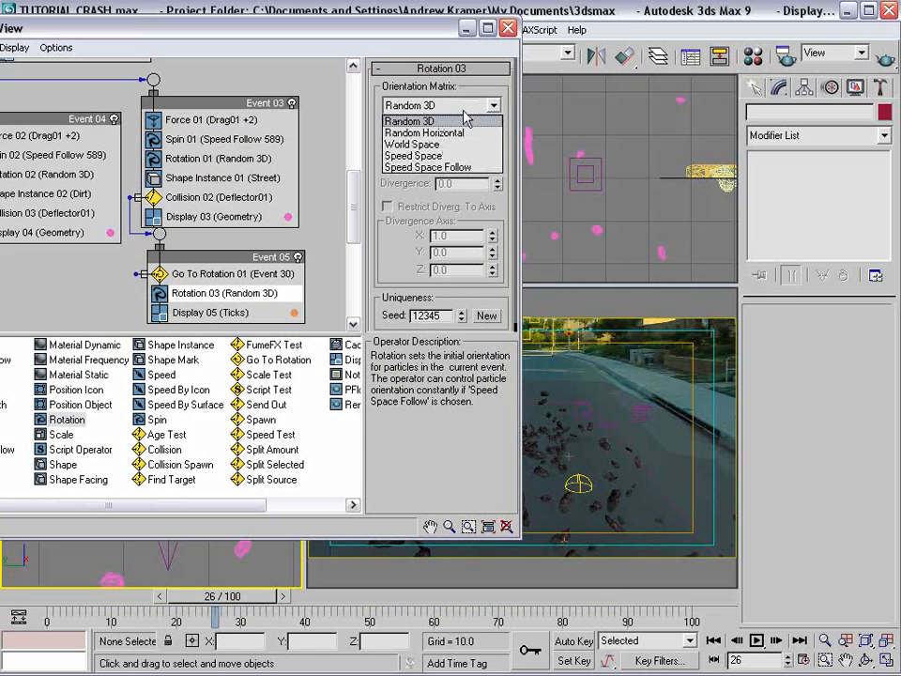
left_click(438, 136)
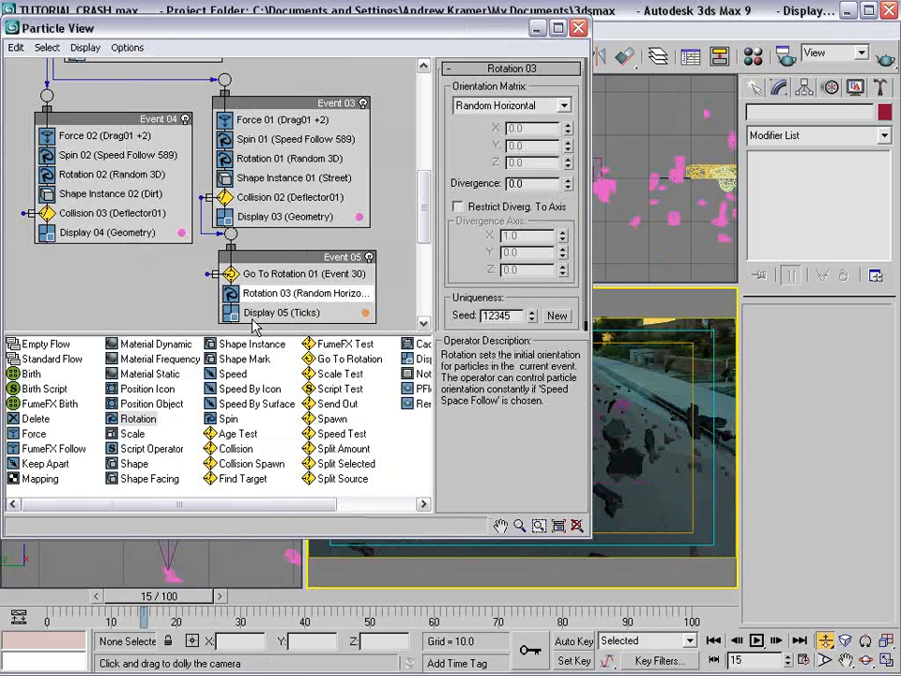
Step: Display the Event 05 particles as Geometry and scrub to frame 54 to check how the chunks settle
left_click(255, 314)
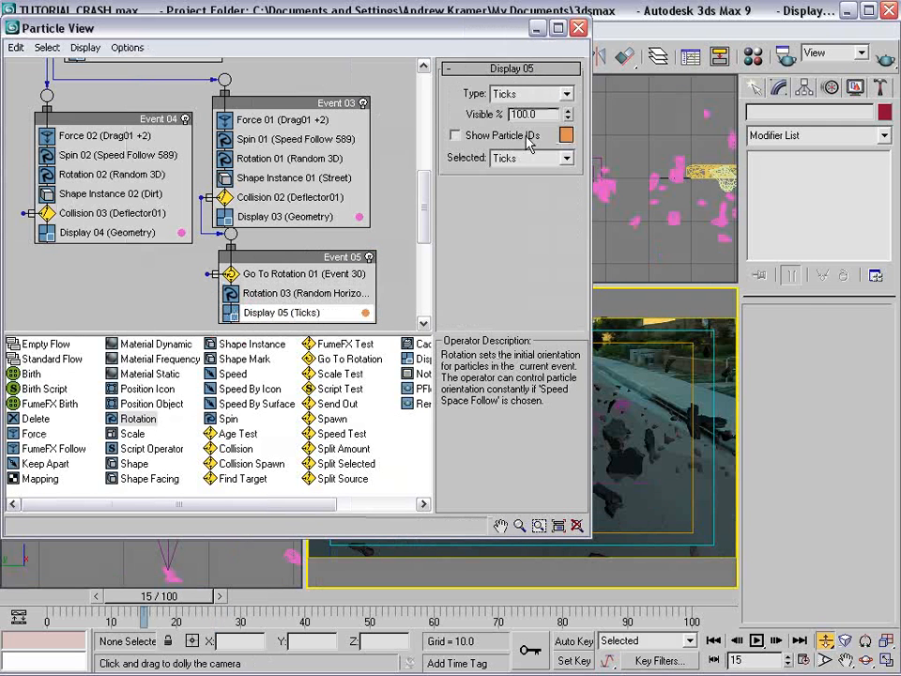
left_click(525, 93)
left_click(511, 175)
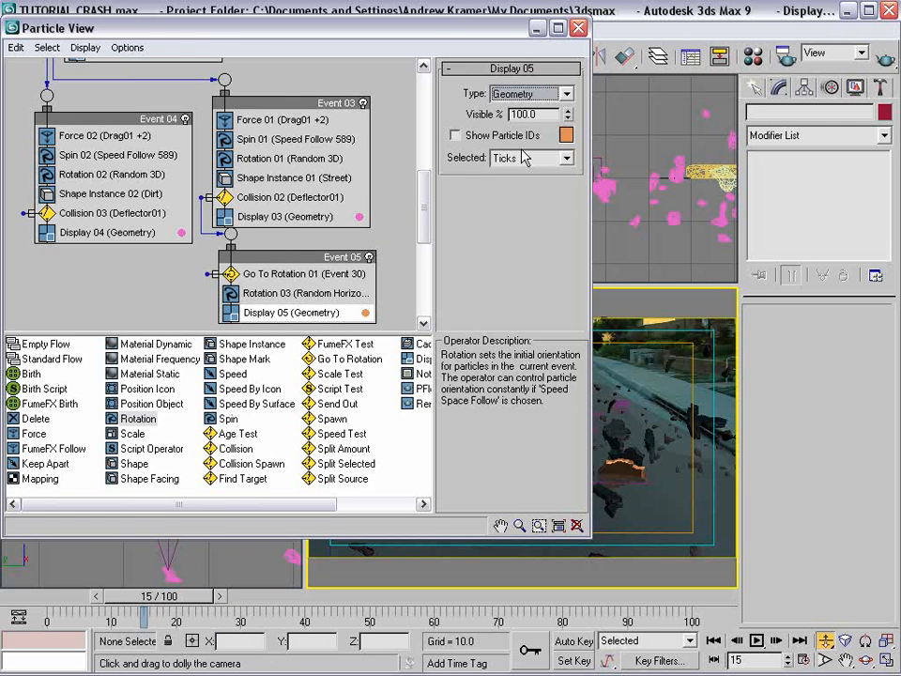
left_click_drag(542, 30, 393, 38)
left_click_drag(143, 600, 395, 598)
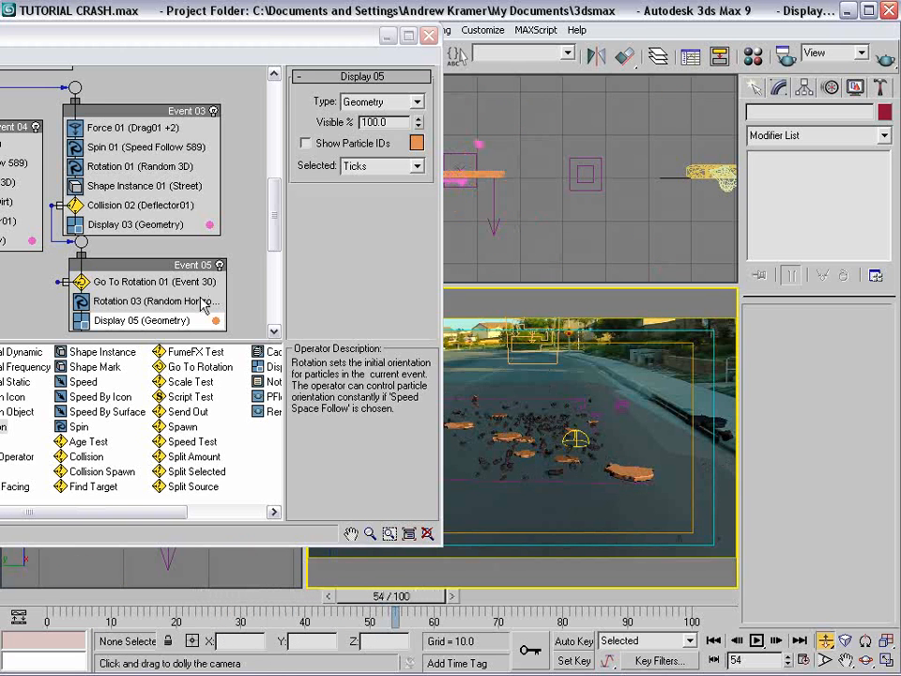
Step: Set the transition duration of Go To Rotation 01 in Event 05 to 5
middle_click_drag(87, 266, 85, 260)
left_click(122, 275)
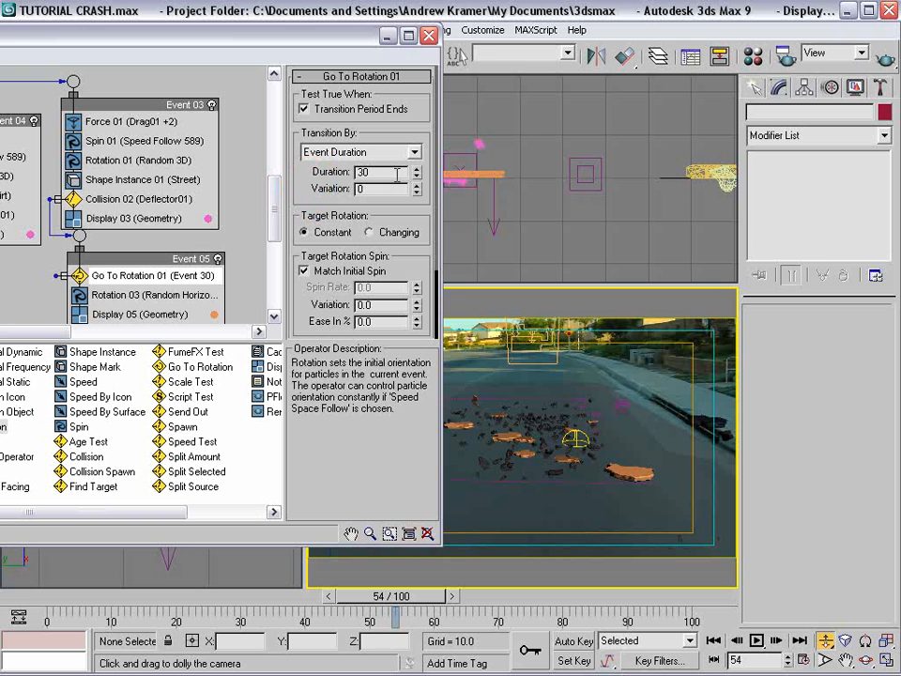
type("5")
Step: Increase the divergence of Rotation 03 slightly and check the settled chunks at frame 41
middle_click_drag(95, 264, 91, 215)
left_click(140, 245)
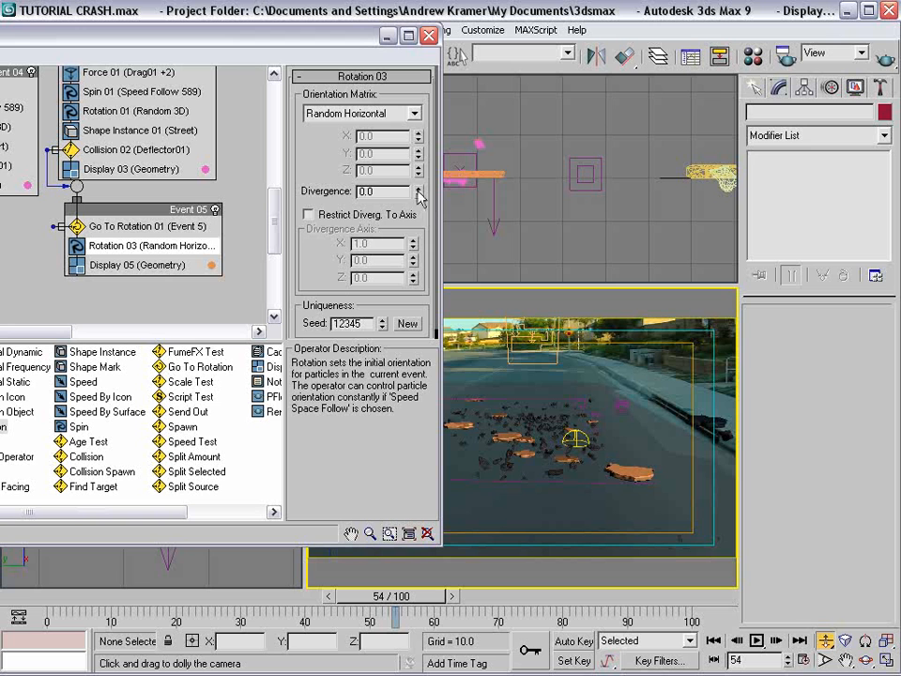
left_click_drag(419, 192, 420, 181)
left_click_drag(392, 612, 312, 611)
Step: Try wiring Collision 03 of Event 04 to Event 05 as well, and check the debris at frame 44
middle_click_drag(150, 192, 155, 236)
left_click_drag(150, 39, 337, 51)
left_click(115, 205)
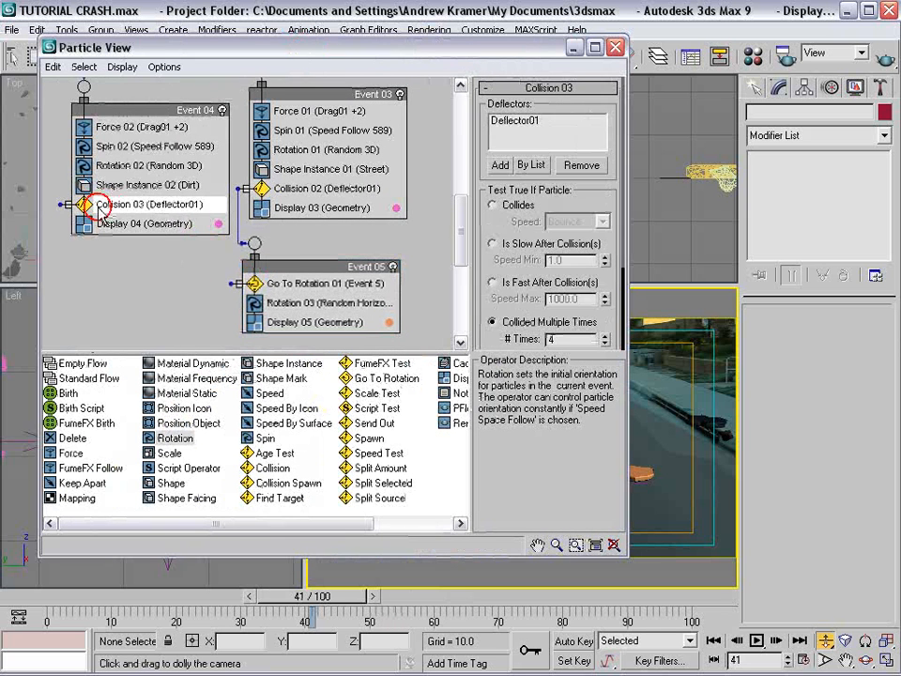
left_click_drag(68, 205, 270, 307)
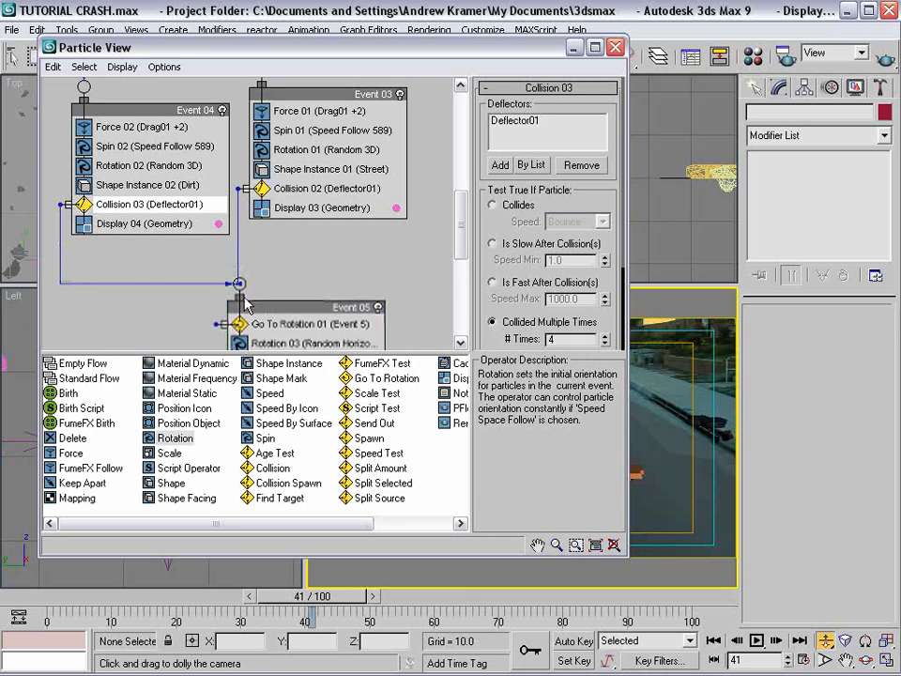
middle_click_drag(274, 281, 267, 248)
left_click_drag(413, 46, 200, 21)
left_click_drag(299, 605, 317, 605)
middle_click_drag(187, 170, 195, 148)
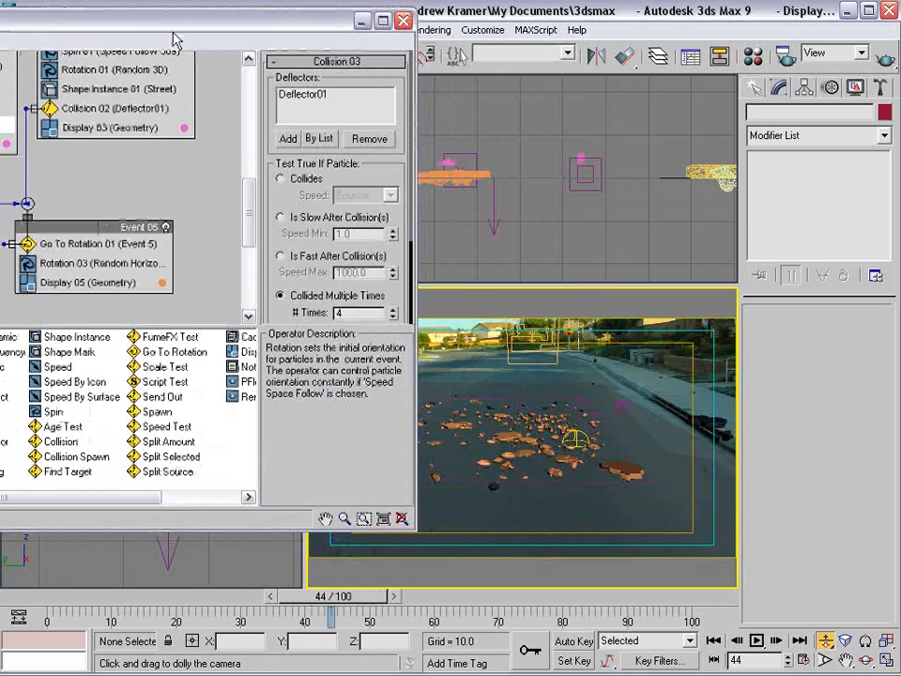
Step: Delete the wire between Collision 03 and Event 05
left_click_drag(172, 22, 415, 71)
left_click(346, 224)
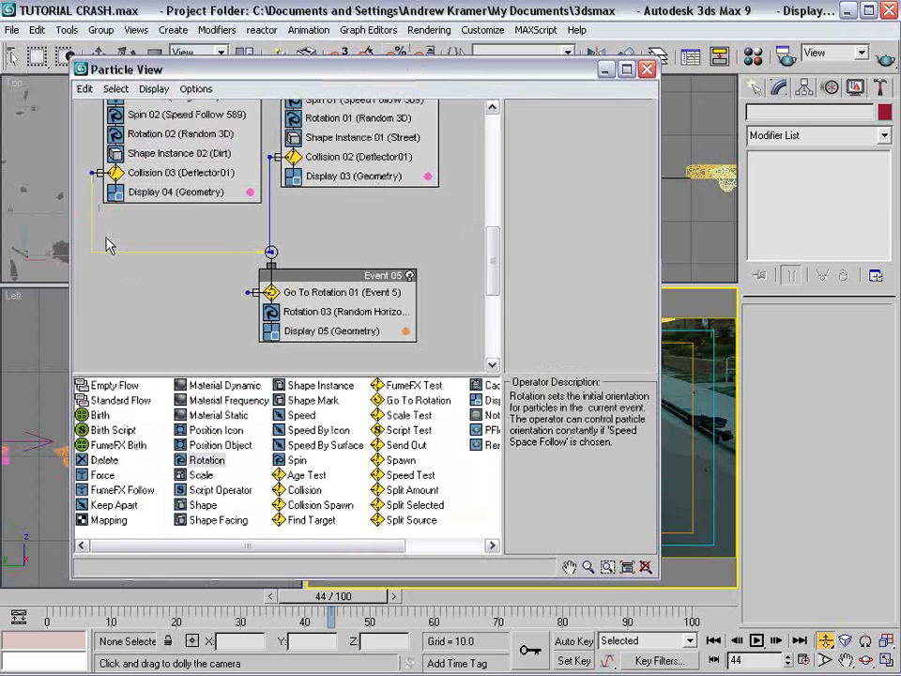
key("Delete")
Step: Copy Event 05 to a spot below Event 04, wire Collision 03 to the copy, and move Event 05 clear of it
left_click(317, 277)
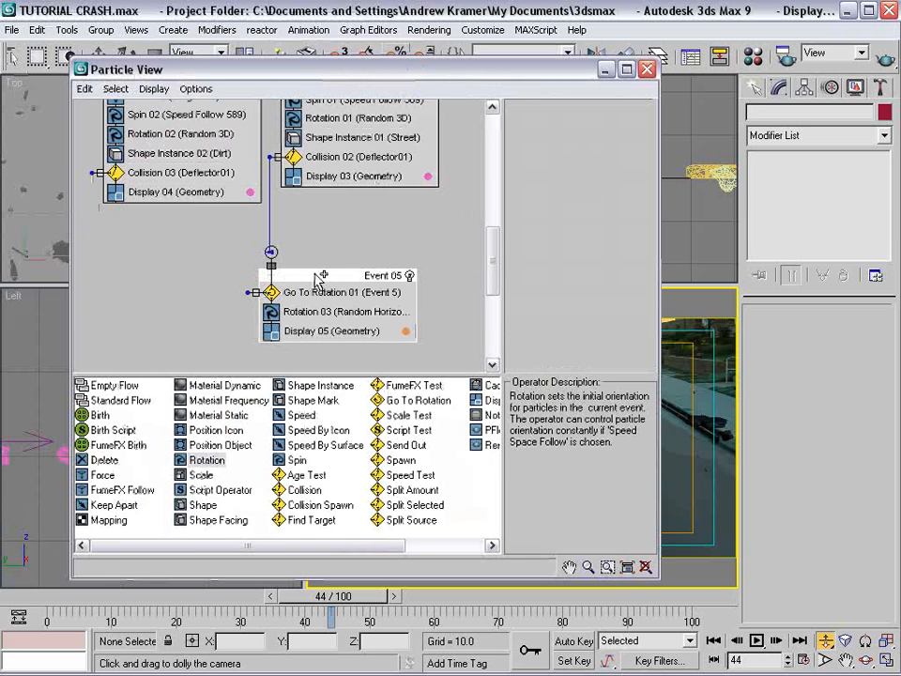
left_click_drag(343, 278, 130, 268, "shift")
left_click(312, 380)
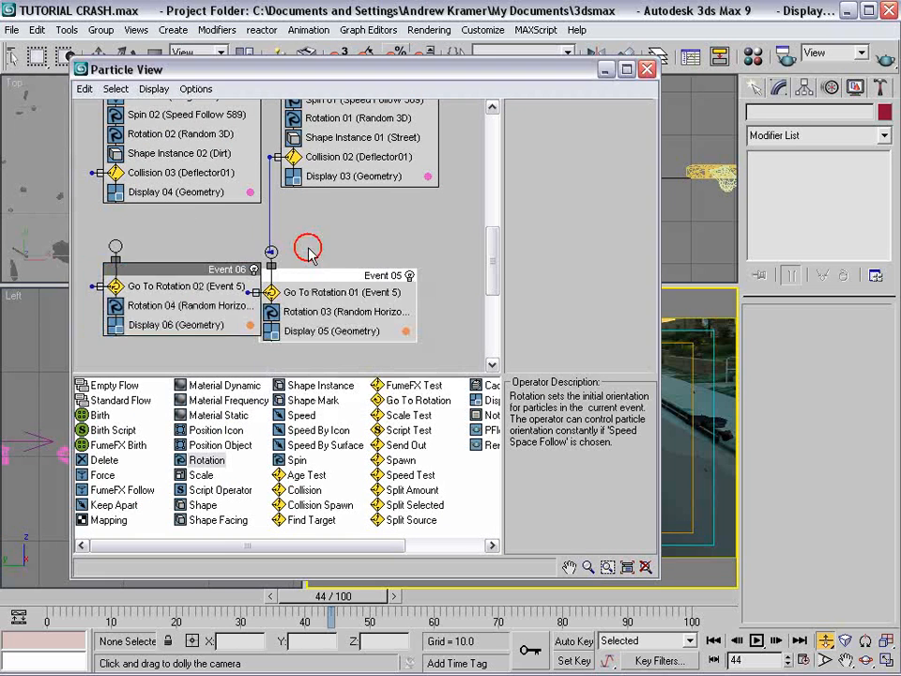
left_click_drag(322, 275, 367, 264)
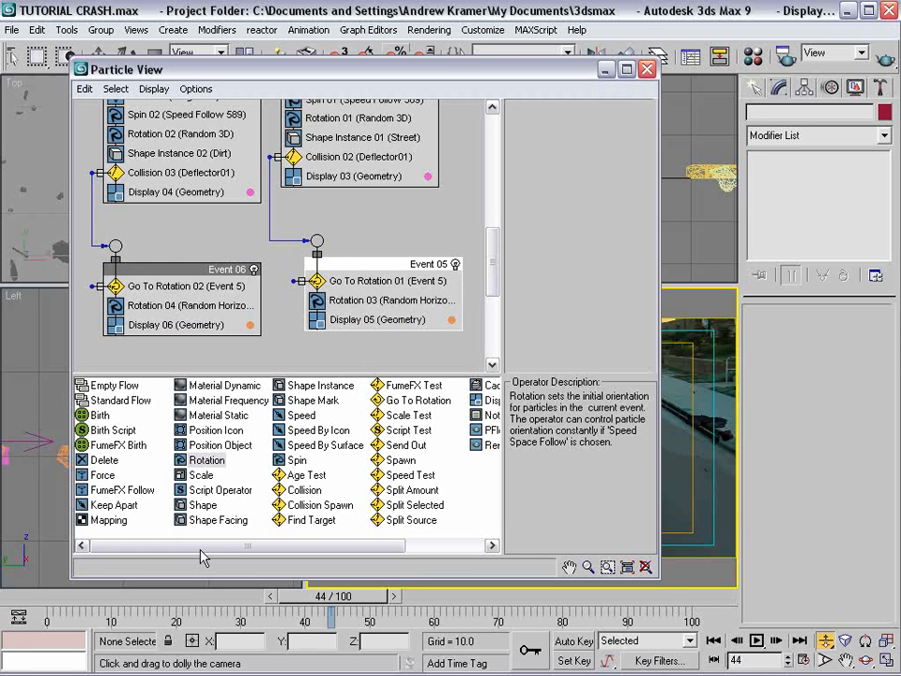
Step: Add a Material Static operator to Event 06 and another to Event 05, each below the Go To Rotation test
left_click_drag(515, 63, 464, 74)
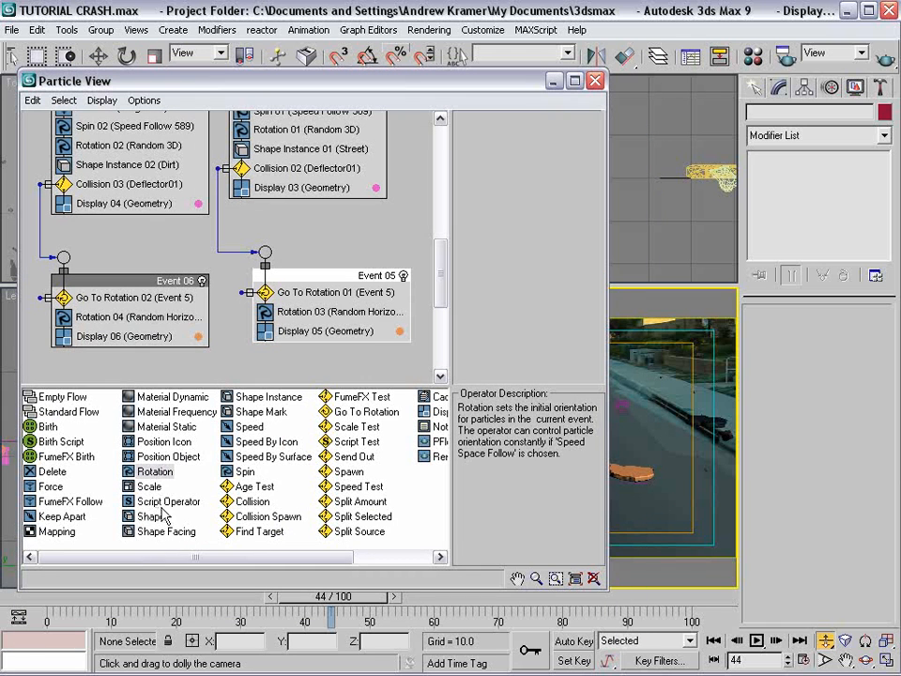
left_click_drag(141, 426, 106, 321)
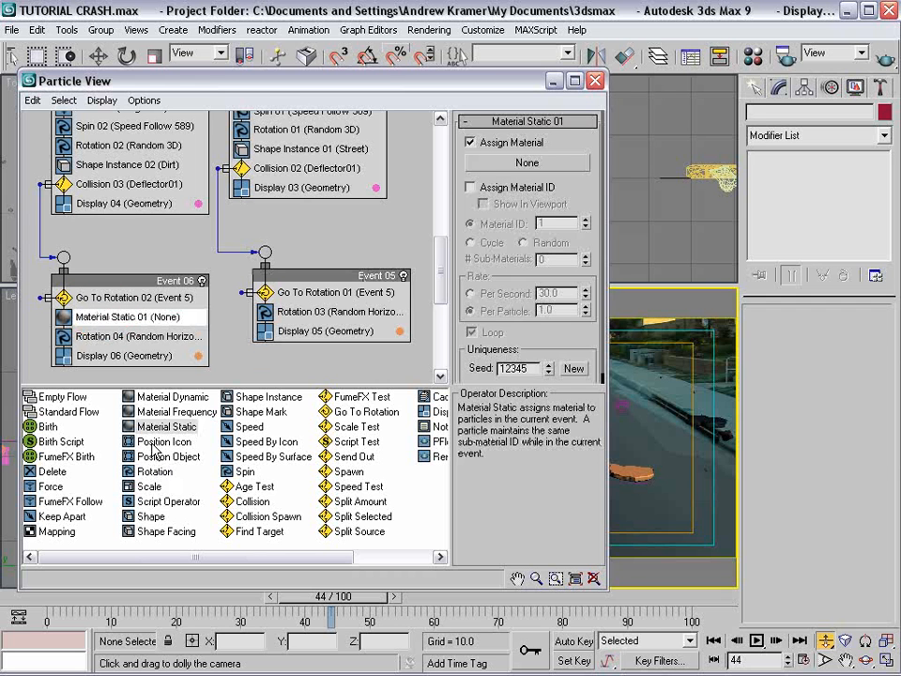
left_click_drag(166, 430, 303, 313)
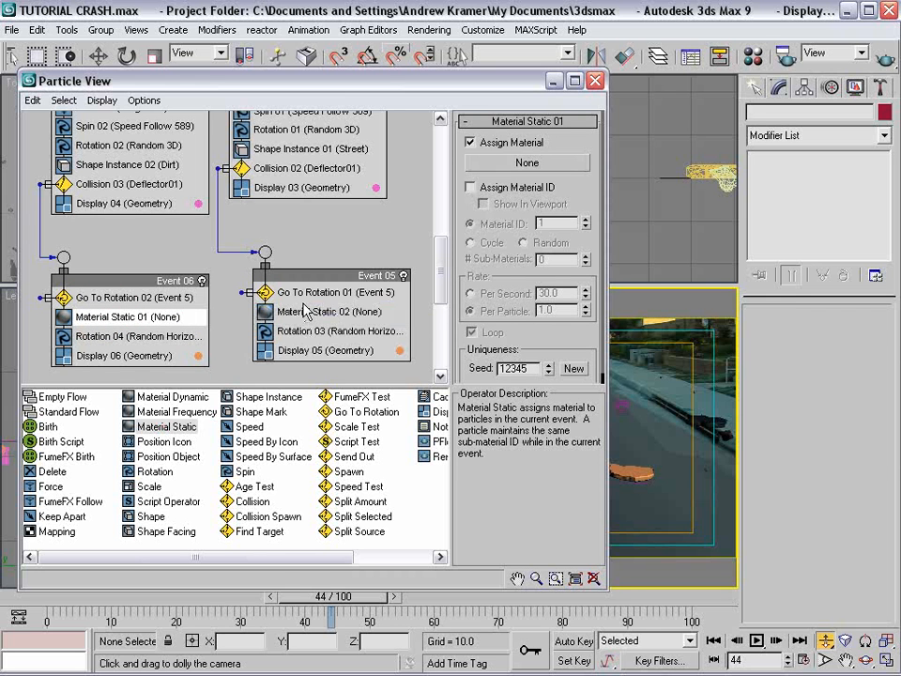
Step: Assign Material #27 from the Material Editor to Material Static 01 in Event 06 as an instance
key("m")
left_click_drag(466, 9, 491, 377)
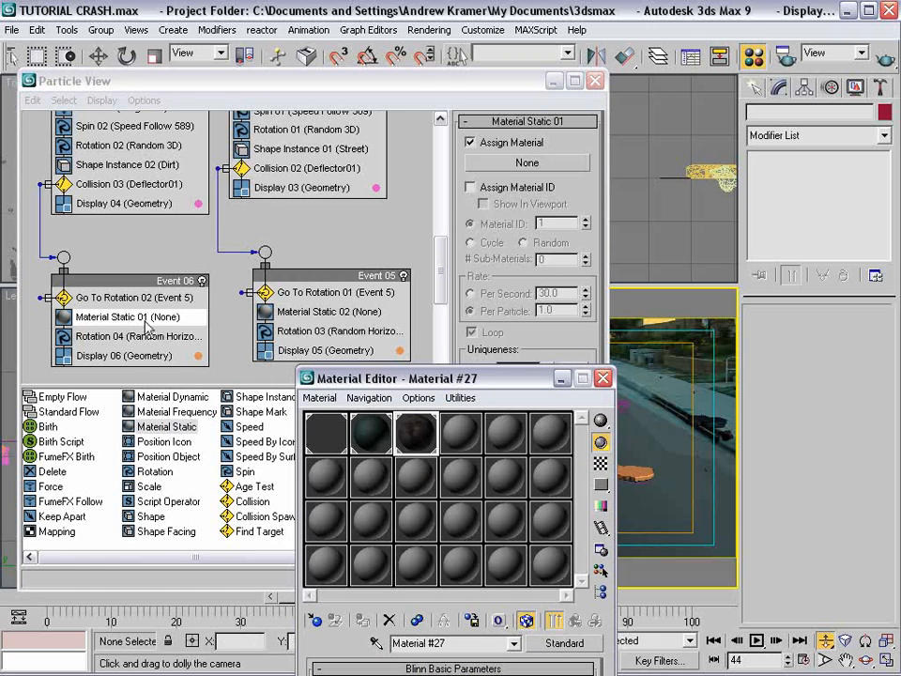
left_click(161, 324)
left_click(451, 605)
left_click_drag(422, 439, 520, 167)
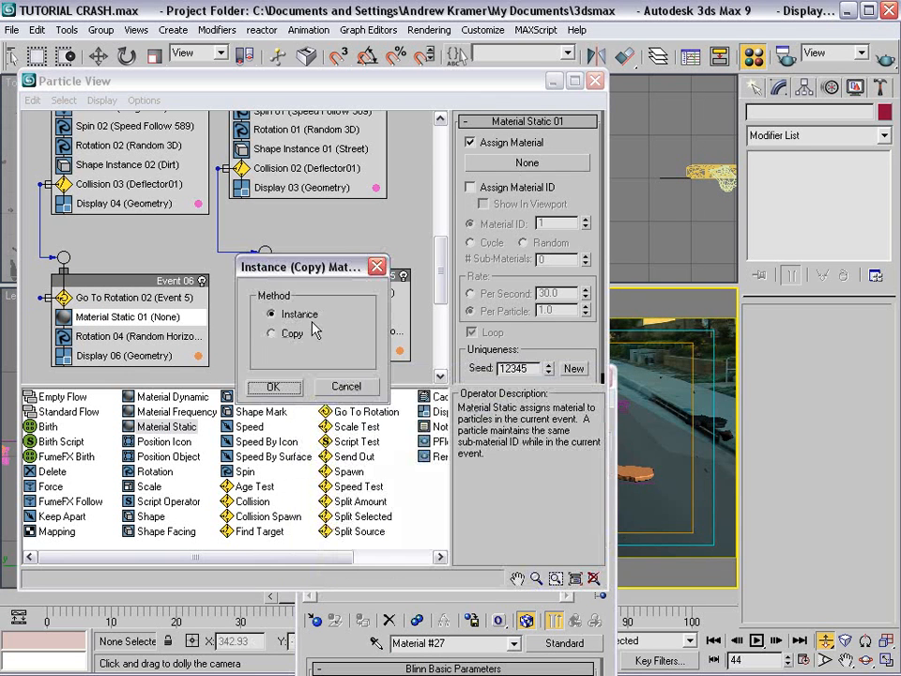
left_click(273, 387)
Step: Assign Material #26 from the Material Editor to Material Static 02 in Event 05
left_click(302, 312)
left_click(451, 605)
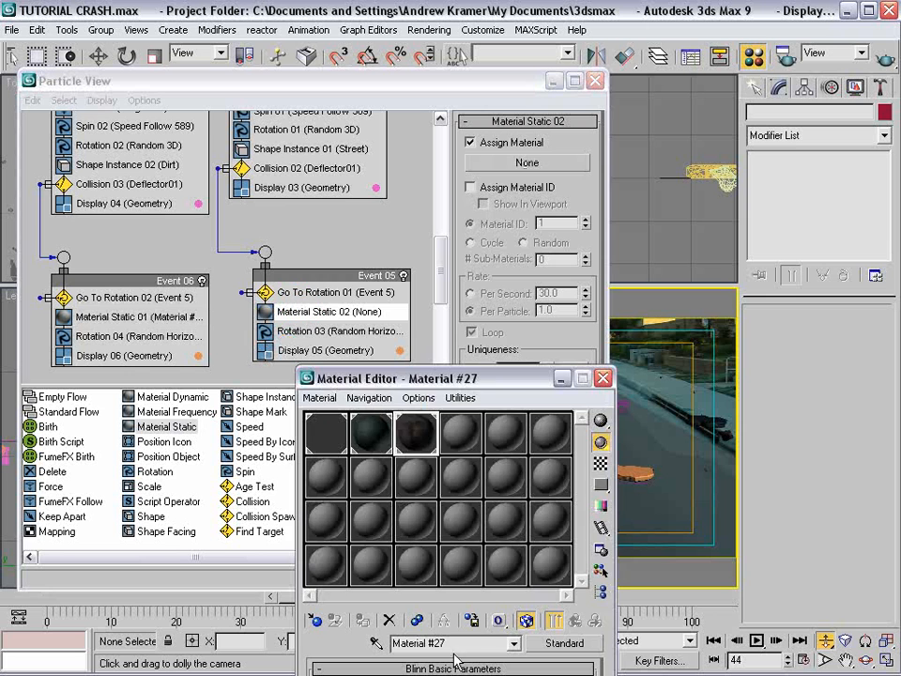
left_click_drag(375, 439, 524, 164)
left_click(271, 385)
Step: Close Particle View and the Material Editor, and scrub between frames 9 and 14 to review the debris through Camera01
left_click(595, 80)
left_click(601, 376)
right_click(635, 356)
left_click(653, 372)
left_click_drag(336, 596, 116, 627)
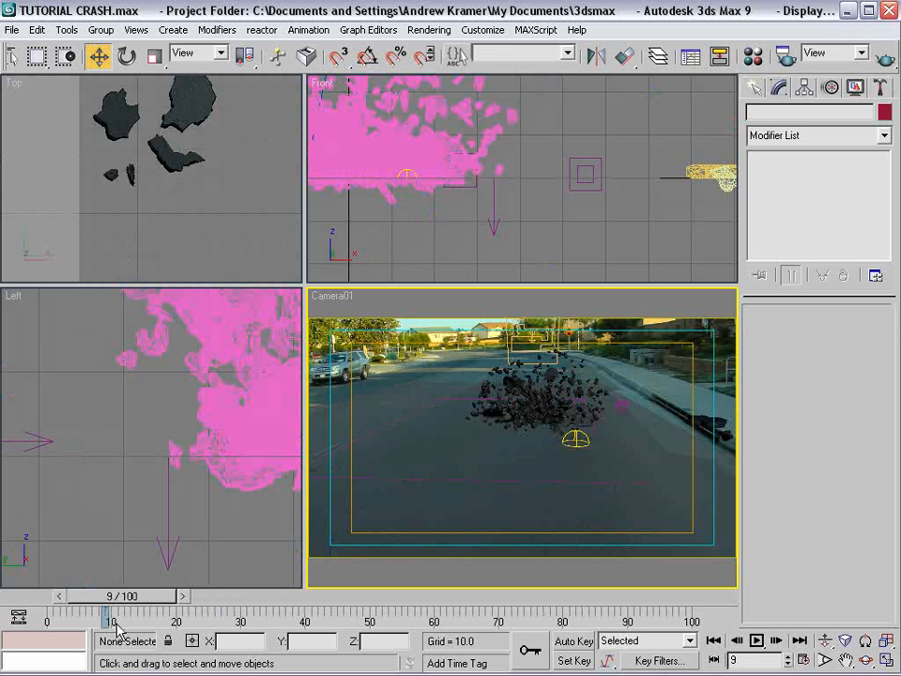
left_click_drag(101, 598, 147, 608)
middle_click_drag(575, 441, 553, 440)
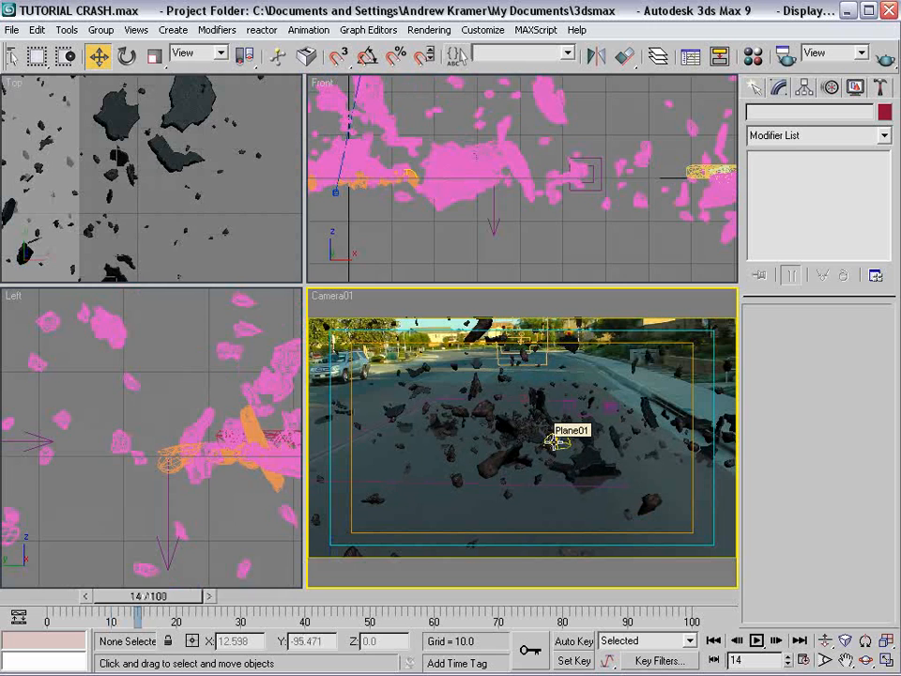
Step: Set the scale of Shape Instance 01 (Street) in Event 03 to 85%
key("6")
scroll(318, 301, "down", 5)
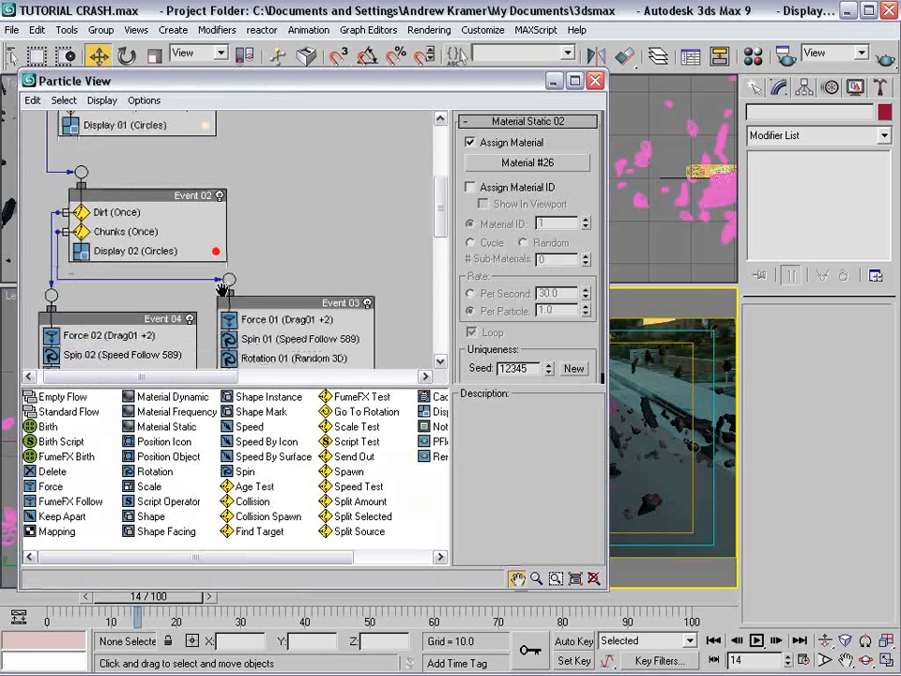
left_click(264, 340)
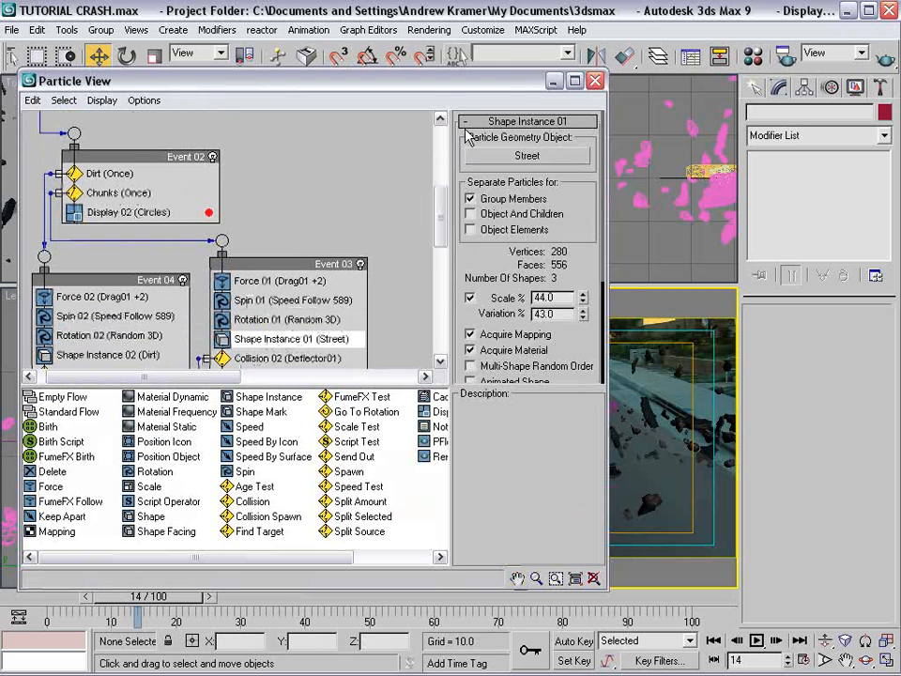
left_click_drag(281, 81, 131, 68)
left_click_drag(433, 291, 433, 242)
Step: Play the animation up to frame 38 to review the street chunks through Camera01, and close Particle View
mouse_move(169, 601)
left_mouse_down()
mouse_move(132, 601)
mouse_move(174, 601)
mouse_move(157, 600)
left_mouse_up()
left_click(756, 640)
left_click(735, 640)
left_click(756, 639)
left_click(757, 640)
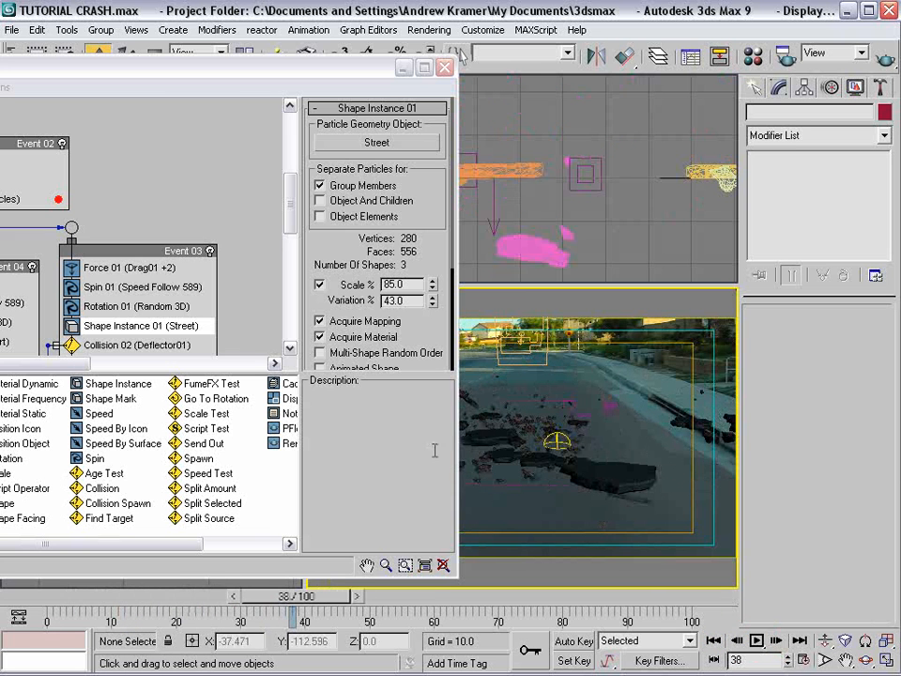
left_click(445, 67)
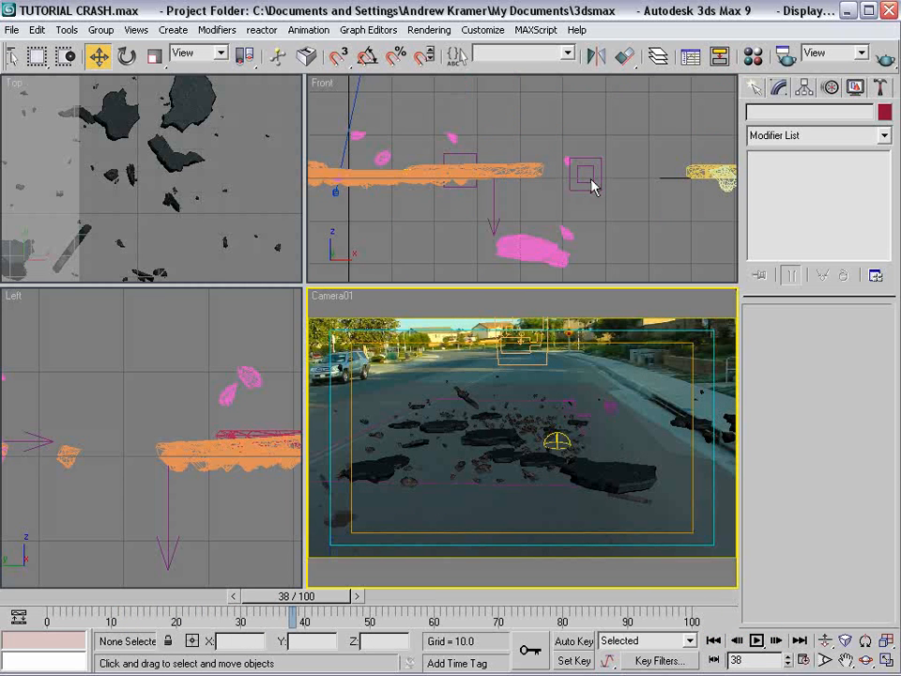
Step: Lower the Strength of the Gravity01 space warp
left_click(492, 201)
left_click_drag(494, 201, 485, 212)
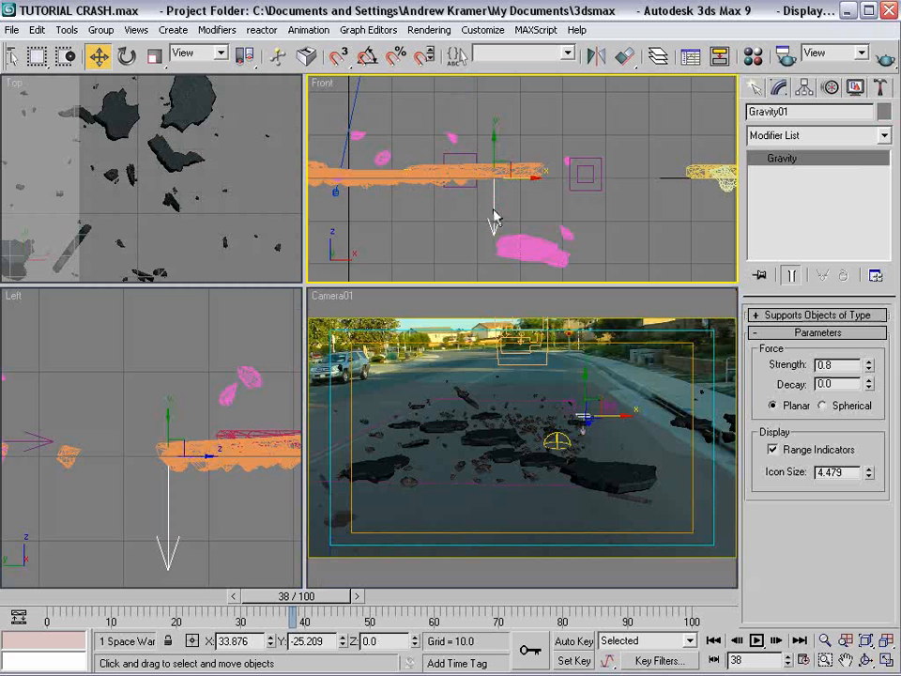
left_click_drag(867, 369, 868, 383)
Step: Set the linear damping of the Drag01 space warp to 8% on the X, Y and Z axes
left_click(601, 170)
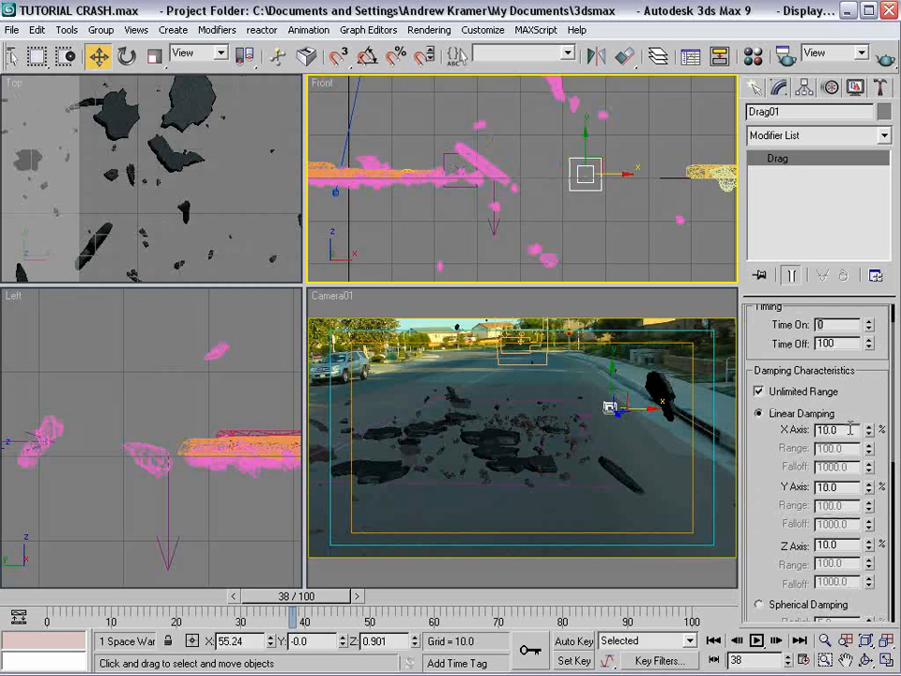
type("8")
key("Tab")
type("8")
key("Tab")
type("8")
key("Return")
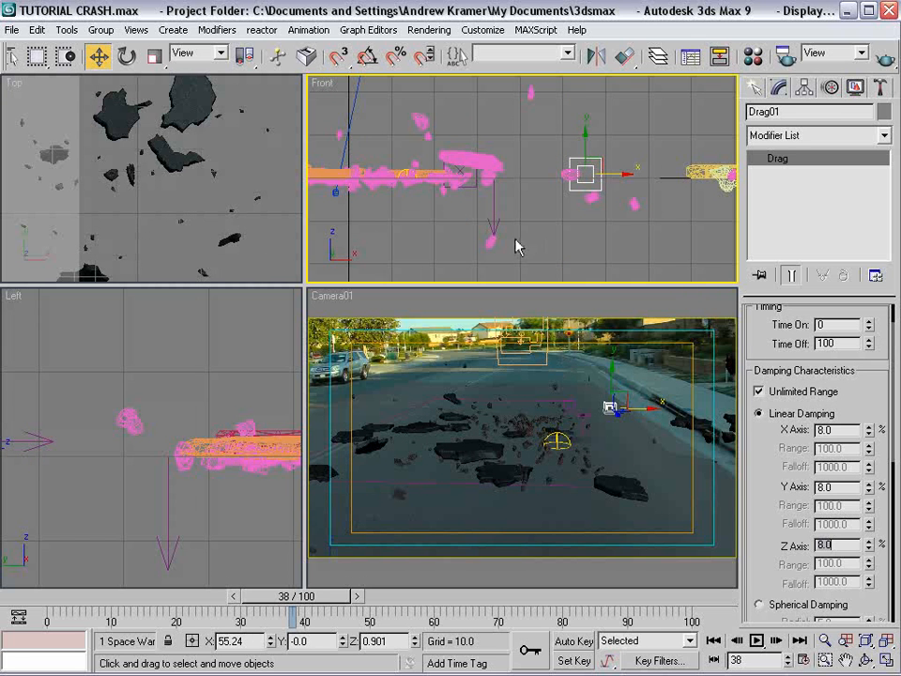
Step: Set the Friction of Deflector01 to 0.65
left_click(549, 406)
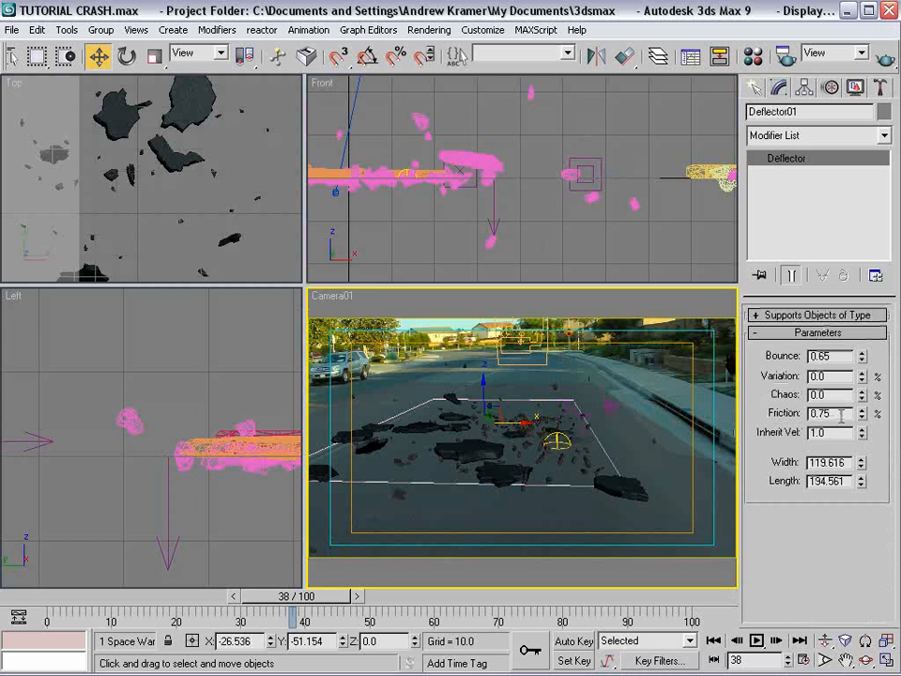
type(".65")
key("Return")
Step: At frame 12, set the inherited speed of the Chunks spawn test in Event 02 to 255%
left_click_drag(280, 596, 145, 596)
key("6")
middle_click_drag(230, 344, 189, 228)
left_click(112, 246)
left_click(100, 269)
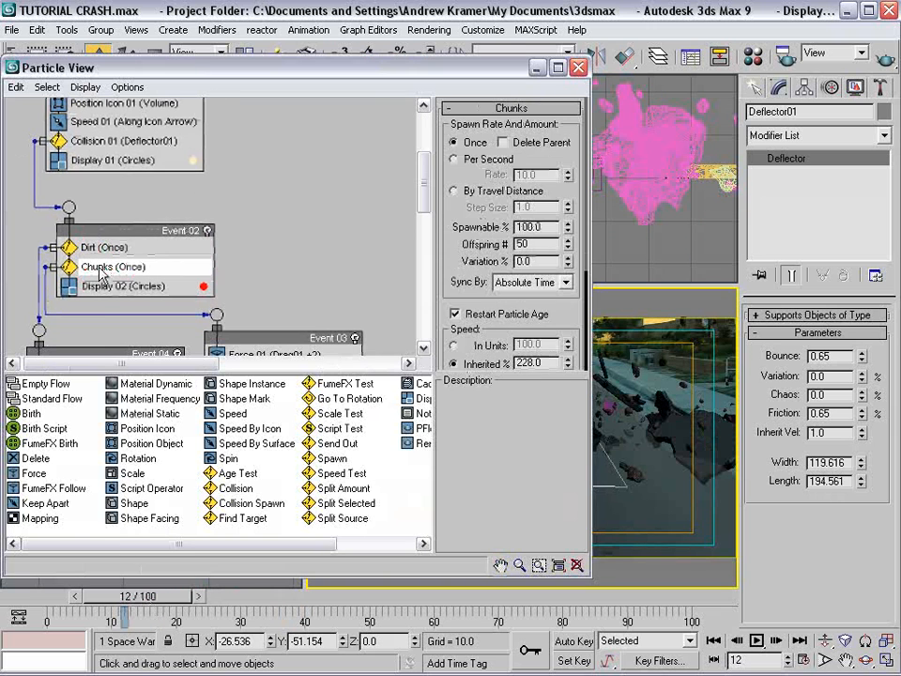
left_click_drag(554, 316, 543, 166)
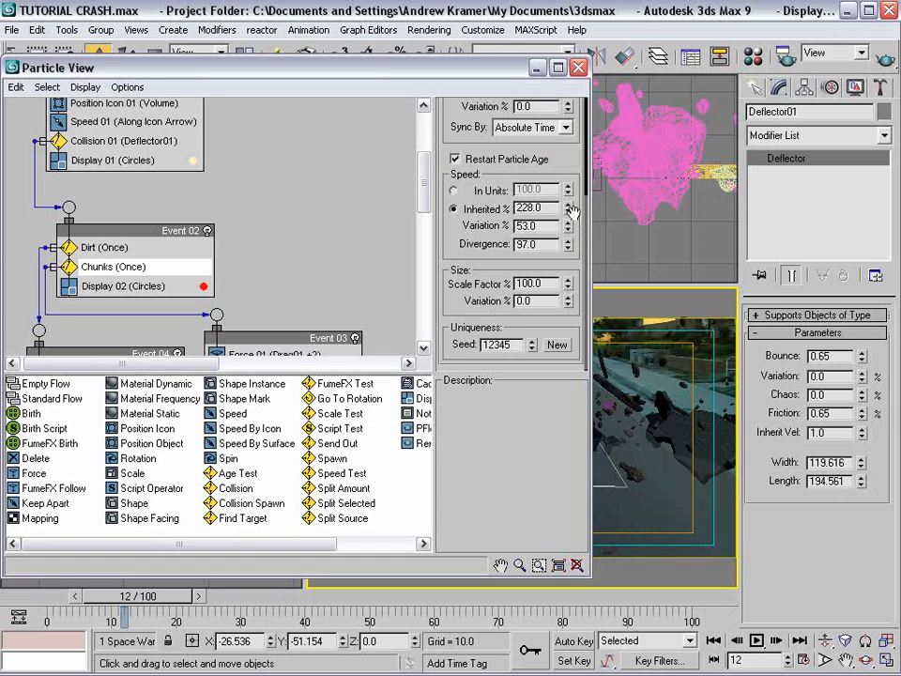
left_click_drag(568, 207, 569, 187)
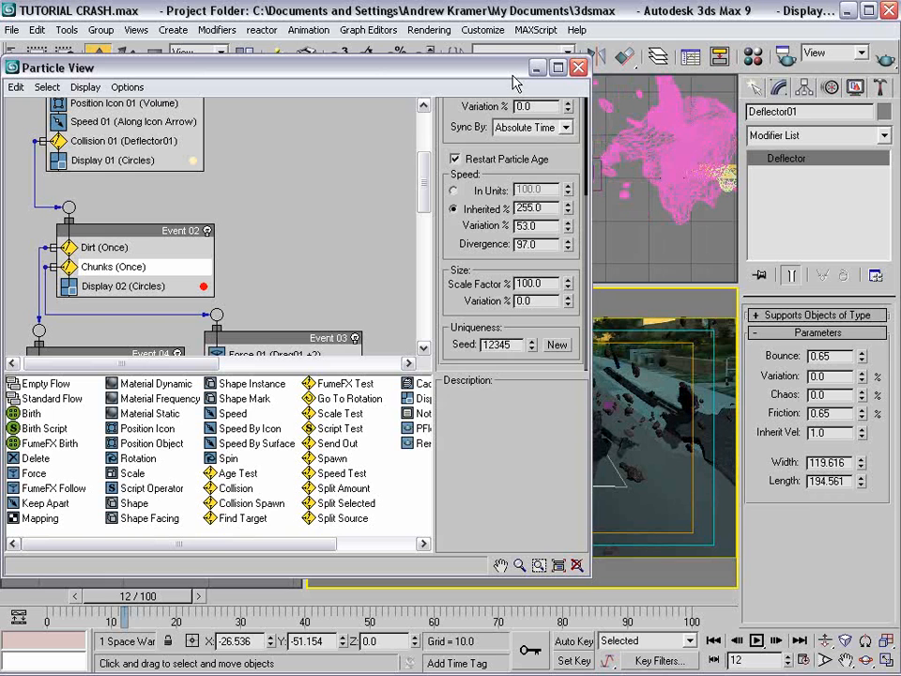
Step: Raise the Bounce of Deflector01 and scrub from frame 4 to frame 82 to review the debris motion
left_click(534, 69)
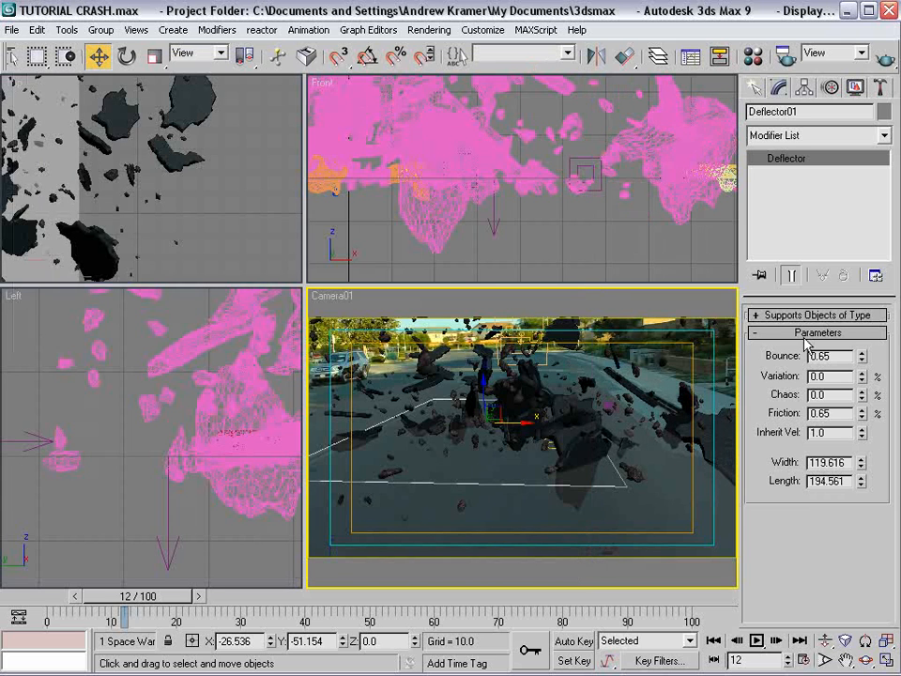
left_click_drag(861, 358, 867, 336)
left_click_drag(172, 598, 91, 596)
key("w")
left_click(587, 358)
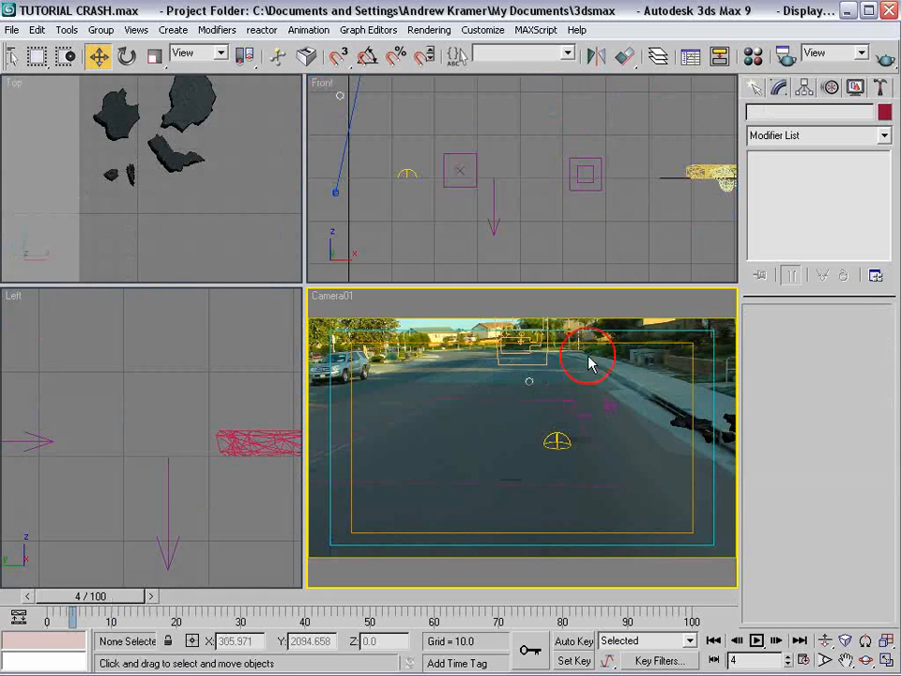
left_click(583, 378)
left_click(614, 371)
left_click_drag(108, 595, 582, 608)
Step: Wire the Collision 03 test in Event 04 to Event 06 and set its number of collisions to 3
key("6")
middle_click_drag(175, 294, 183, 142)
middle_click_drag(156, 270, 156, 193)
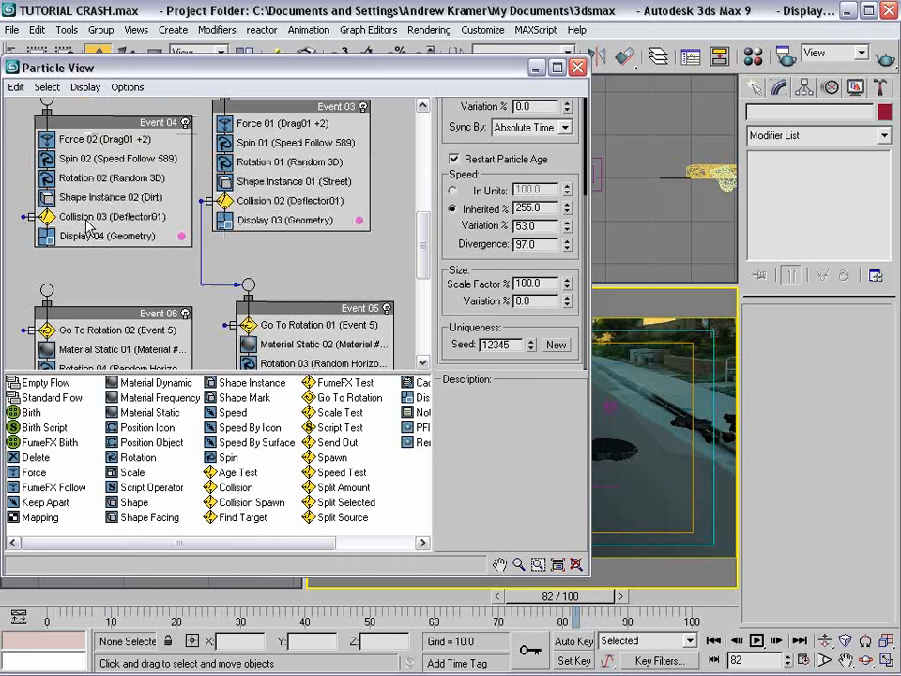
left_click_drag(26, 217, 47, 289)
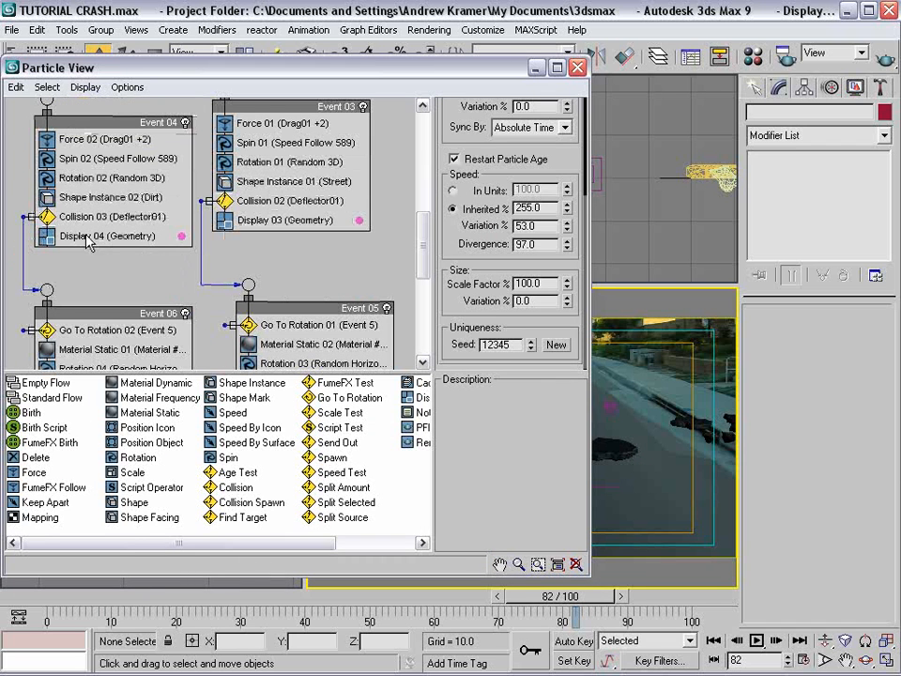
left_click(173, 219)
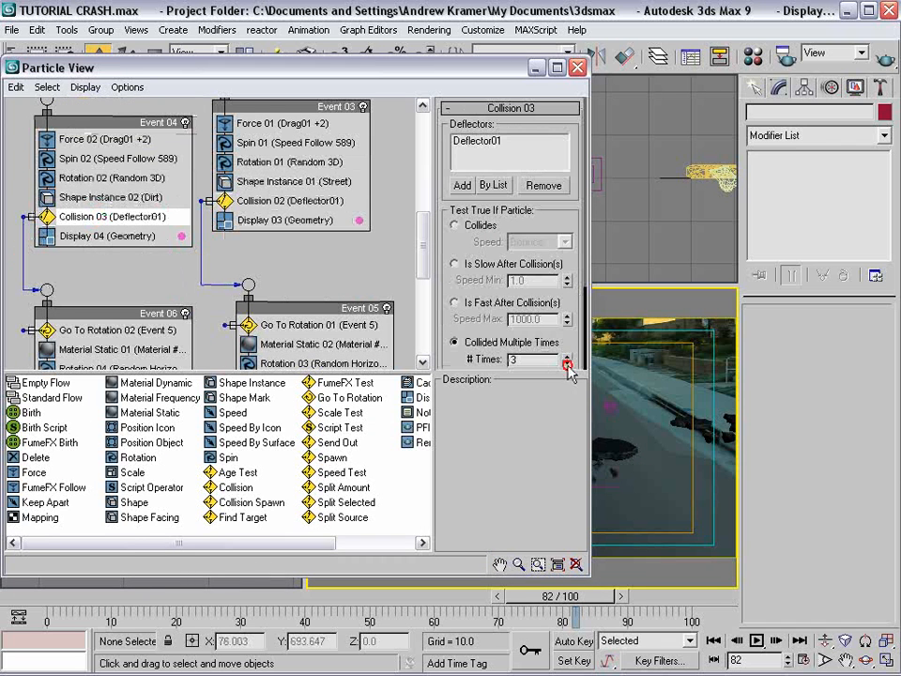
Step: Dolly Camera01 away from the debris at frame 17 and scrub to frame 55 to review the wider framing
left_click(577, 68)
left_click_drag(197, 596, 200, 539)
mouse_move(615, 446)
middle_mouse_down()
mouse_move(597, 421)
mouse_move(601, 463)
mouse_move(612, 444)
middle_mouse_up()
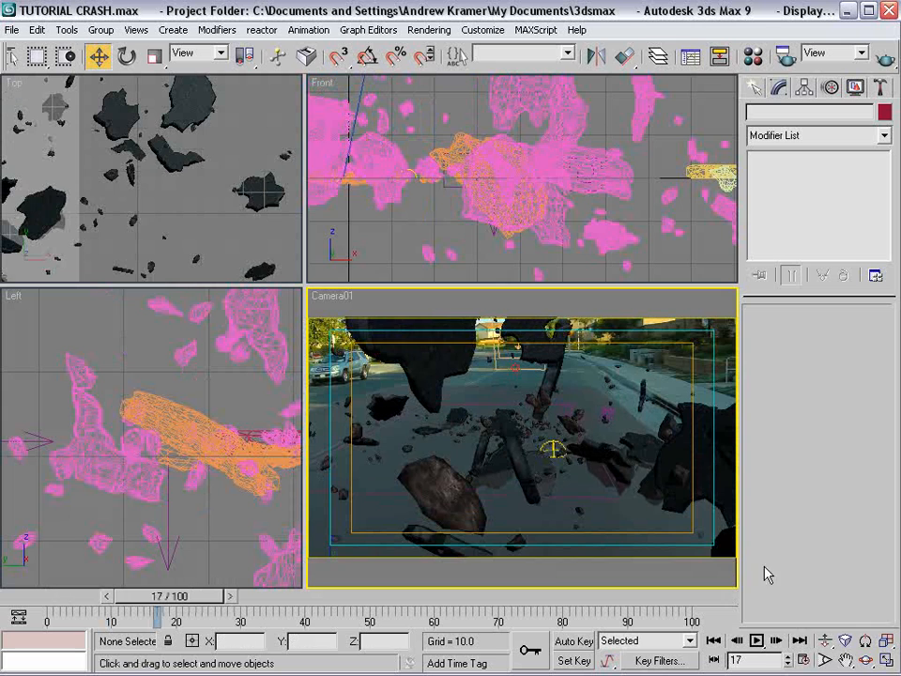
left_click(822, 659)
mouse_move(525, 450)
left_mouse_down()
mouse_move(519, 403)
mouse_move(530, 436)
left_mouse_up()
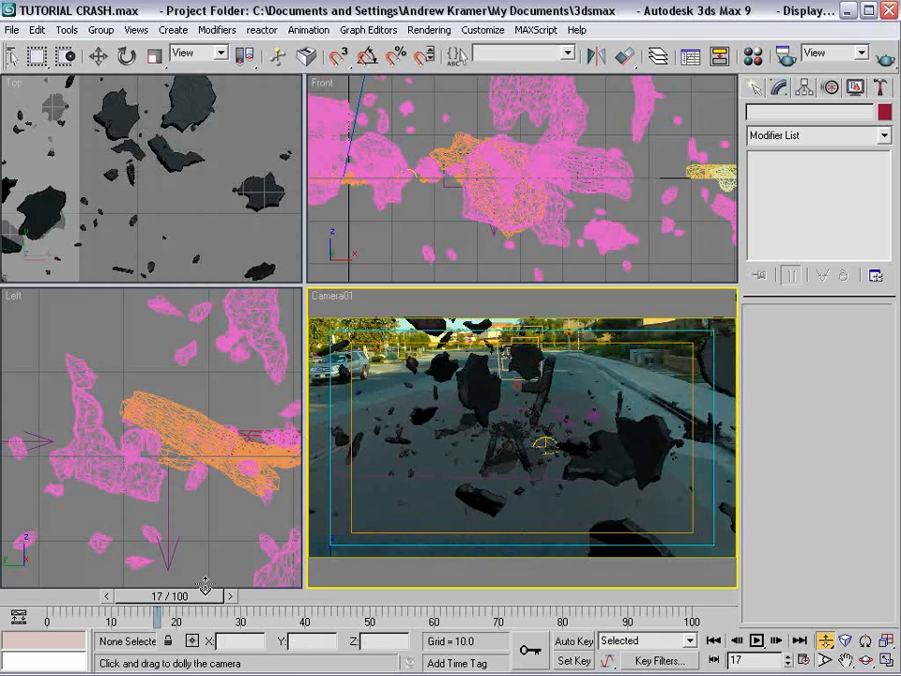
left_click_drag(160, 603, 402, 600)
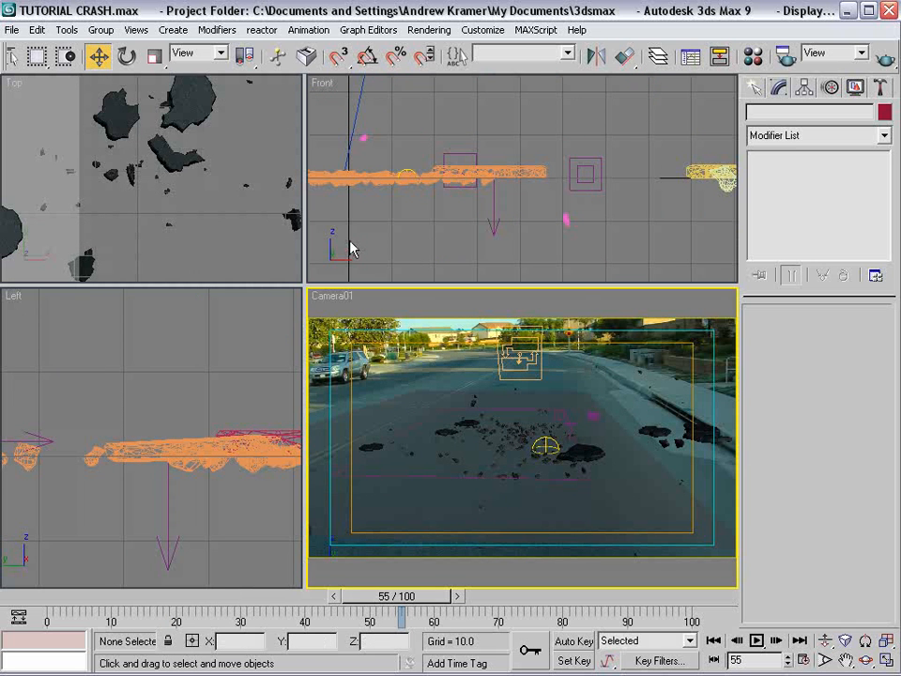
Step: Set the motion blur type of the Event 04 particles to Image in their object properties
key("6")
scroll(188, 235, "down", 5)
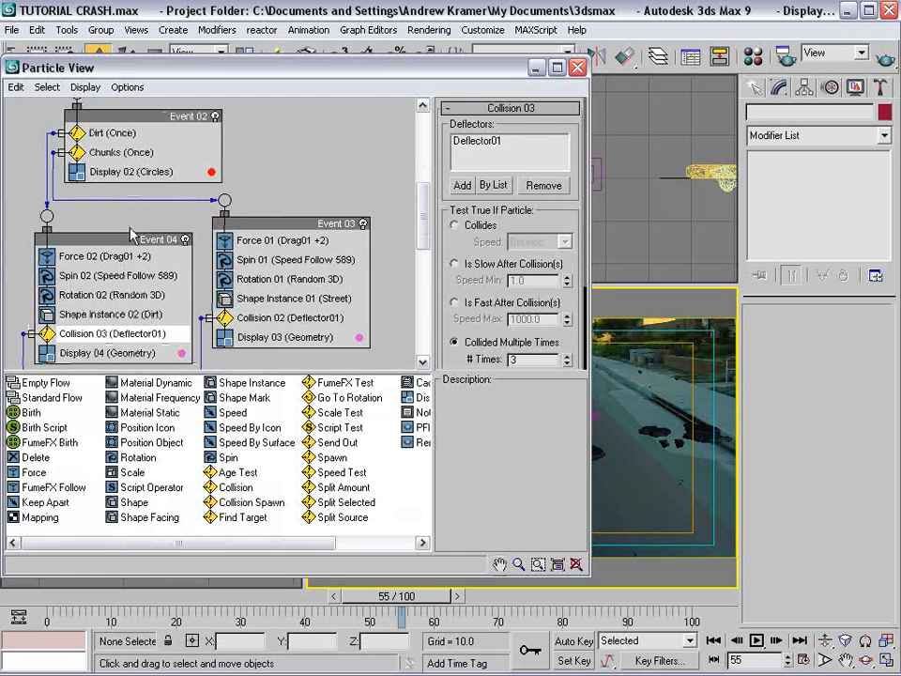
middle_click_drag(168, 289, 137, 293)
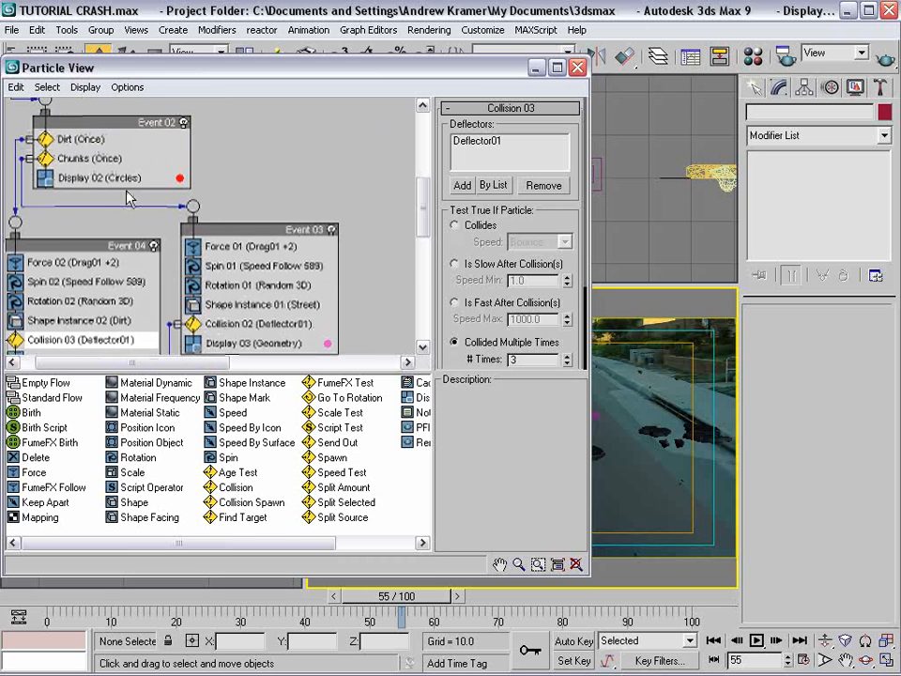
left_click(82, 249)
right_click(81, 245)
left_click(119, 447)
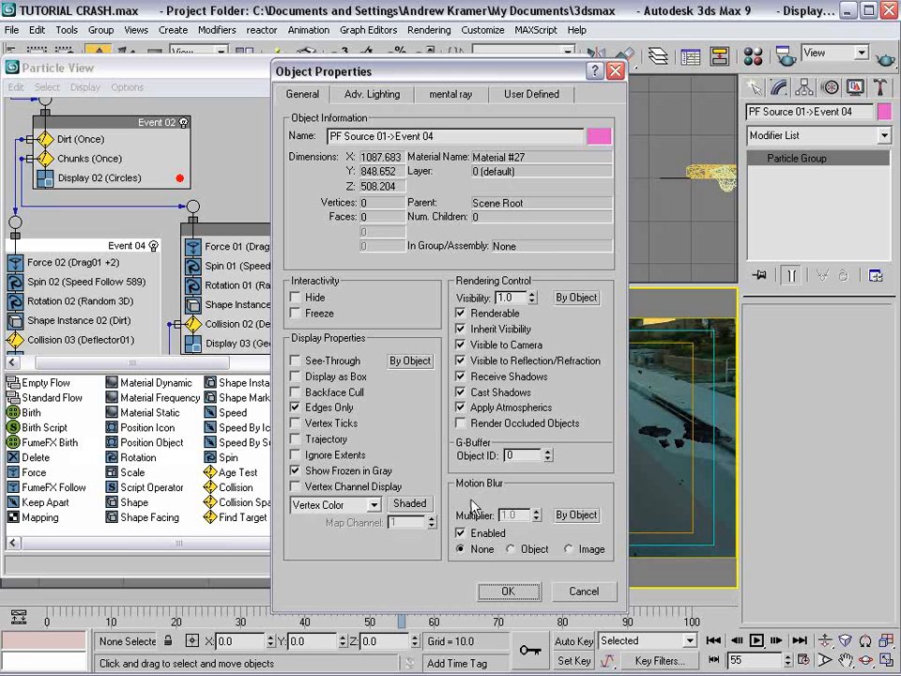
left_click(507, 591)
Step: Set the motion blur type of the Event 03 particles to Image in their object properties
left_click(225, 230)
right_click(216, 231)
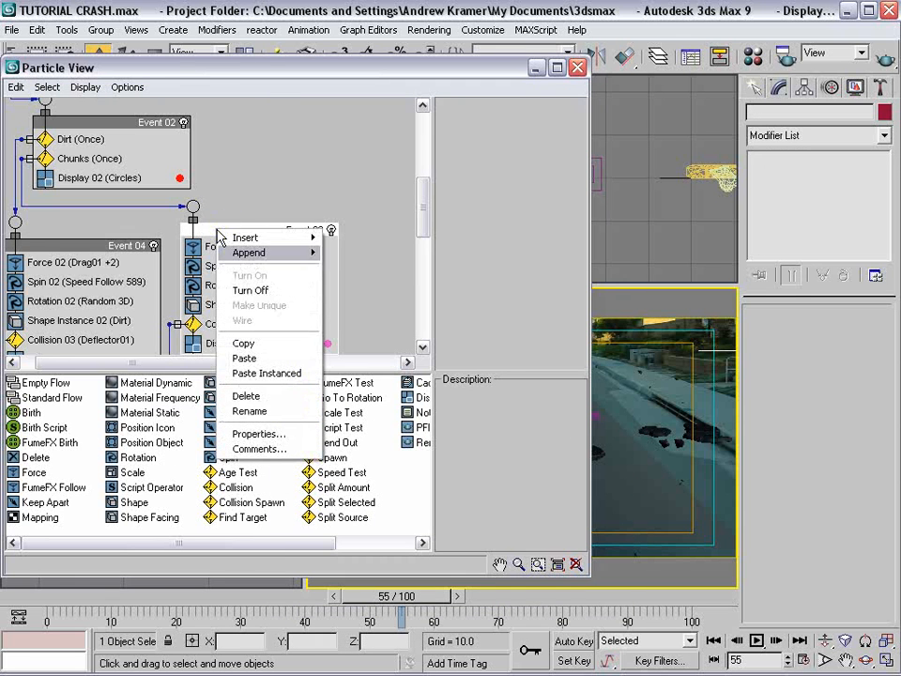
left_click(259, 435)
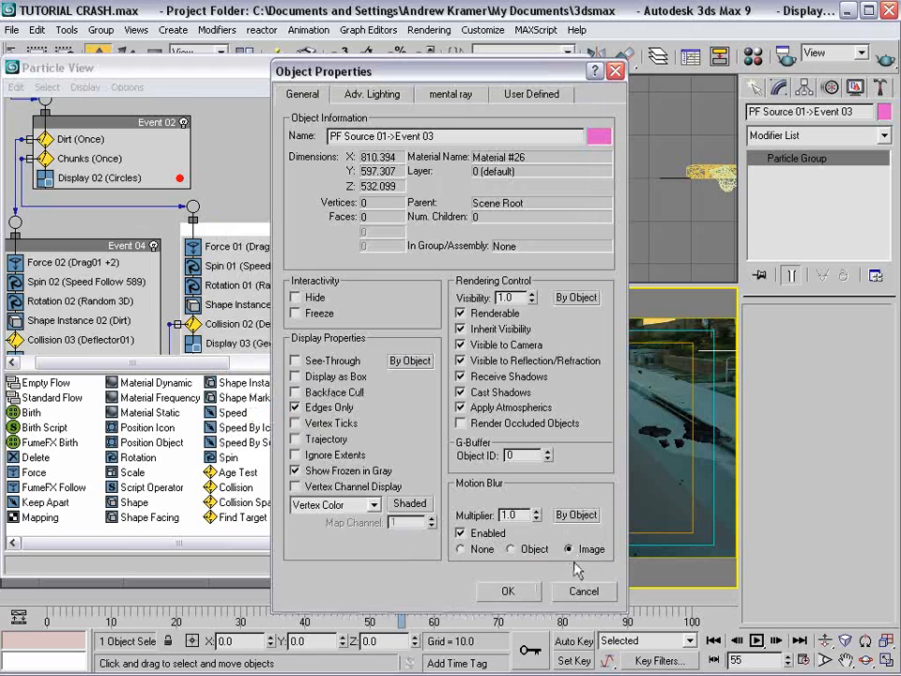
left_click(507, 591)
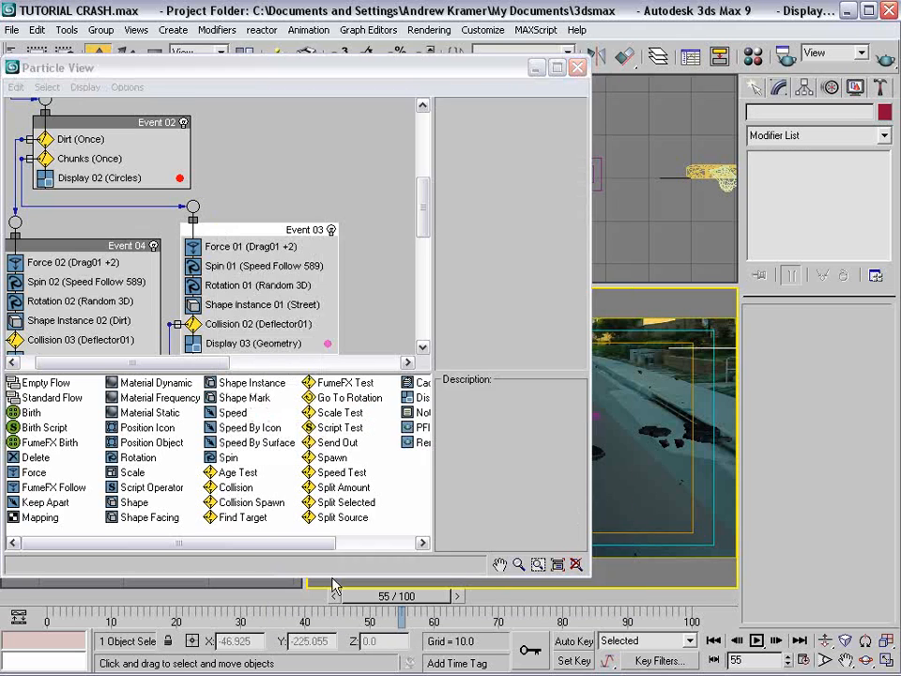
Step: At frame 14, move the Sky01 skylight along X away from the debris and turn on its Cast Shadows option
left_click(579, 68)
left_click_drag(411, 596, 161, 595)
key("w")
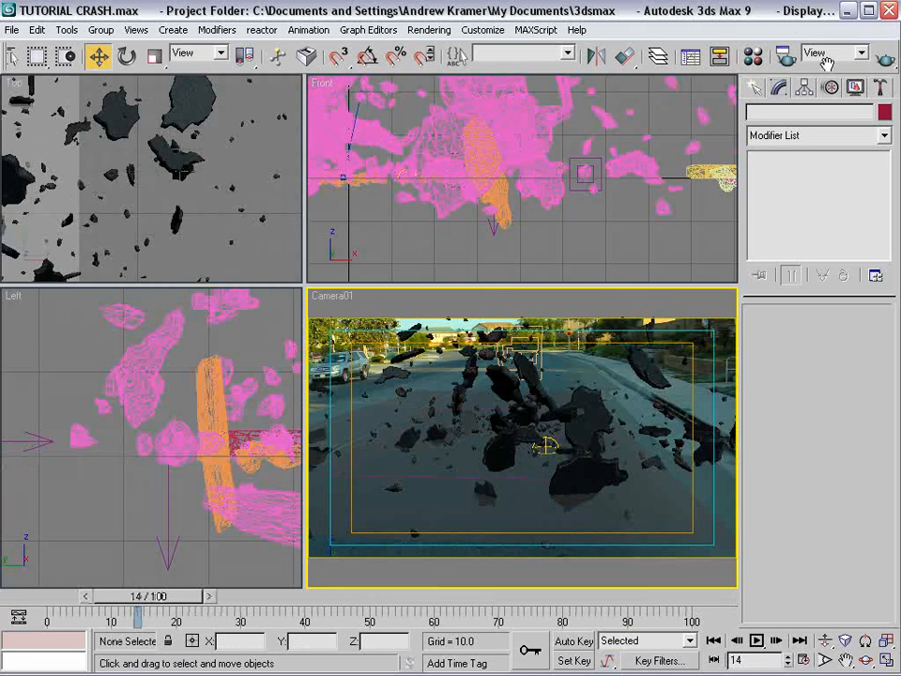
scroll(470, 221, "down", 5)
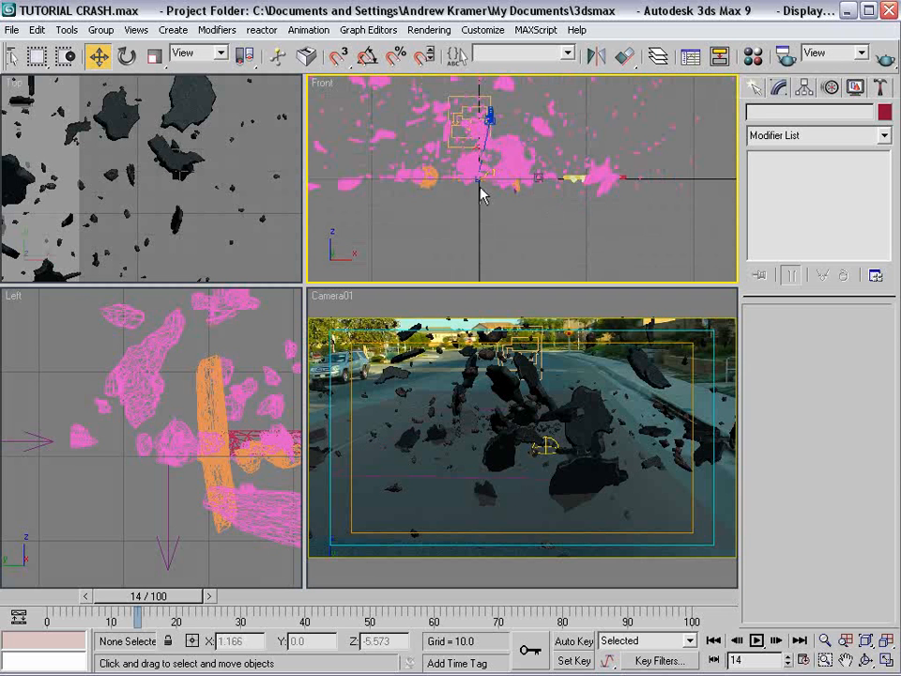
left_click(493, 173)
left_click_drag(519, 177, 700, 177)
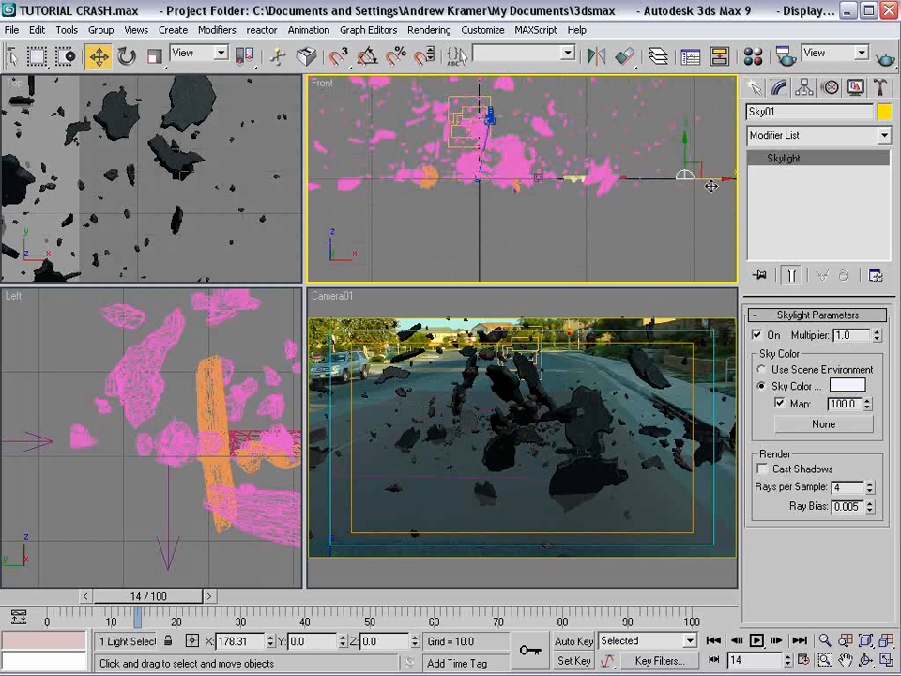
middle_click_drag(647, 195, 543, 204)
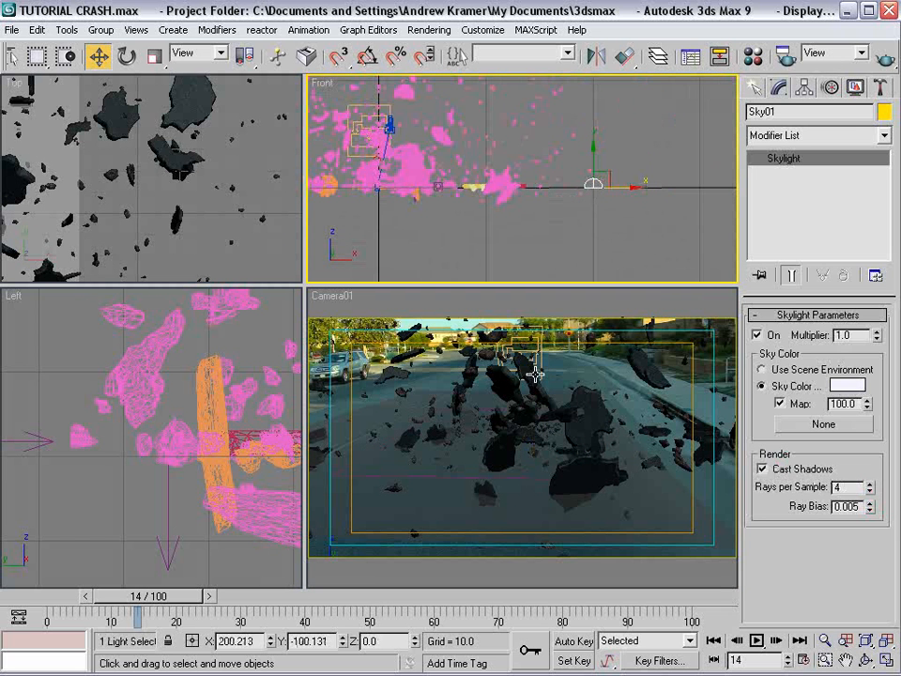
Step: Render frame 14 through Camera01 to check the motion blur and skylight shadows, and close the rendered frame
left_click(611, 364)
key("shift+q")
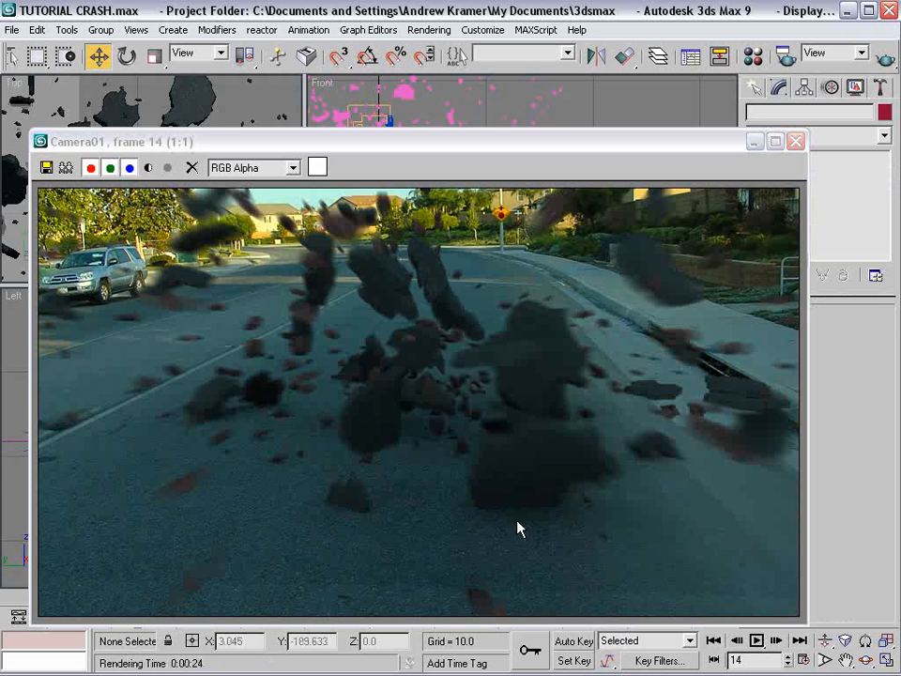
left_click(795, 141)
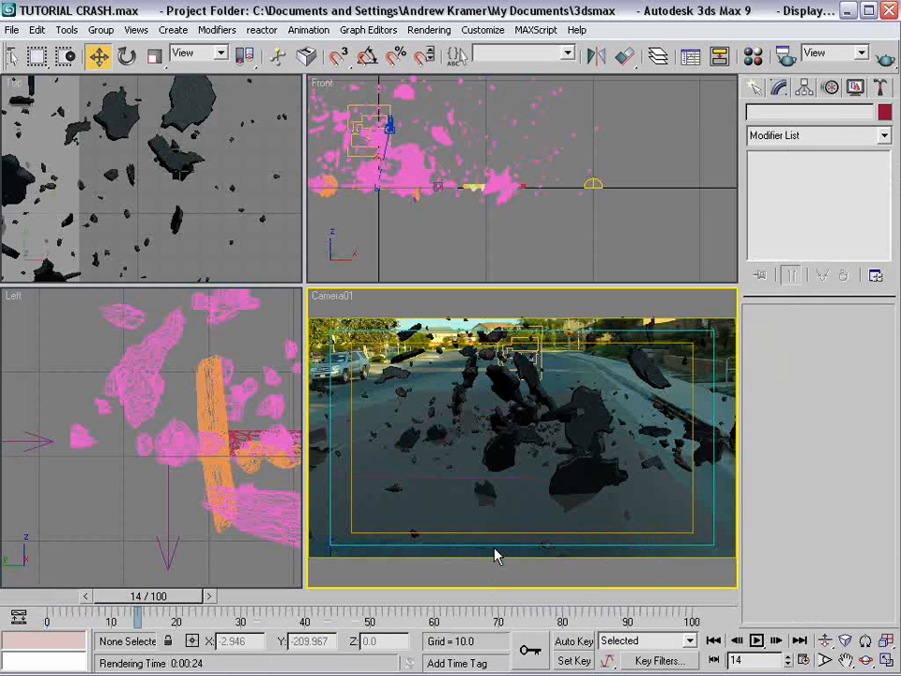
Step: Select the ground plane Plane01 and reposition it in the Top view so it extends under the debris
left_click(399, 521)
left_click(425, 389)
left_click(425, 391)
scroll(221, 227, "down", 5)
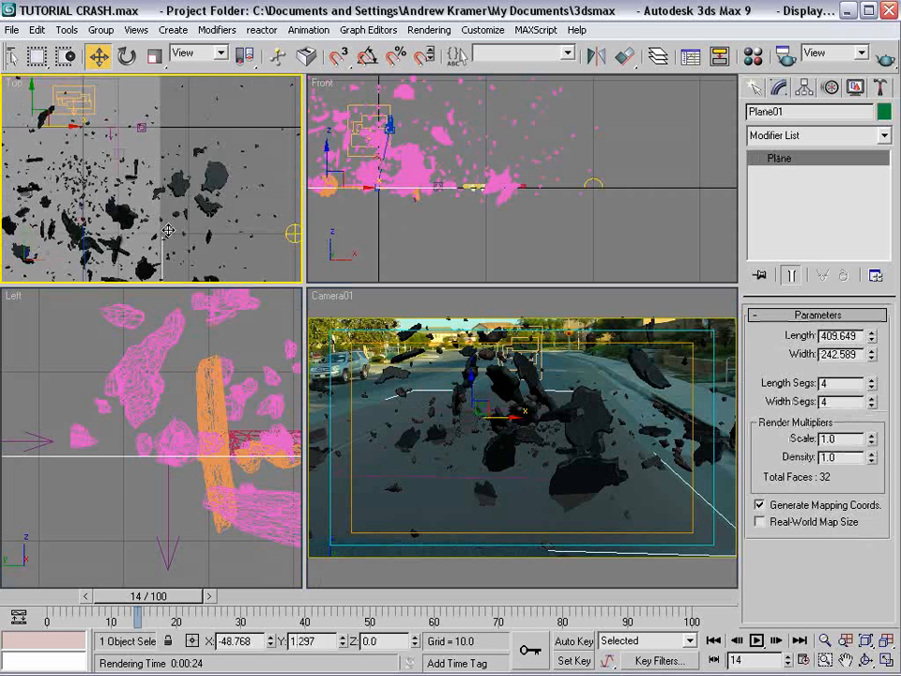
middle_click_drag(187, 253, 263, 164)
scroll(211, 155, "down", 2)
middle_click_drag(155, 103, 164, 187)
left_click_drag(151, 144, 134, 161)
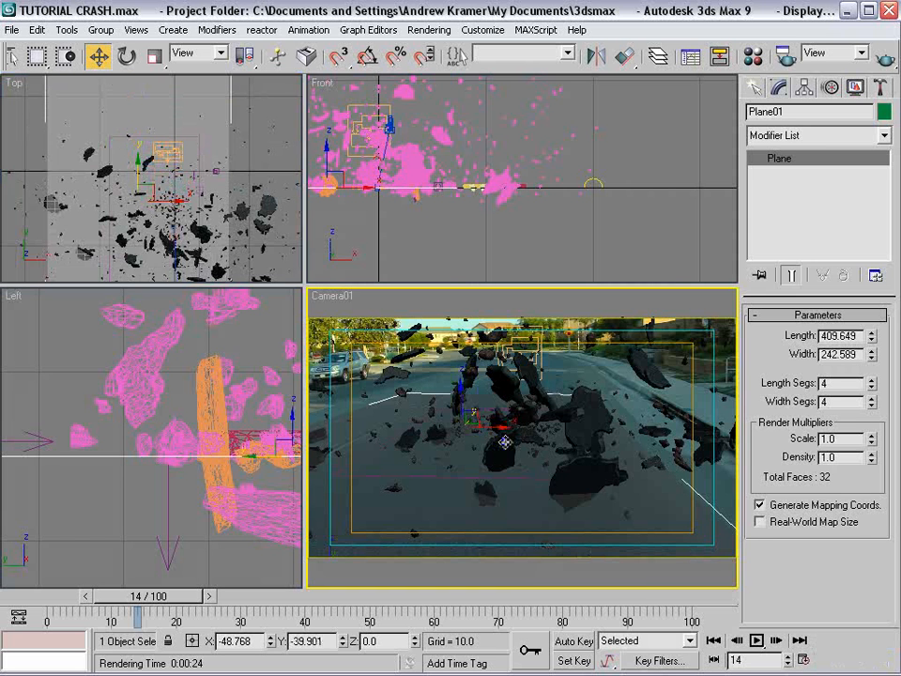
Step: Scale Plane01 up uniformly to cover much more of the ground, and return to the Move tool
right_click(521, 516)
left_click(522, 569)
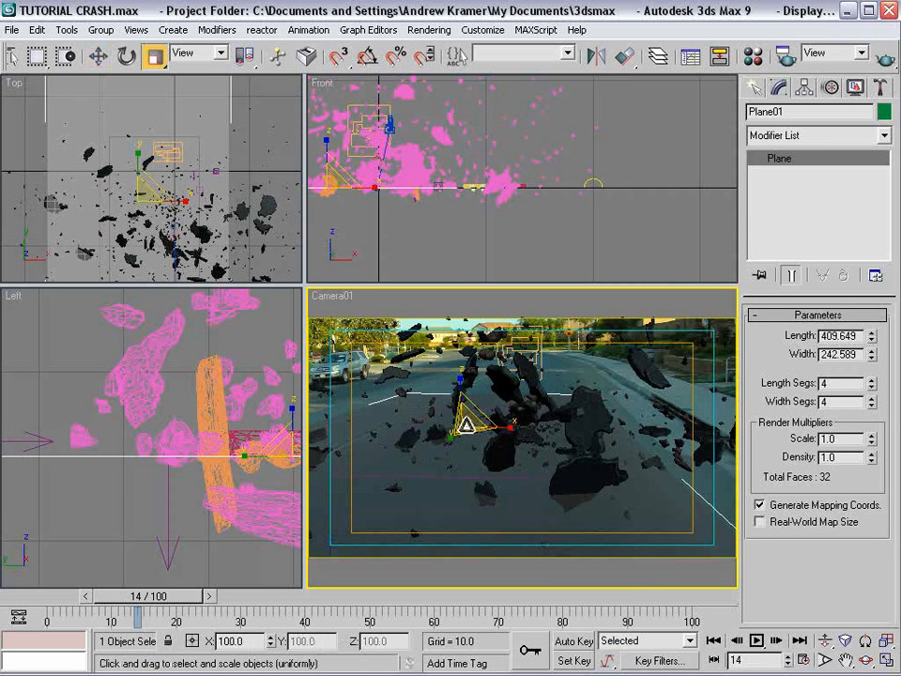
left_click_drag(466, 425, 565, 346)
right_click(564, 357)
left_click(570, 376)
Step: Deselect Plane01 and scrub from the first frame to frame 19 to review the debris through Camera01
left_click(608, 382)
key("Home")
left_click_drag(117, 598, 174, 615)
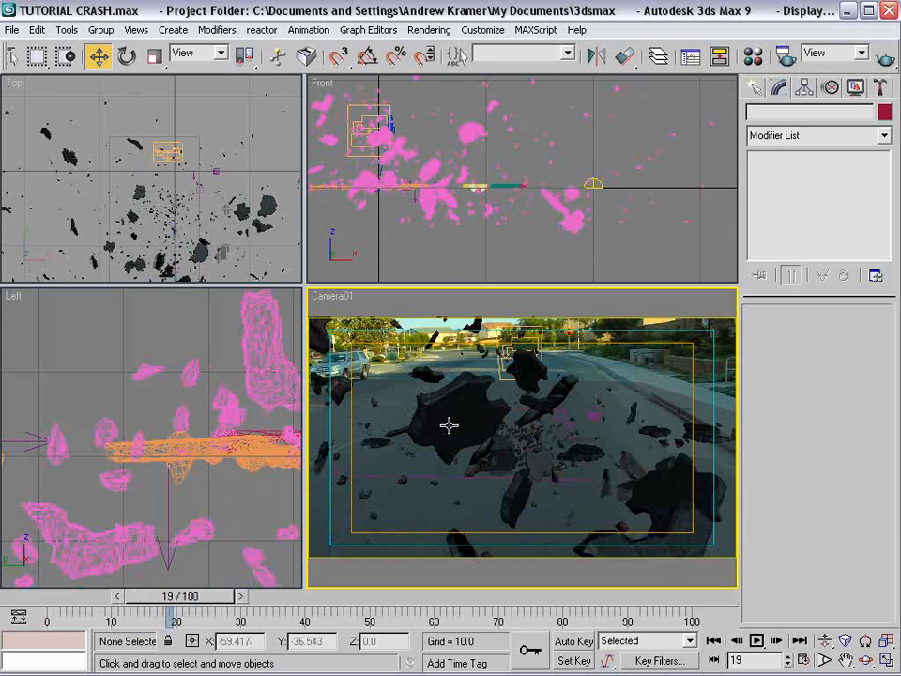
Step: Turn off the environment background map and set the background colour to a dark teal with Red 65, Green 93, Blue 81
left_click(428, 29)
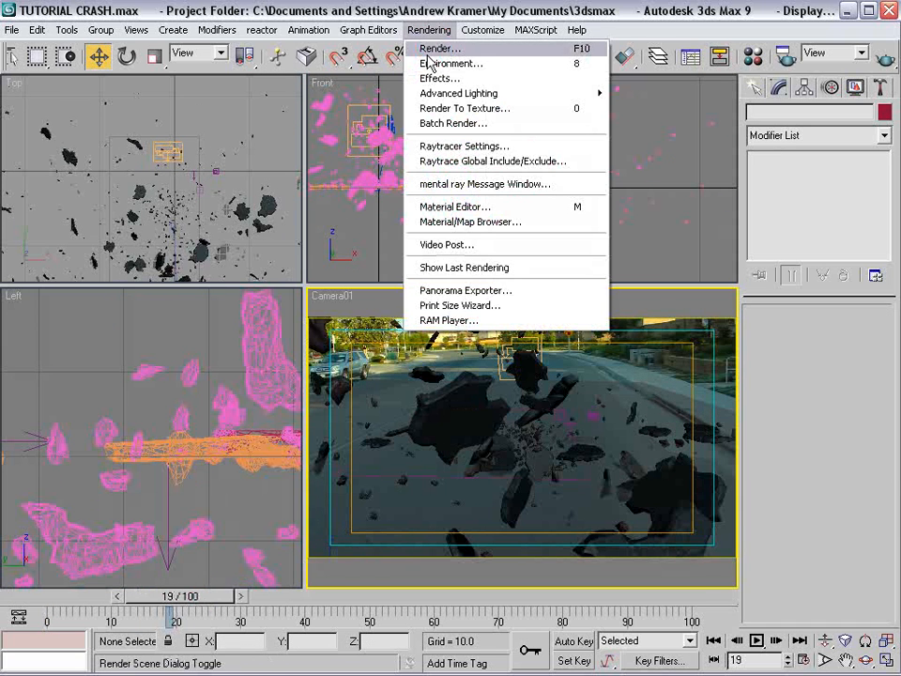
left_click(428, 65)
left_click_drag(807, 330, 272, 83)
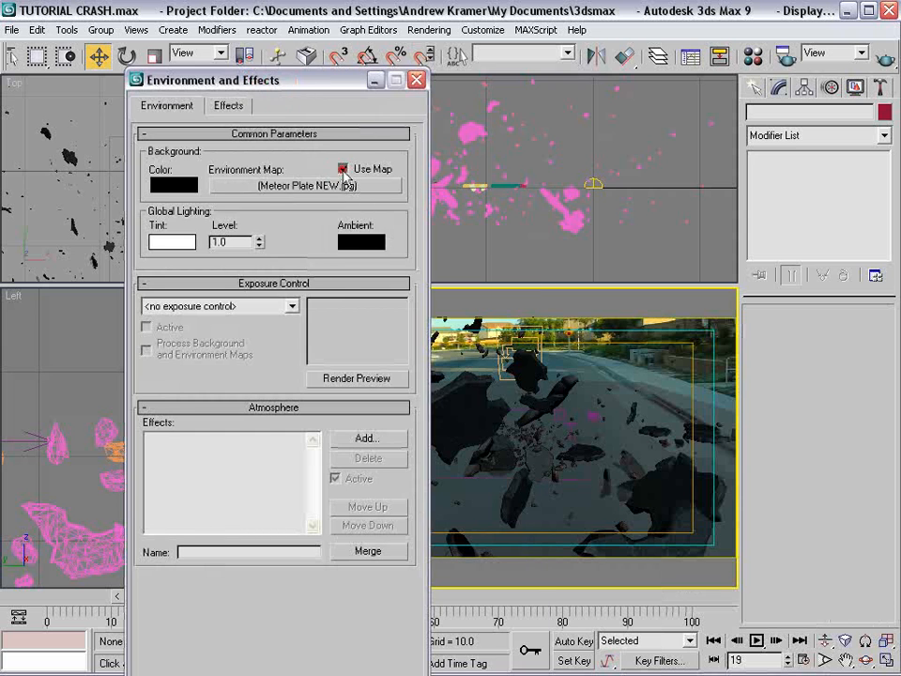
left_click(173, 184)
left_click_drag(376, 129, 397, 197)
left_click(585, 187)
left_click_drag(585, 188, 601, 201)
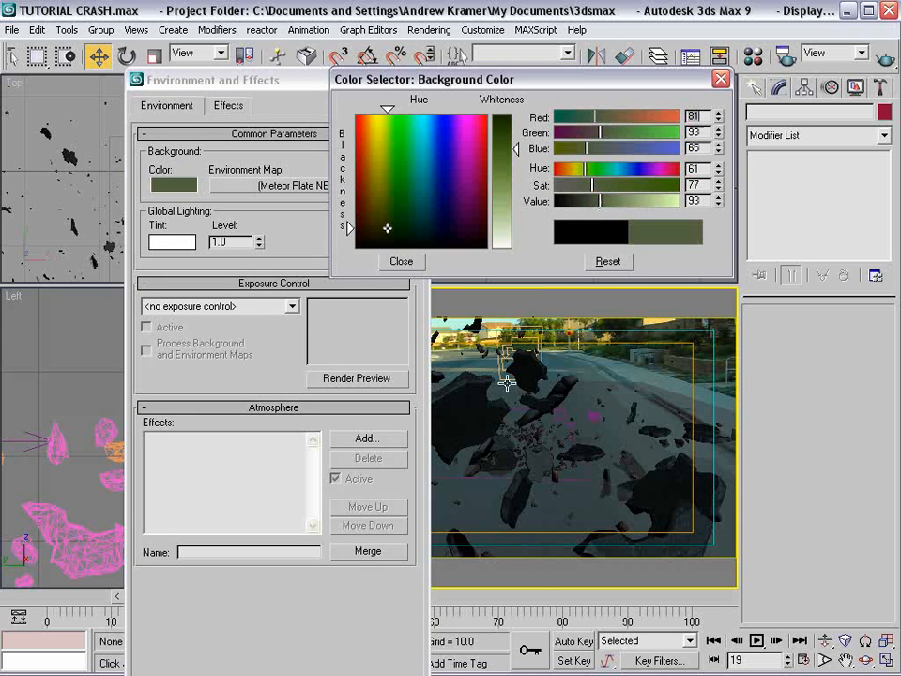
mouse_move(590, 175)
left_mouse_down()
mouse_move(615, 173)
mouse_move(608, 174)
left_mouse_up()
left_click(399, 262)
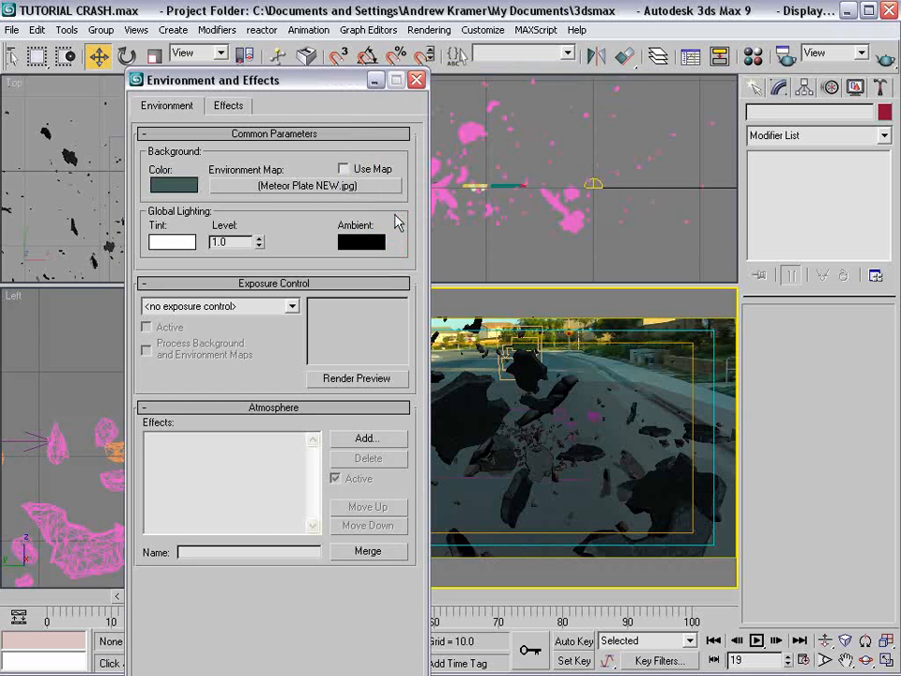
Step: Reduce the background colour's saturation to a greyer teal and close the environment settings
left_click(176, 185)
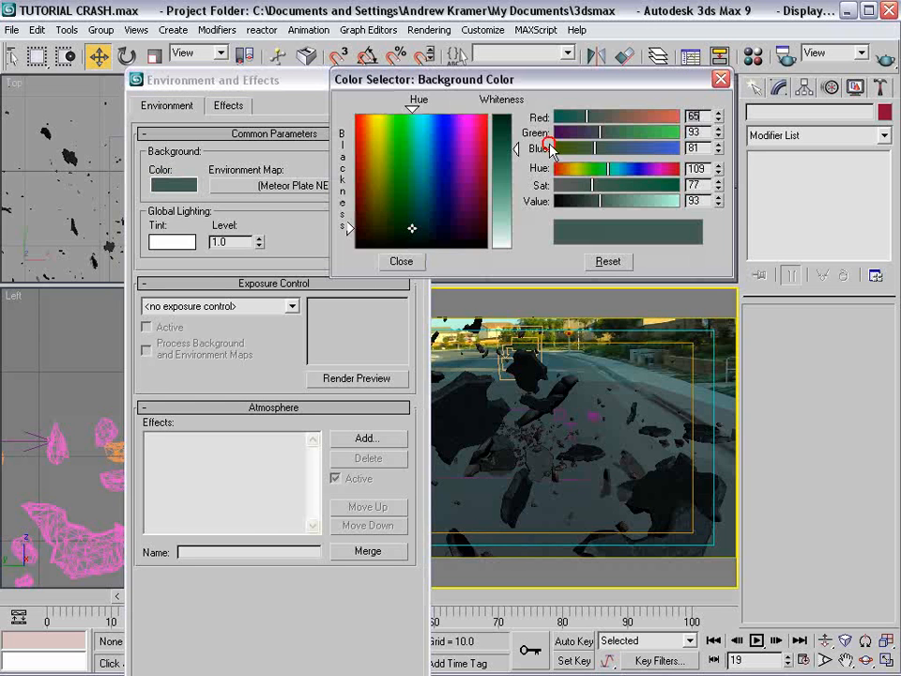
left_click_drag(594, 186, 571, 190)
left_click(720, 80)
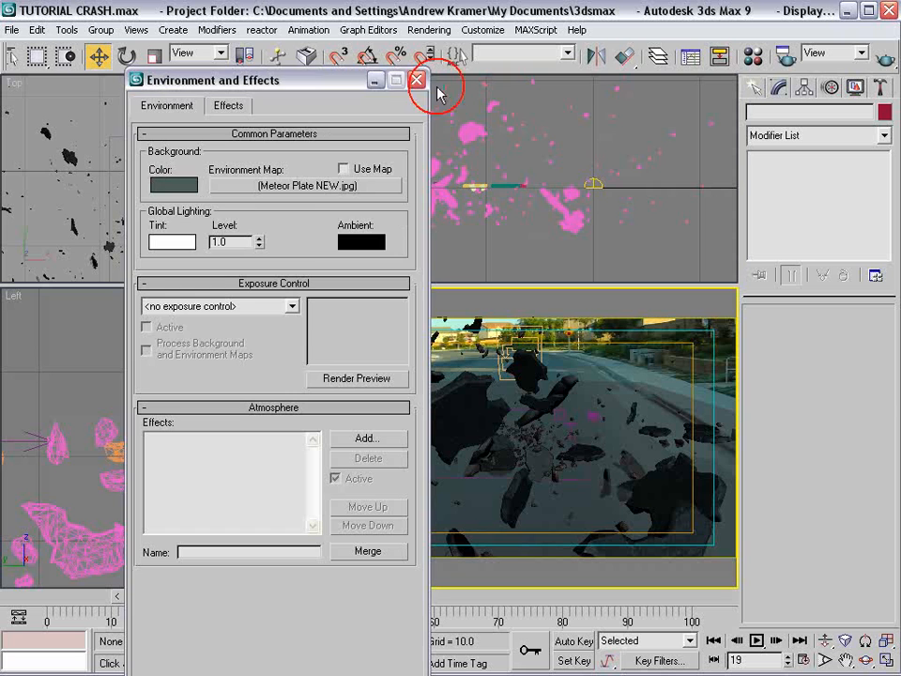
left_click(417, 81)
Step: Scrub the debris animation to judge its duration and set the render range to end at frame 35
left_click(786, 53)
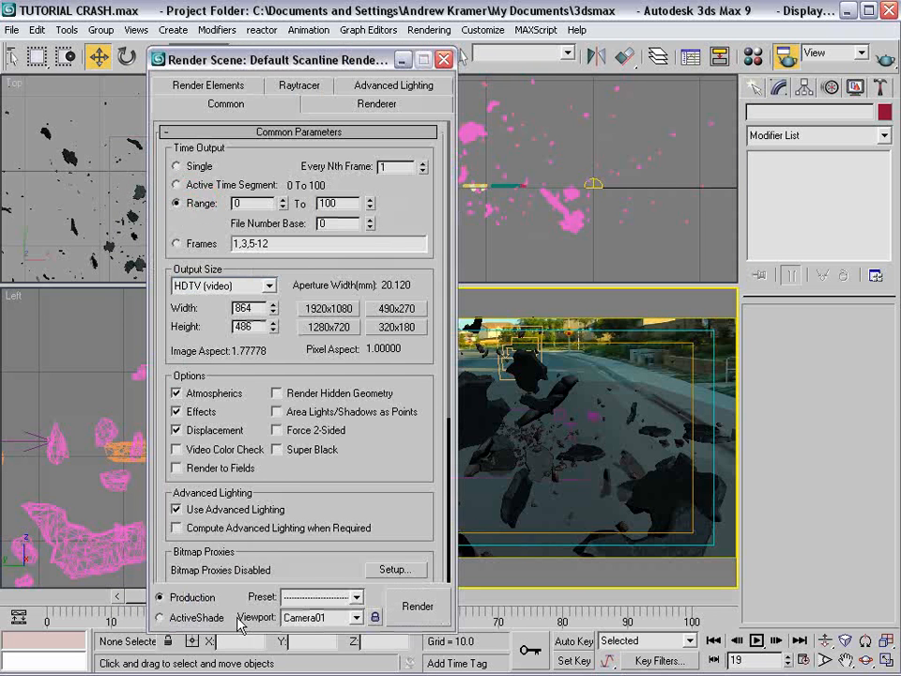
left_click_drag(135, 608, 160, 600)
left_click_drag(310, 60, 672, 42)
left_click_drag(260, 604, 142, 612)
left_click(807, 41)
key("w")
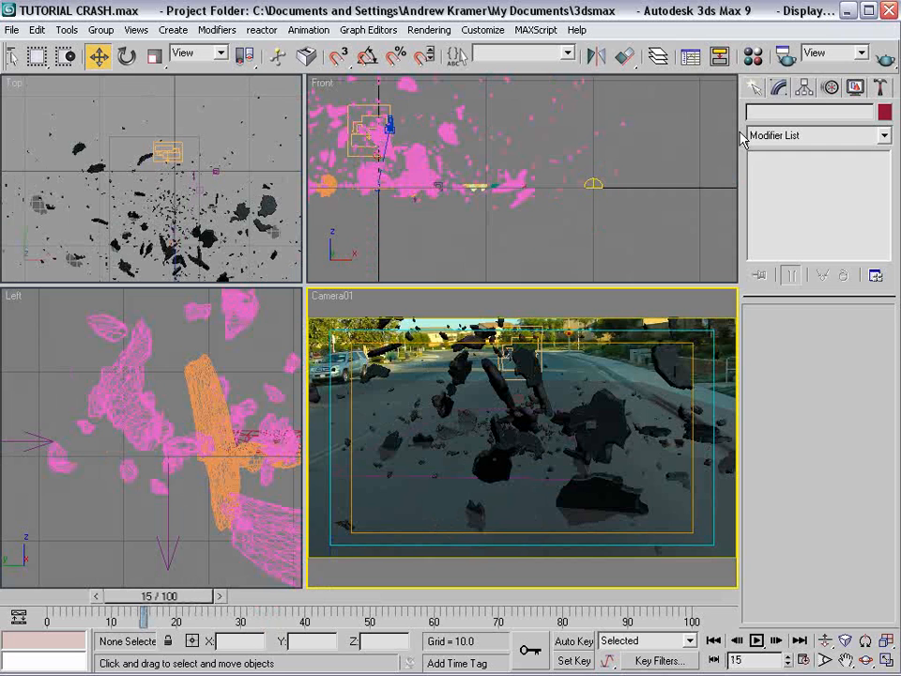
left_click(785, 59)
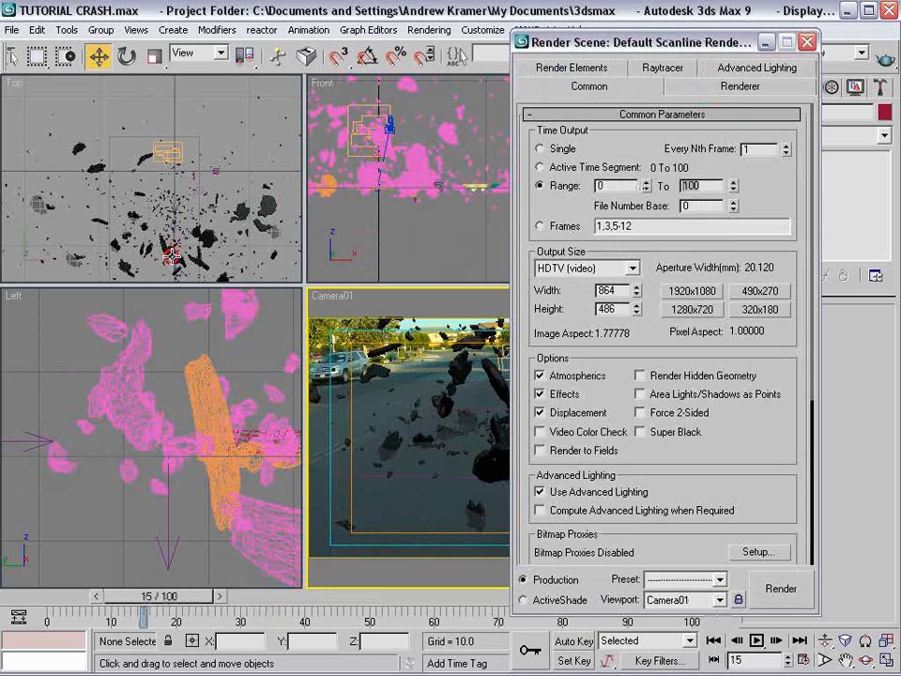
type("35")
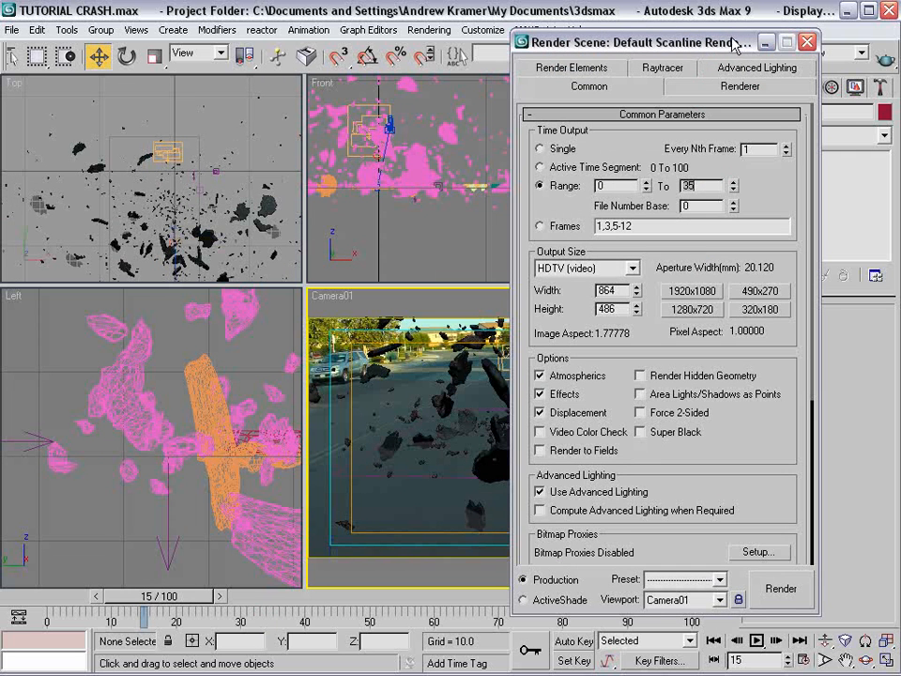
left_click(806, 42)
Step: Set the animation to a custom frame rate of 100 FPS and scrub the retimed debris
mouse_move(141, 595)
left_mouse_down()
mouse_move(115, 596)
mouse_move(138, 599)
left_mouse_up()
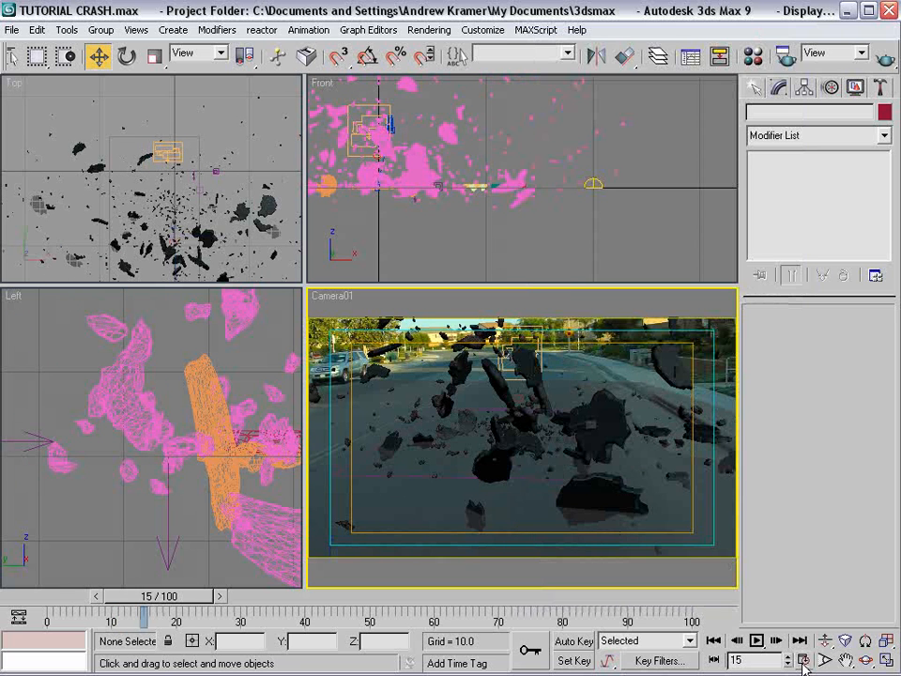
left_click(802, 661)
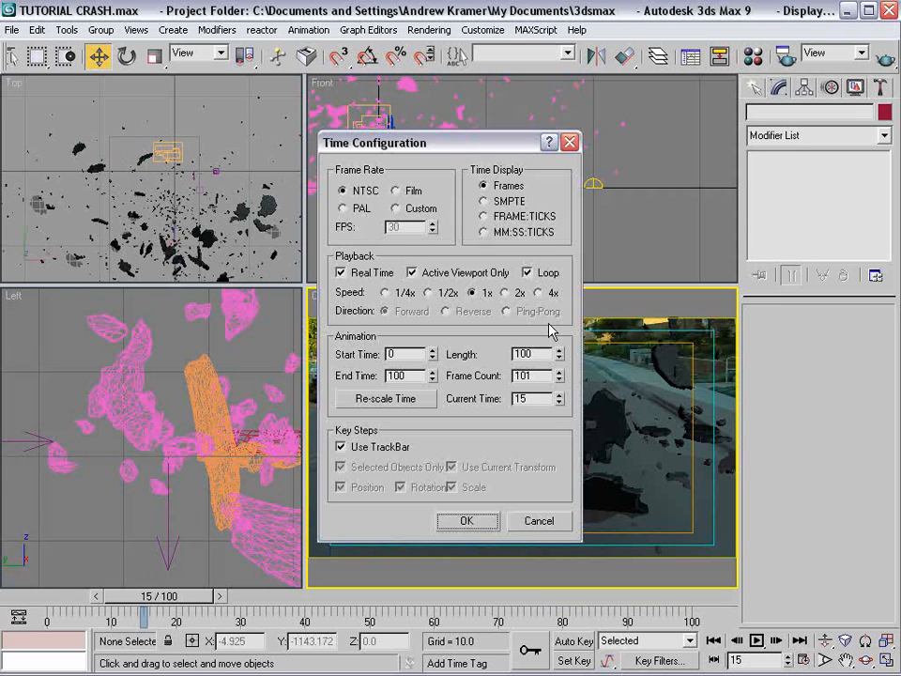
left_click_drag(427, 139, 294, 119)
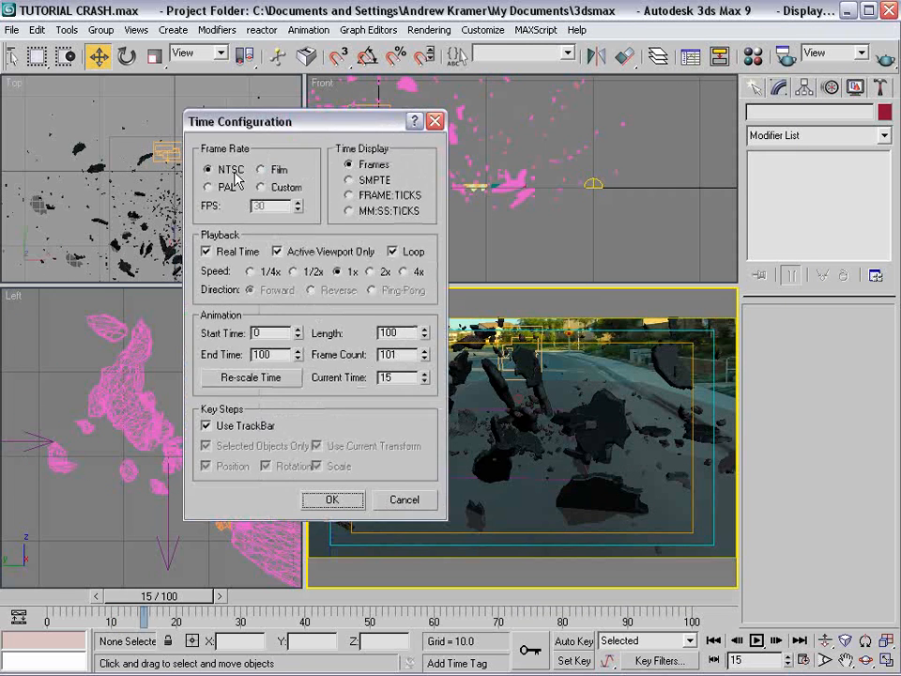
left_click(268, 174)
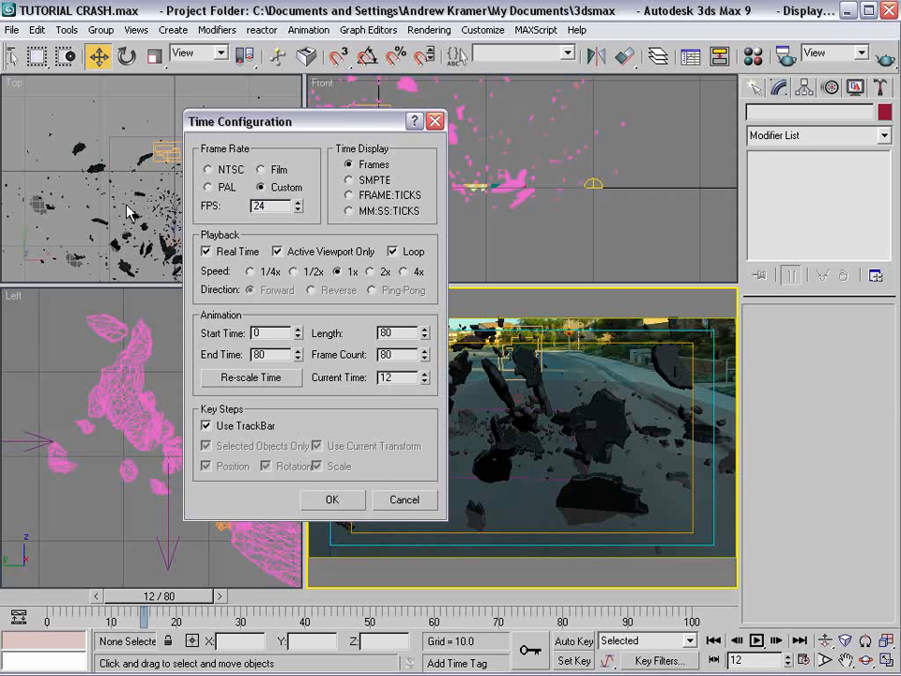
left_click_drag(328, 129, 297, 104)
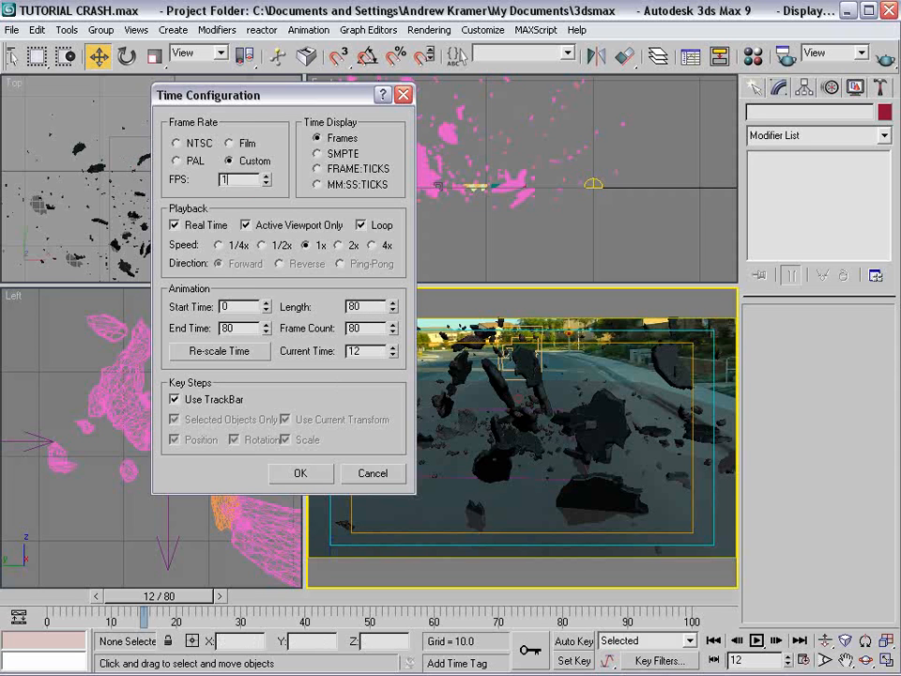
left_click(322, 475)
left_click_drag(154, 597, 187, 603)
key("w")
Step: Set the custom frame rate to 60 FPS in the time configuration
left_click(802, 661)
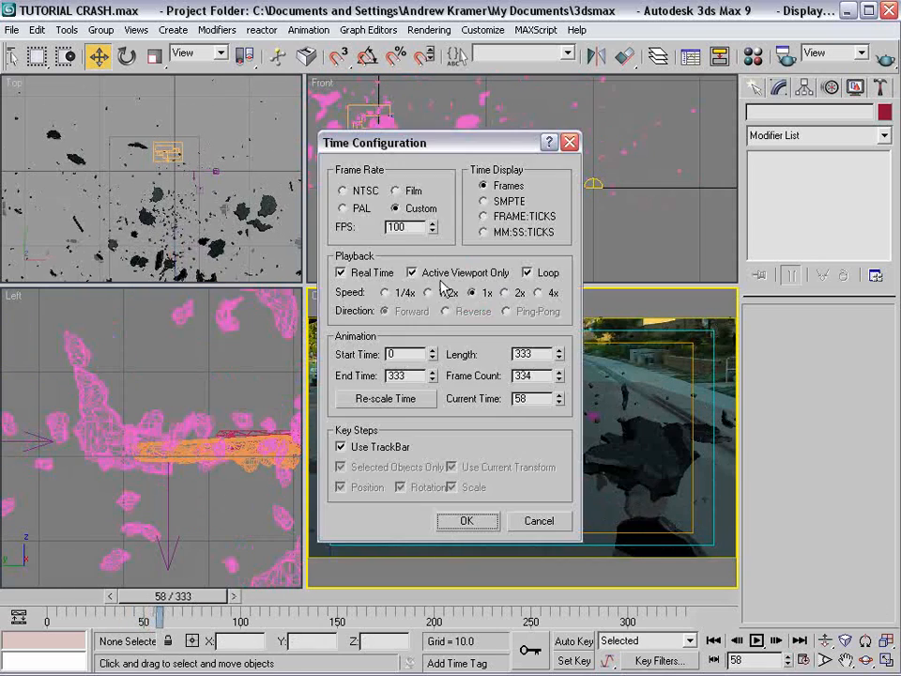
double_click(419, 231)
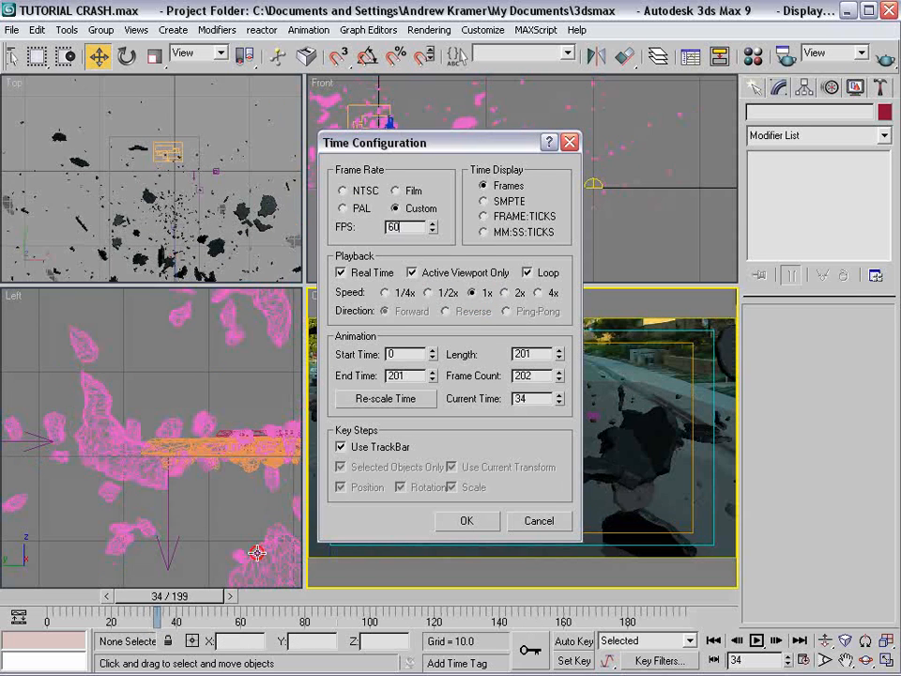
left_click(467, 520)
Step: Scrub to find where the debris starts and ends, and set the render range to frames 15 to 70
left_click(788, 54)
left_click_drag(262, 608, 271, 608)
double_click(711, 187)
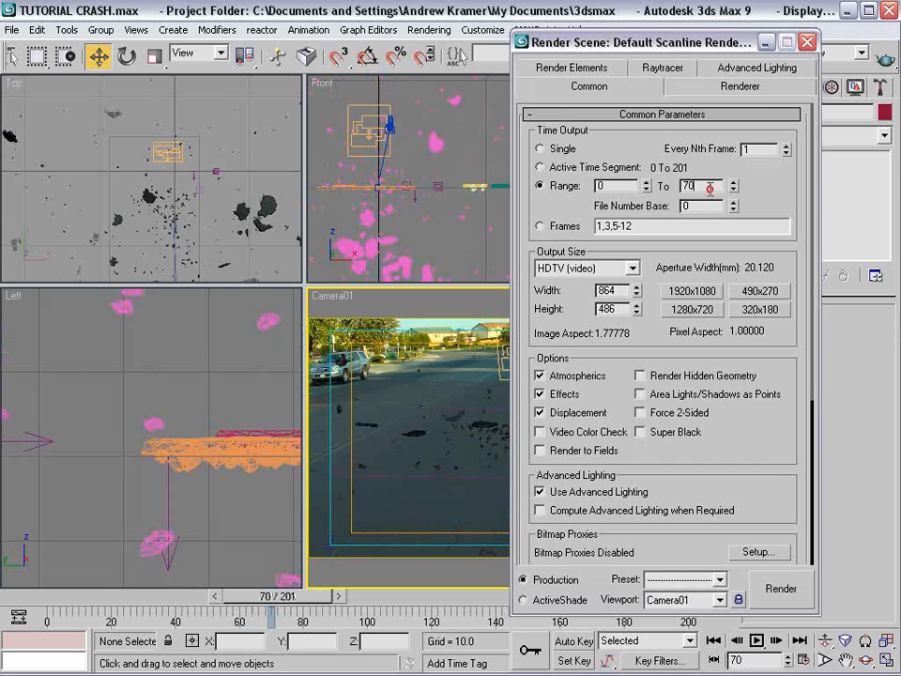
left_click_drag(697, 47, 596, 38)
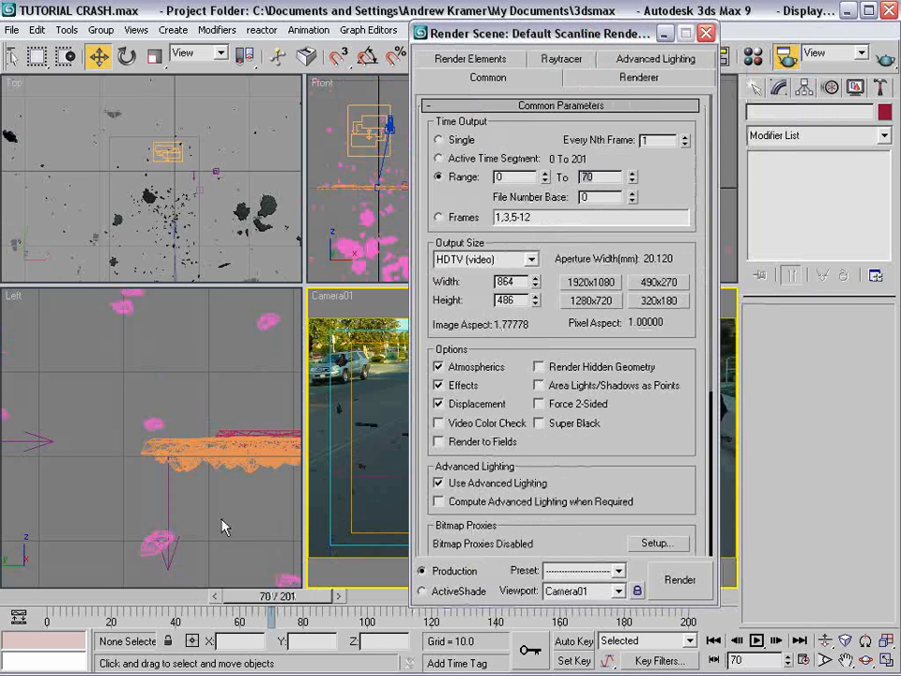
mouse_move(124, 600)
left_mouse_down()
mouse_move(104, 597)
mouse_move(120, 596)
mouse_move(113, 598)
left_mouse_up()
left_click(525, 176)
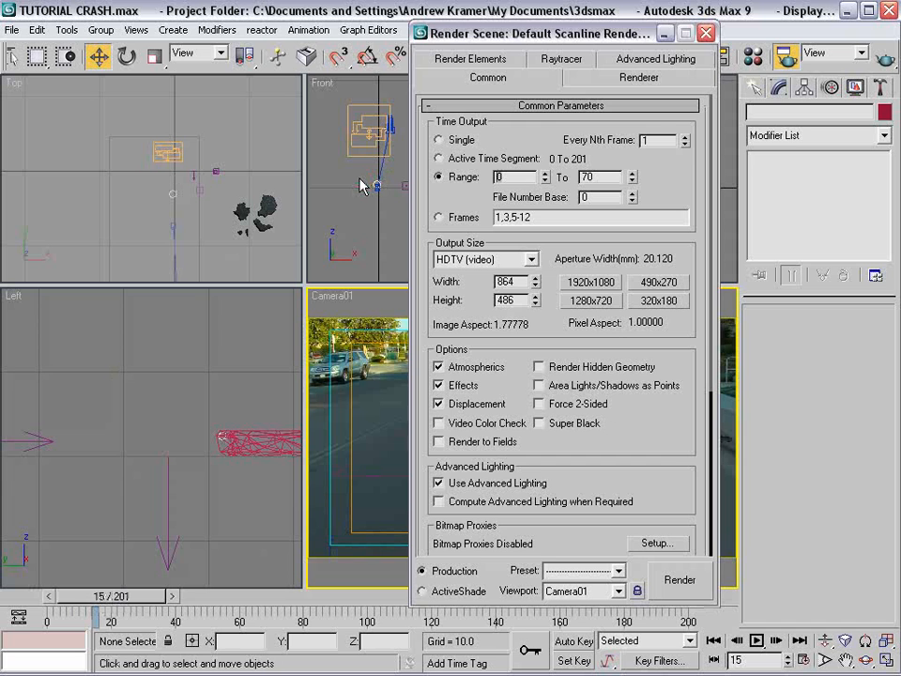
Step: Open the render output file settings and create a Road Explosion folder inside RENDERS
left_click_drag(536, 43, 327, 15)
scroll(431, 315, "down", 6)
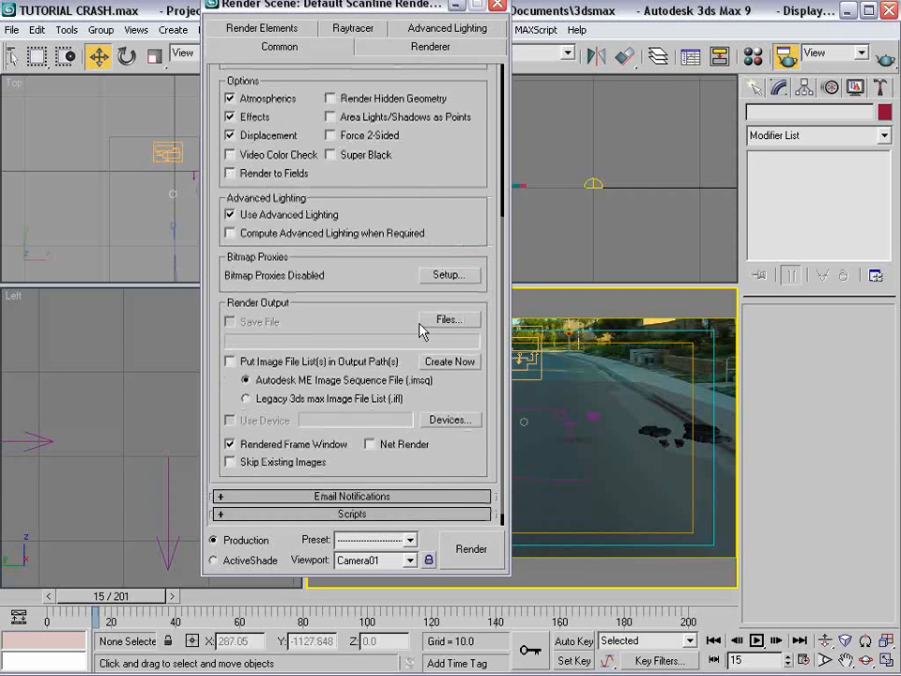
left_click(445, 319)
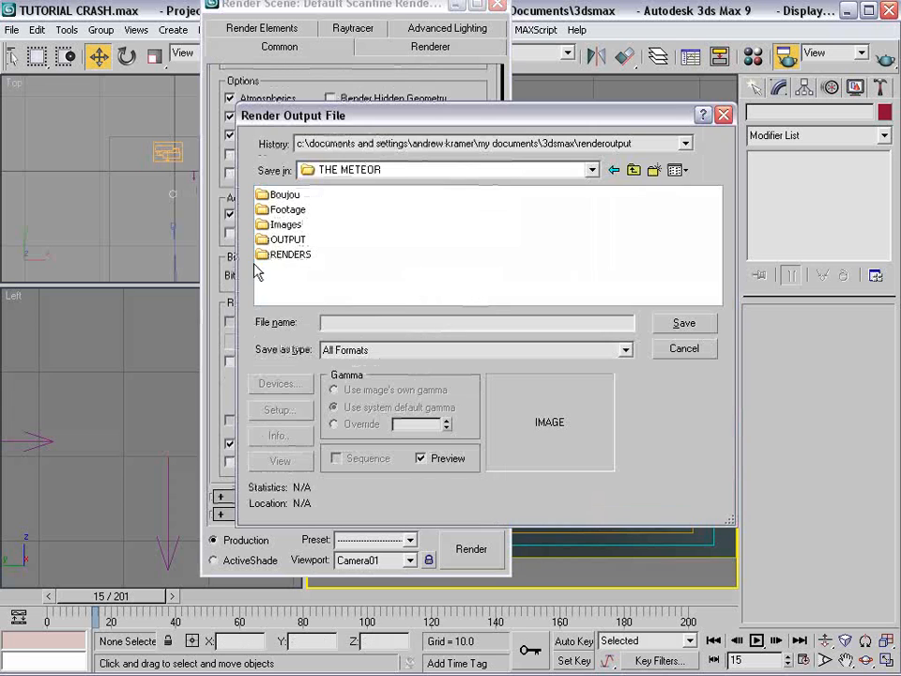
double_click(286, 254)
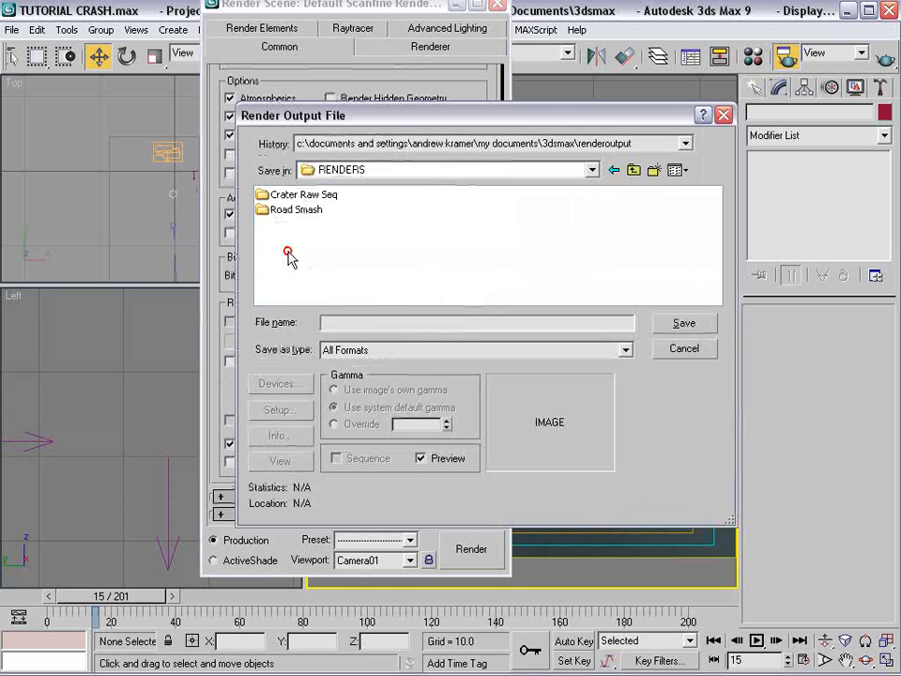
left_click(654, 170)
type("Road")
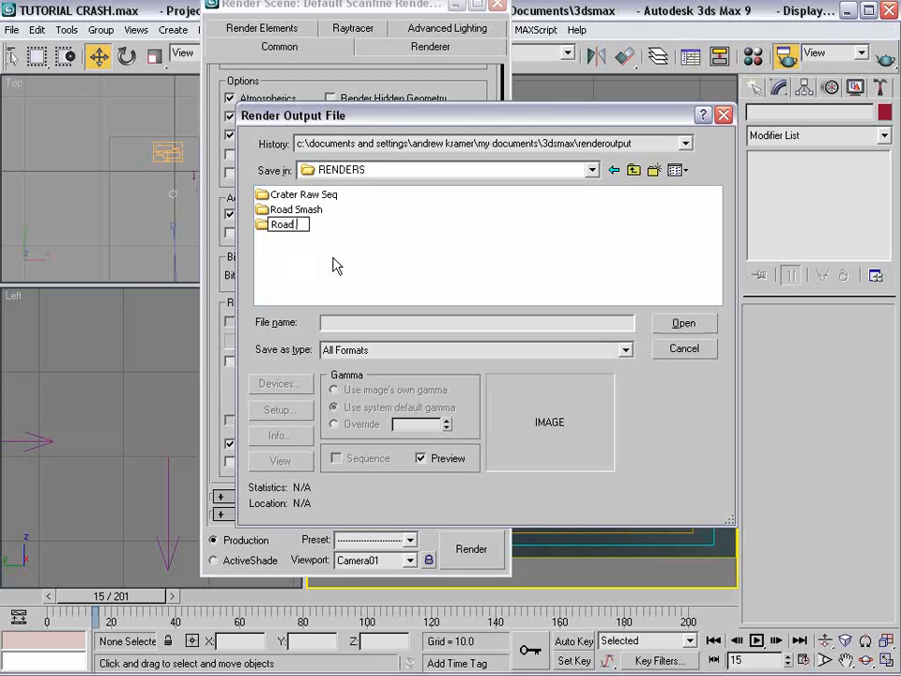
key("Return")
Step: Save the render output in the Road Explosion folder as road_explosion in PNG format, RGB 48 bit with alpha channel
double_click(291, 228)
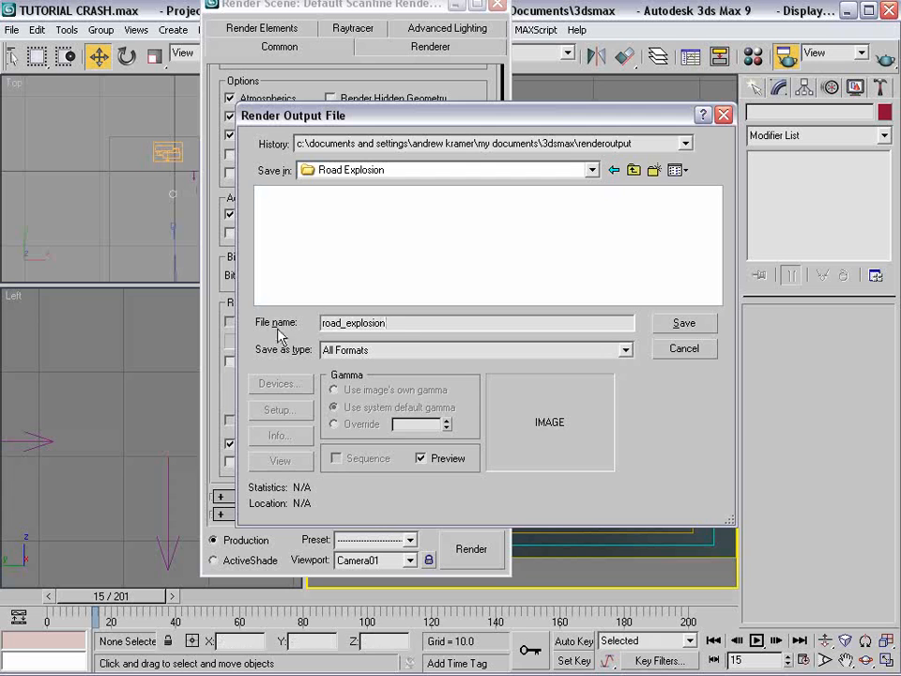
left_click(389, 349)
scroll(355, 420, "down", 1)
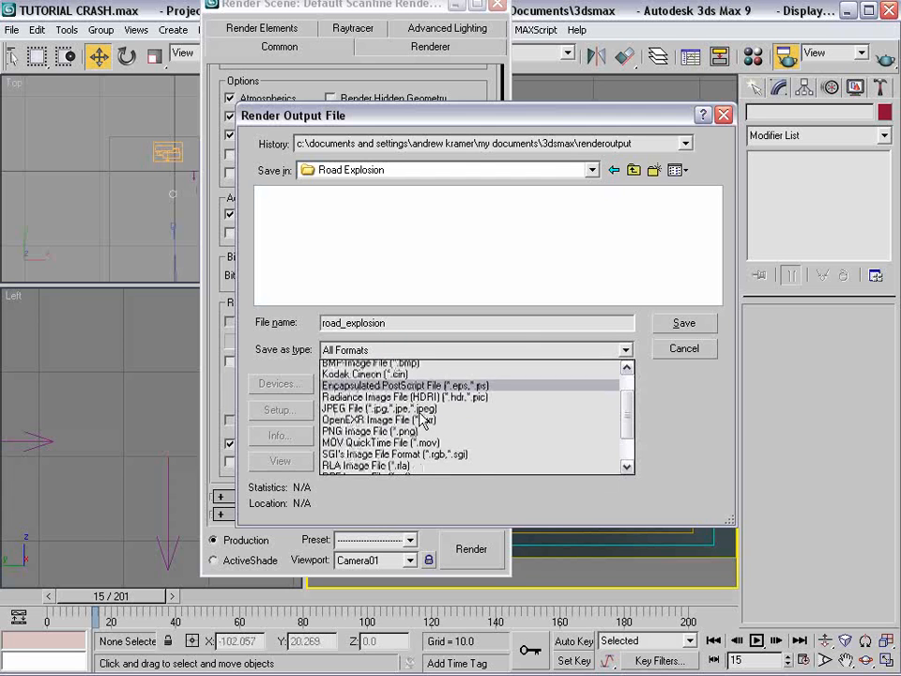
left_click(360, 422)
left_click(667, 327)
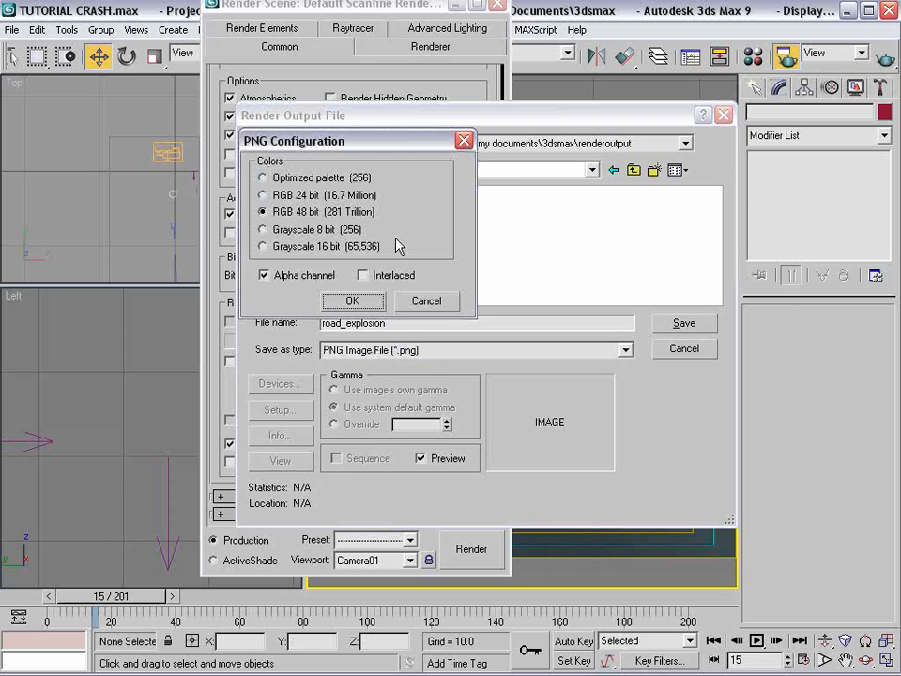
left_click(347, 301)
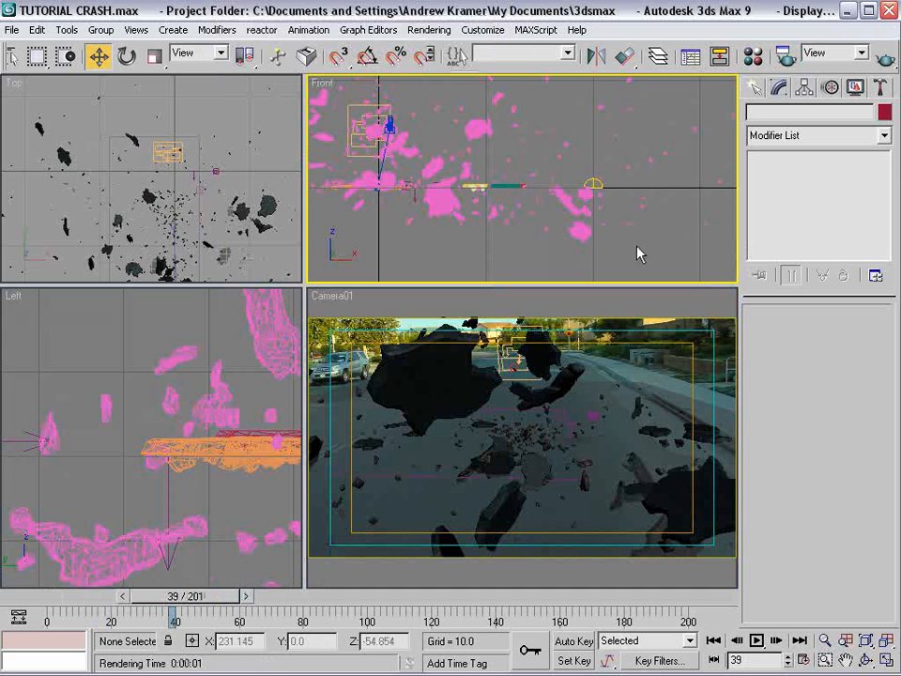
Step: Select the skylight Sky01 and set its rays per sample to 10
left_click(592, 182)
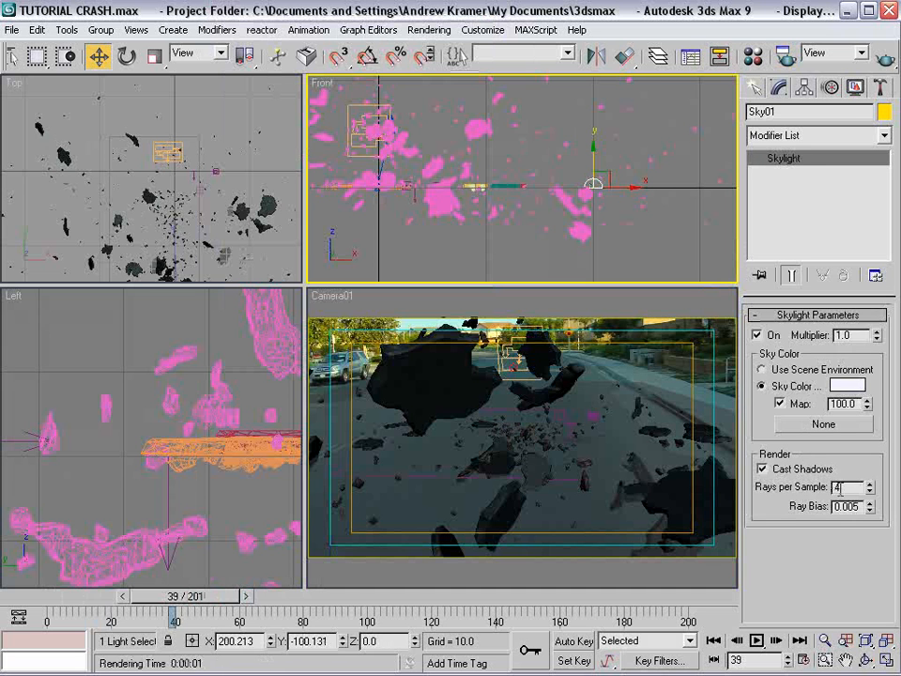
scroll(204, 154, "down", 2)
middle_click_drag(205, 154, 218, 212)
scroll(164, 152, "down", 3)
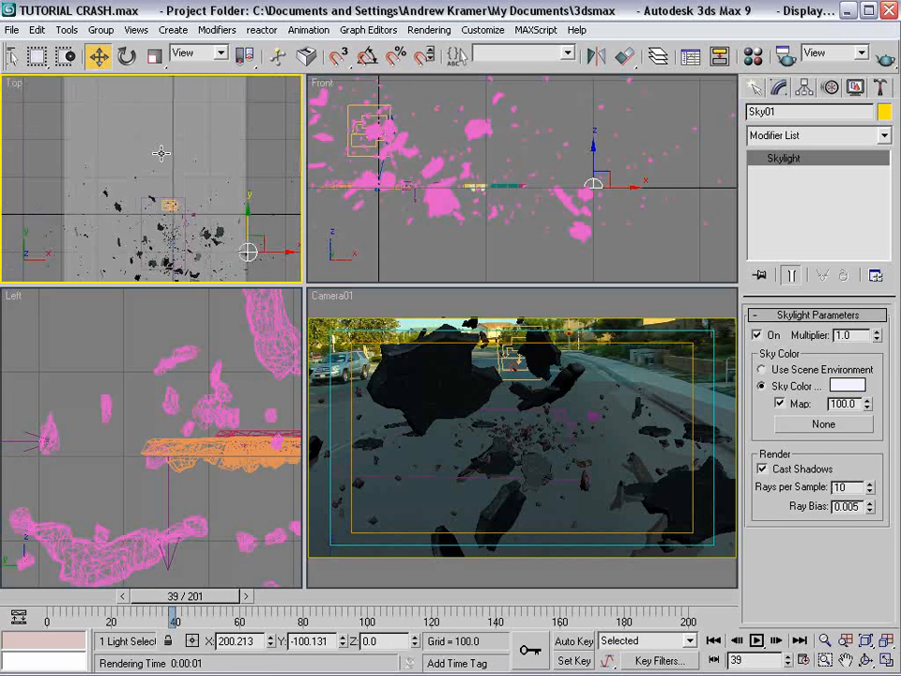
middle_click_drag(160, 226, 146, 152)
Step: Try hiding the Street group and the smaller source group beside it, scrub to frame 15, and undo the hiding
left_click_drag(107, 624, 44, 638)
scroll(164, 196, "up", 4)
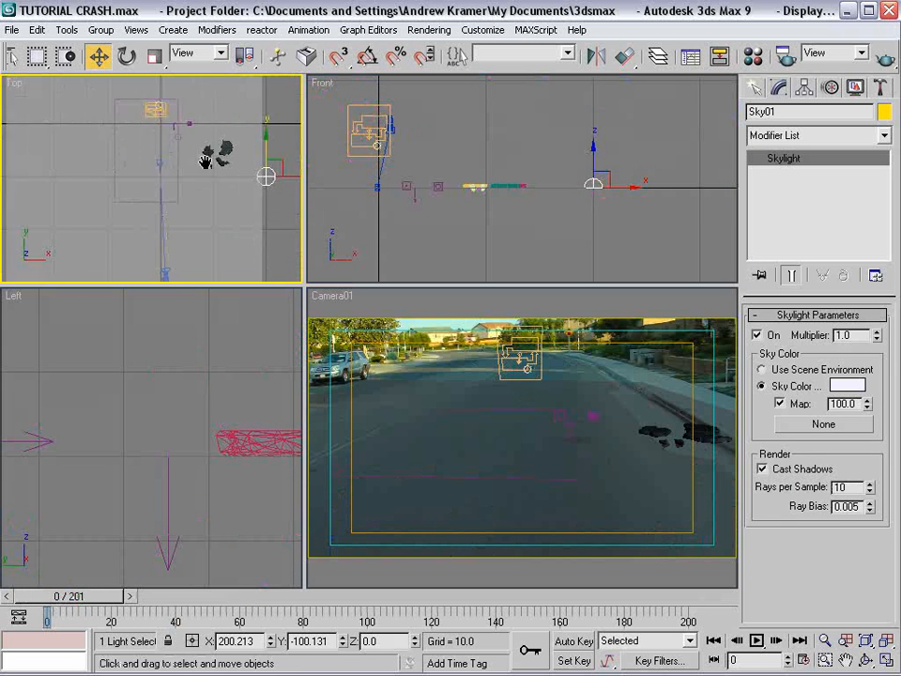
left_click(192, 185)
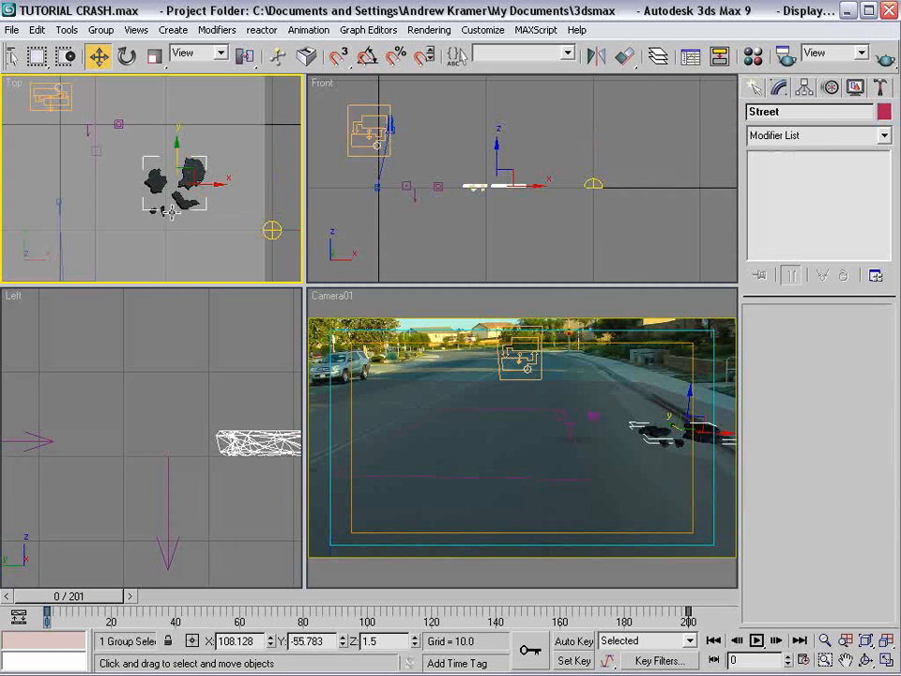
left_click(162, 211, "ctrl")
right_click(163, 215)
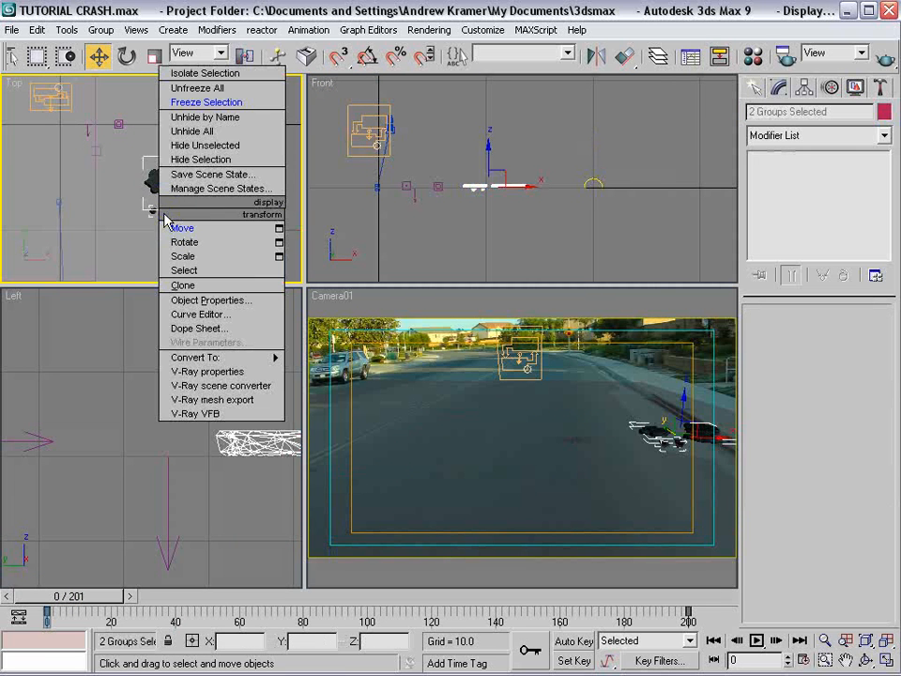
left_click(174, 159)
left_click_drag(80, 604, 125, 577)
key("w")
middle_click_drag(185, 198, 149, 185)
key("ctrl+z")
Step: Make the two selected source groups non-renderable through their object properties
right_click(152, 167)
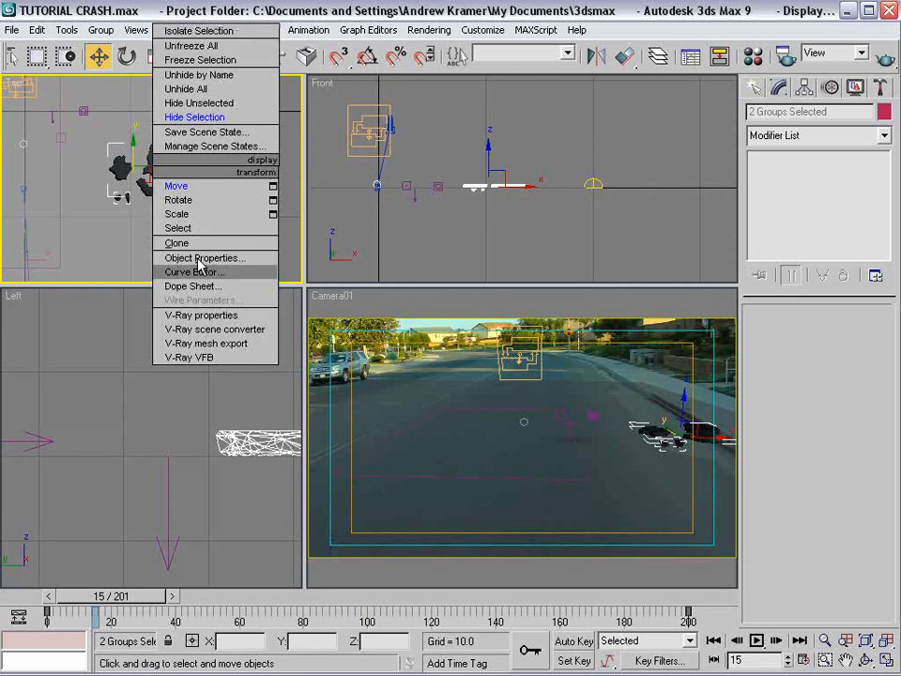
left_click(197, 258)
left_click(459, 314)
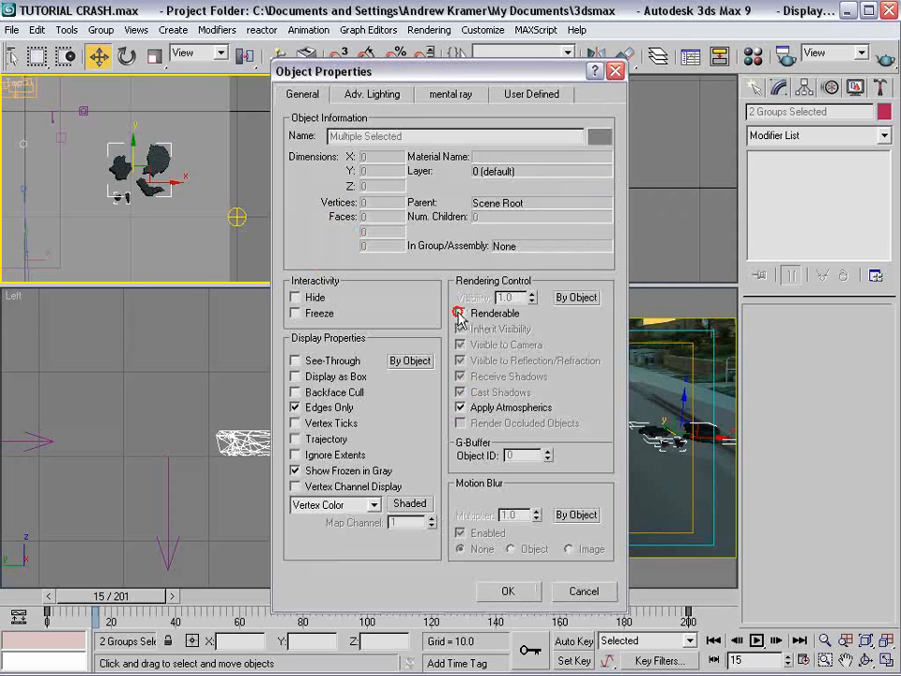
left_click(510, 594)
Step: Deselect the groups, scrub to frame 27, set the render output size to 1600 x 900, and start rendering Camera01
left_click(630, 384)
left_click_drag(110, 594, 338, 568)
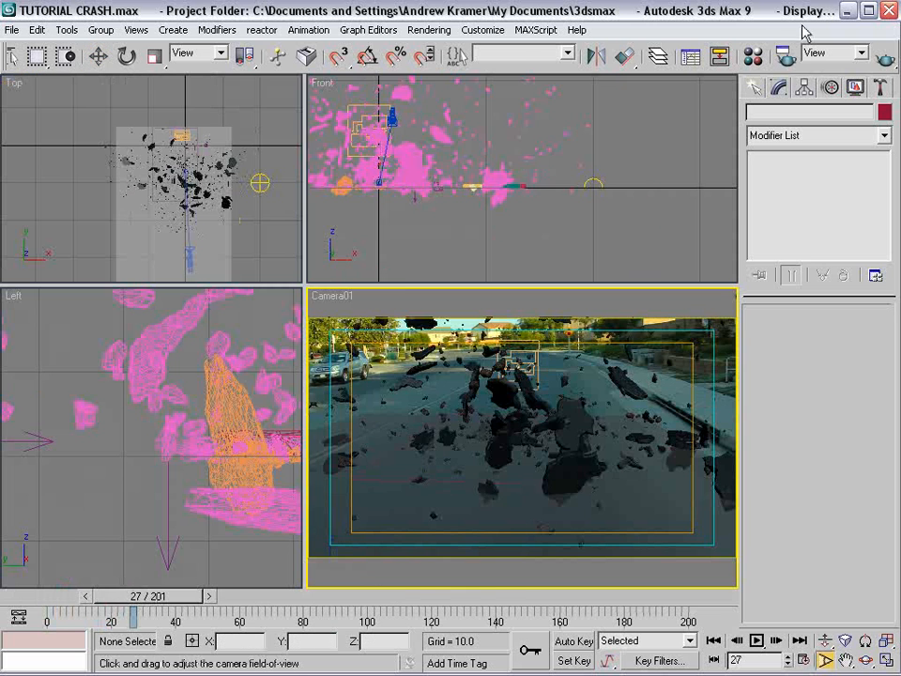
left_click(786, 55)
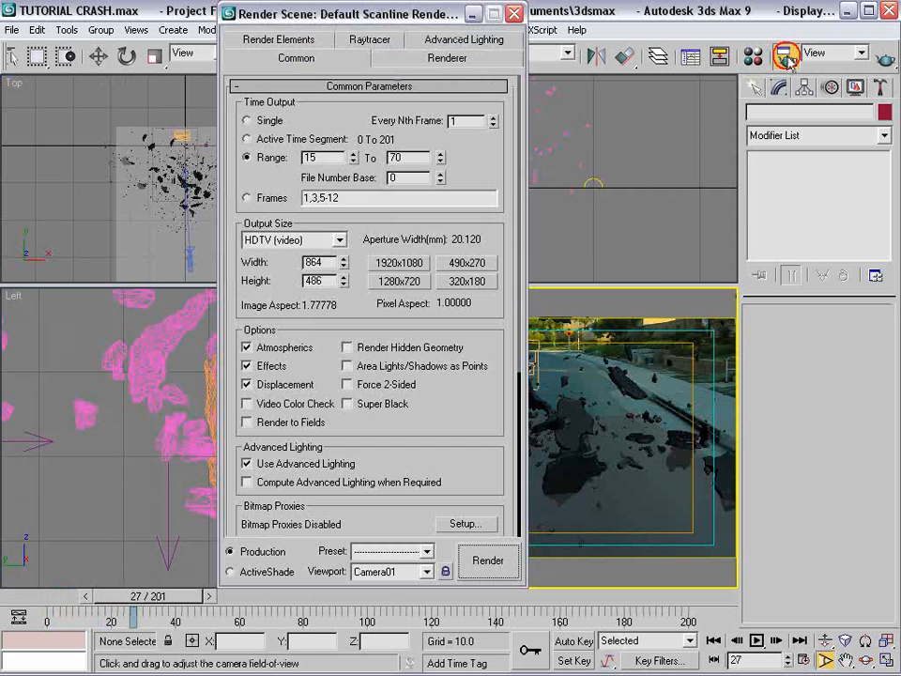
left_click(398, 281)
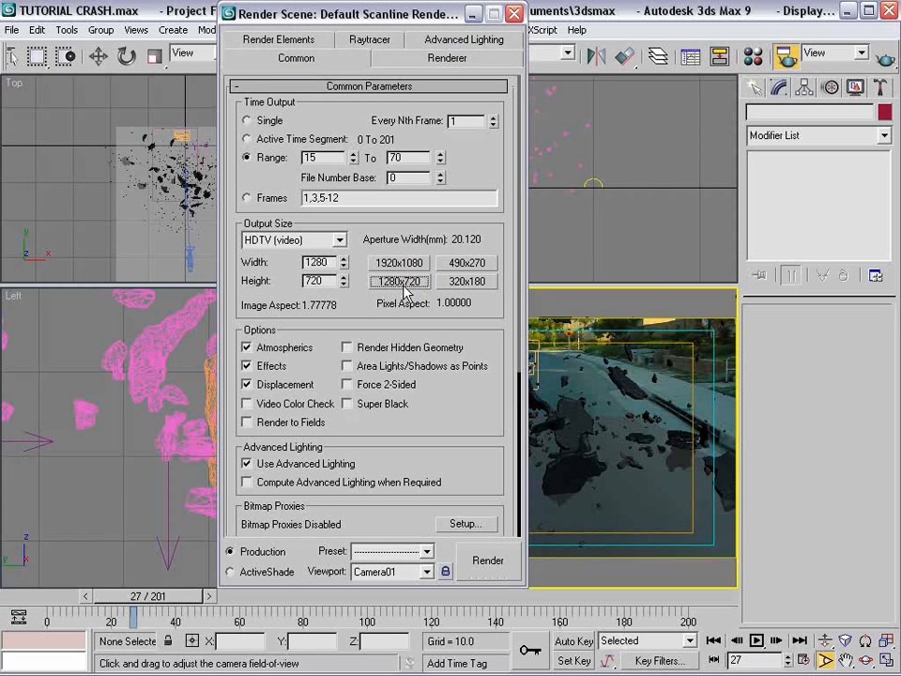
double_click(319, 263)
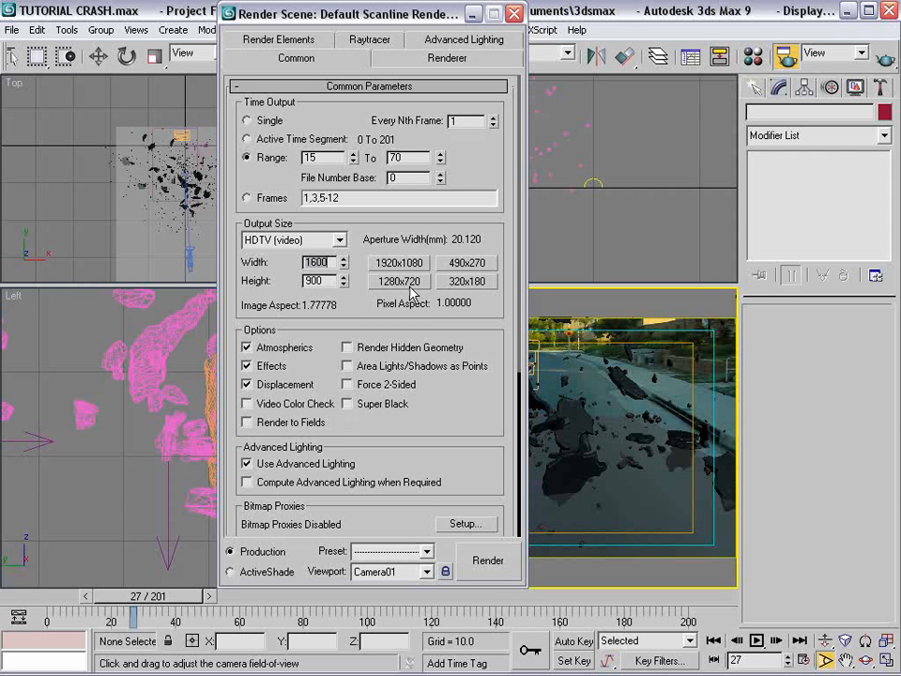
left_click(514, 14)
left_click(883, 57)
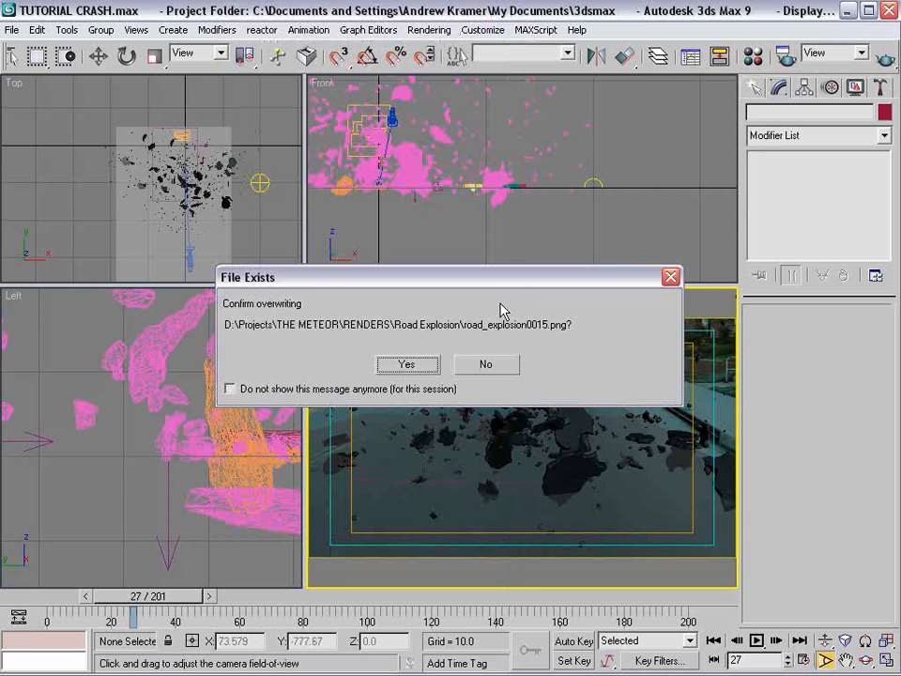